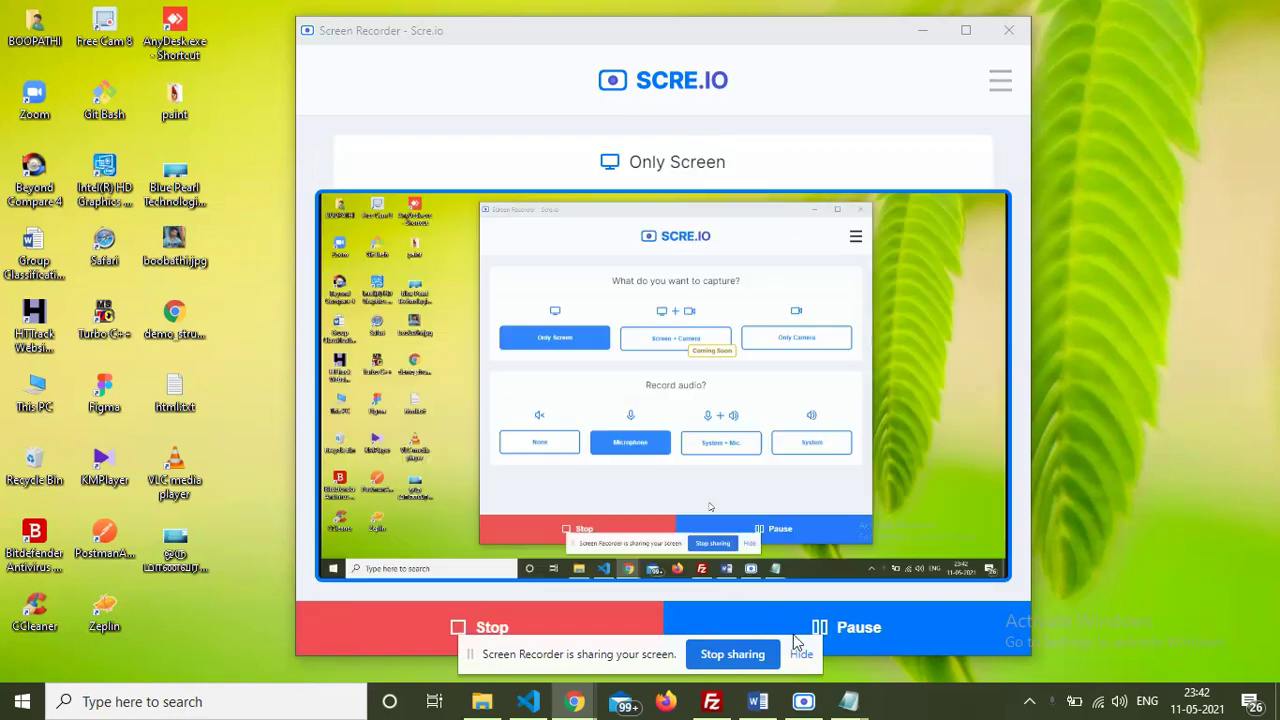
Step: Minimize the screen recorder and bring the Blue Pearl Computer Education site forward in Chrome
left_click(925, 33)
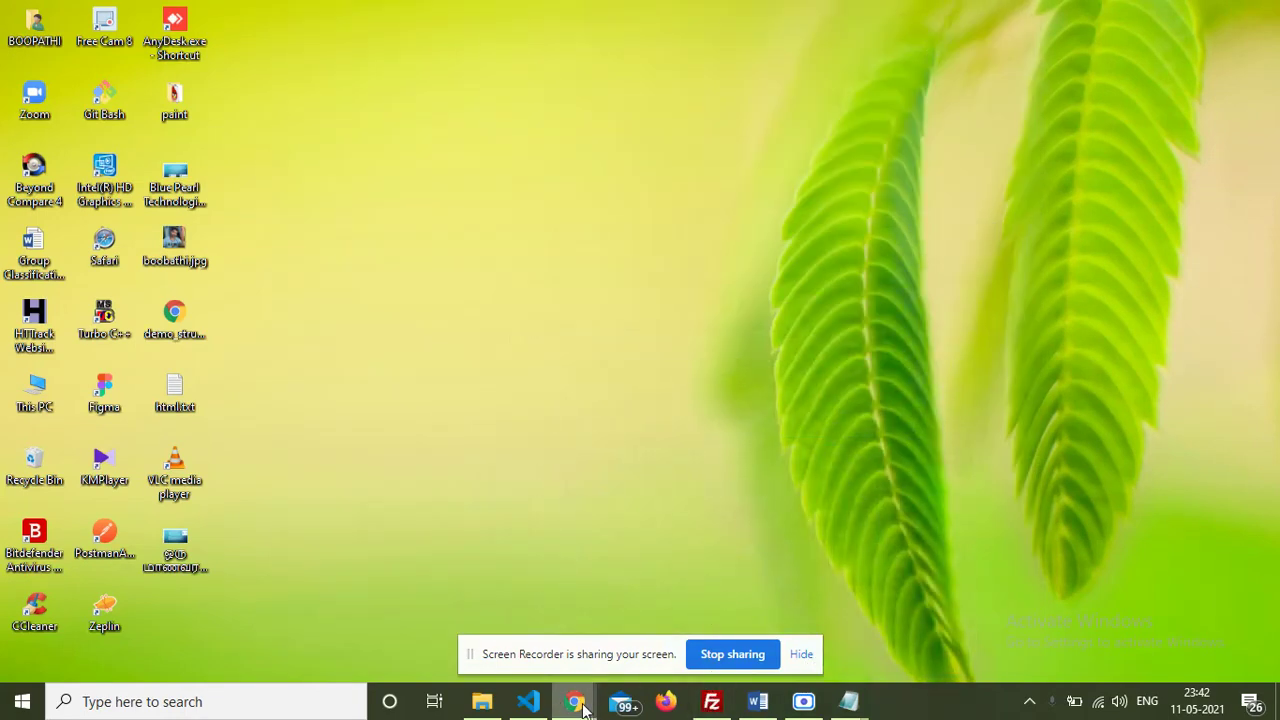
mouse_move(589, 710)
left_click(647, 634)
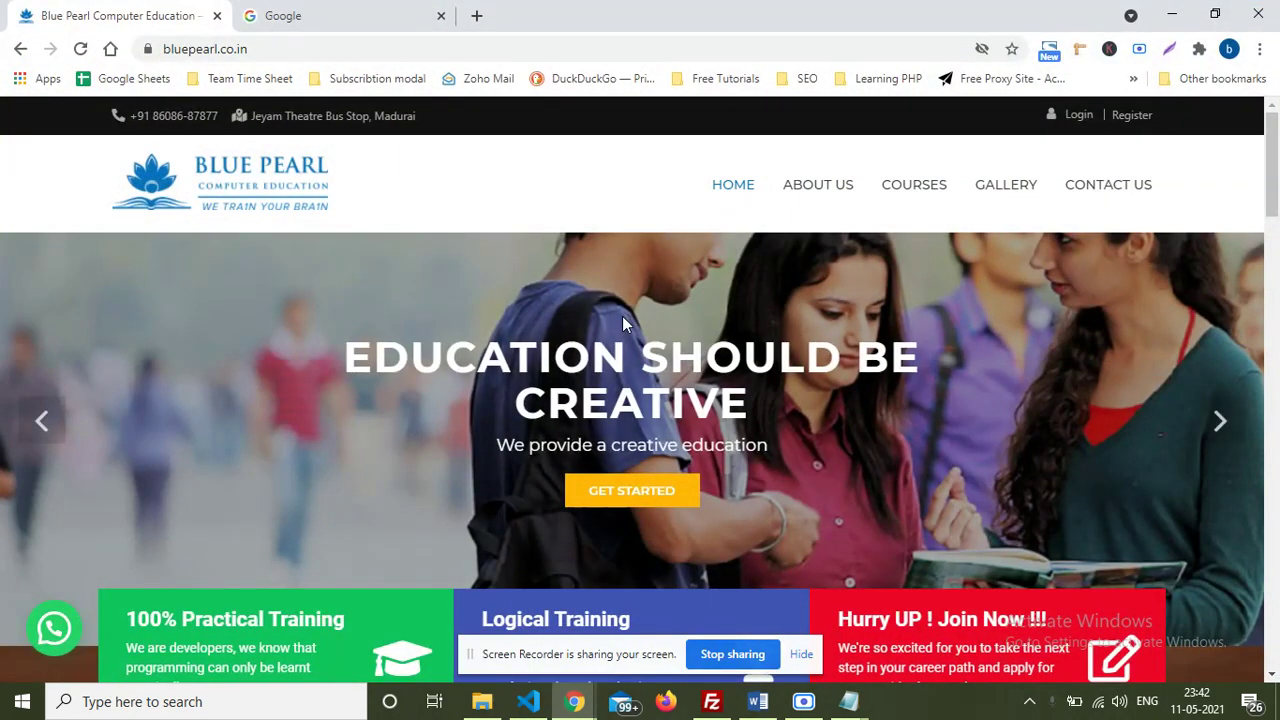
scroll(622, 316, "down", 1)
scroll(621, 317, "up", 1)
scroll(723, 400, "down", 2)
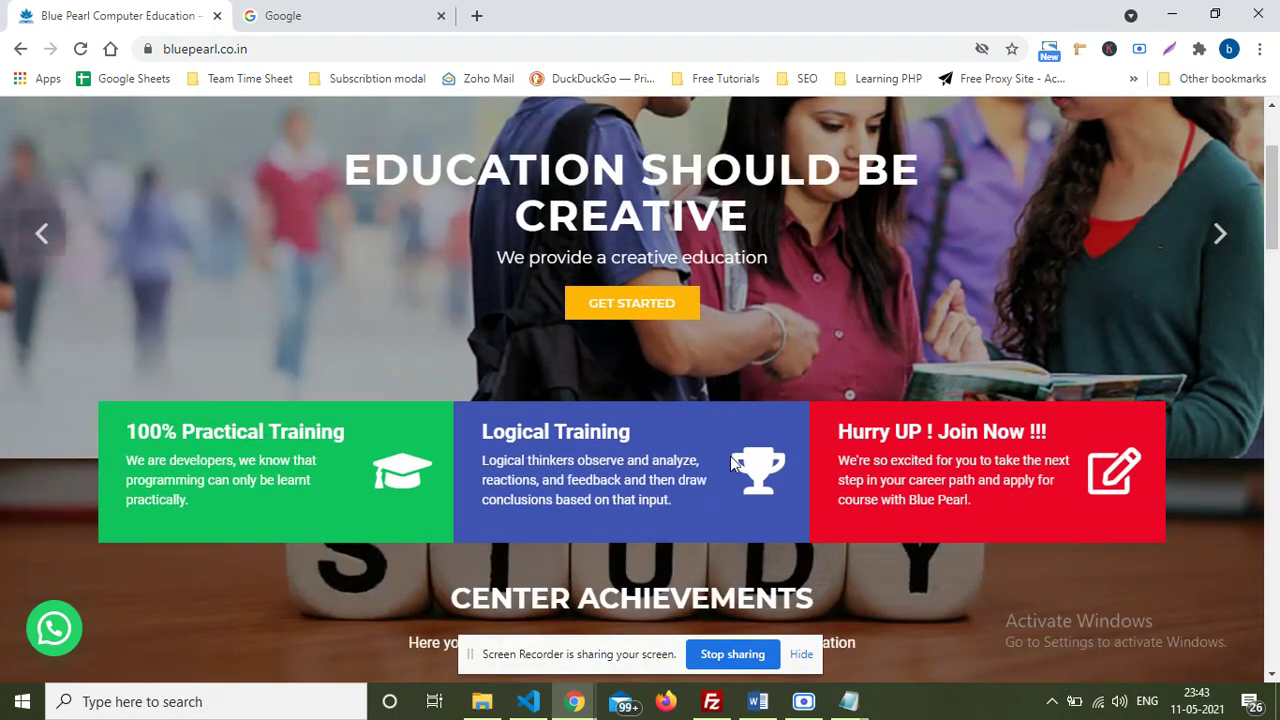
scroll(882, 440, "down", 1)
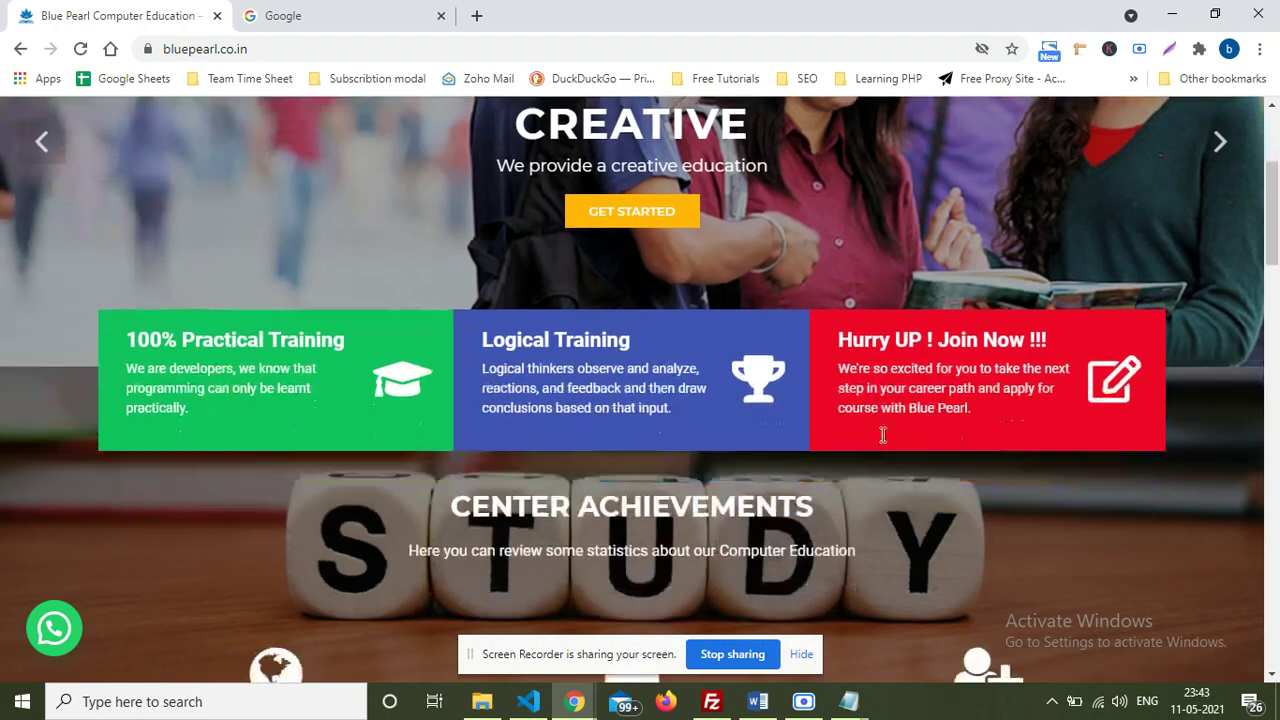
scroll(882, 440, "down", 1)
scroll(882, 440, "down", 2)
scroll(882, 440, "down", 2)
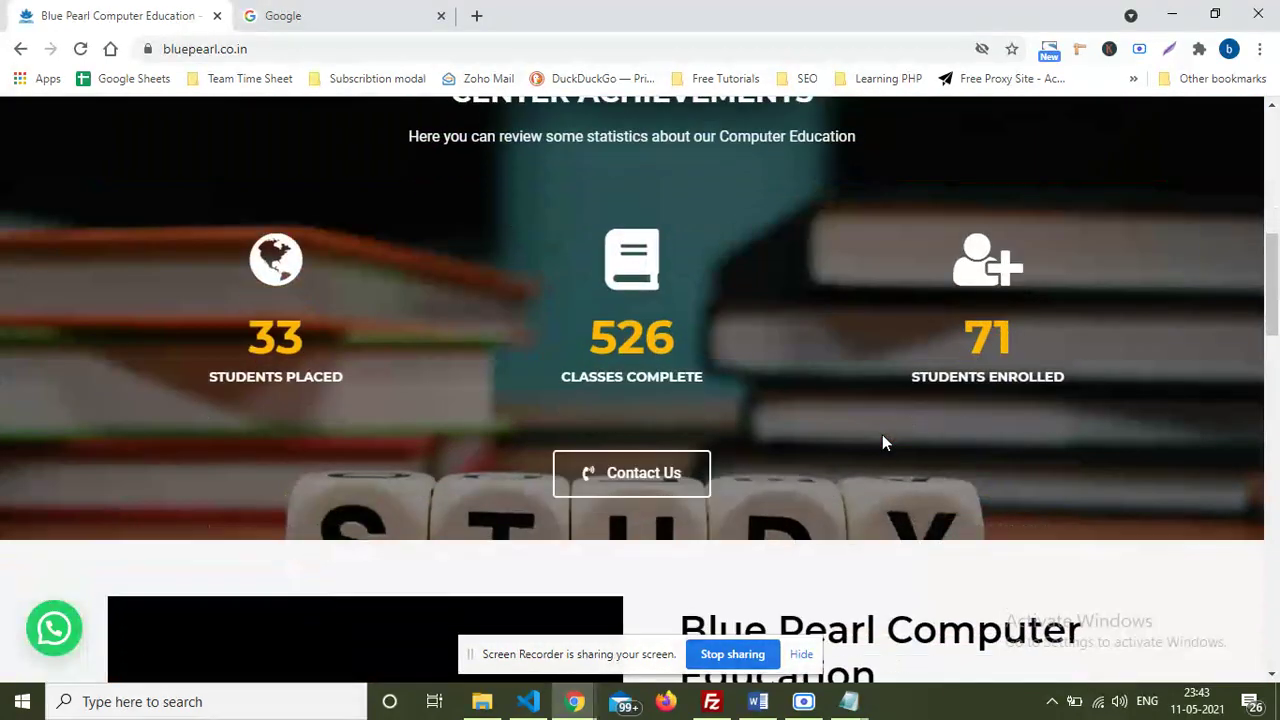
scroll(882, 440, "down", 2)
scroll(882, 440, "down", 1)
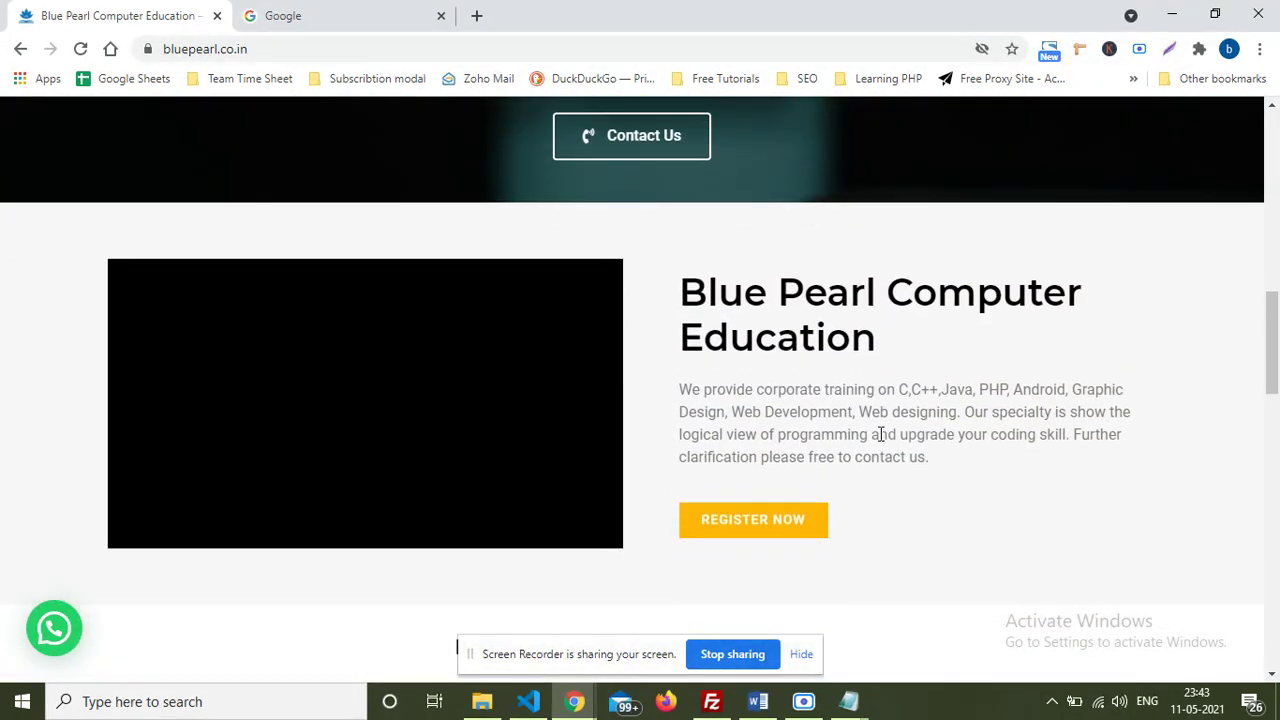
scroll(882, 440, "down", 1)
scroll(879, 437, "down", 3)
scroll(1106, 371, "down", 1)
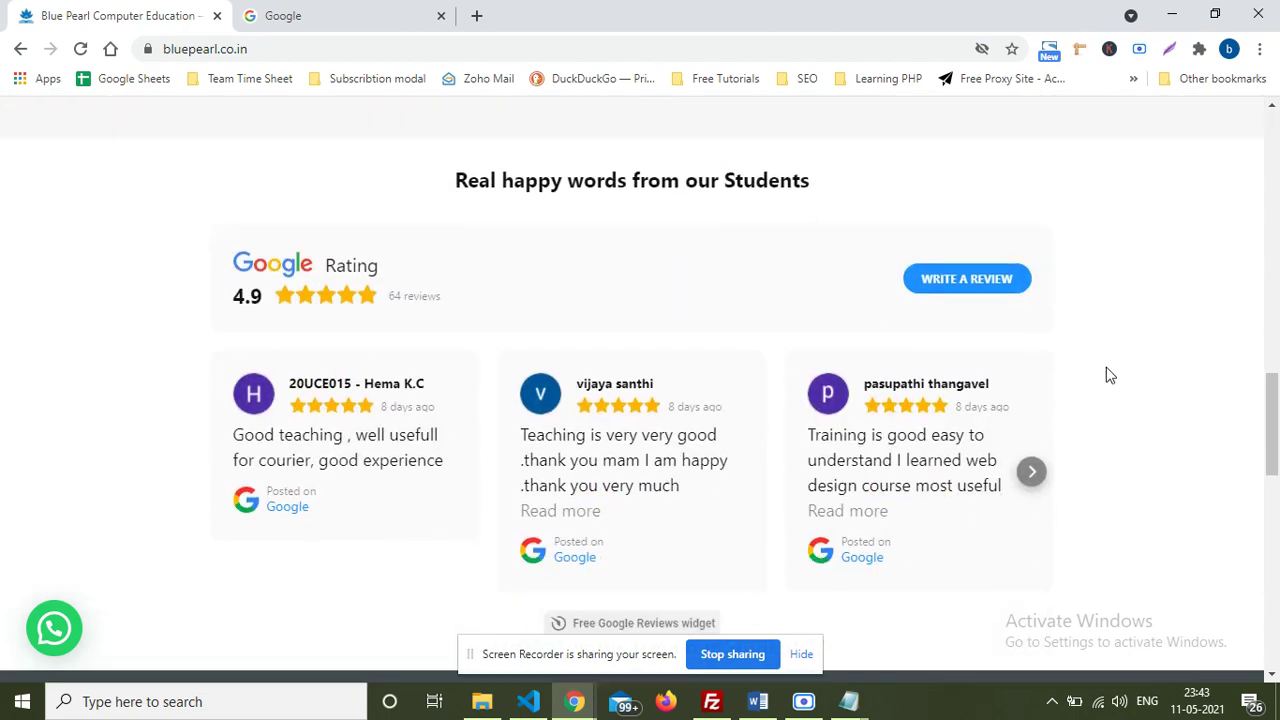
scroll(1120, 397, "down", 4)
scroll(1150, 440, "down", 3)
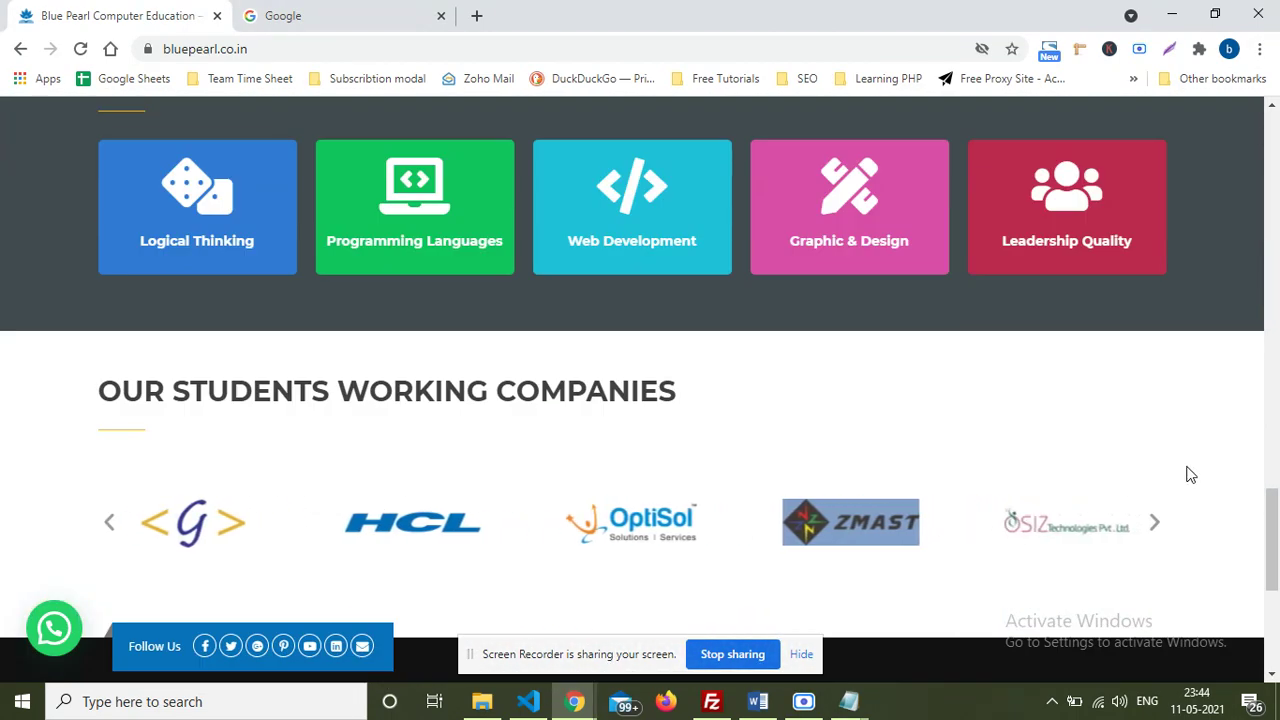
scroll(1188, 481, "down", 3)
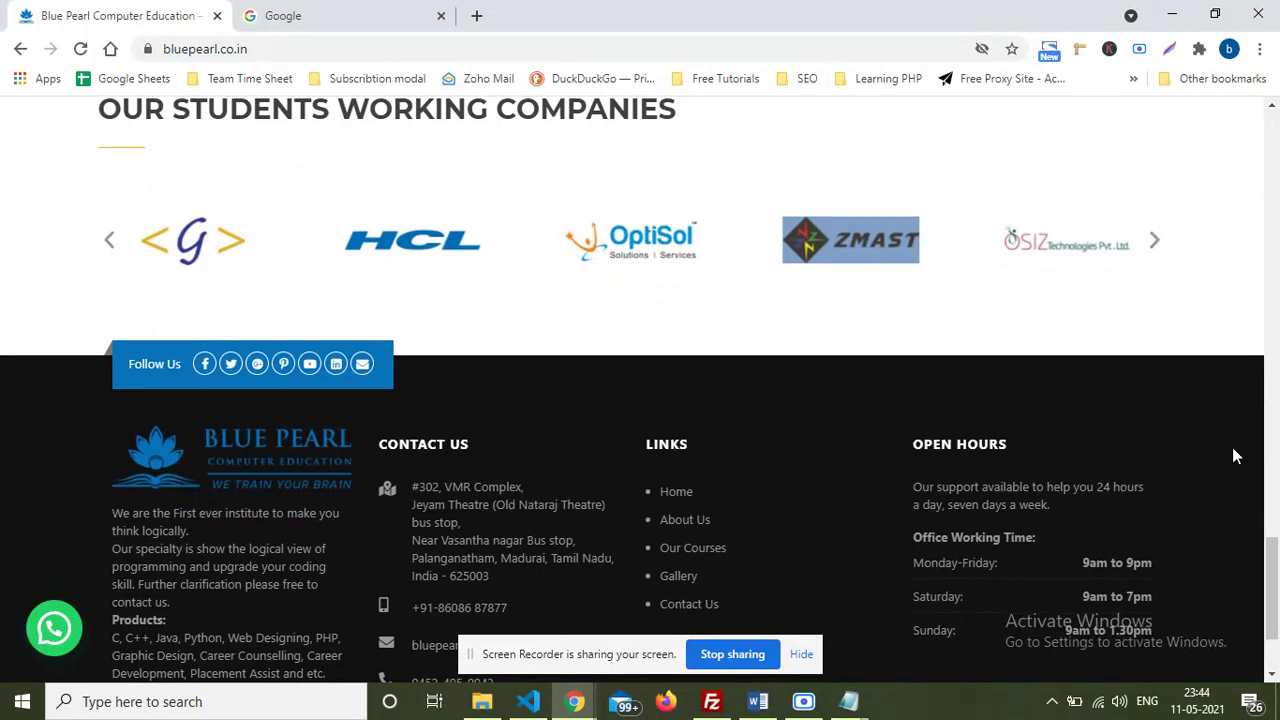
scroll(1229, 457, "down", 2)
scroll(1230, 465, "up", 3)
scroll(1230, 465, "up", 2)
scroll(1230, 465, "up", 5)
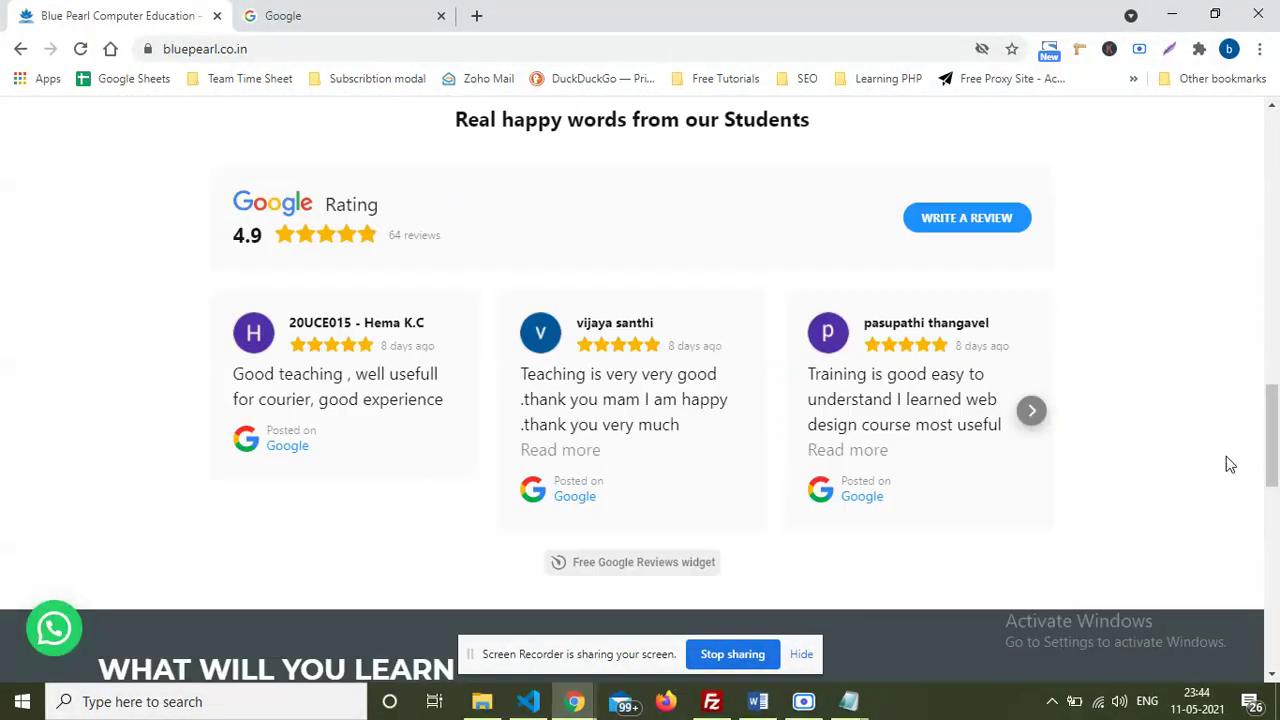
scroll(1230, 465, "up", 4)
scroll(1230, 465, "up", 5)
scroll(1230, 465, "up", 5)
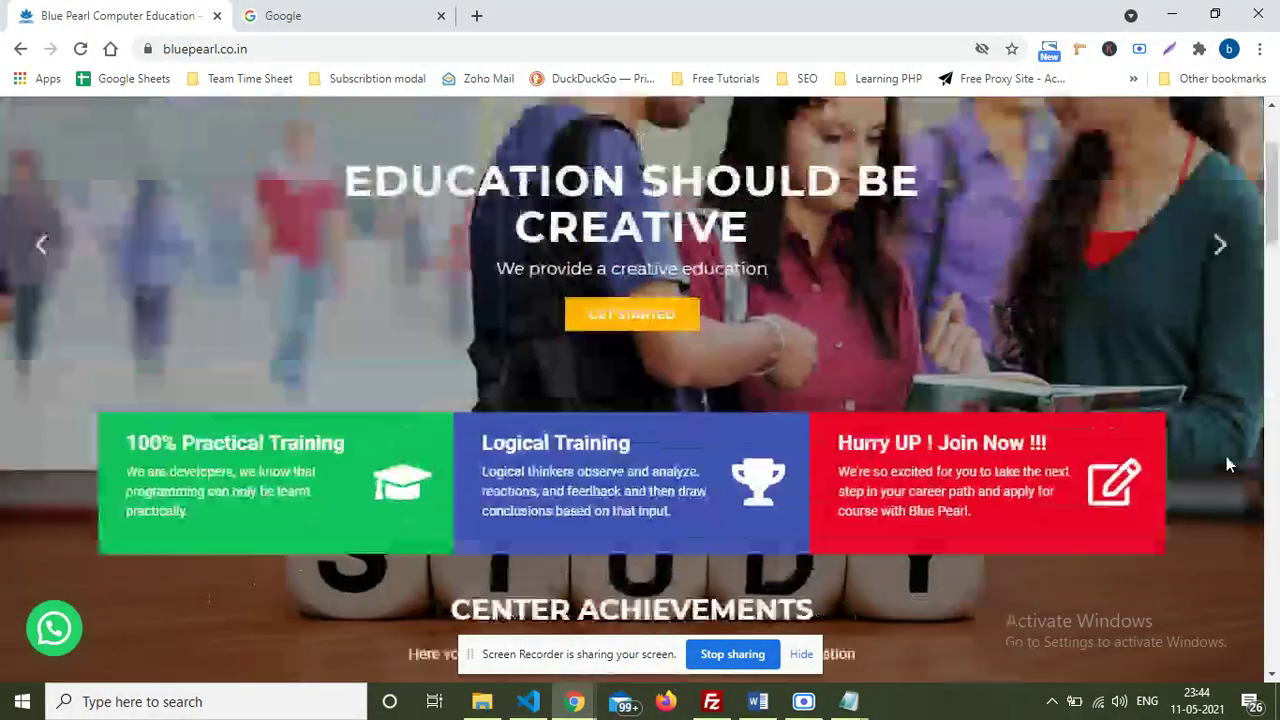
scroll(1230, 465, "up", 3)
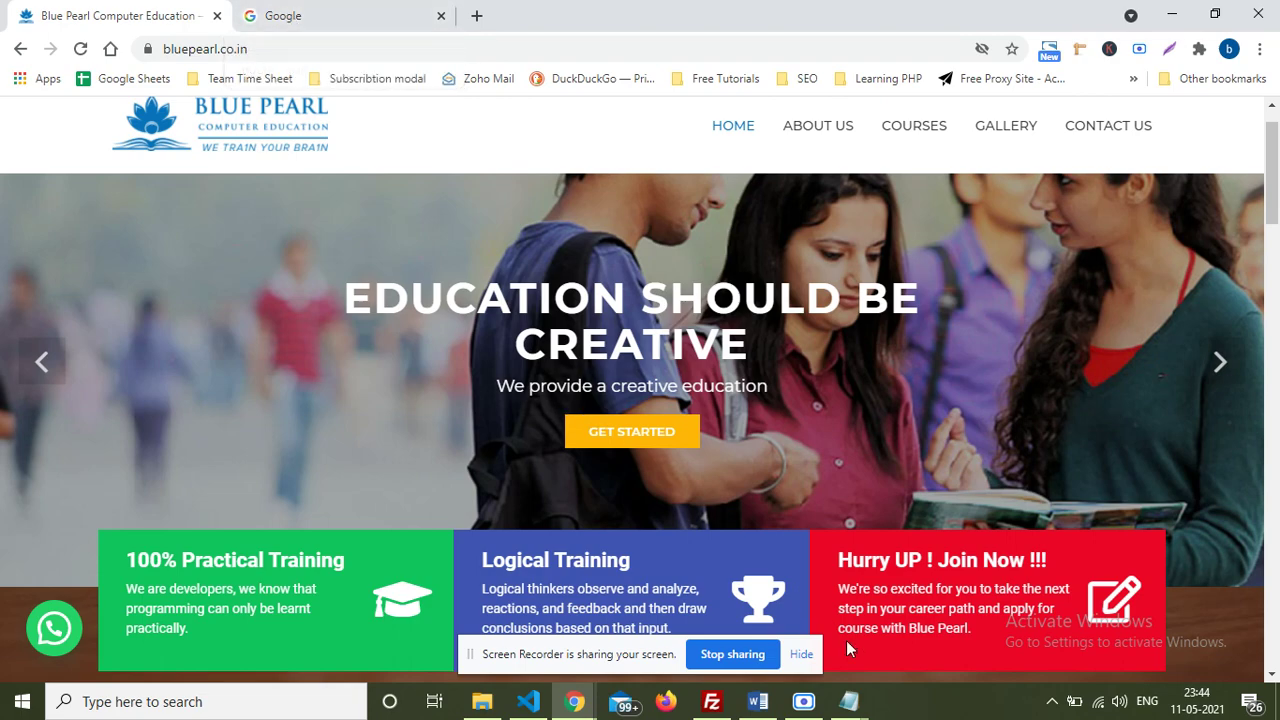
mouse_move(868, 708)
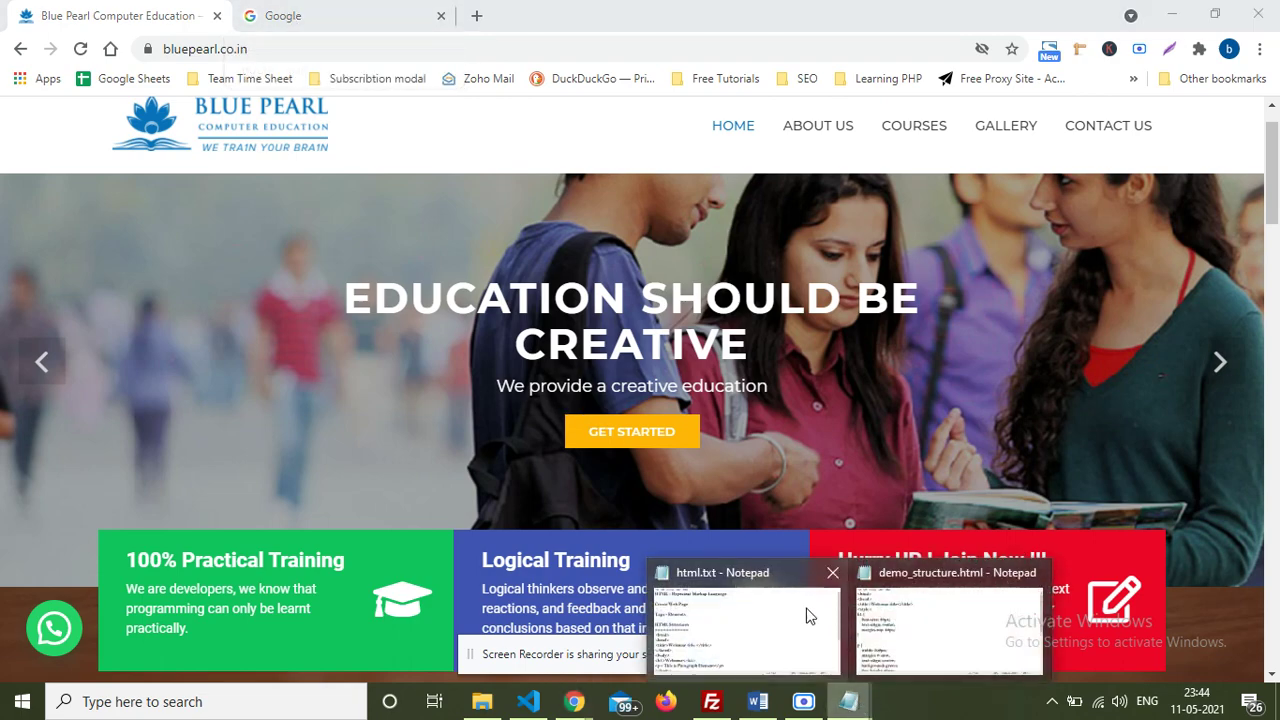
Step: Maximize the html.txt notes and highlight the word HTML on the first line
mouse_move(869, 607)
left_click(743, 615)
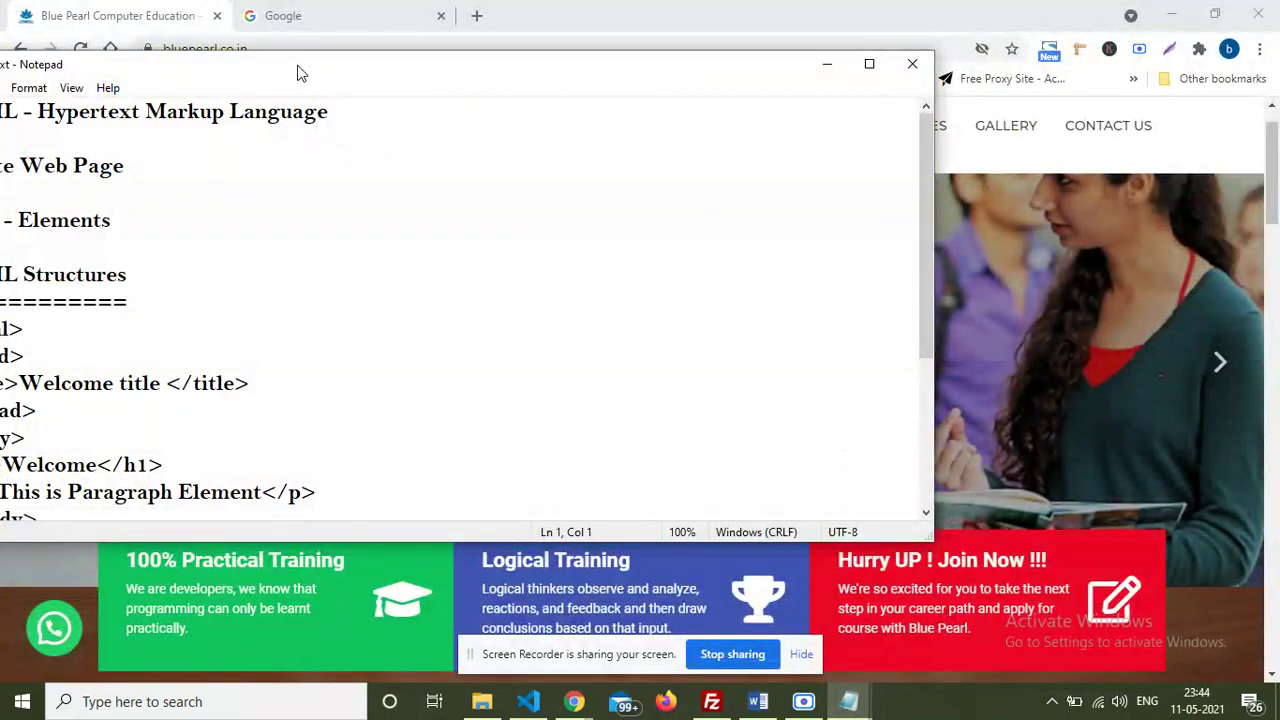
left_click_drag(297, 69, 464, 63)
double_click(464, 63)
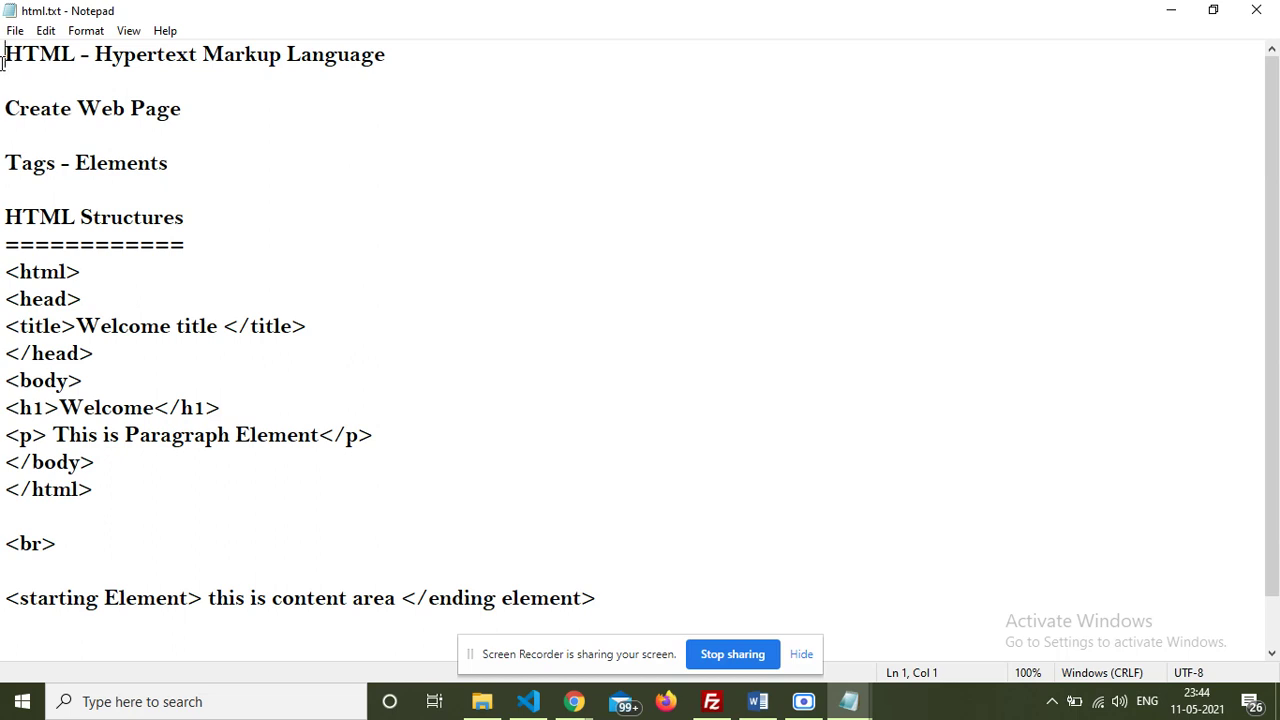
left_click_drag(4, 54, 74, 57)
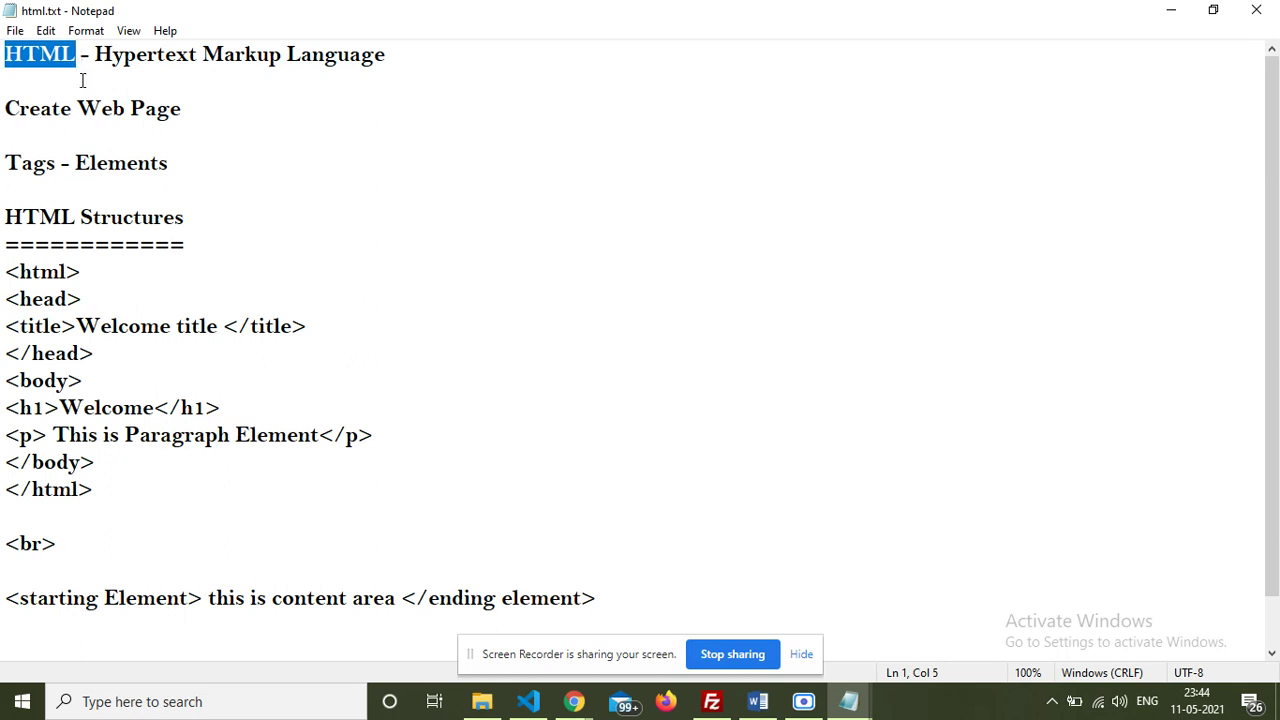
left_click(82, 80)
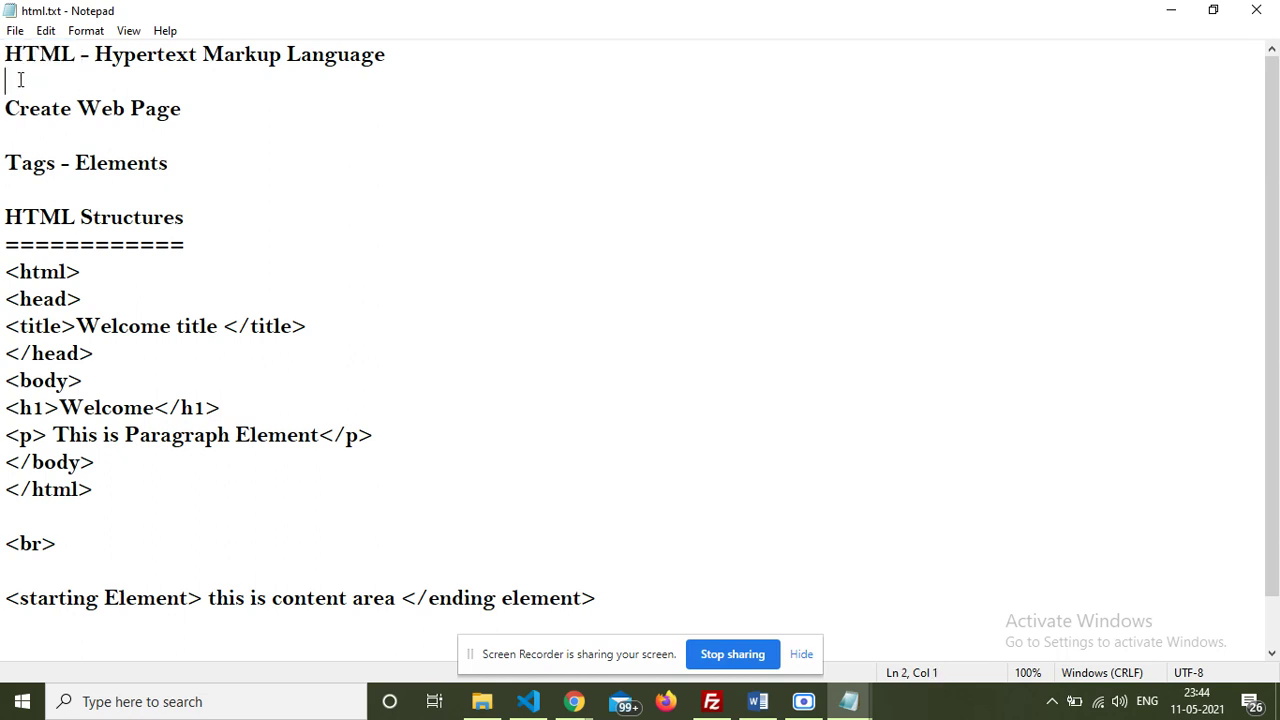
left_click_drag(3, 57, 370, 70)
left_click(90, 57)
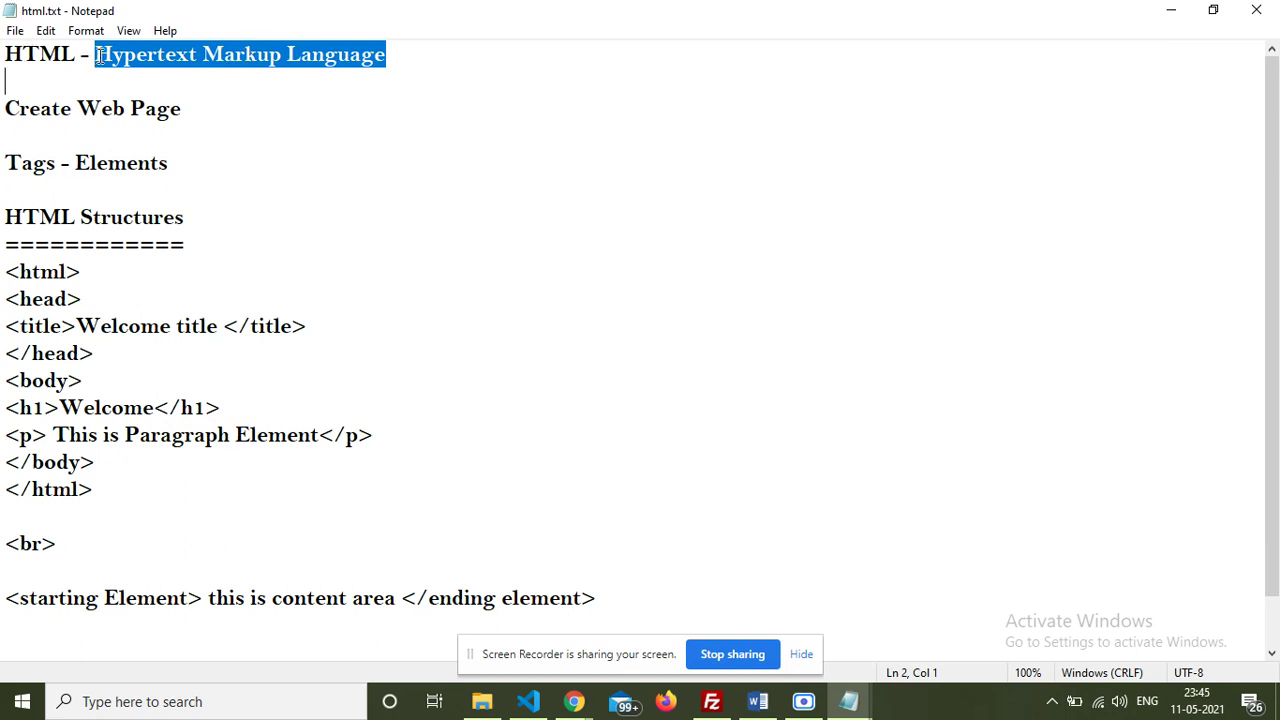
Step: Highlight the H, M and L of Hypertext Markup Language, then the word Language
left_click_drag(96, 55, 142, 58)
left_click(161, 56)
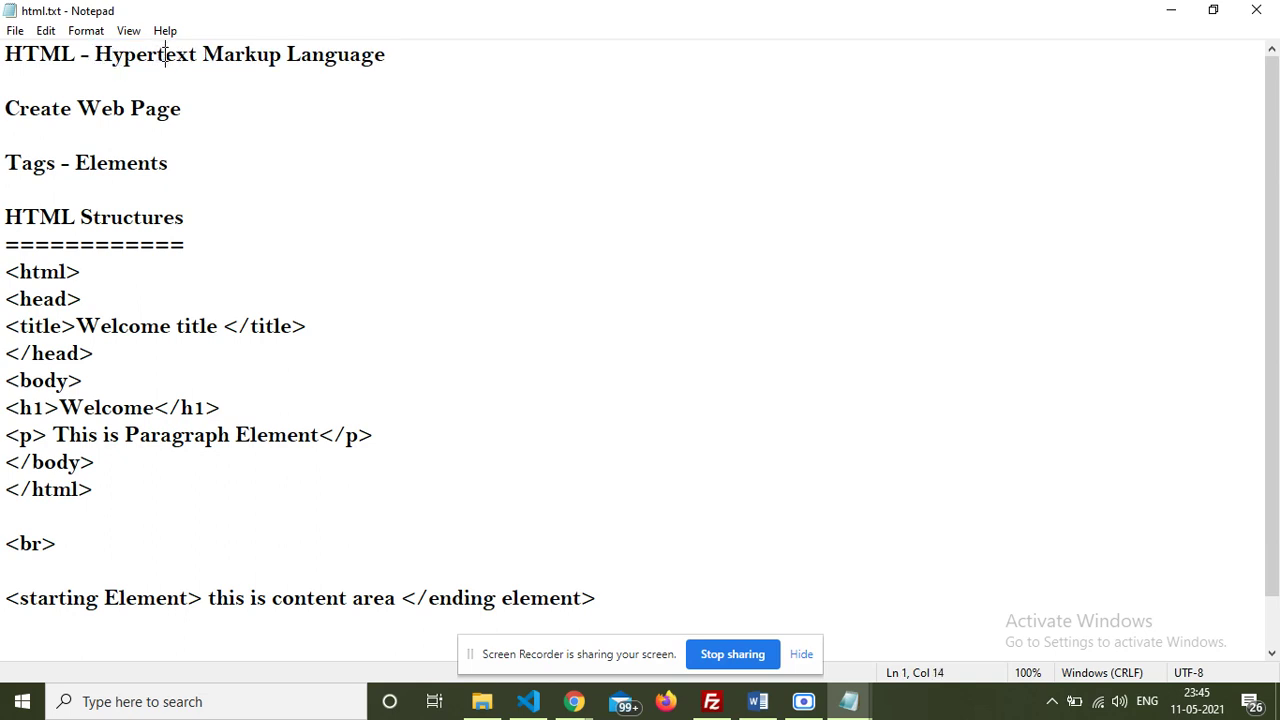
left_click(219, 57)
left_click_drag(217, 57, 204, 57)
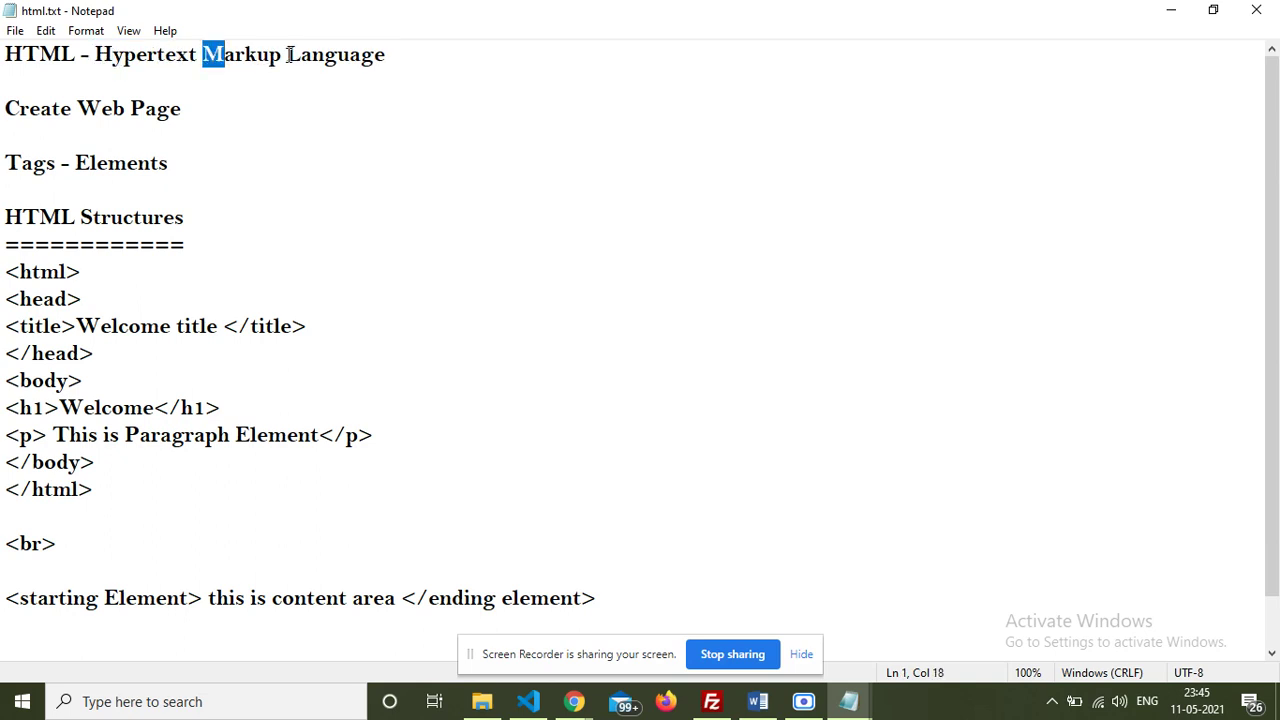
left_click_drag(288, 55, 300, 55)
left_click(300, 56)
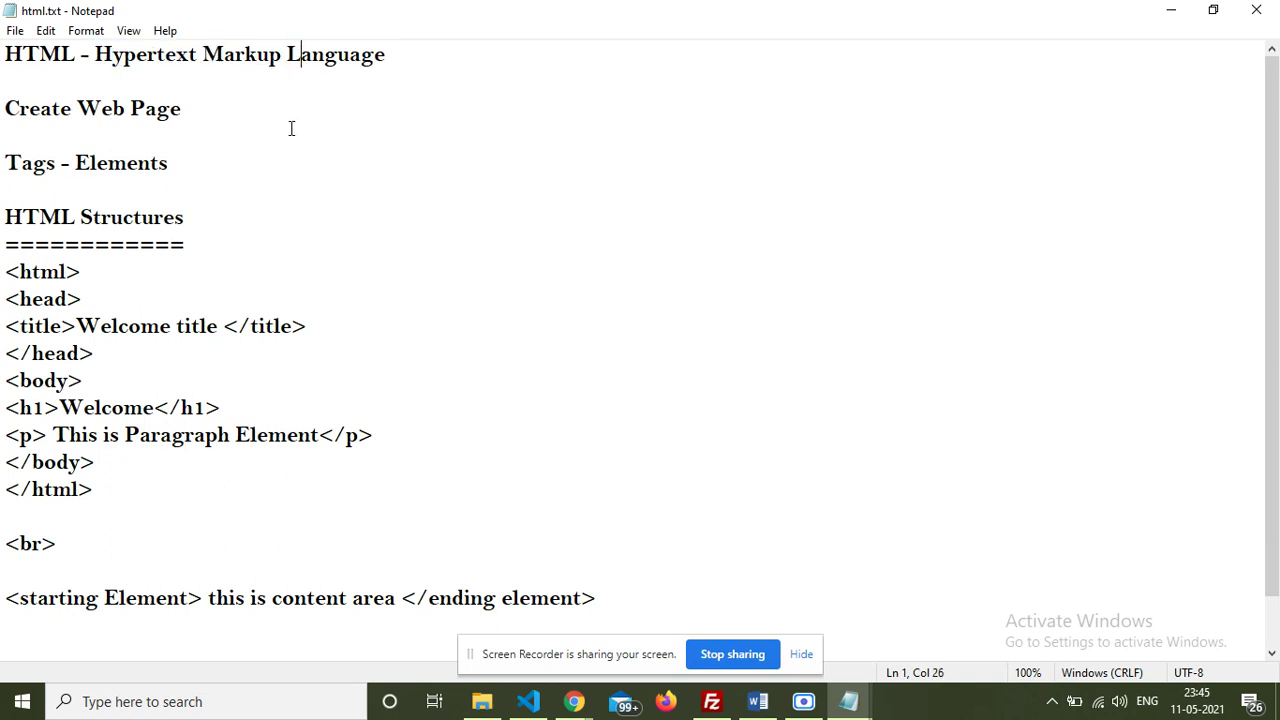
key("Down")
key("Down")
key("Home")
double_click(322, 55)
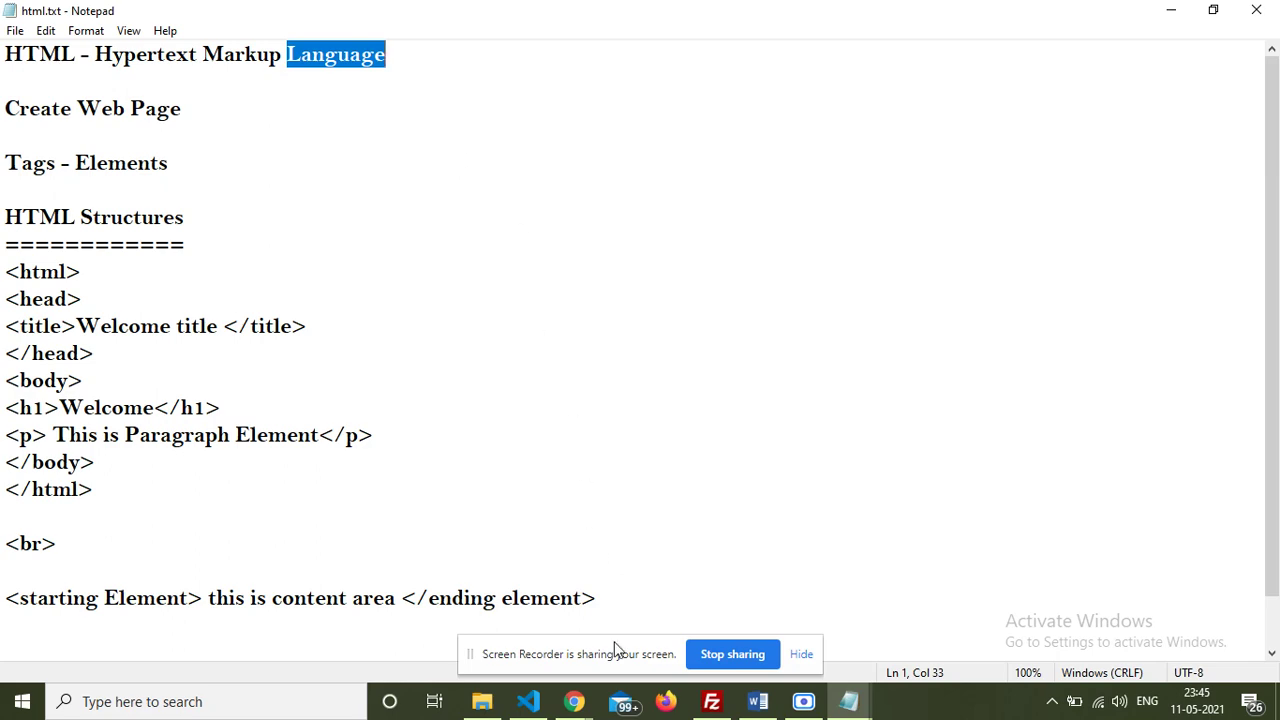
Step: Glance at the Blue Pearl website in Chrome, then return to the html.txt notes
left_click(577, 702)
left_click(676, 625)
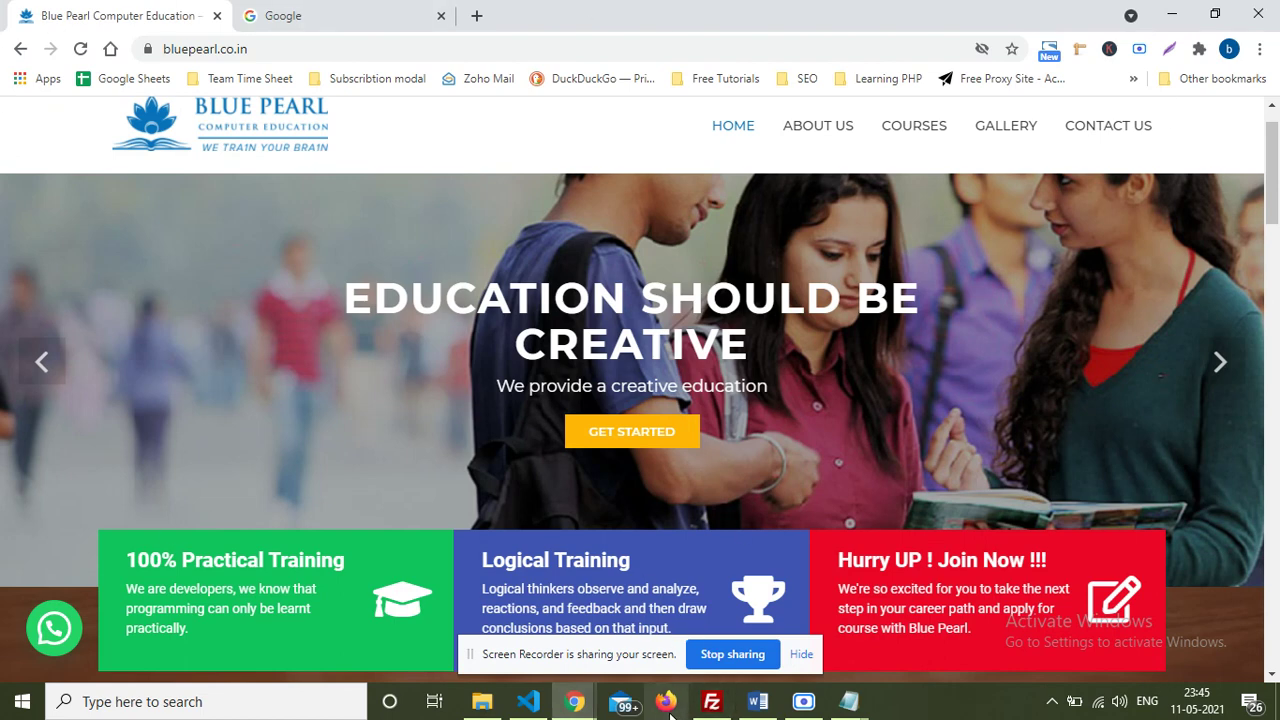
mouse_move(712, 702)
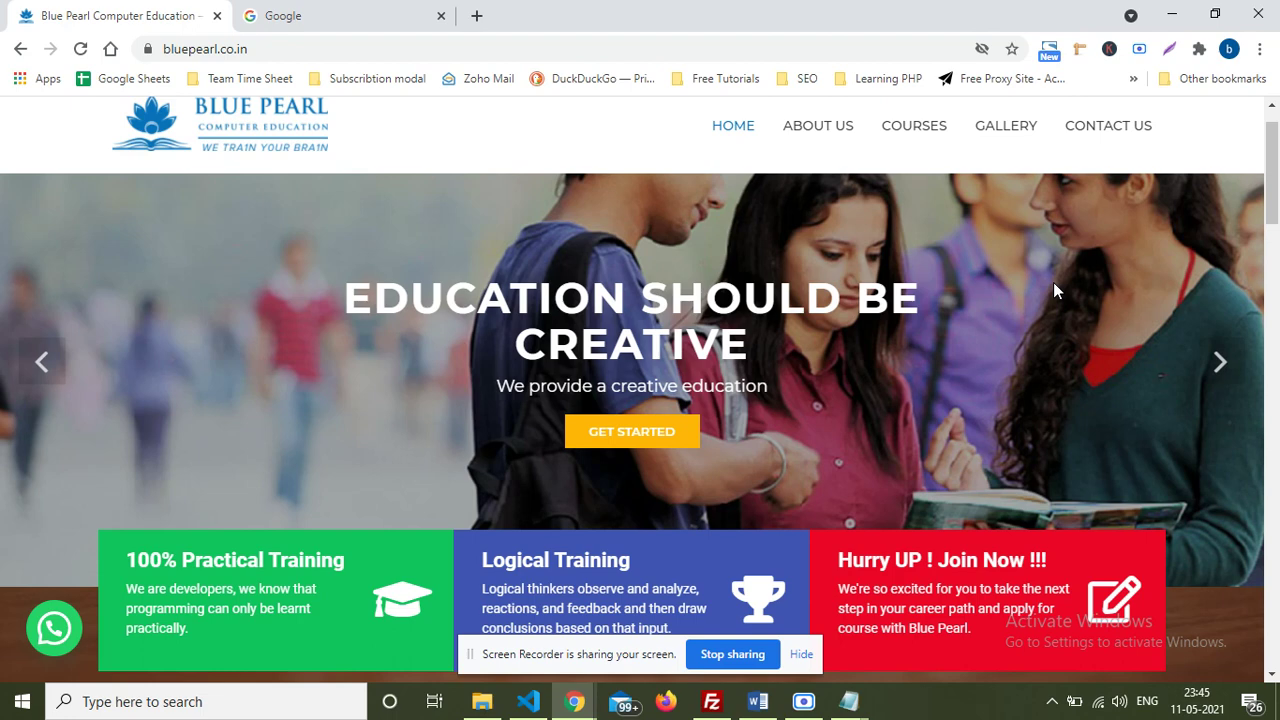
key("alt+Tab")
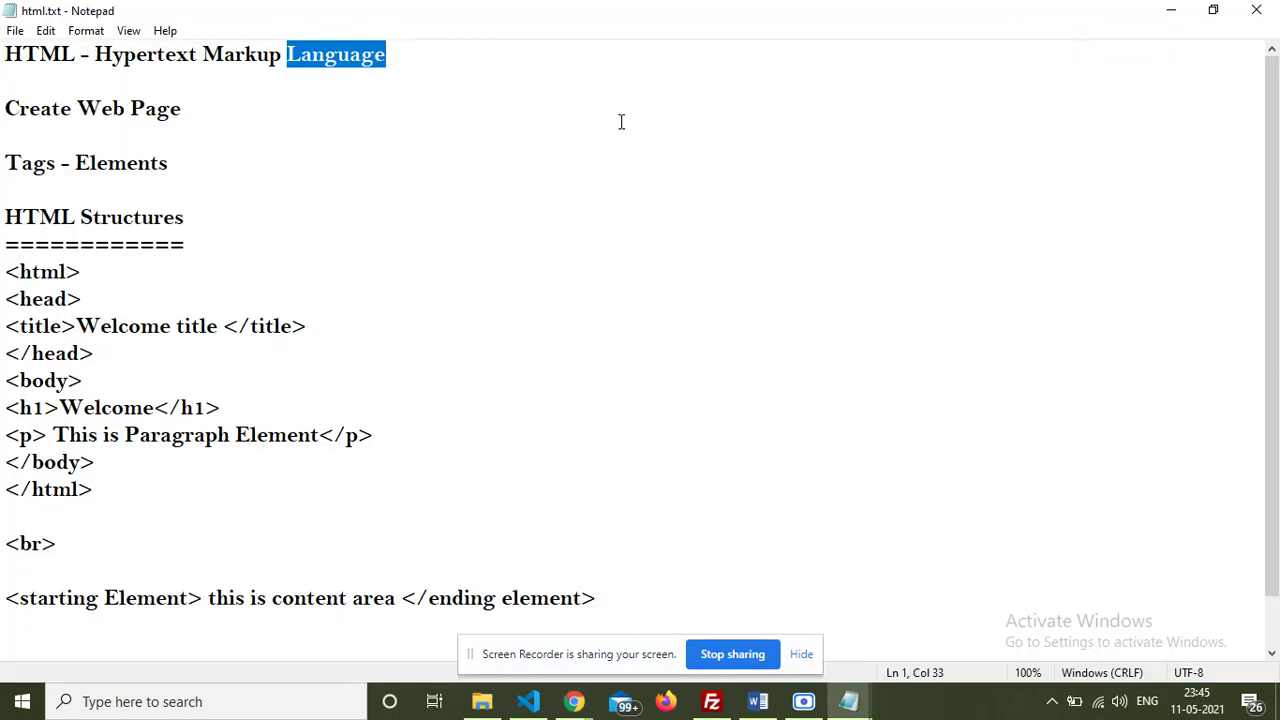
Step: Highlight the HTML definition, Create Web Page line, <html> tag and 'Tags - Elements' heading, then switch to Chrome
left_click(494, 186)
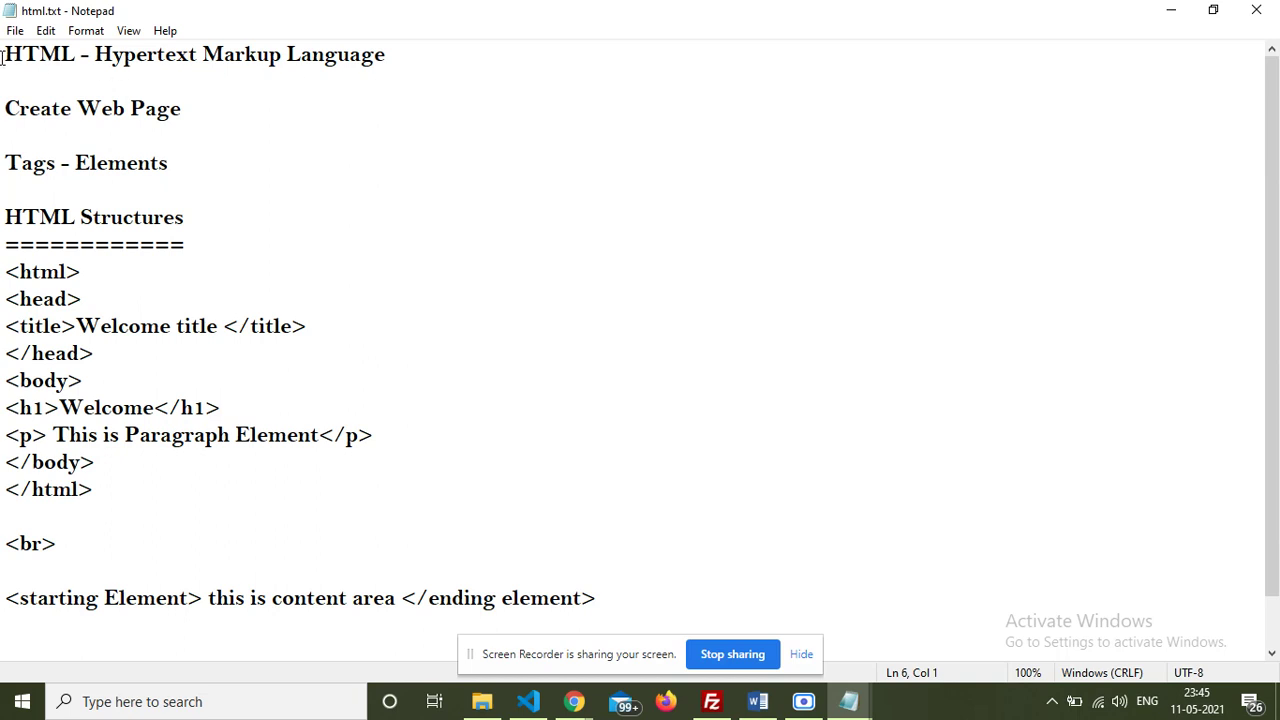
left_click_drag(4, 56, 428, 52)
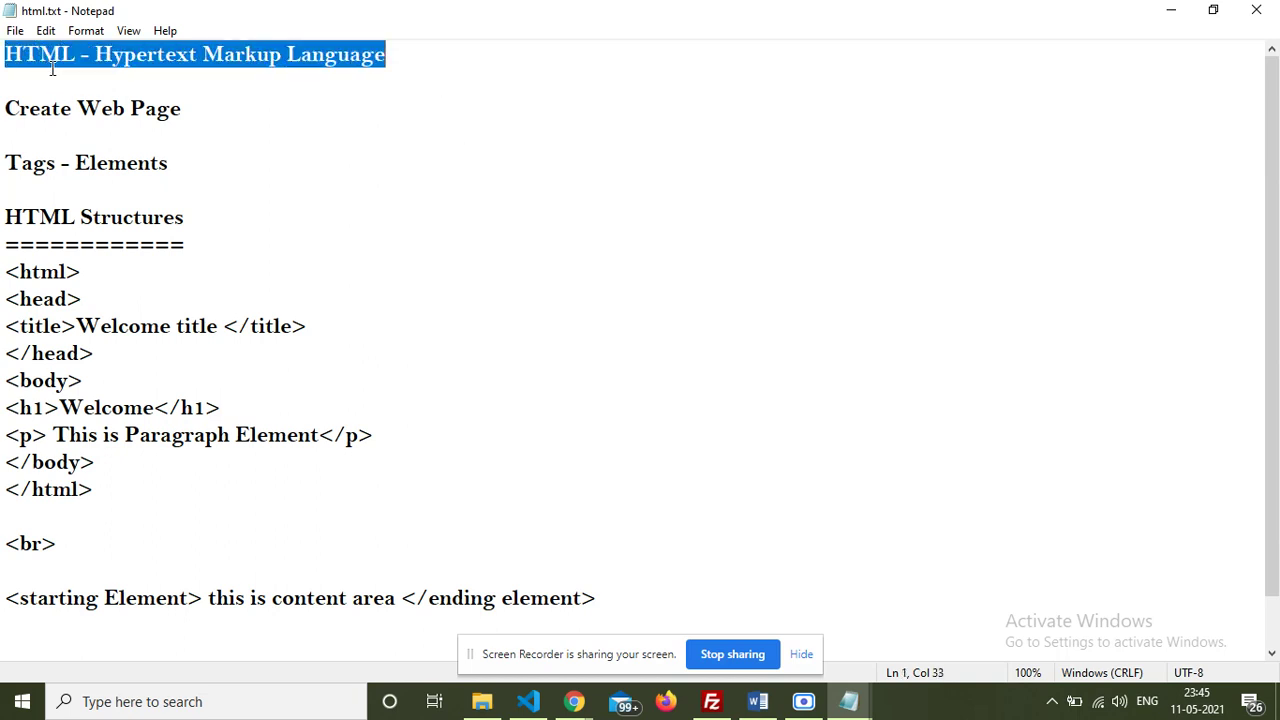
left_click_drag(5, 108, 196, 109)
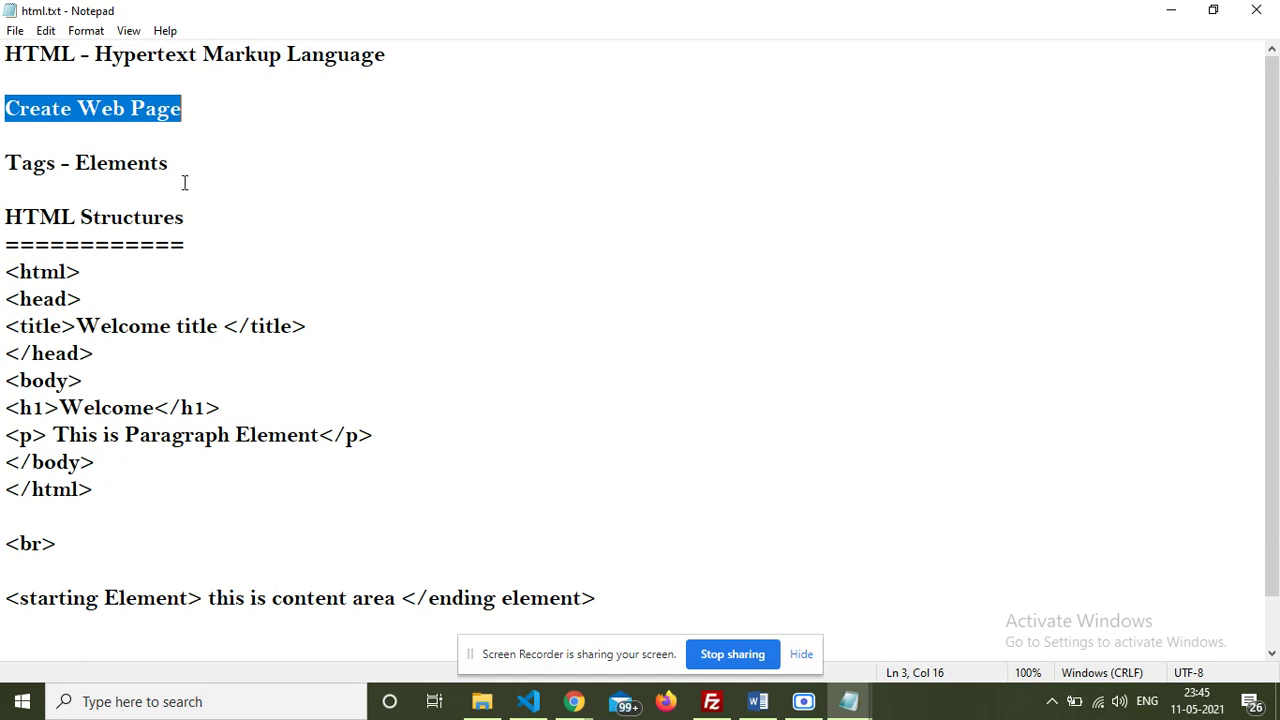
double_click(106, 163)
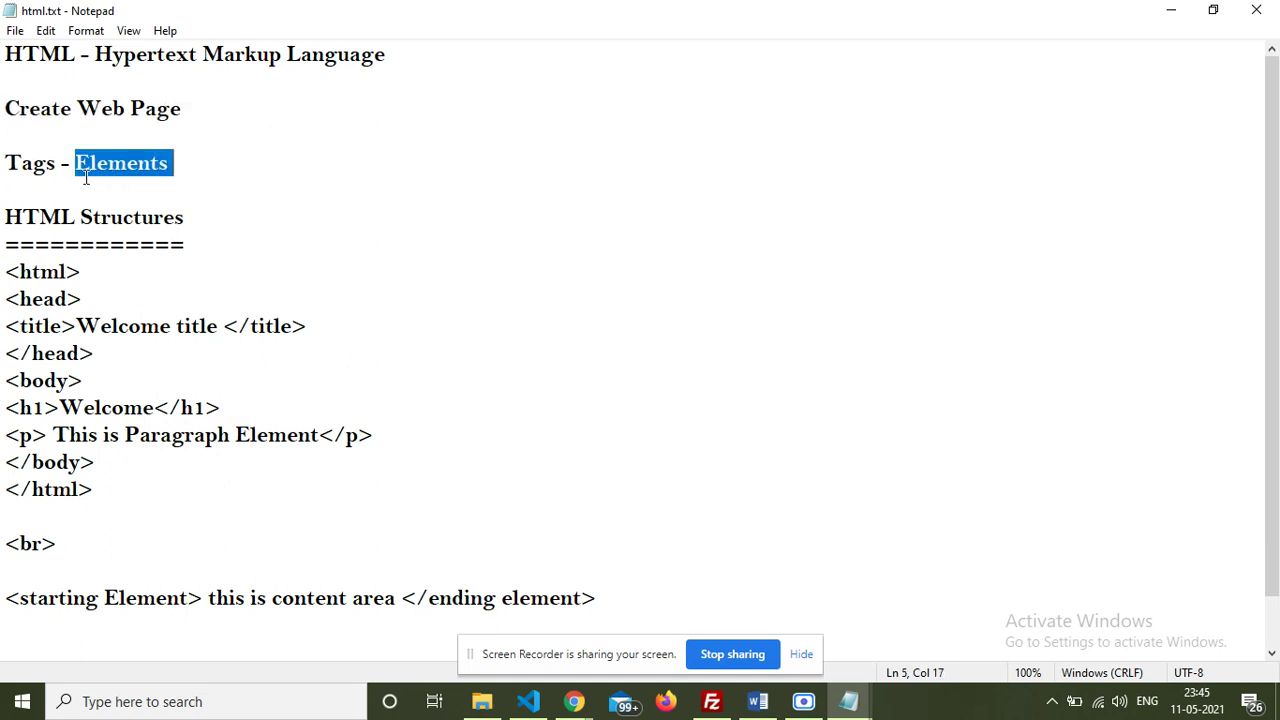
left_click(108, 168)
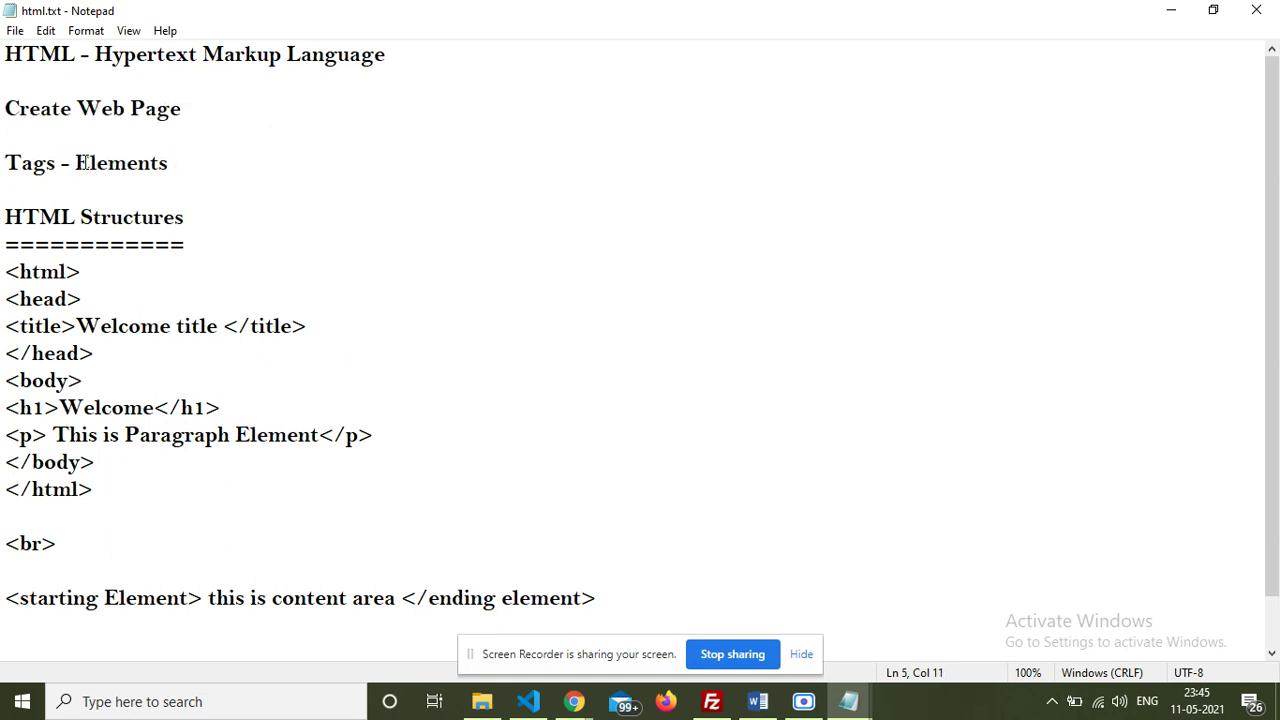
left_click_drag(84, 271, 5, 260)
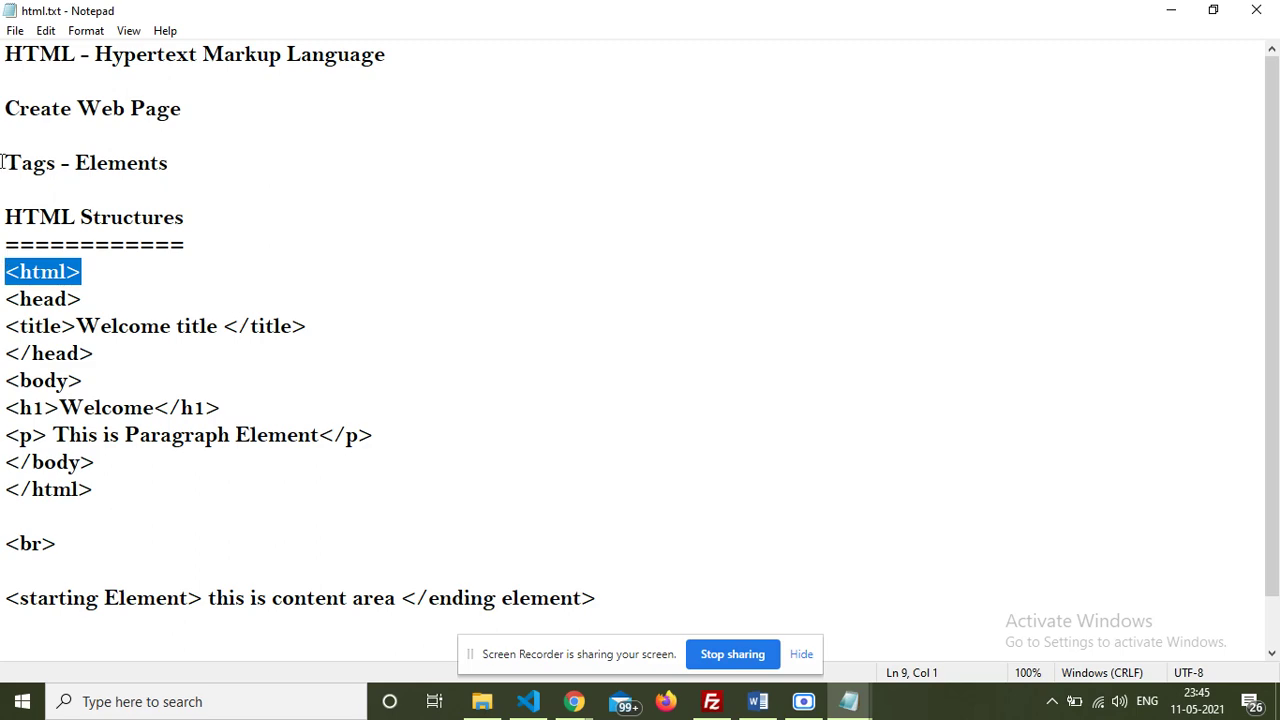
left_click_drag(3, 163, 176, 163)
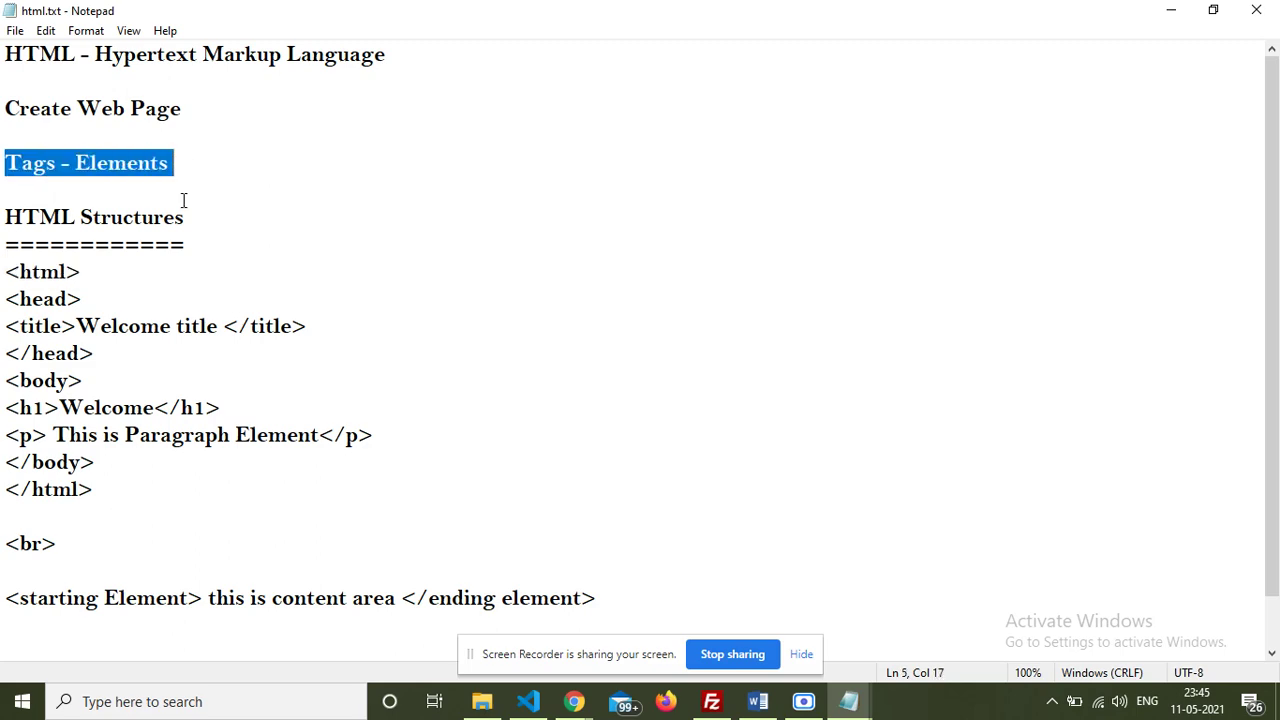
key("alt+Tab")
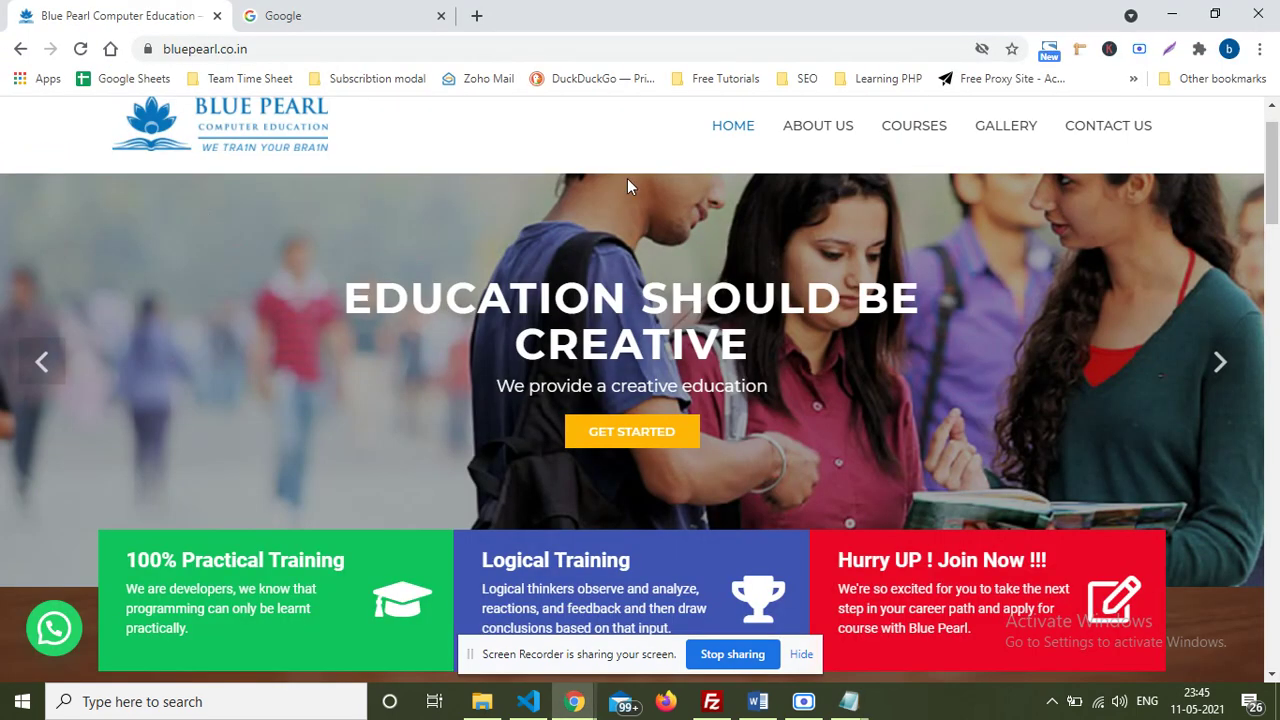
Step: Open DevTools on the Google tab via Inspect, reposition it, then close it and return to Notepad
left_click(300, 16)
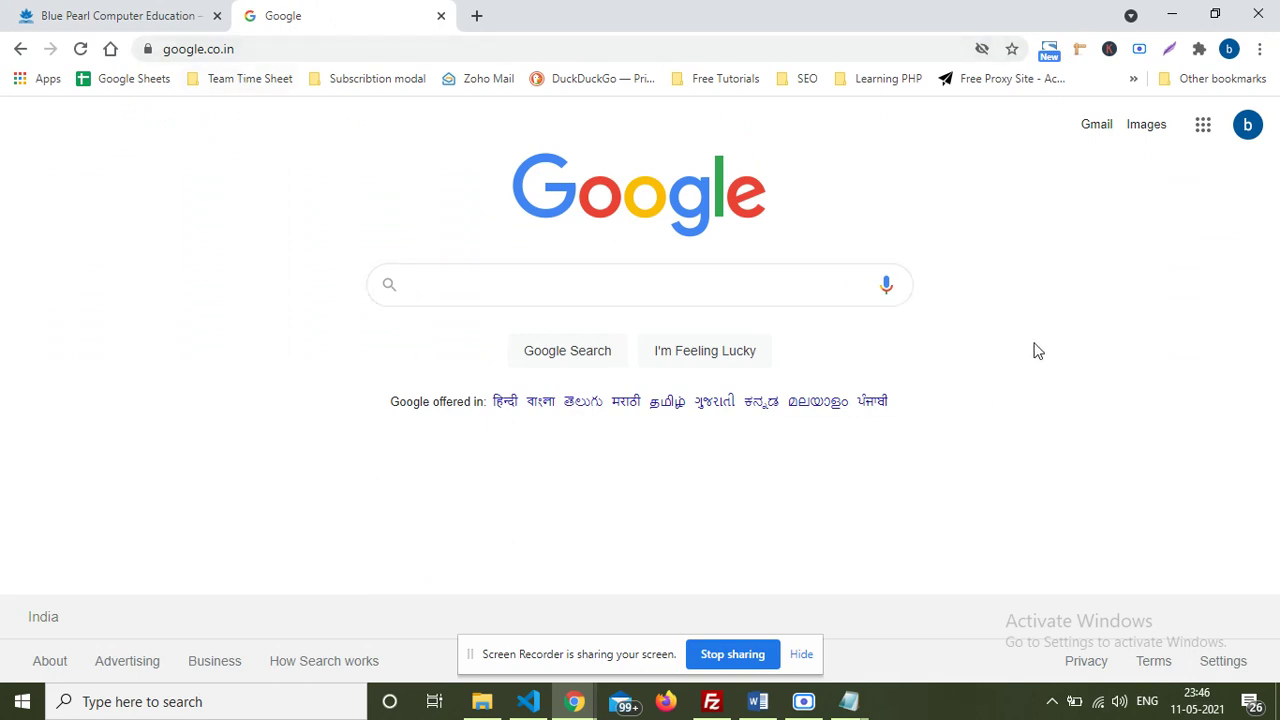
right_click(951, 228)
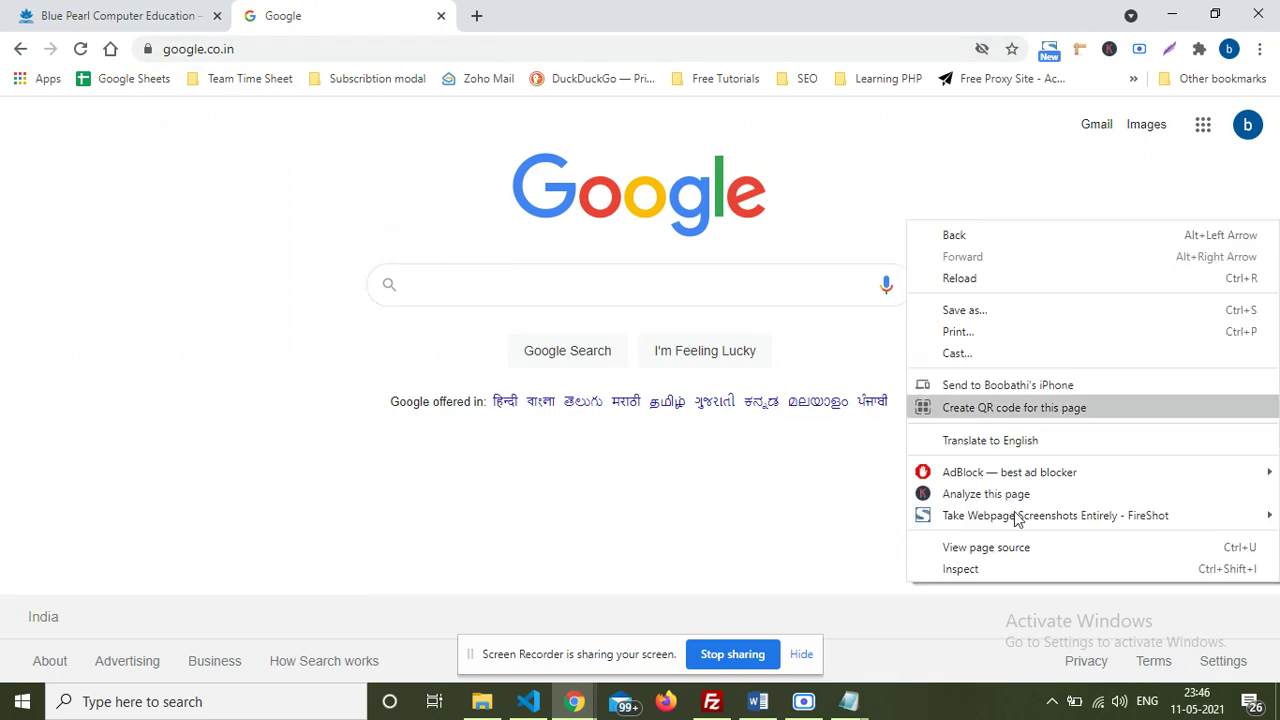
left_click(996, 572)
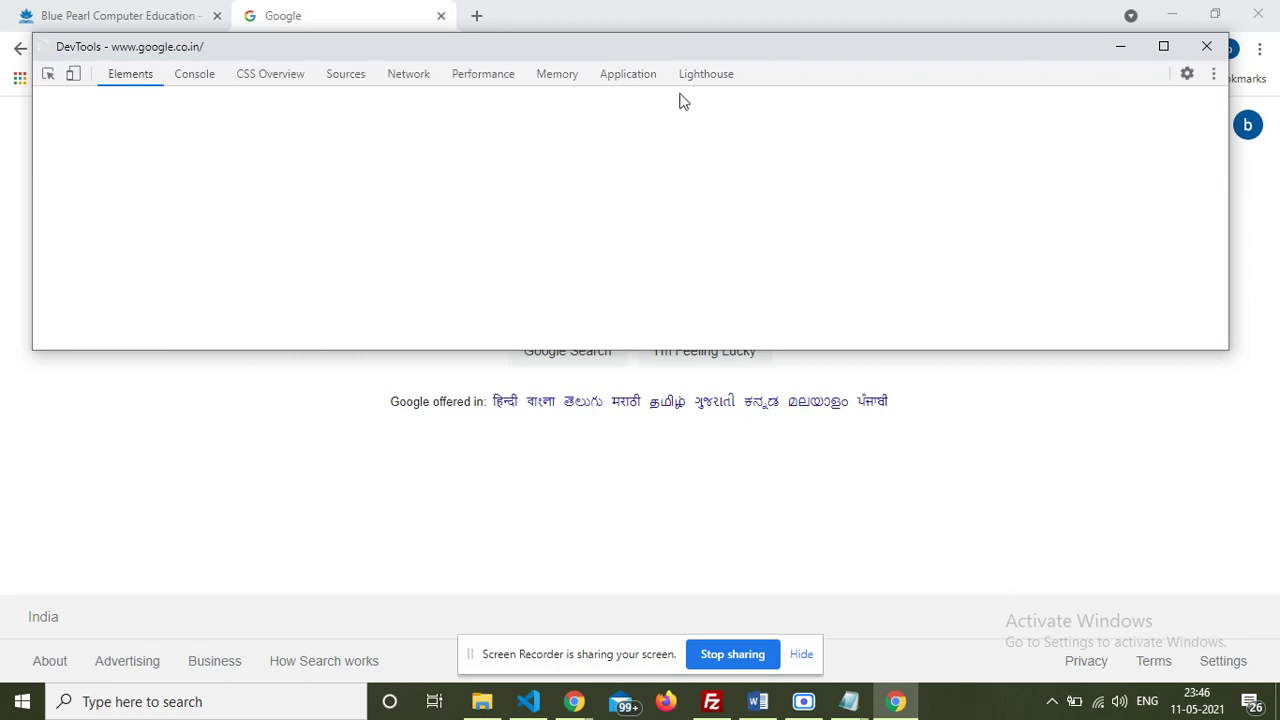
mouse_move(631, 46)
left_mouse_down()
mouse_move(655, 428)
mouse_move(612, 382)
left_mouse_up()
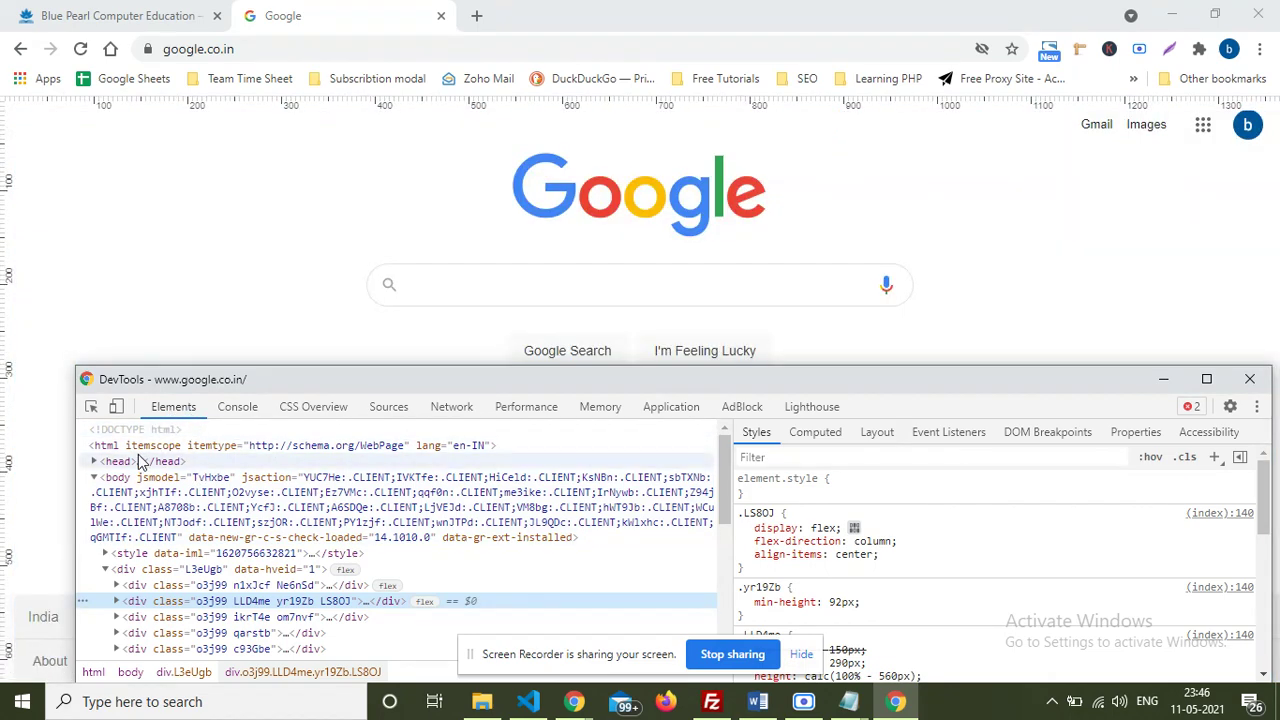
key("F12")
key("alt+Tab")
key("alt+Tab")
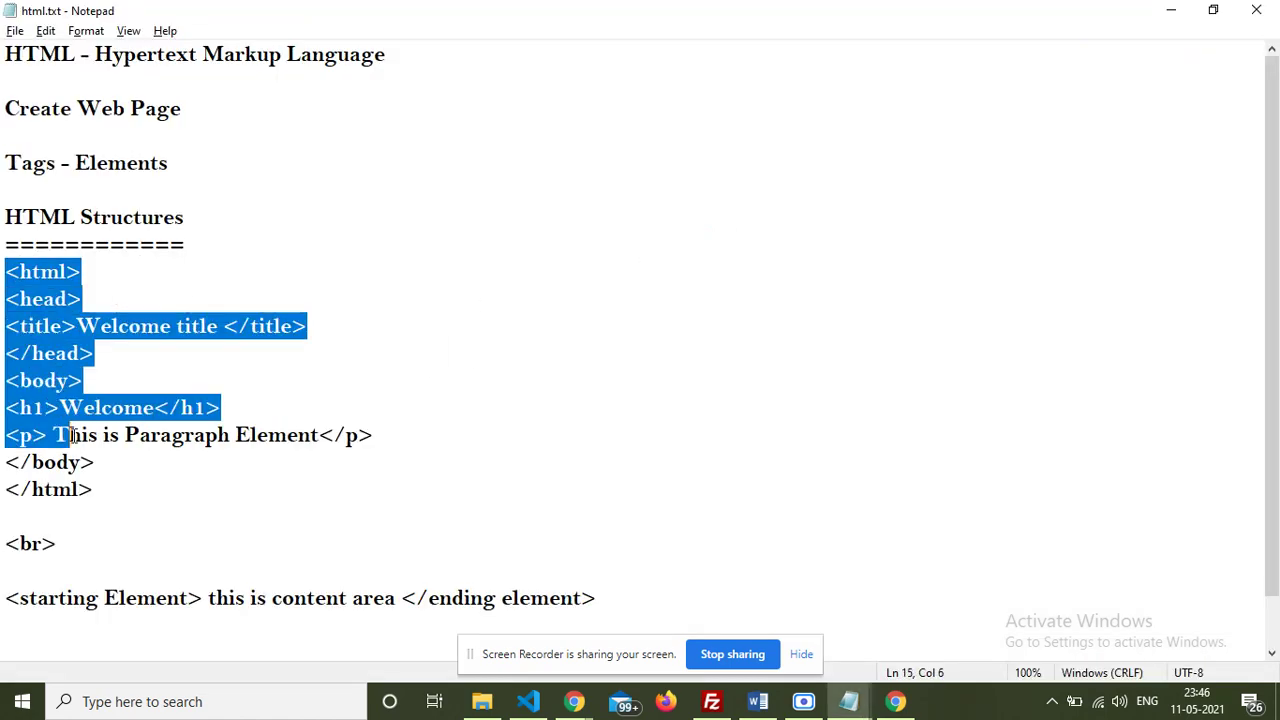
Step: Highlight the HTML structure block, then inspect the Google page's head, body and style elements
left_click_drag(12, 276, 100, 489)
key("alt+Tab")
key("alt+Tab")
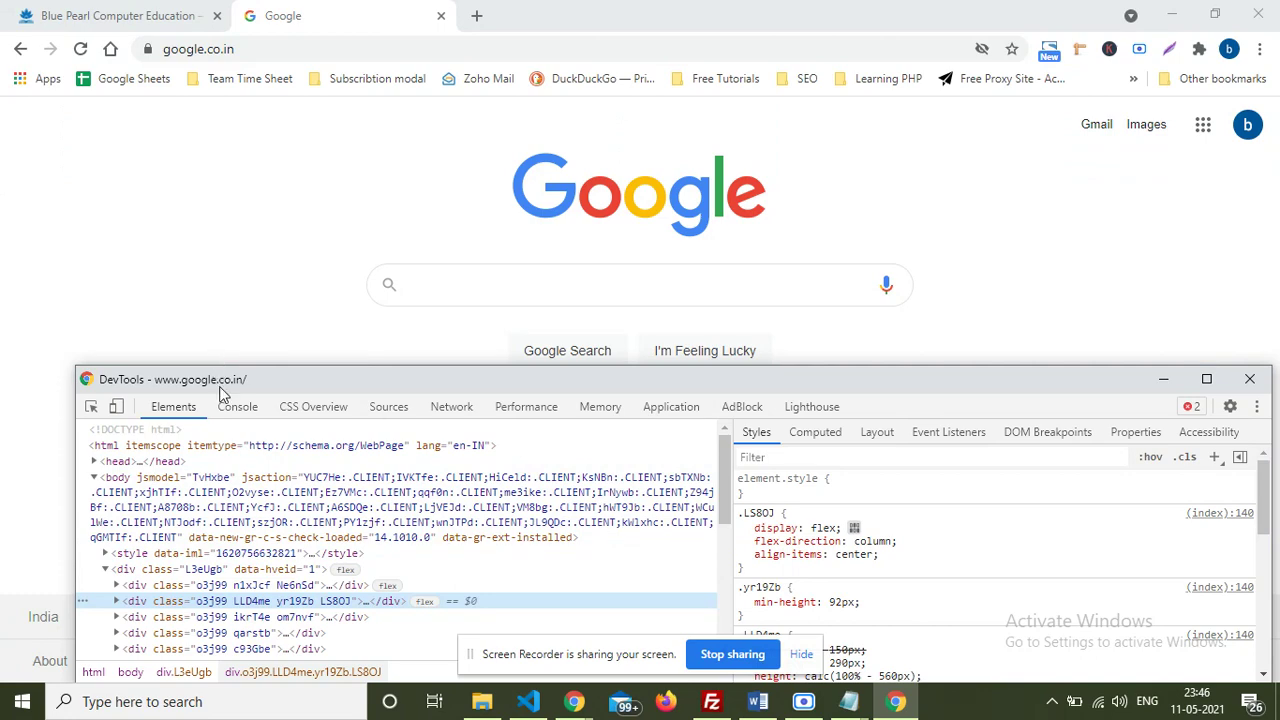
left_click_drag(221, 368, 287, 223)
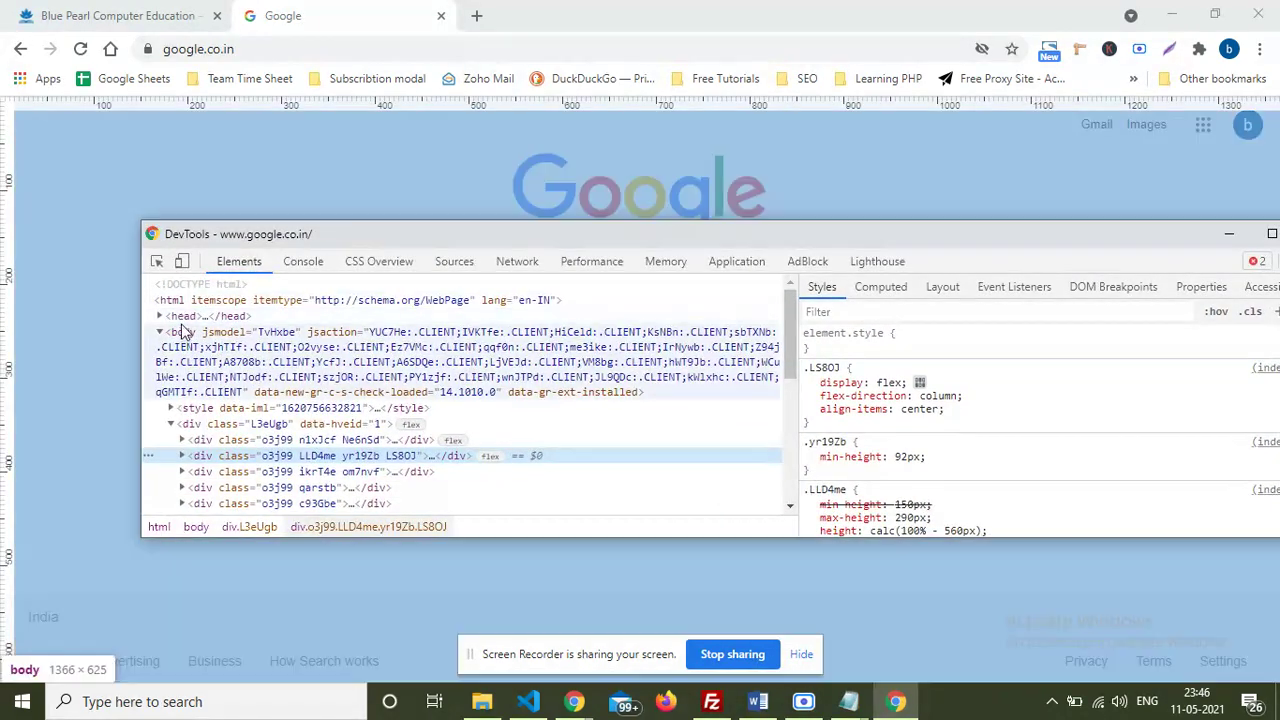
left_click(182, 316)
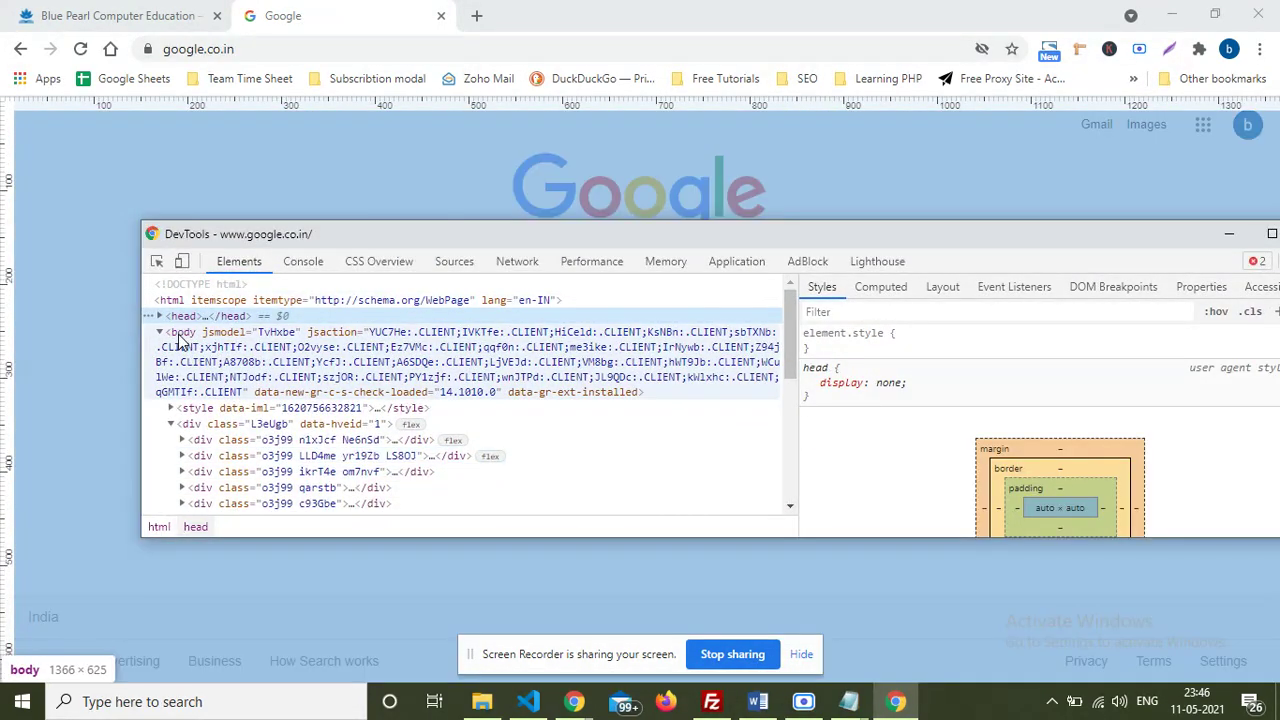
left_click(181, 340)
left_click(186, 409)
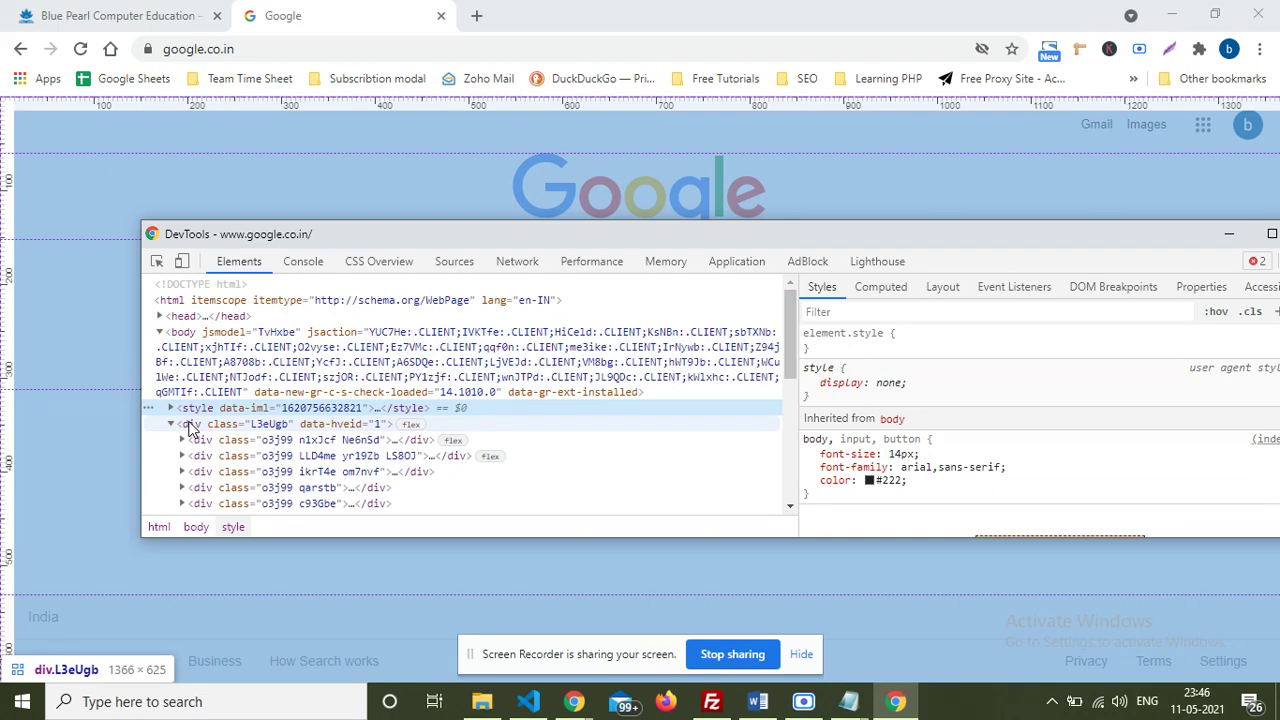
key("alt+Tab")
key("alt+Tab")
key("Tab")
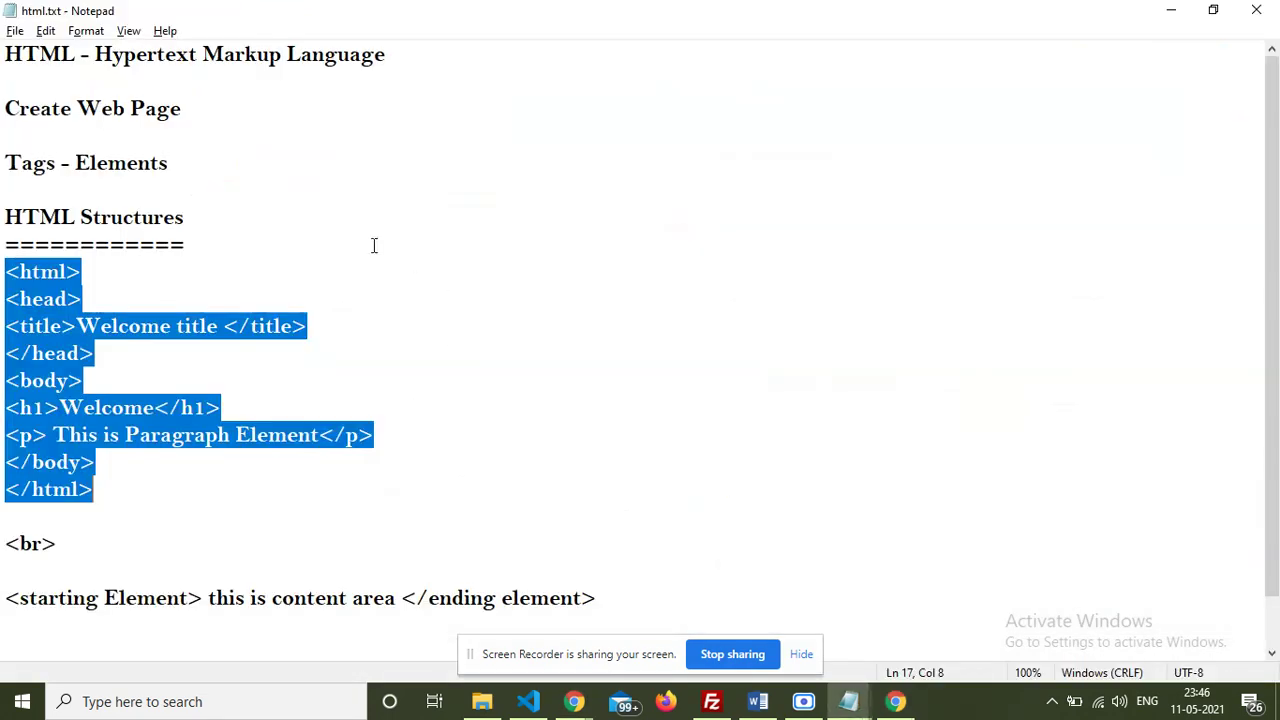
left_click_drag(16, 163, 168, 163)
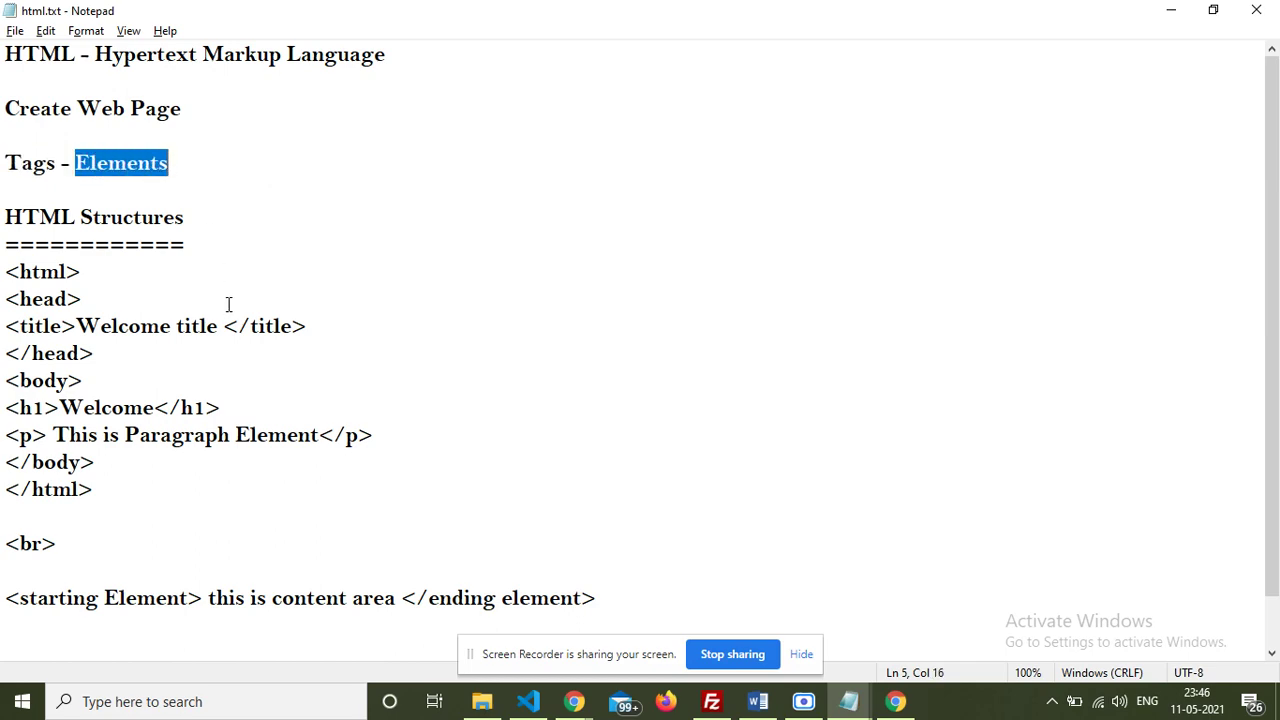
key("alt+Tab")
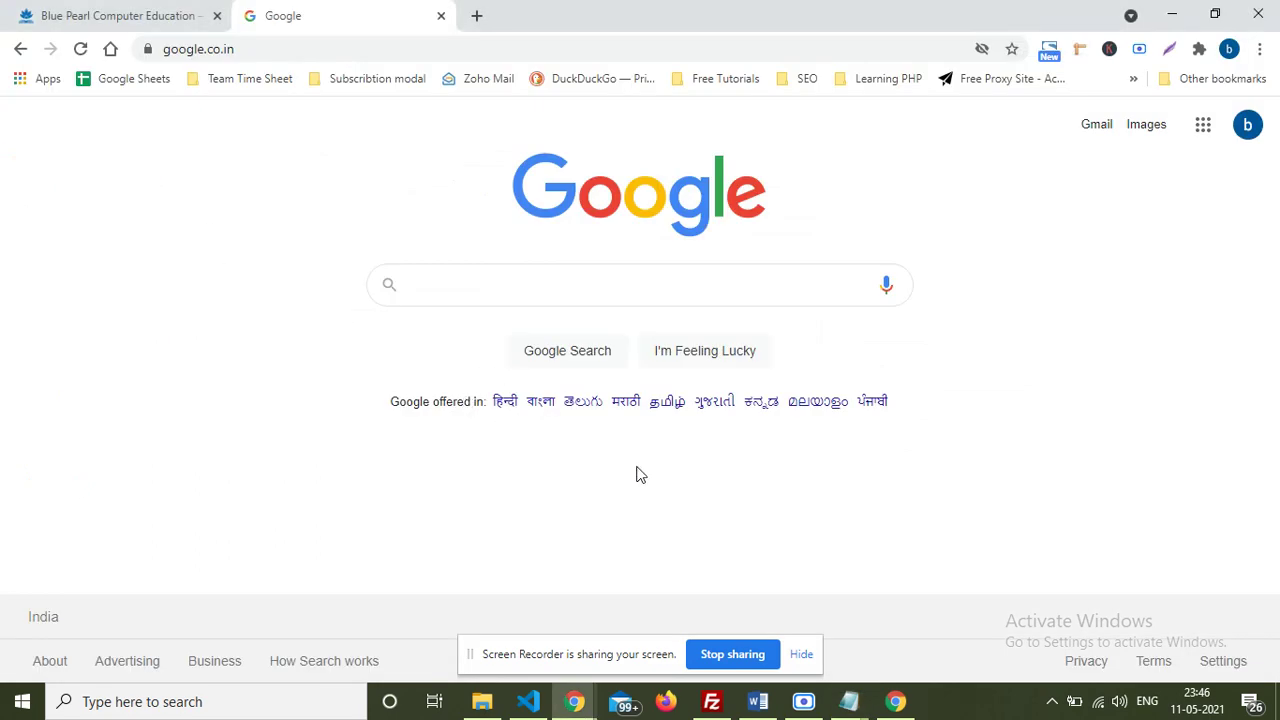
key("alt+Tab")
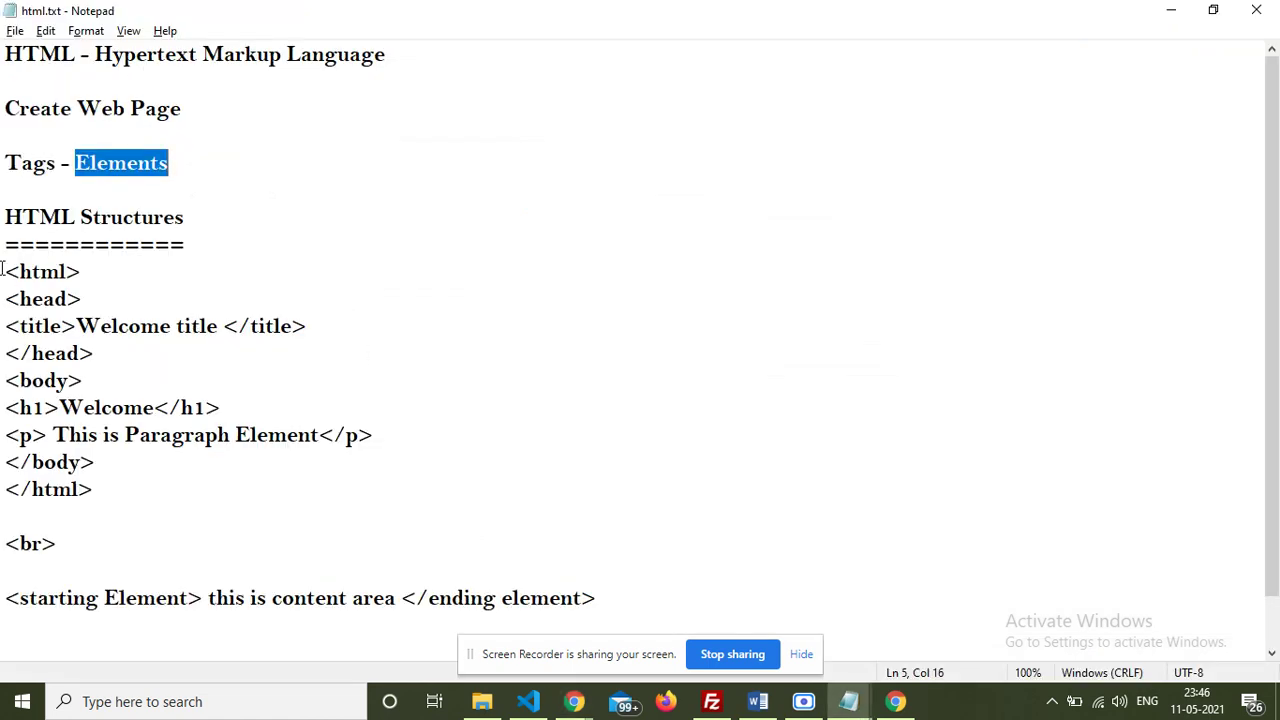
left_click_drag(4, 271, 104, 497)
left_click(129, 505)
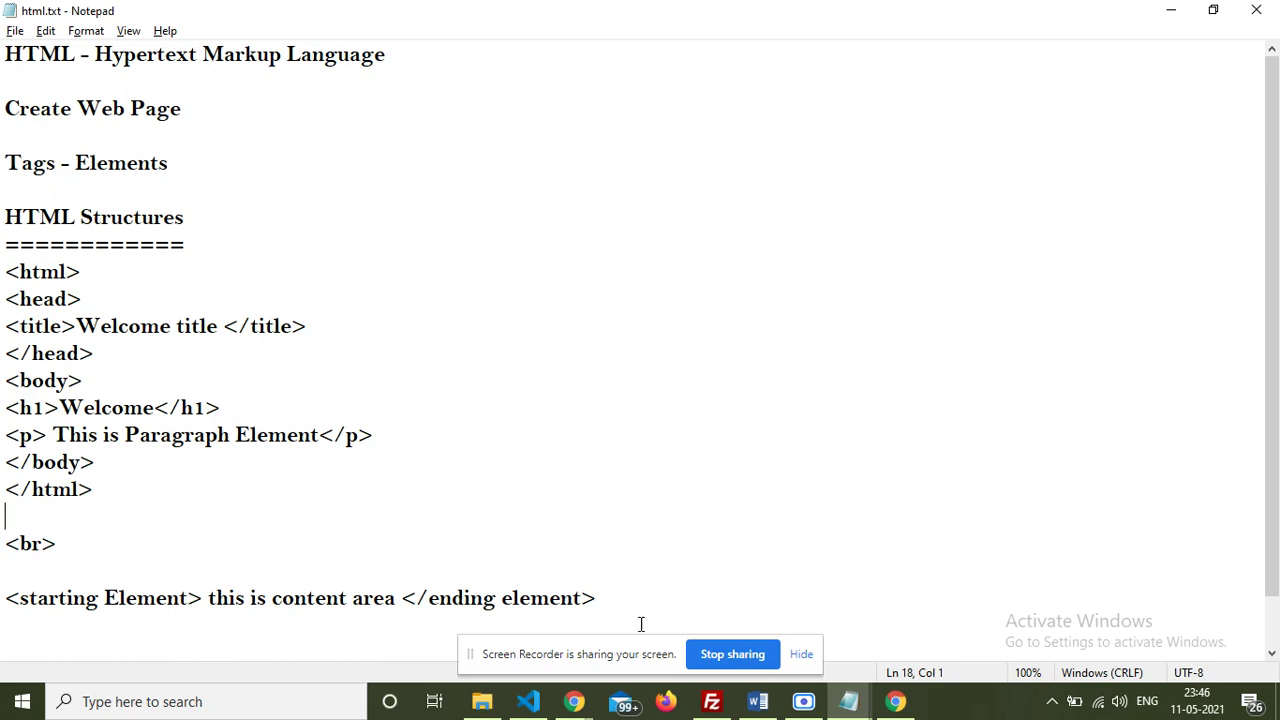
mouse_move(849, 701)
left_click(950, 655)
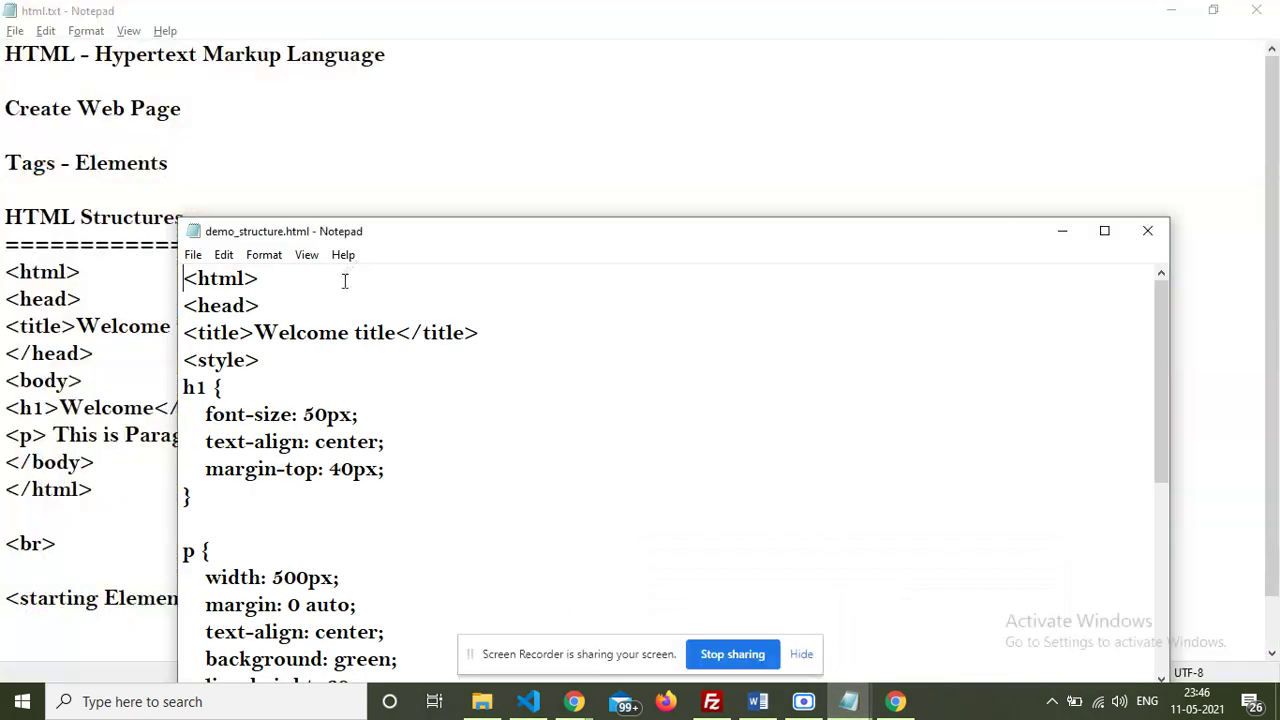
left_click_drag(410, 240, 559, 119)
left_click_drag(99, 271, 3, 271)
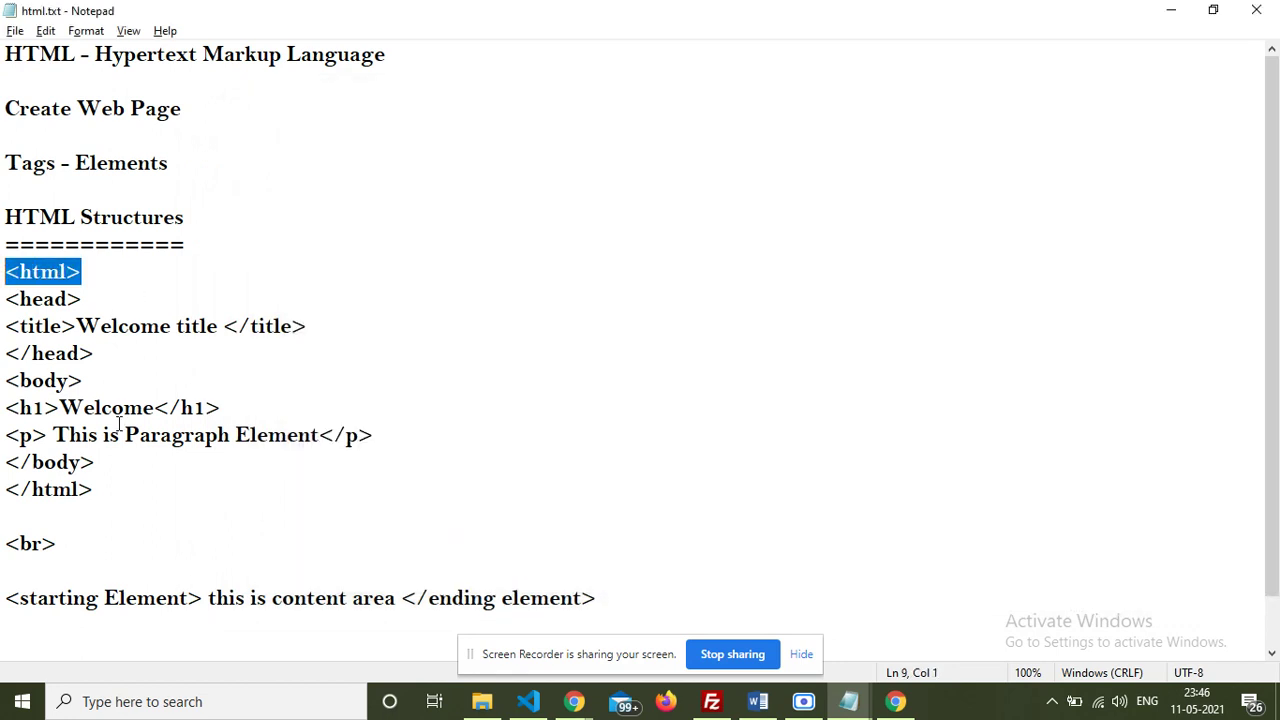
scroll(182, 528, "down", 1)
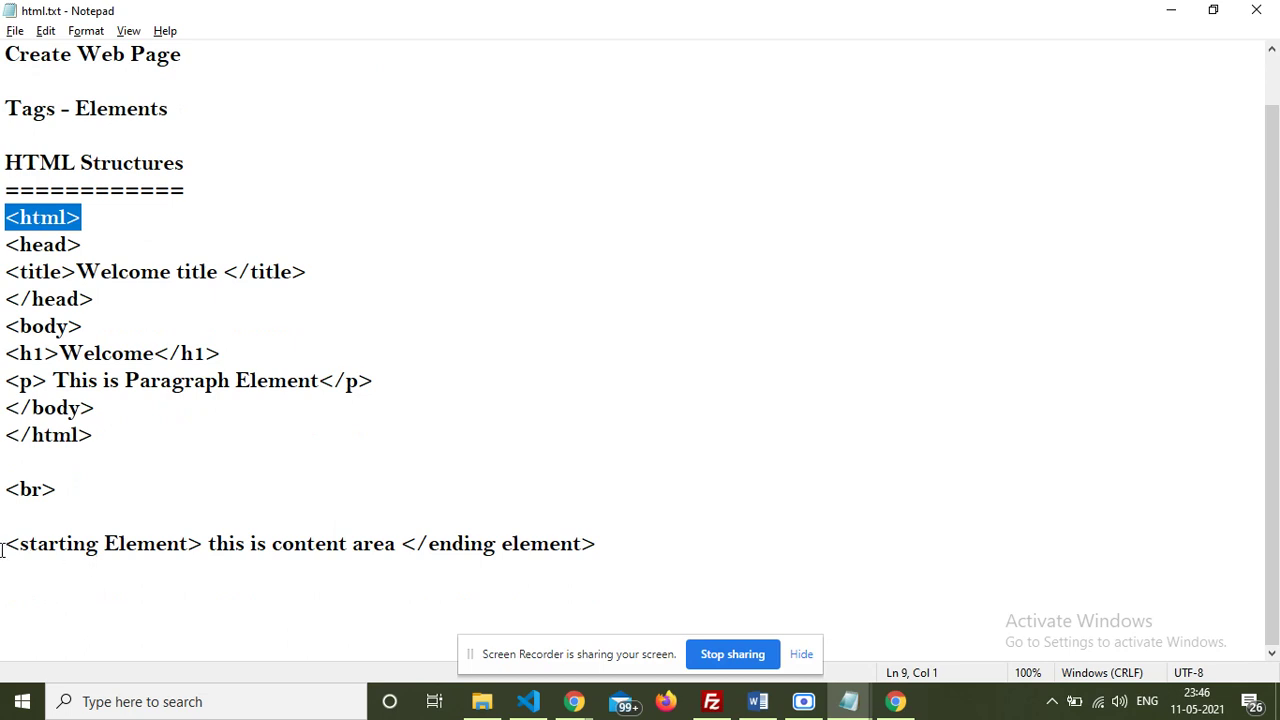
left_click_drag(3, 545, 524, 566)
left_click(142, 590)
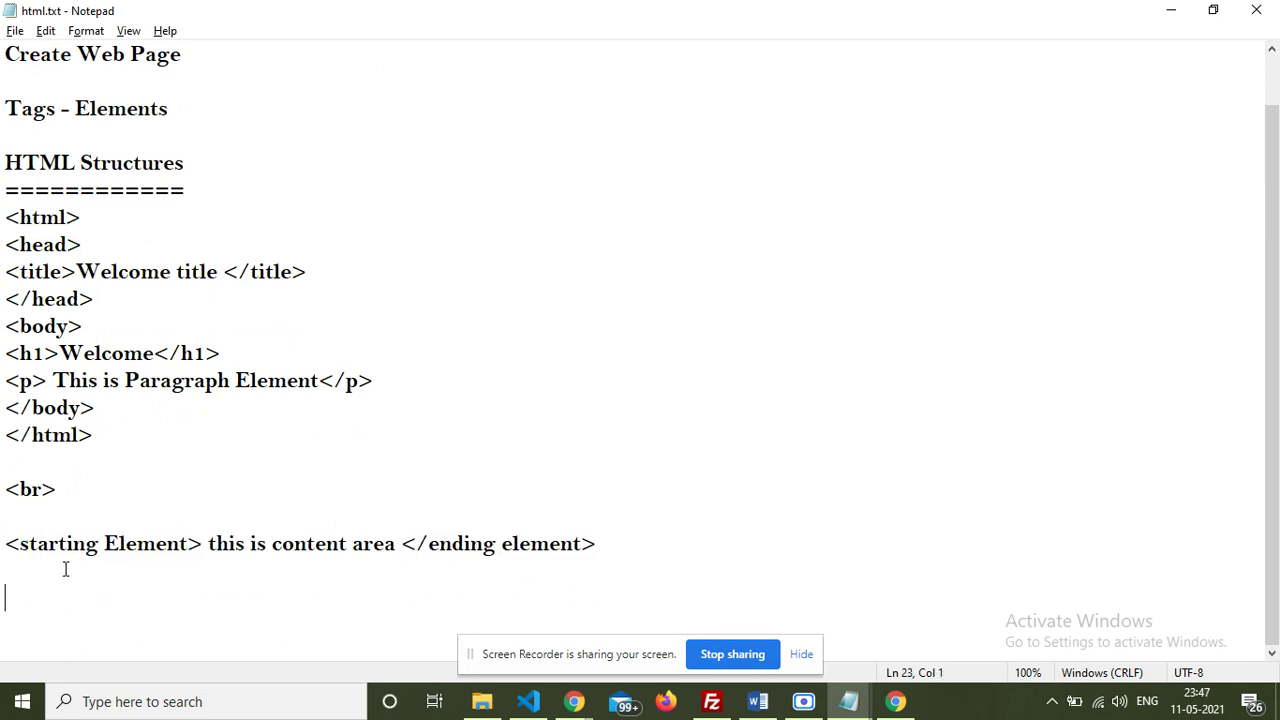
left_click_drag(20, 545, 188, 543)
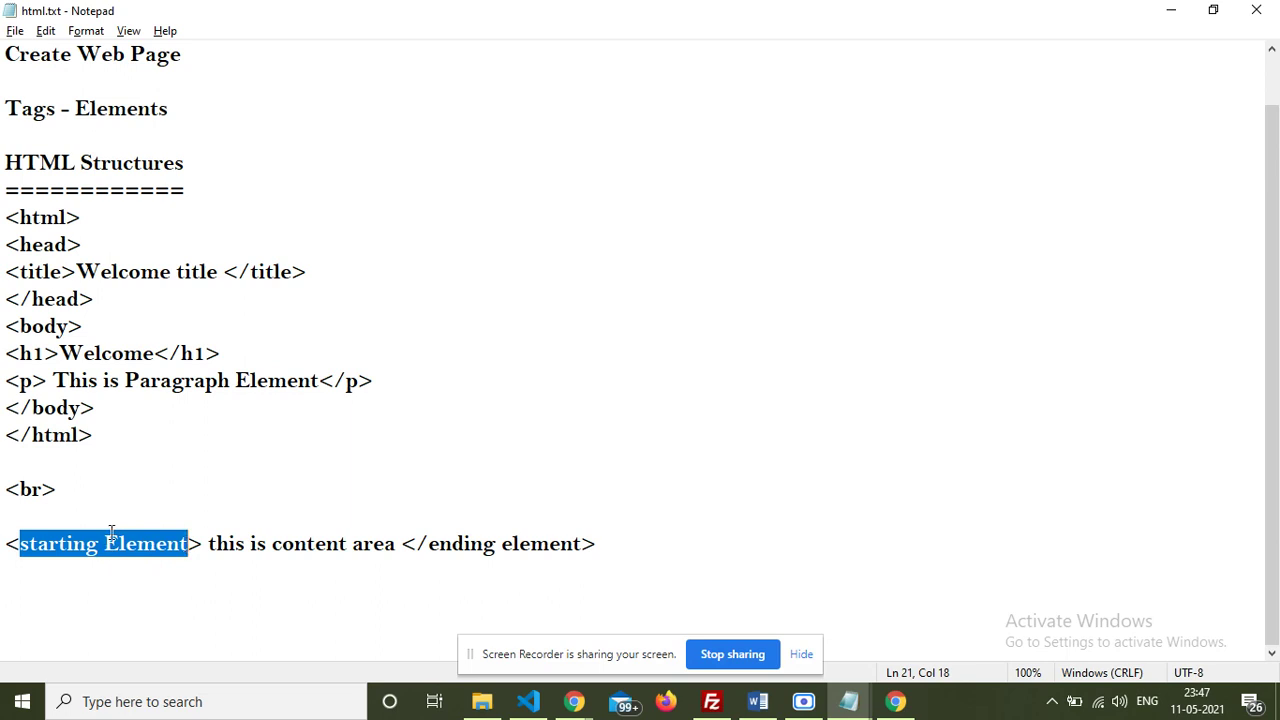
left_click(31, 219)
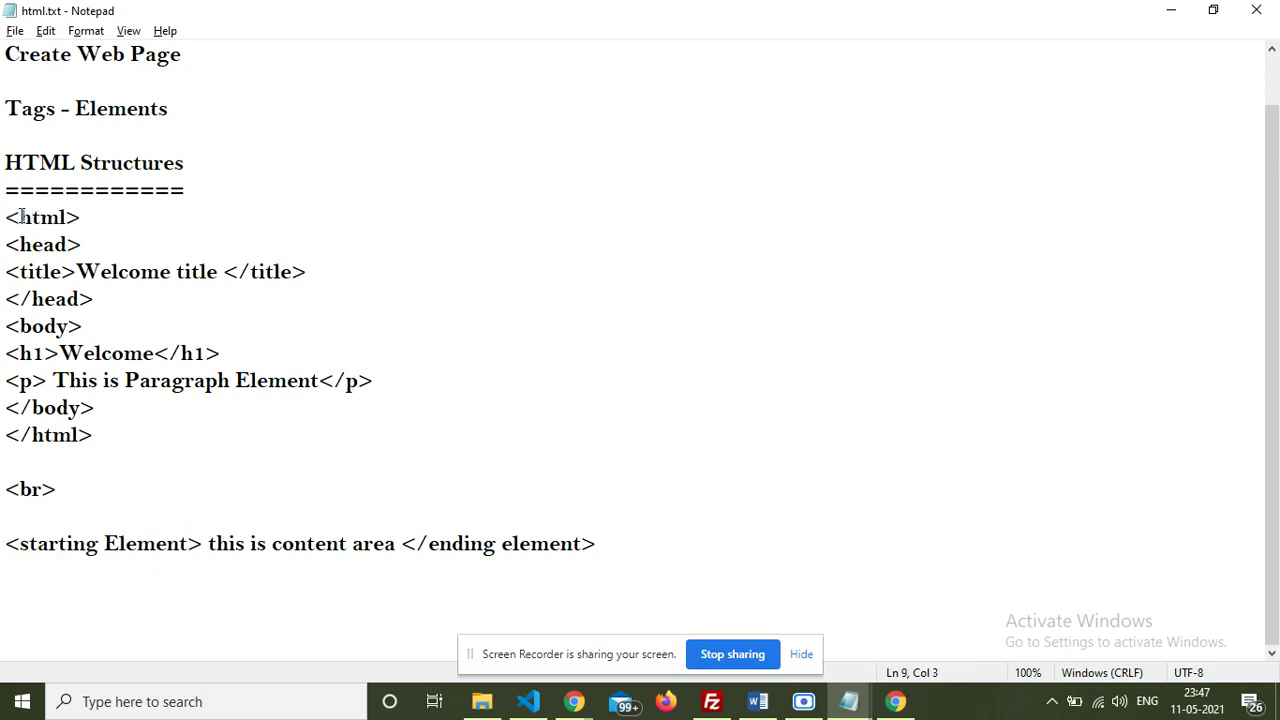
left_click_drag(21, 216, 63, 217)
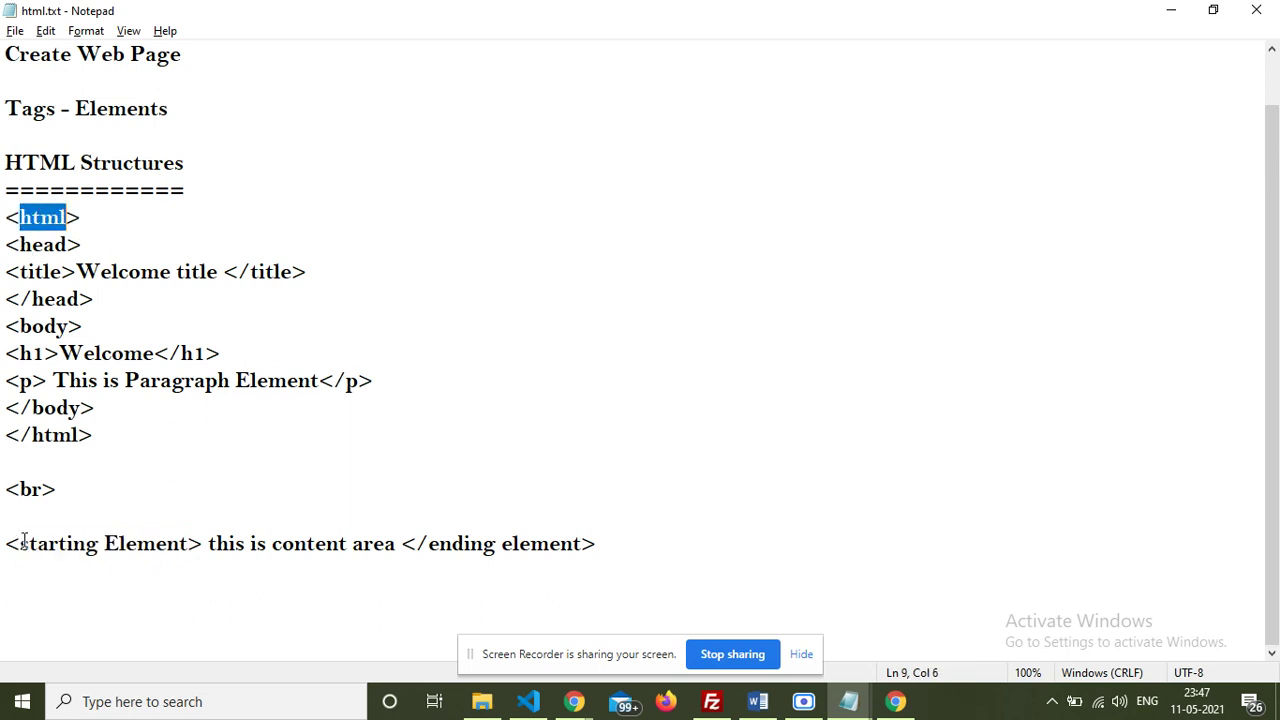
left_click_drag(21, 543, 191, 543)
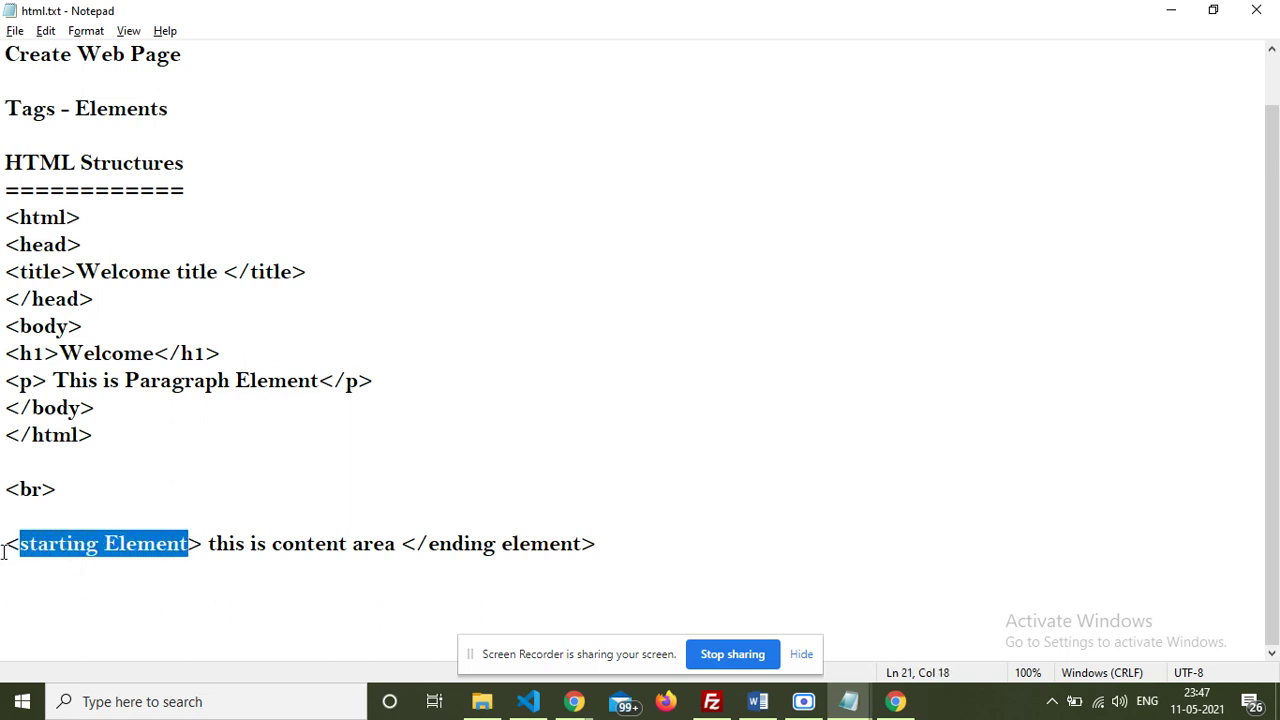
left_click(52, 549)
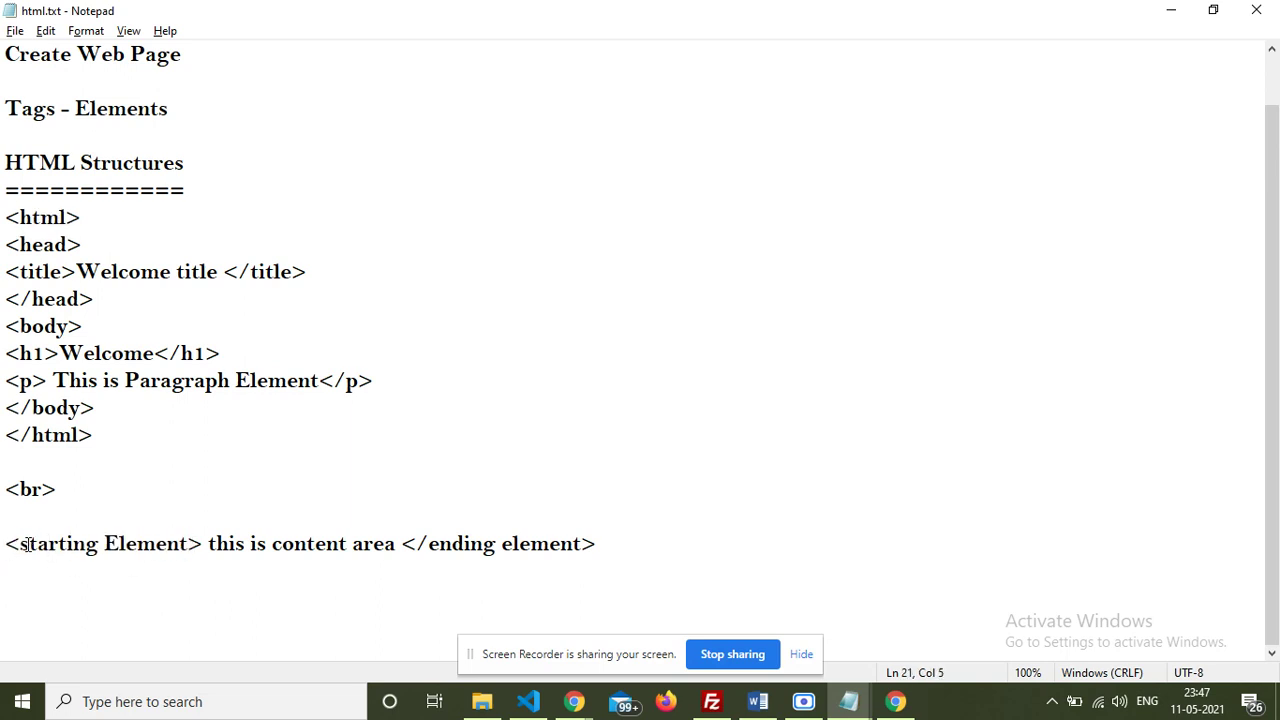
left_click_drag(21, 545, 188, 541)
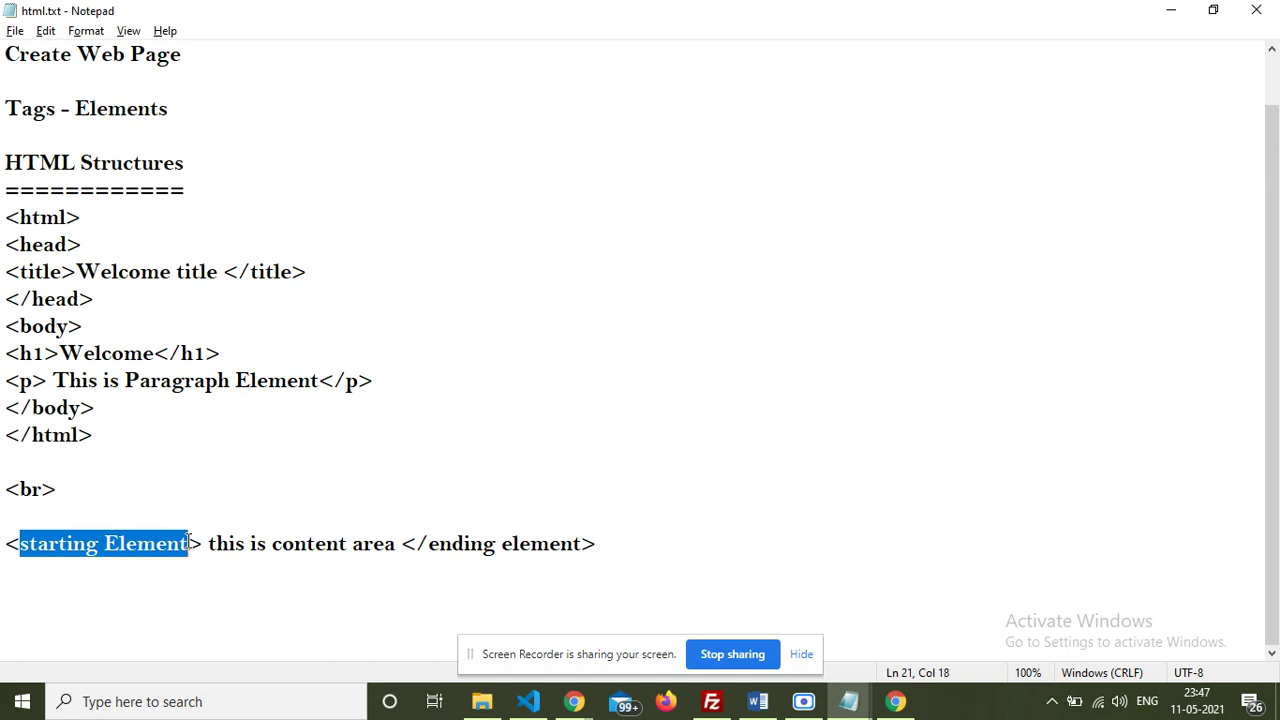
left_click(192, 543)
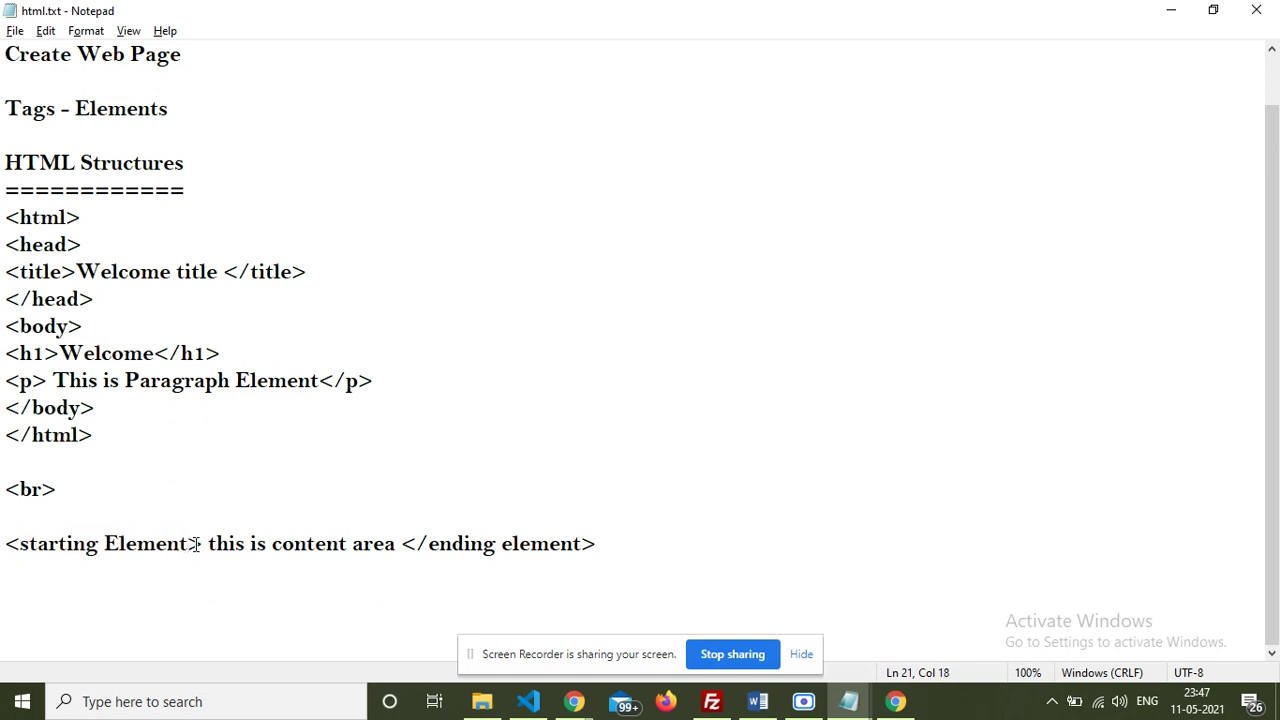
left_click_drag(203, 543, 8, 546)
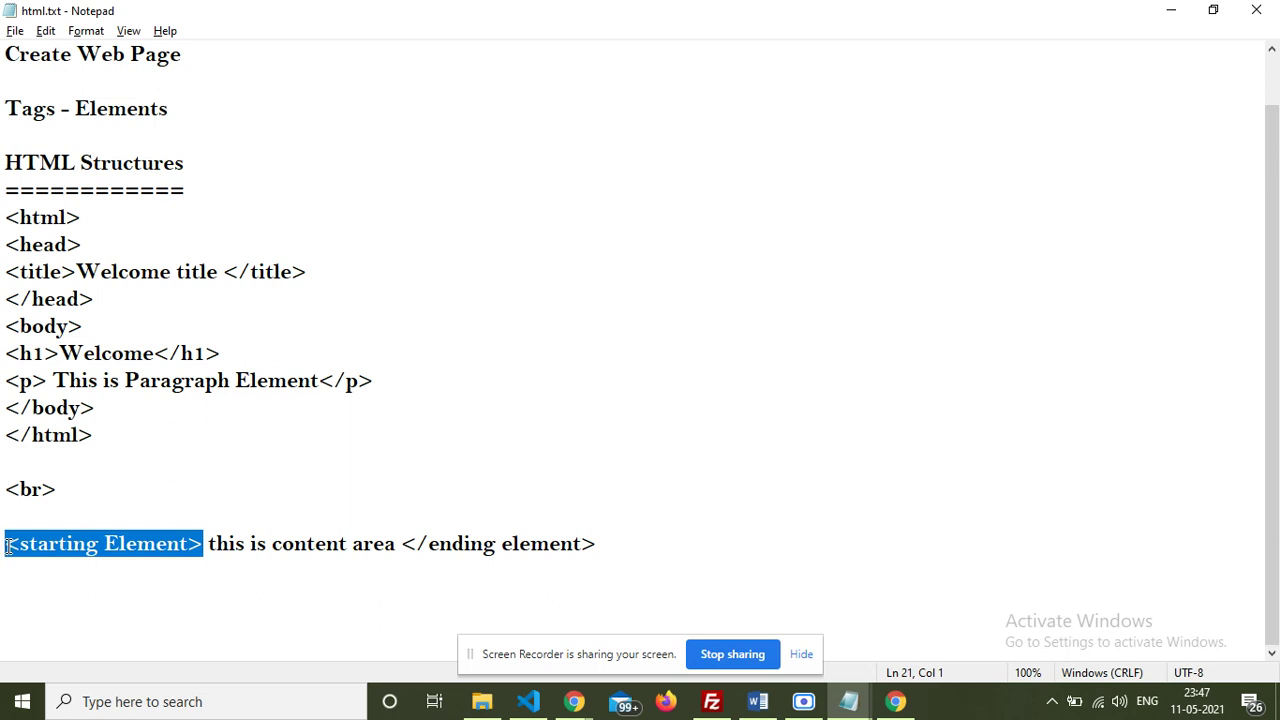
key("Down")
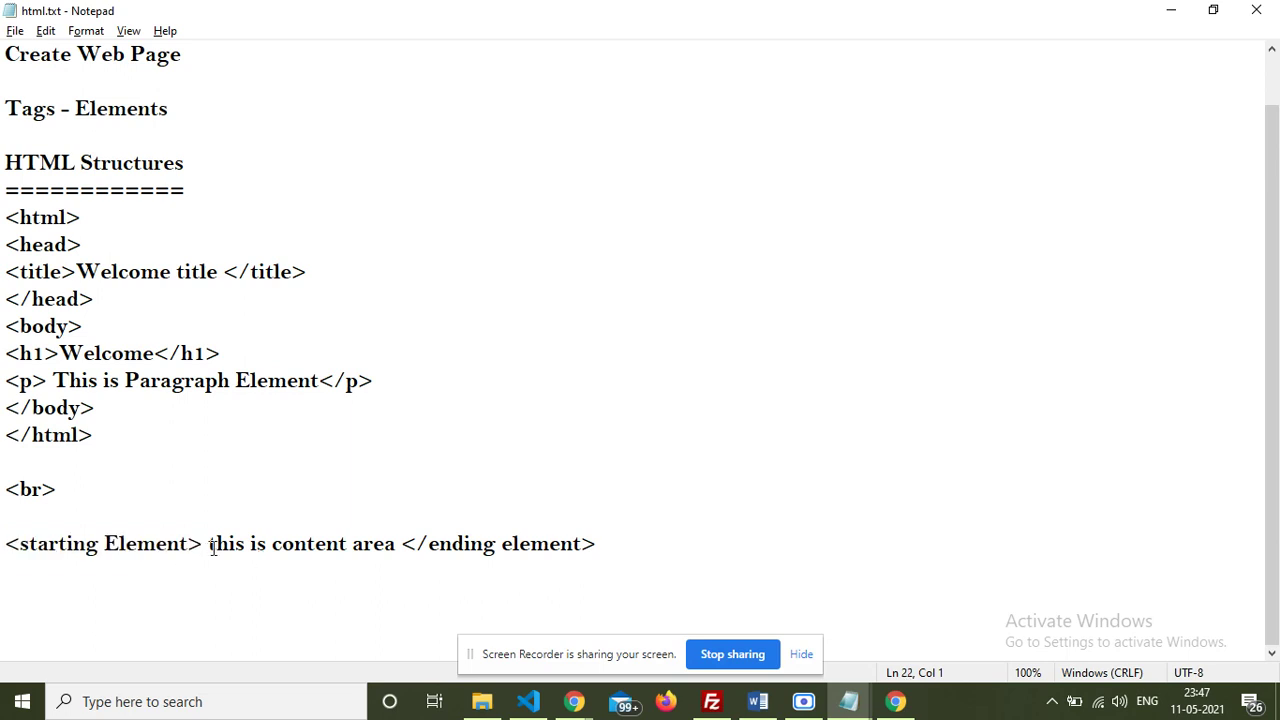
left_click_drag(210, 546, 397, 543)
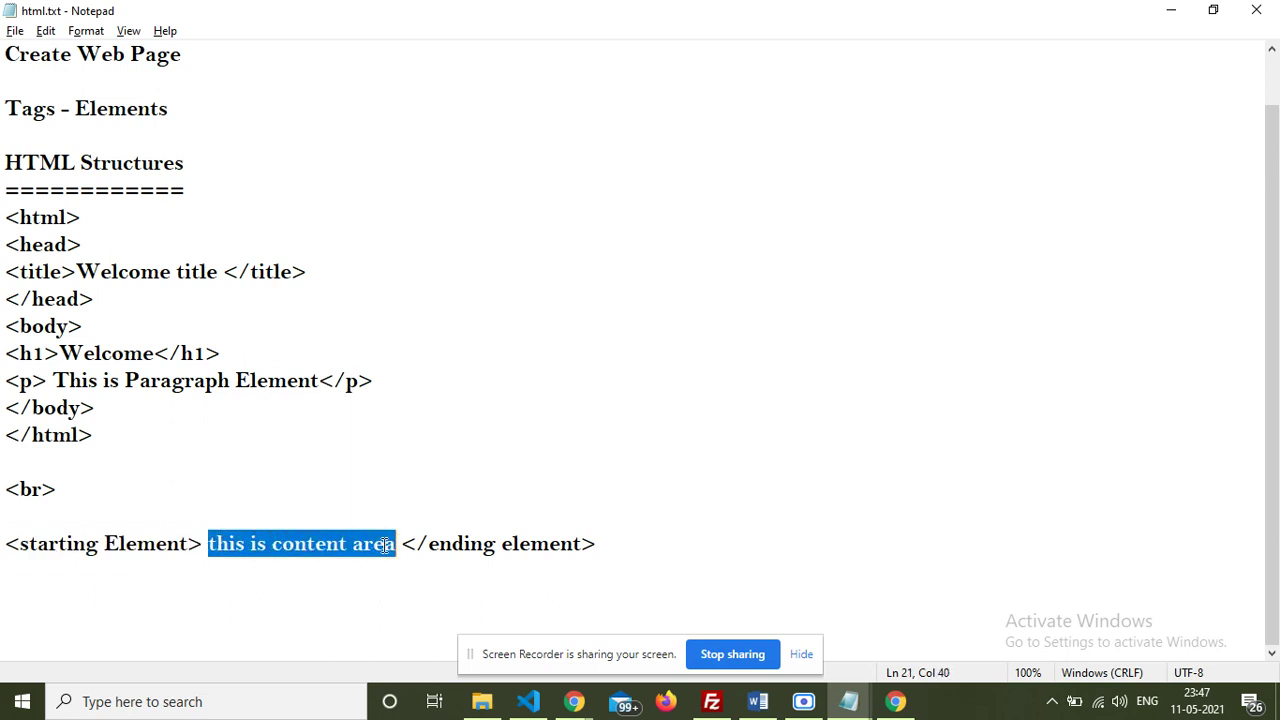
left_click(250, 545)
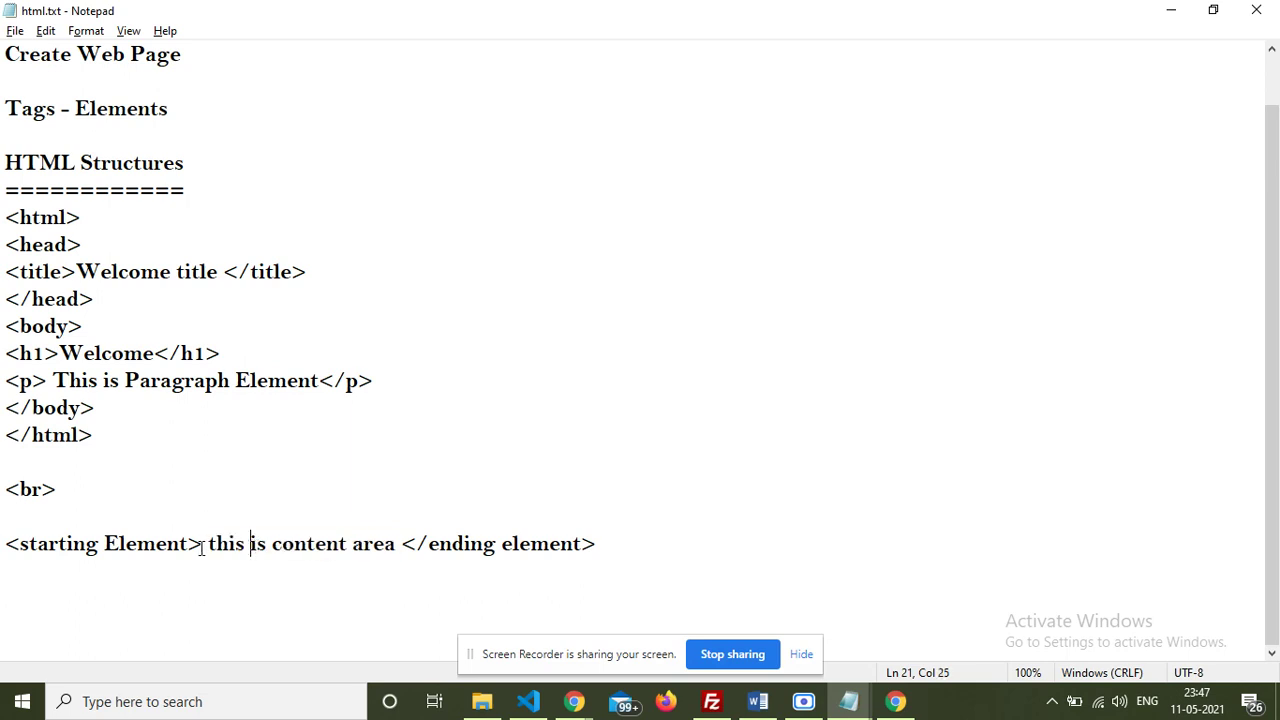
left_click_drag(203, 546, 596, 545)
left_click(430, 546)
left_click(485, 576)
left_click_drag(3, 545, 203, 545)
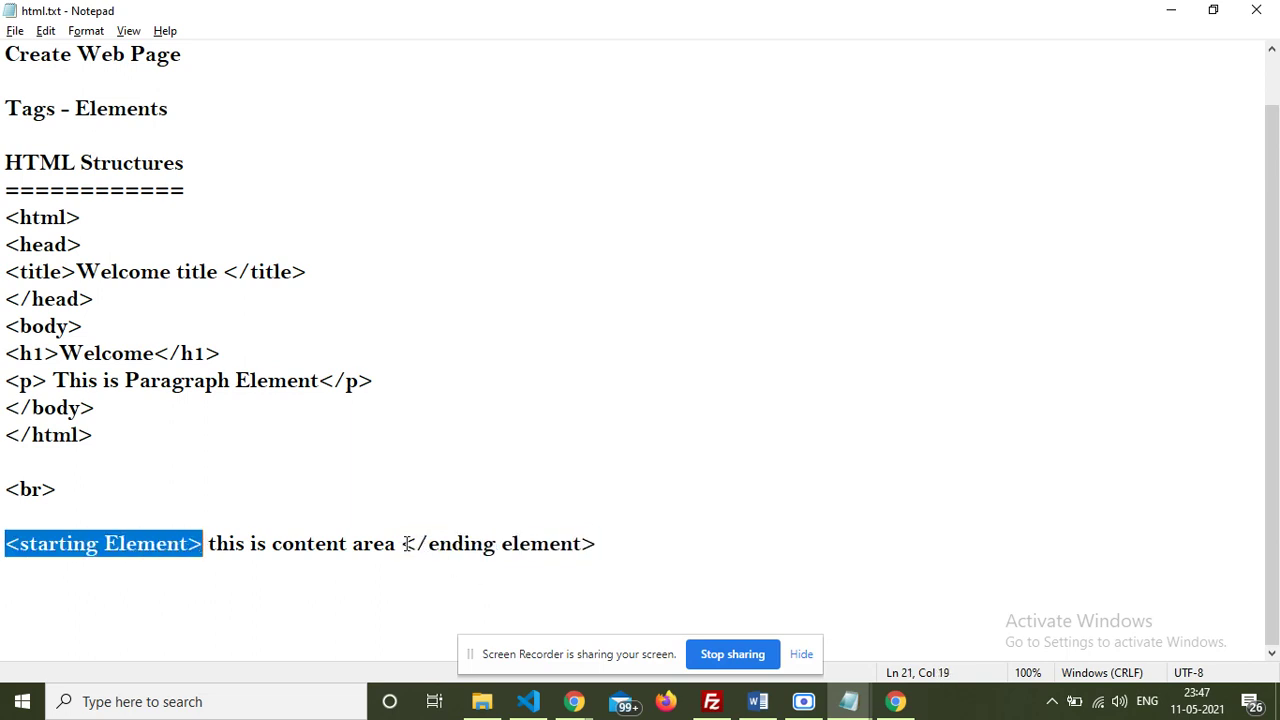
left_click_drag(404, 544, 603, 543)
left_click(376, 600)
left_click_drag(19, 545, 30, 545)
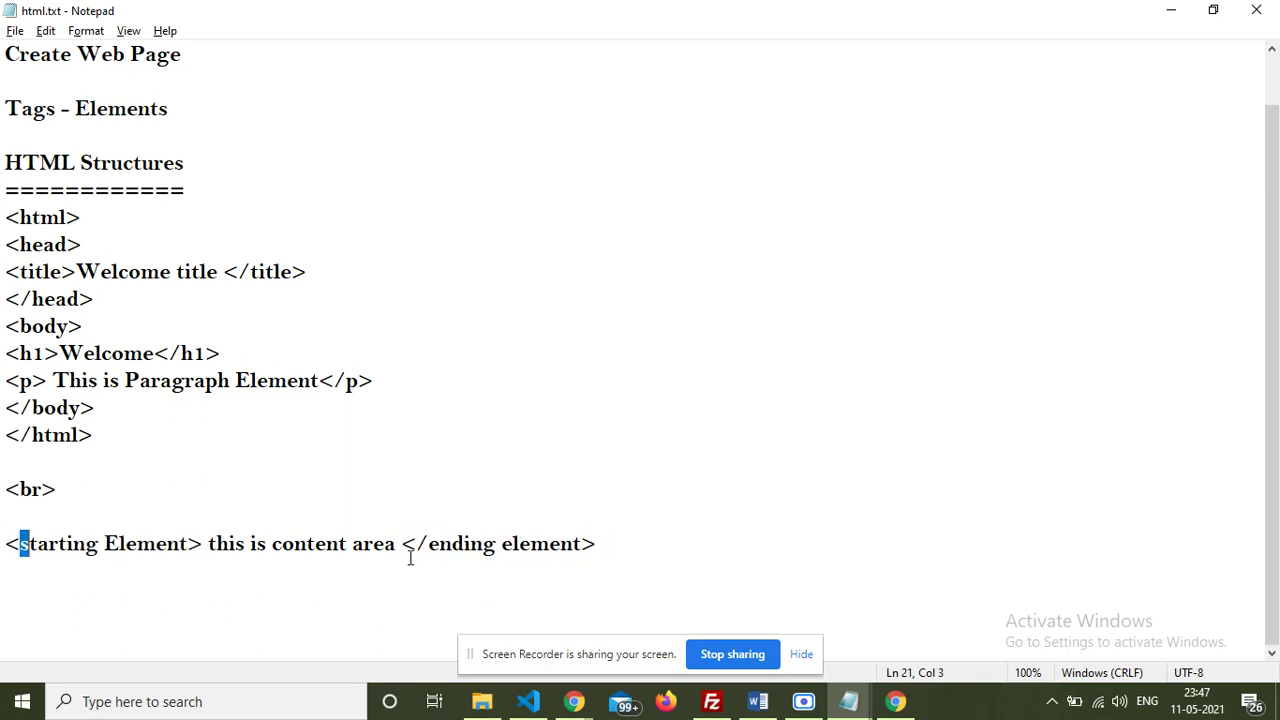
left_click_drag(416, 545, 430, 545)
left_click_drag(603, 543, 8, 555)
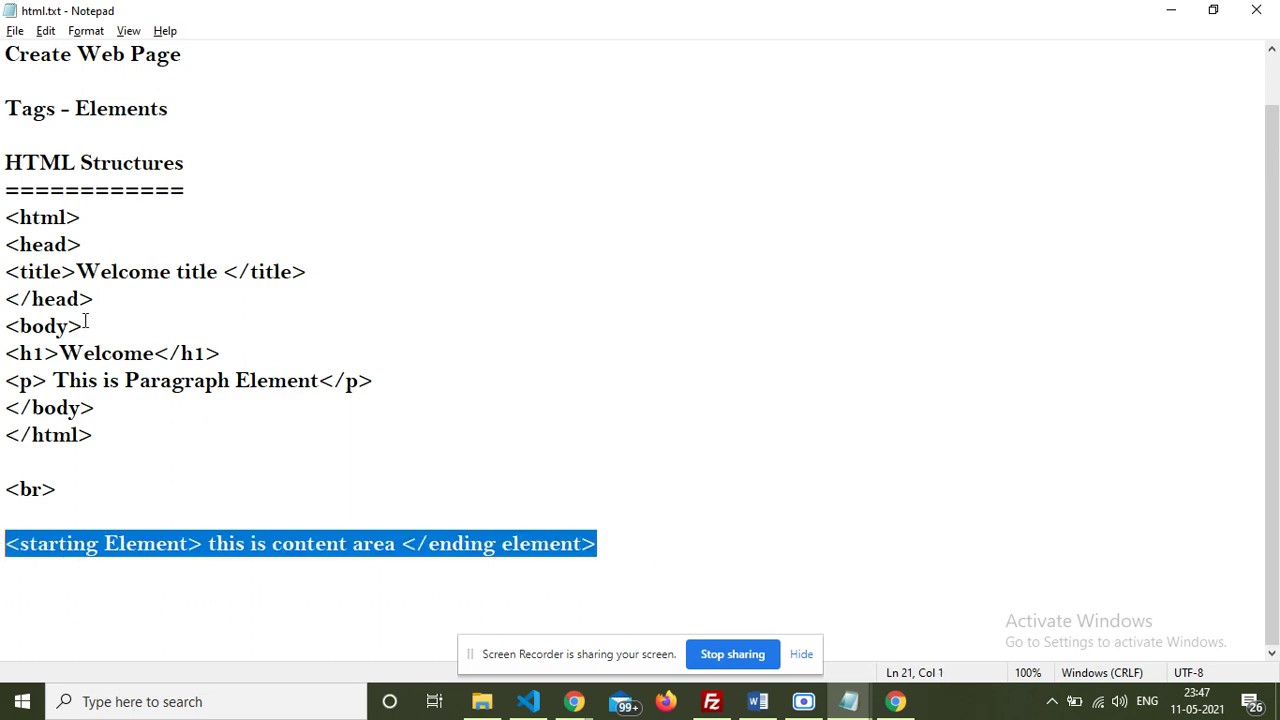
Step: Highlight the <h1>, </h1> tags and Welcome text on line 14, then switch to Chrome's Google page
left_click_drag(5, 353, 57, 354)
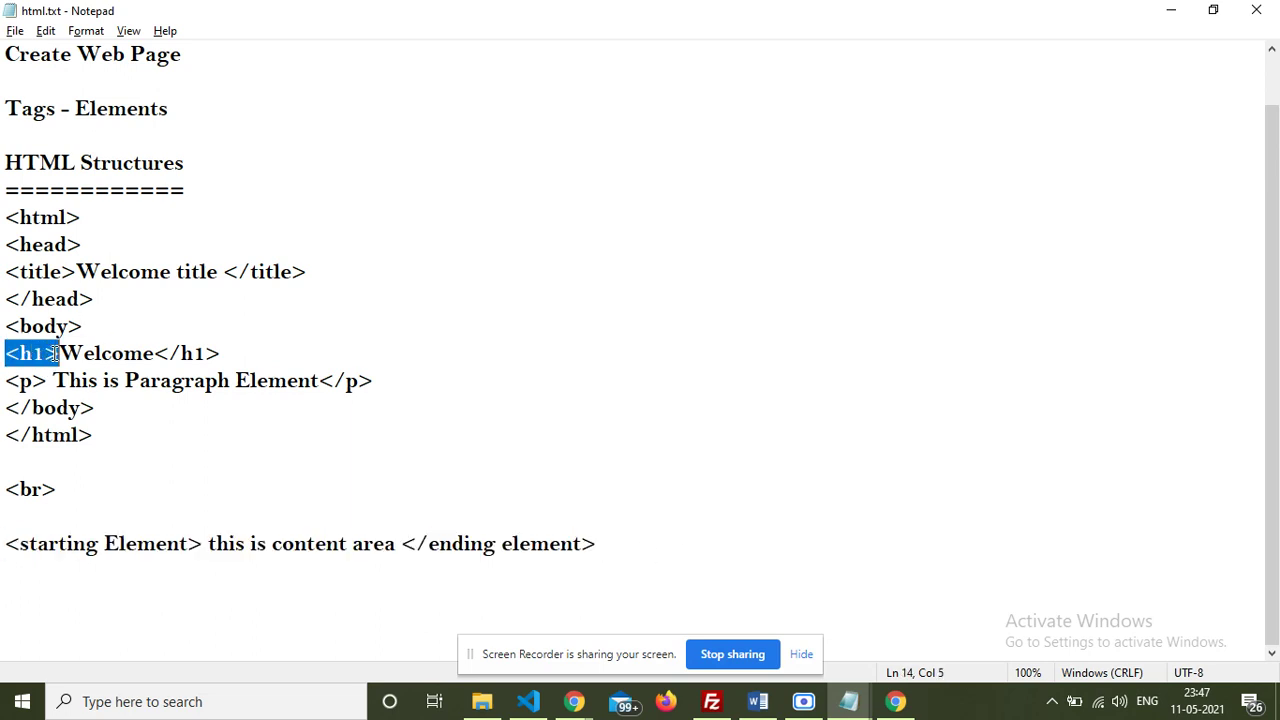
left_click_drag(155, 353, 215, 363)
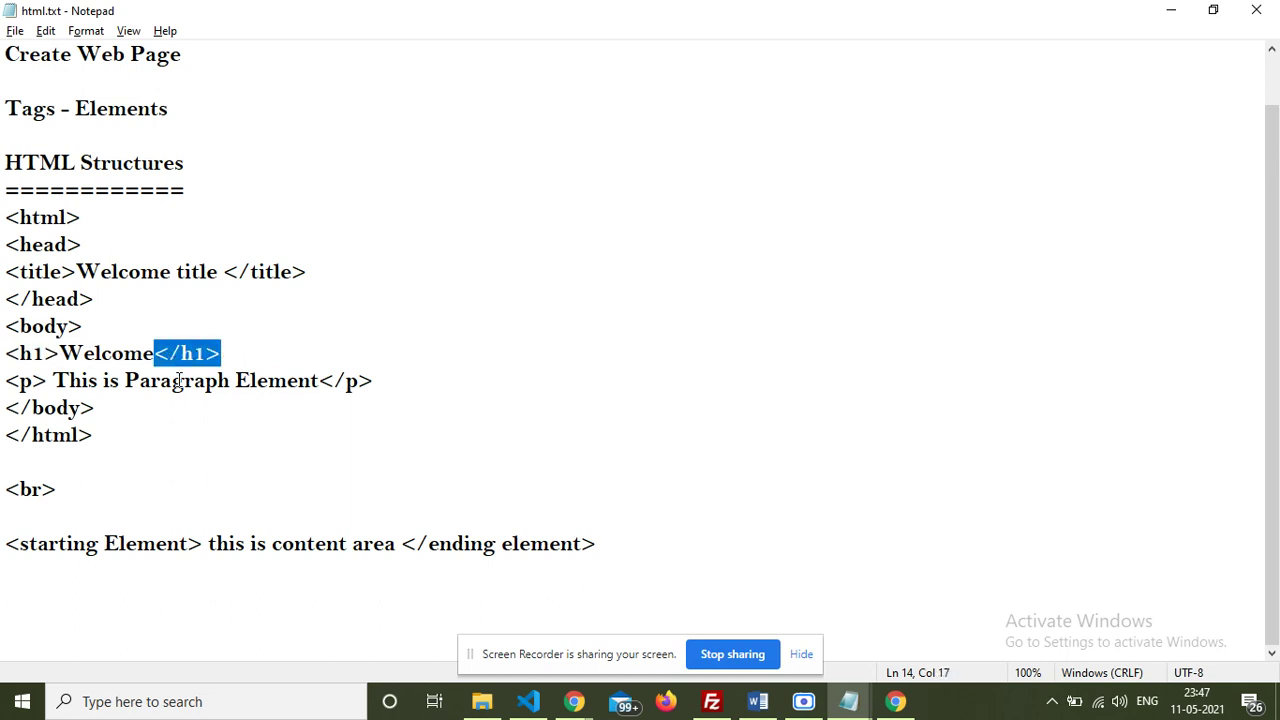
mouse_move(60, 353)
left_mouse_down()
mouse_move(112, 355)
mouse_move(6, 357)
mouse_move(141, 350)
left_mouse_up()
triple_click(76, 354)
left_click(97, 353)
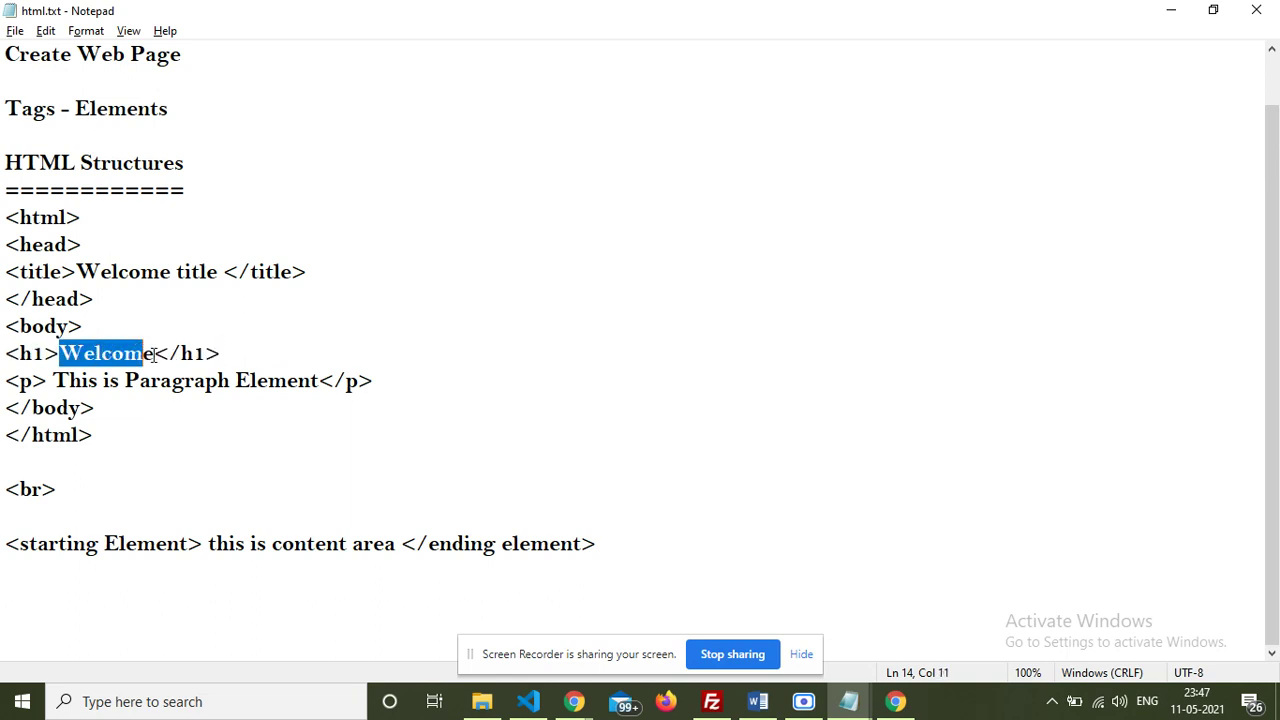
key("alt+Tab")
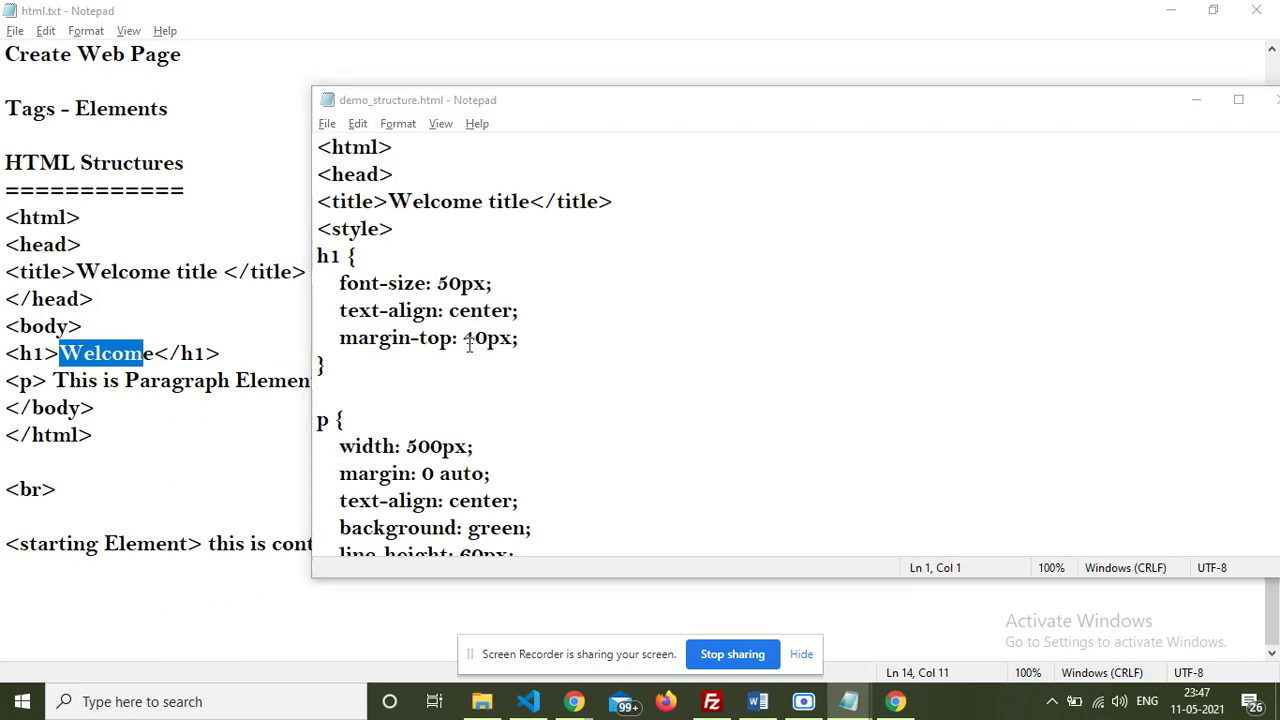
key("alt+Tab")
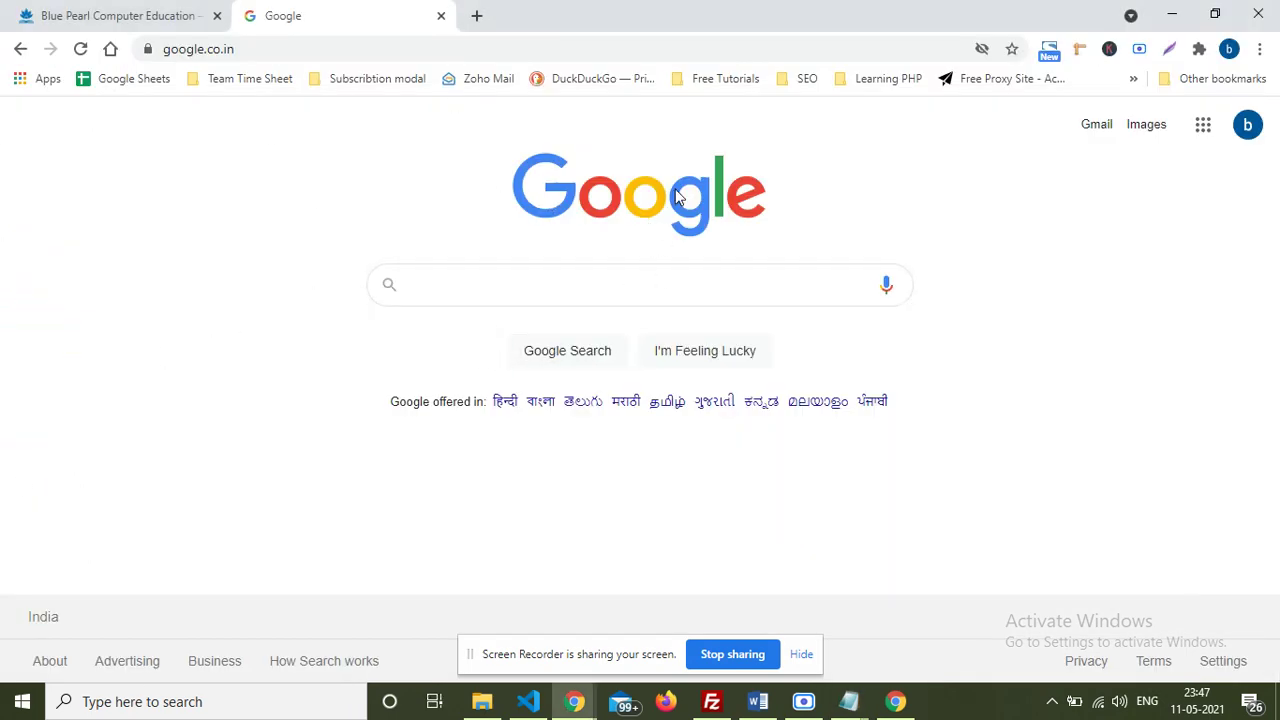
Step: Inspect the Google logo's img element and move the DevTools window lower to reveal the page
right_click(704, 209)
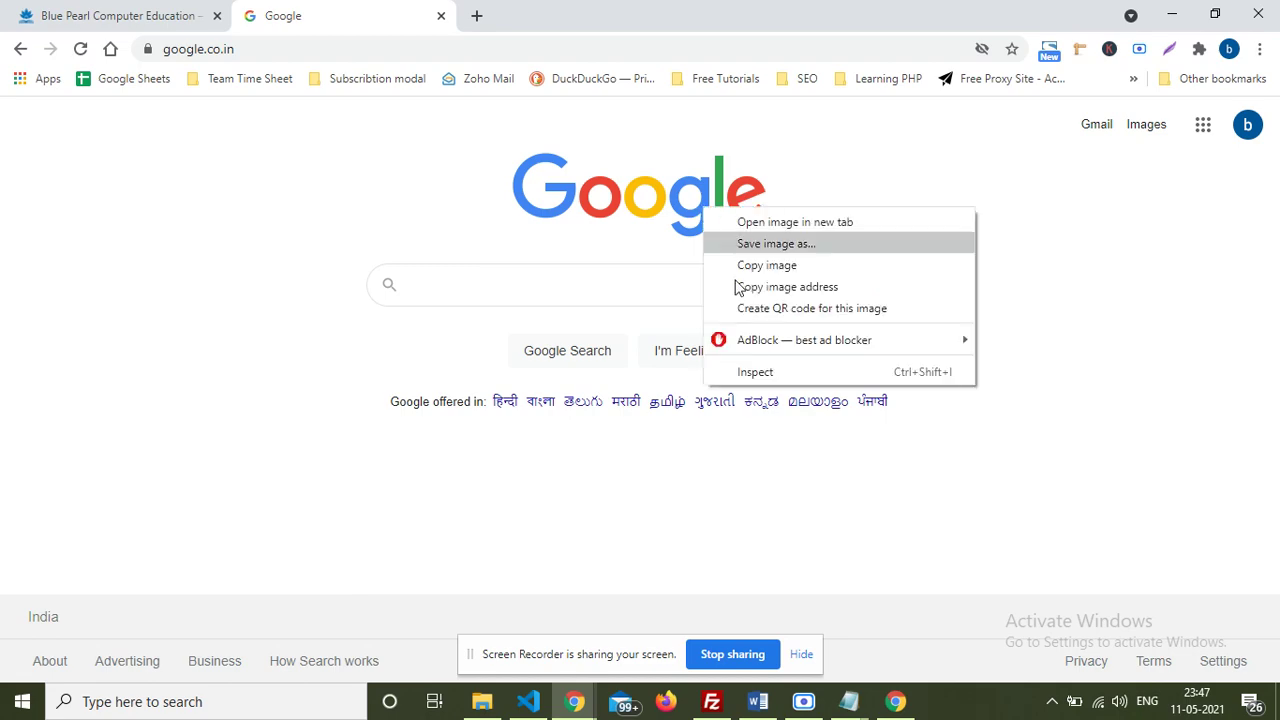
left_click(773, 371)
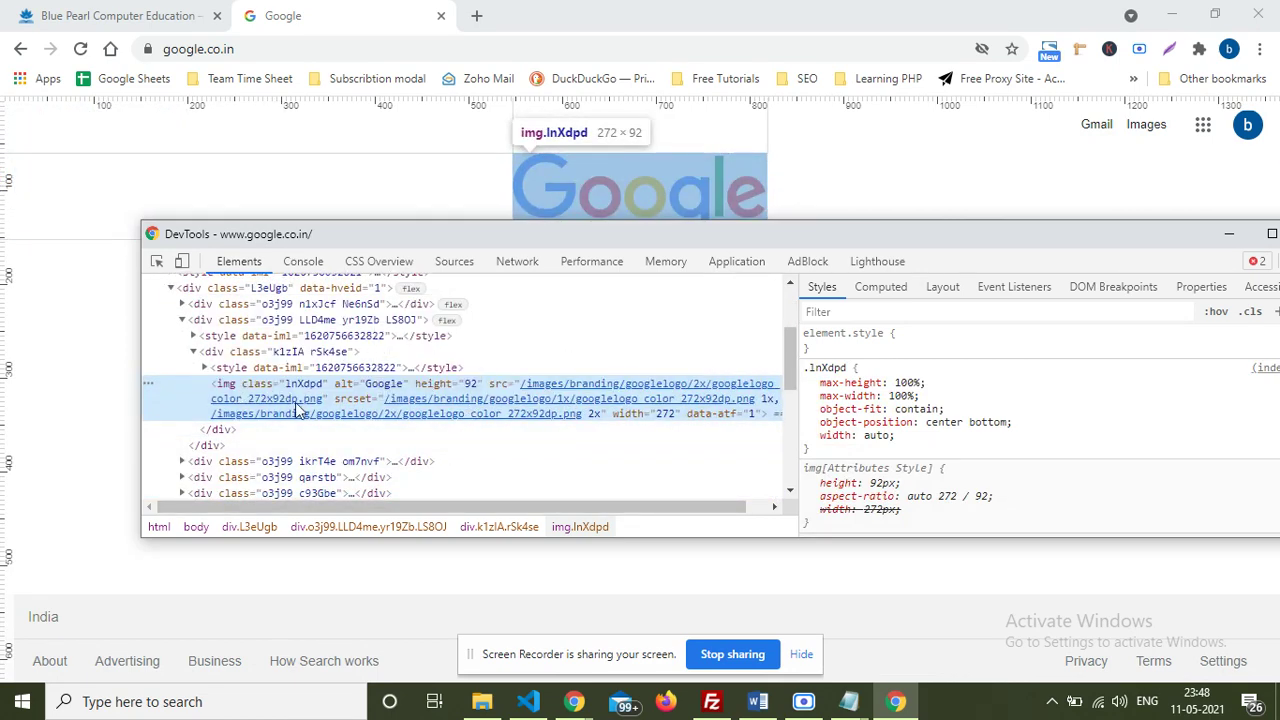
mouse_move(476, 419)
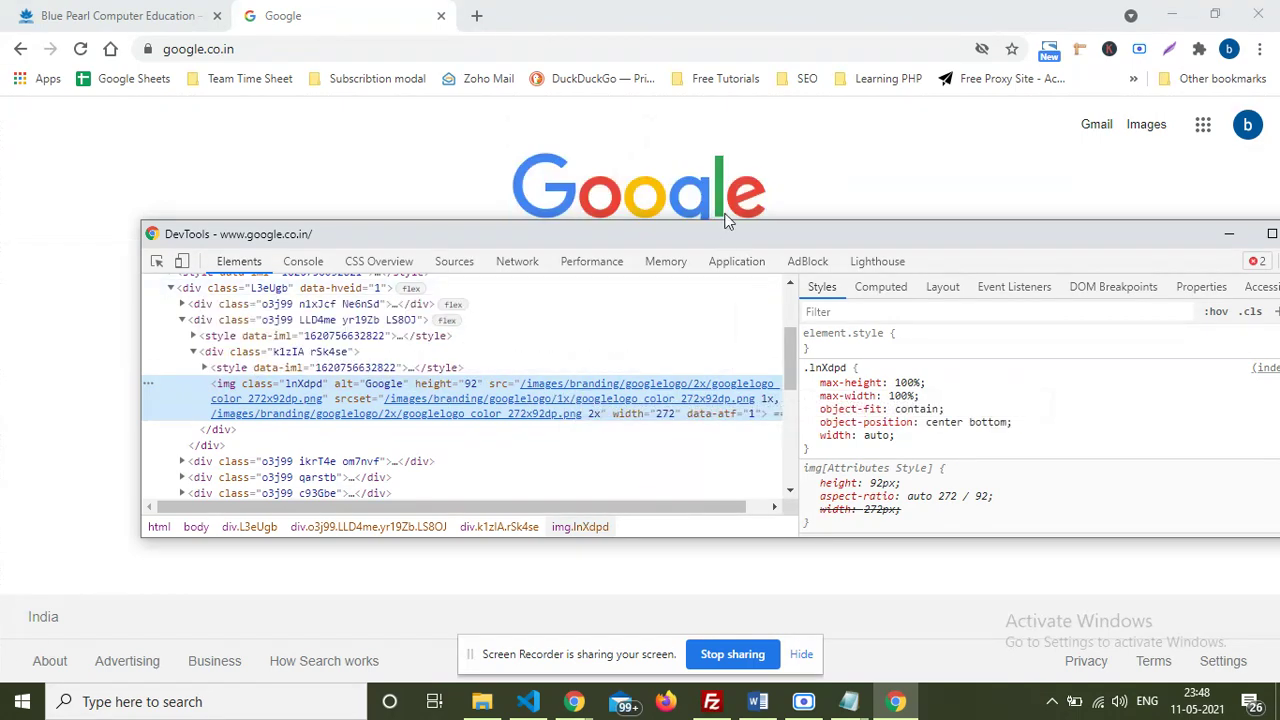
left_click_drag(710, 245, 688, 482)
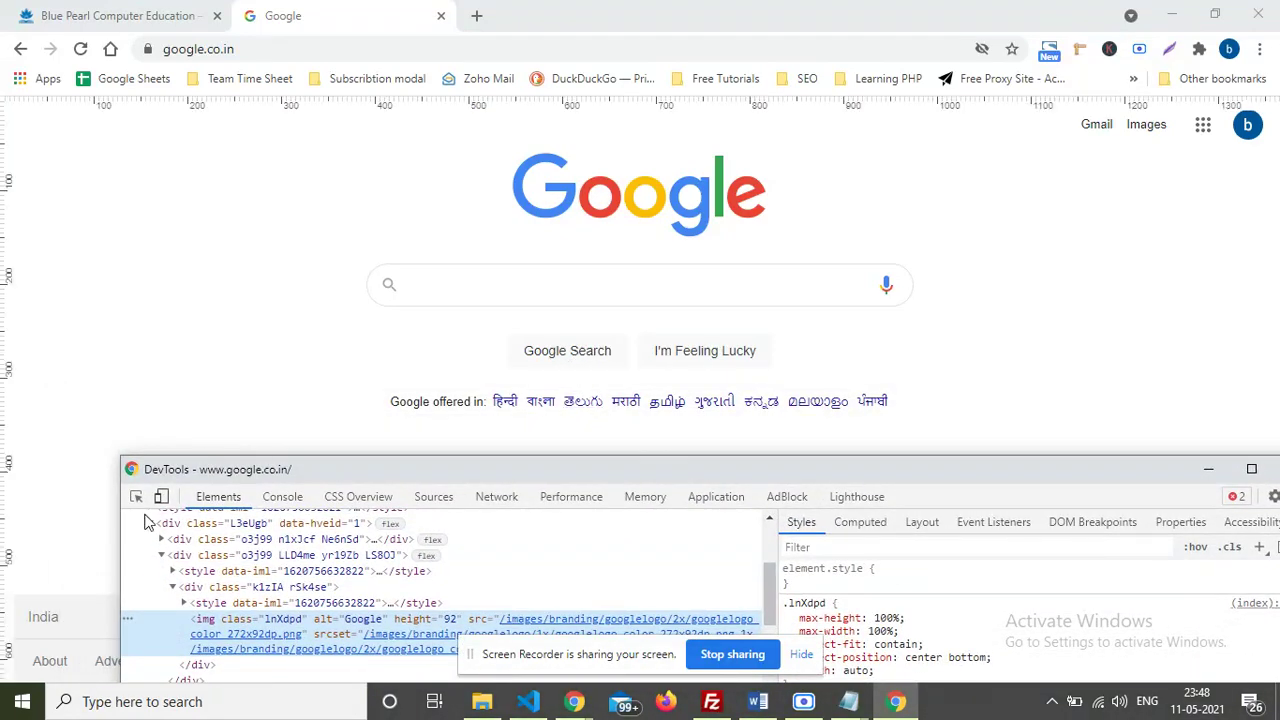
Step: Pick the Google Search button with the element picker and expand its input node, viewing aria-label
left_click(137, 503)
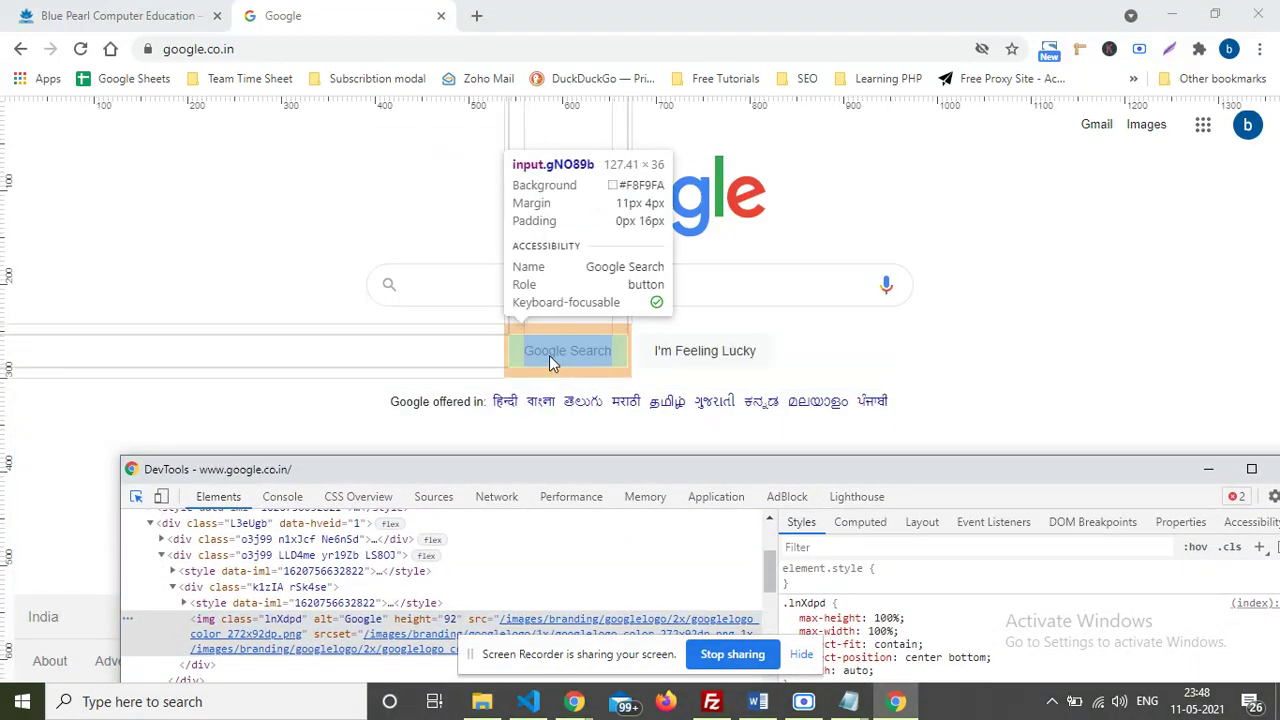
left_click_drag(496, 470, 433, 362)
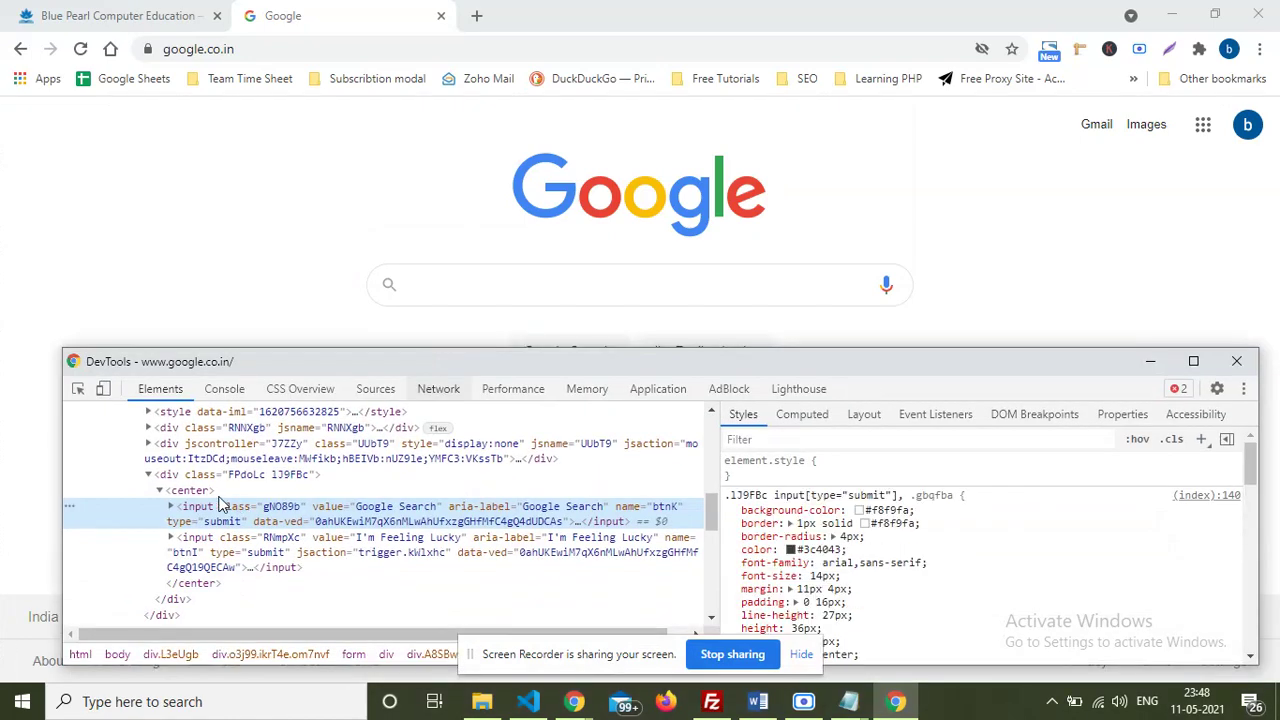
left_click(170, 507)
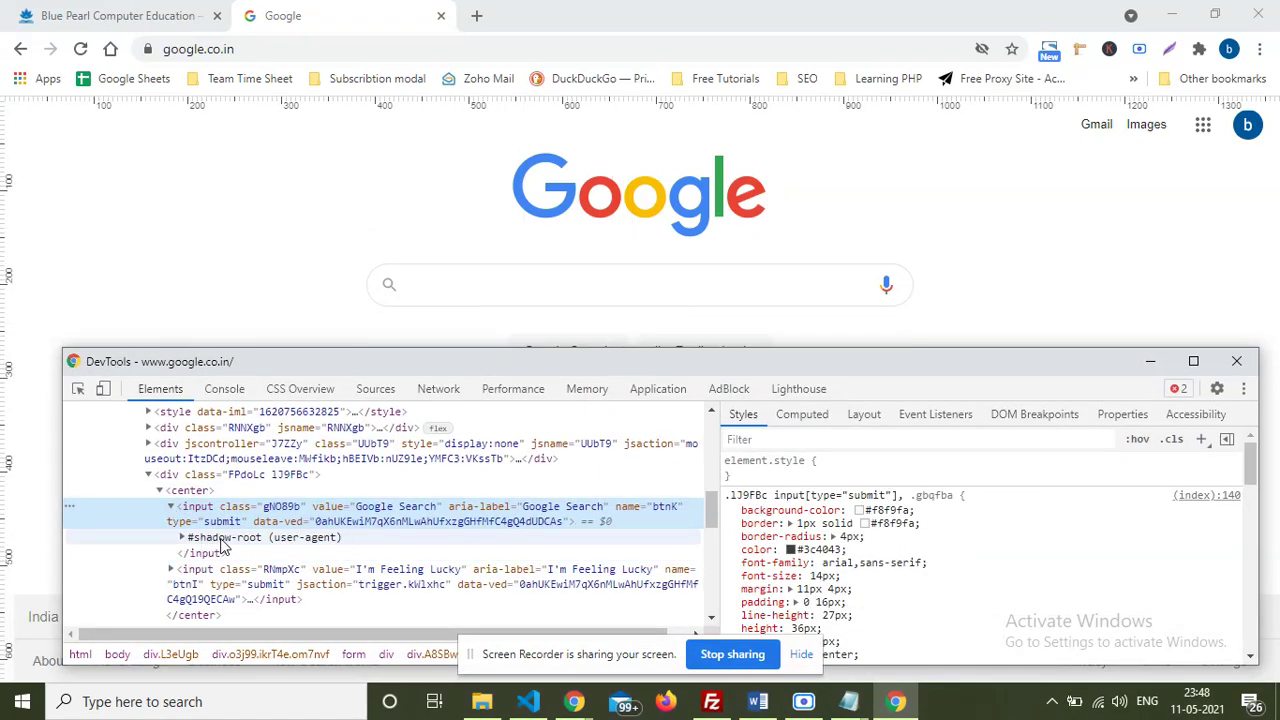
double_click(545, 512)
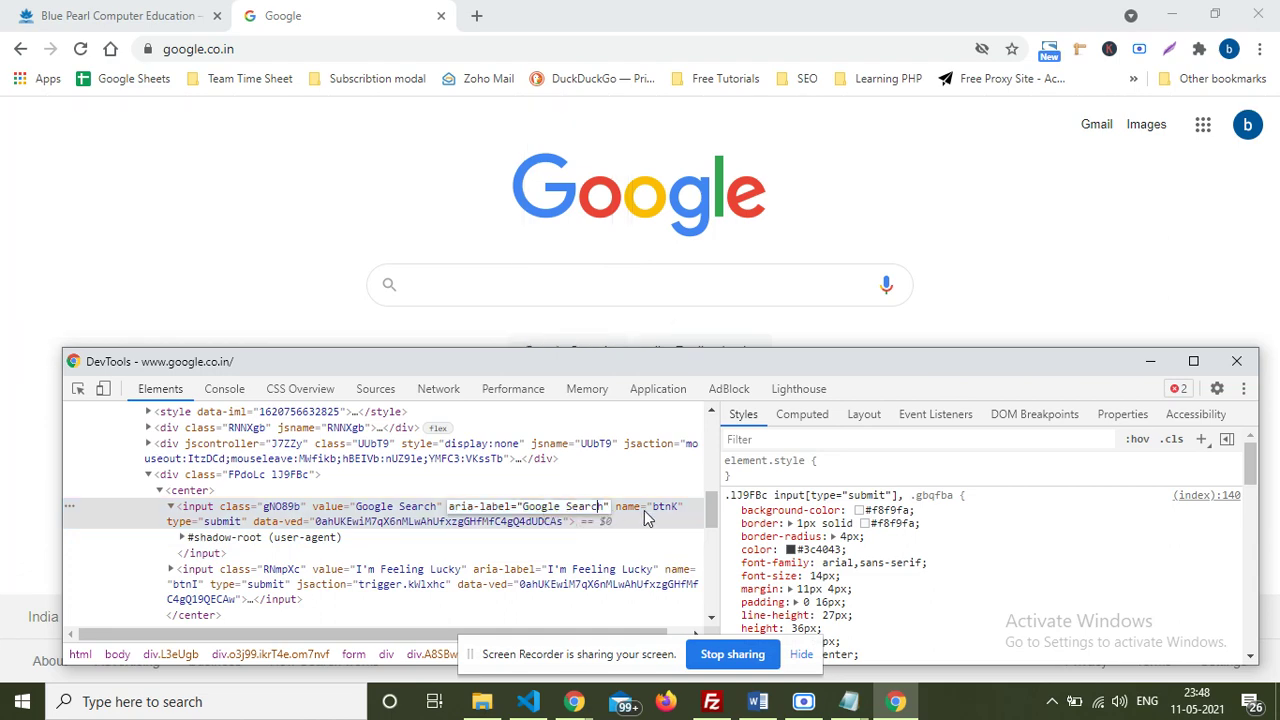
key("Return")
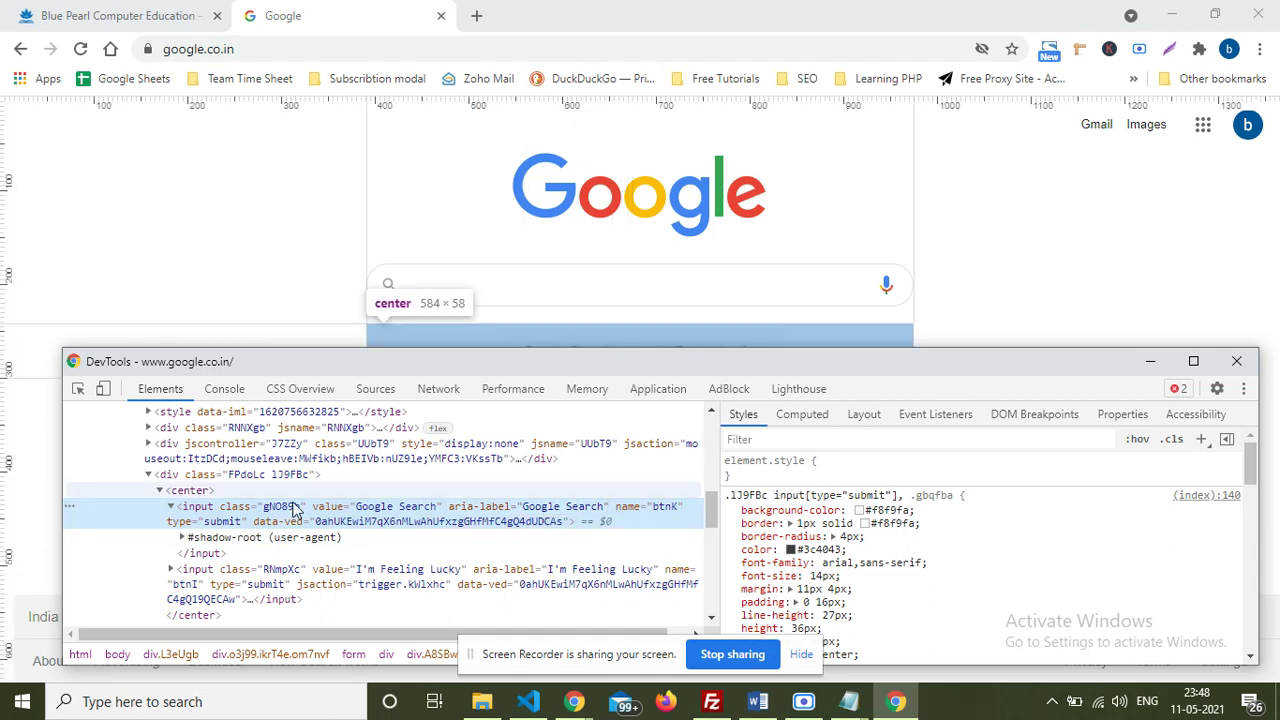
scroll(297, 510, "up", 5)
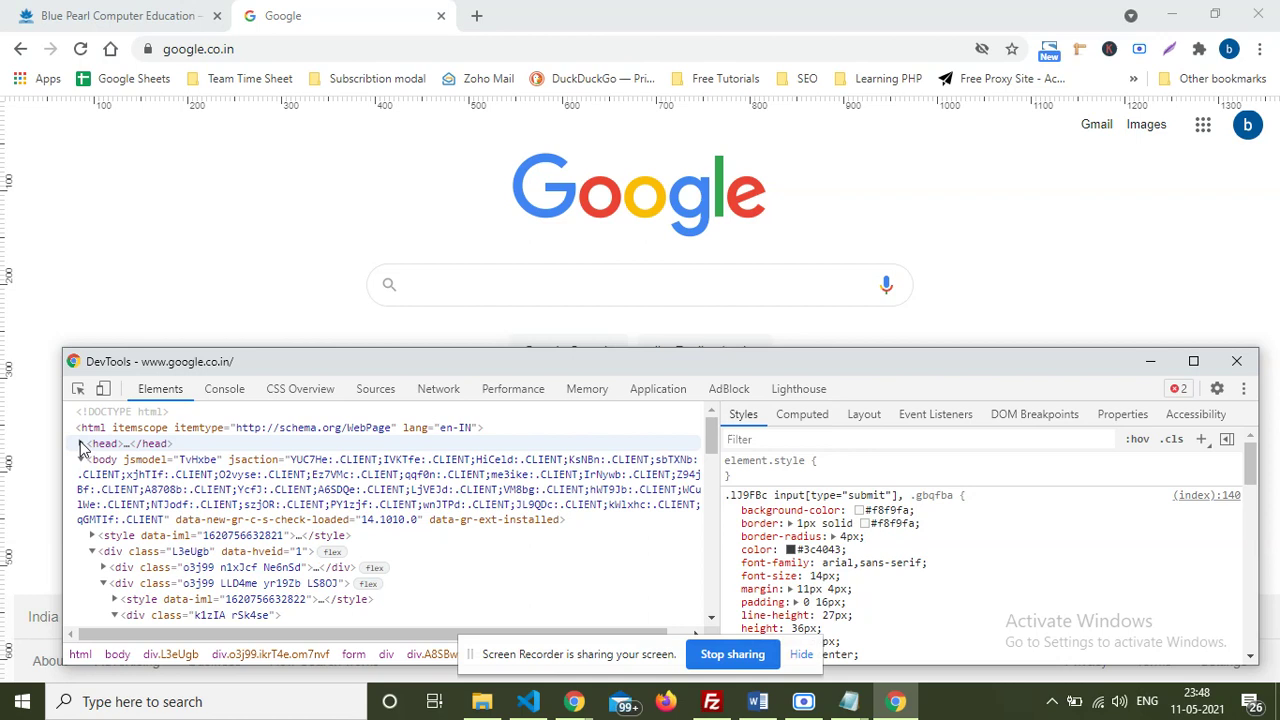
Step: Edit the <title> in the expanded head to read 'Blue pearl computer education'
left_click(82, 445)
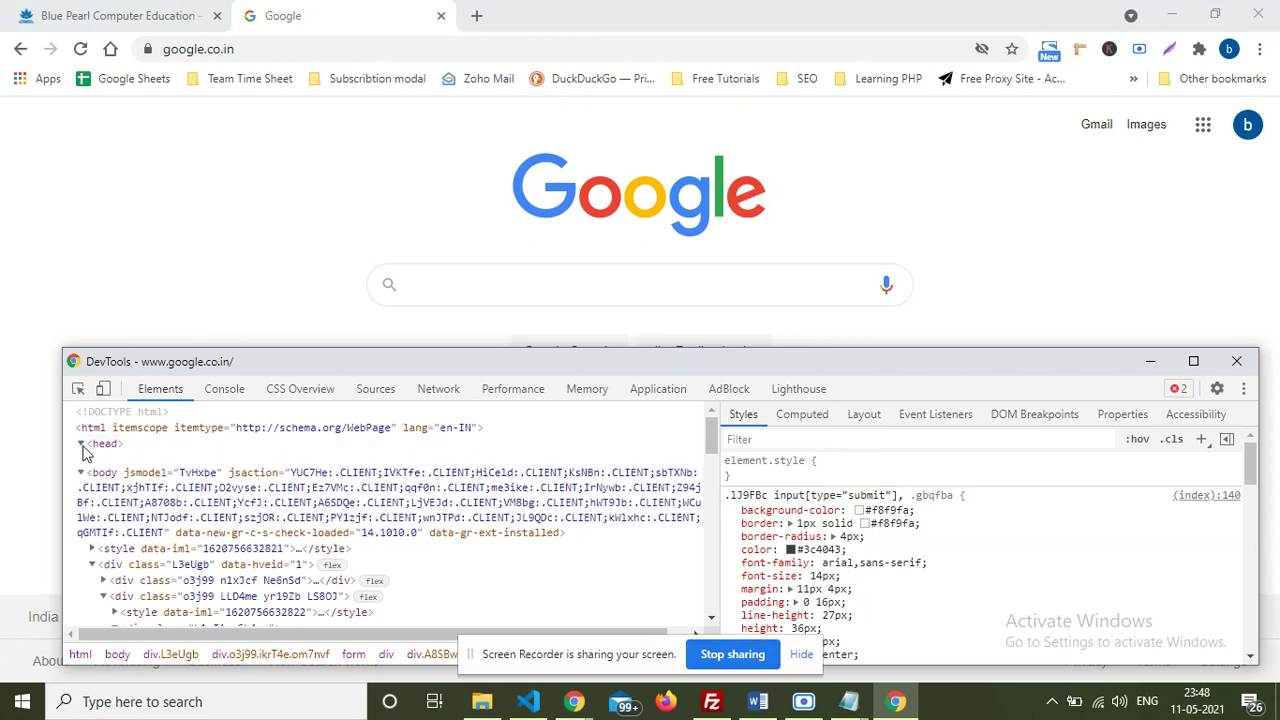
left_click(129, 527)
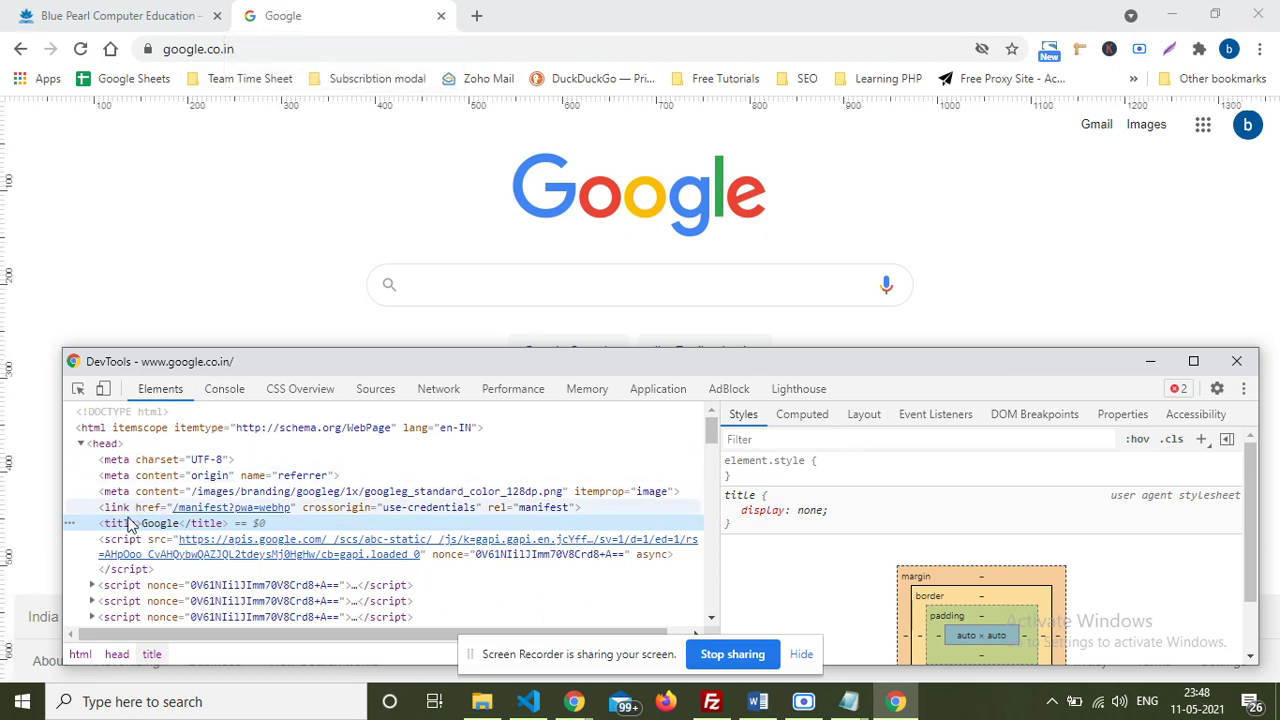
left_click(157, 527)
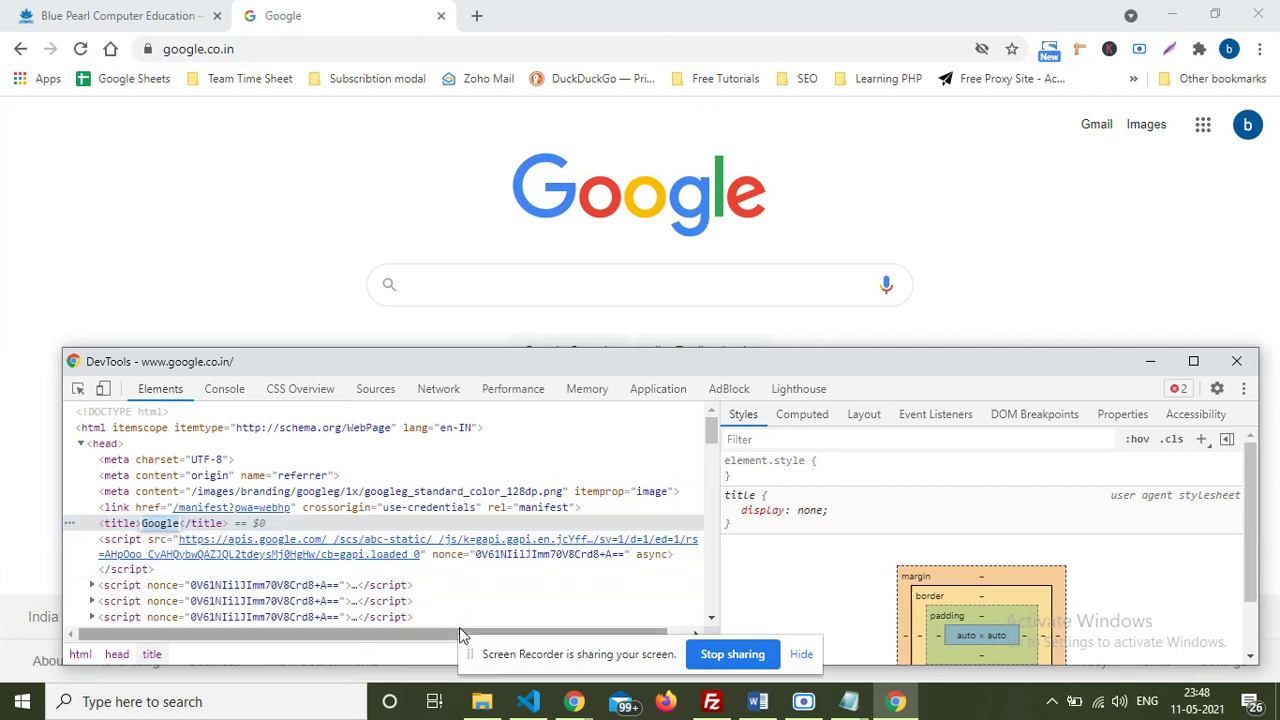
type("Blue pearl")
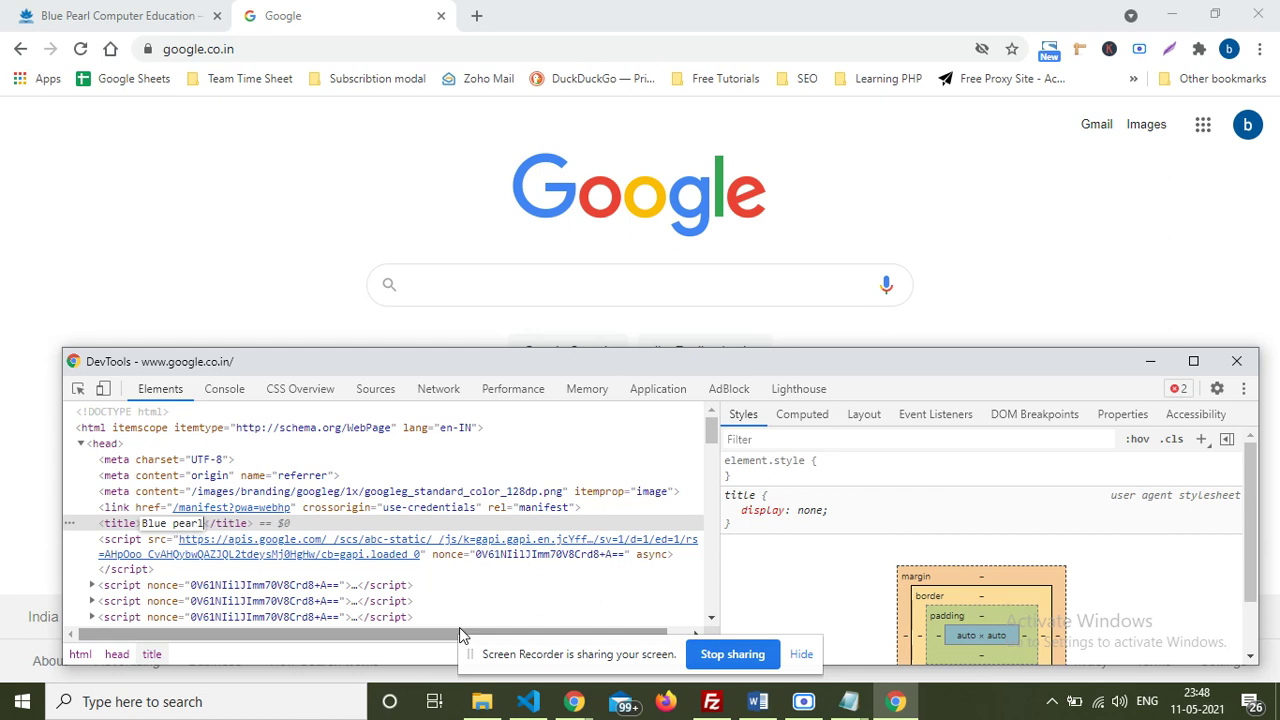
type(" comput")
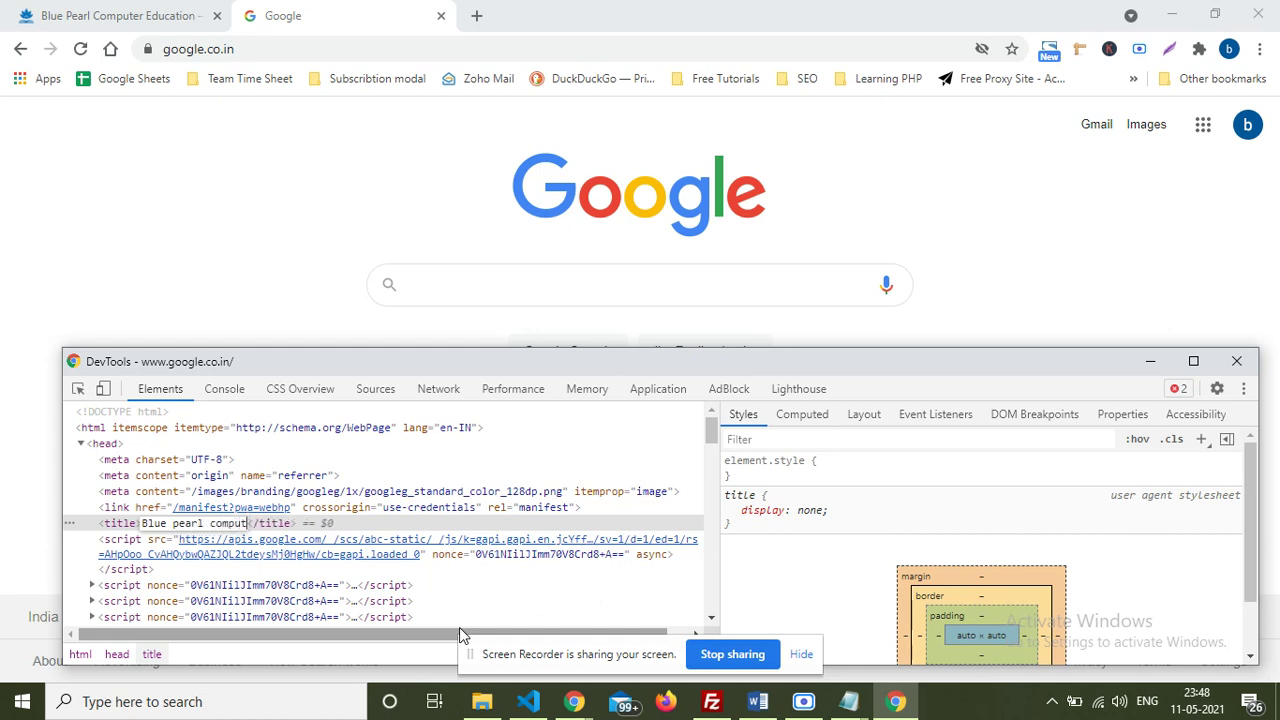
type("er  education")
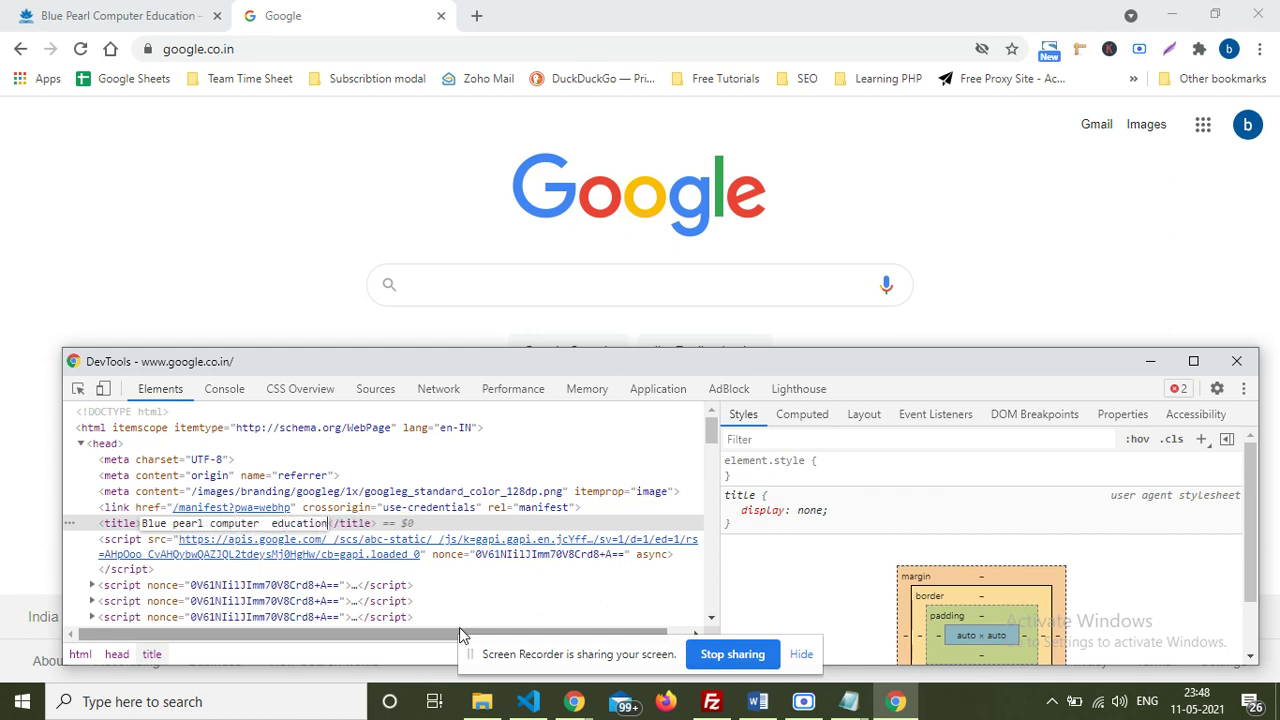
key("Return")
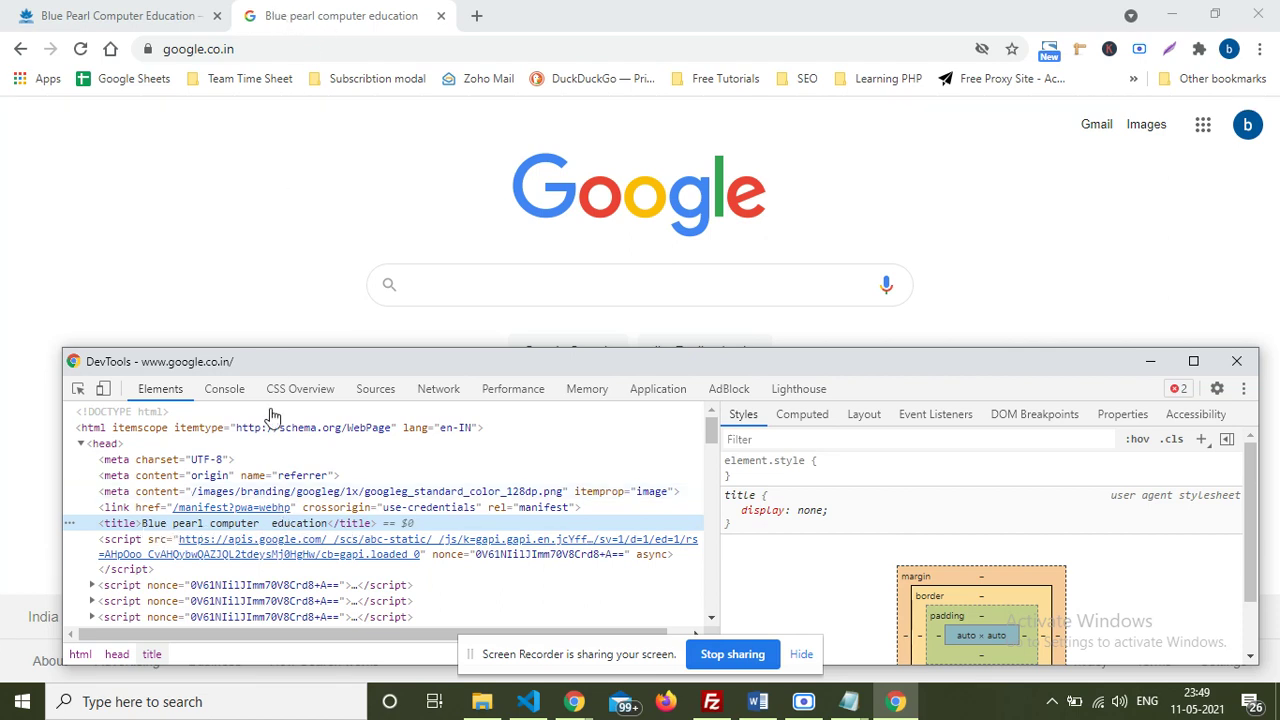
left_click(105, 443)
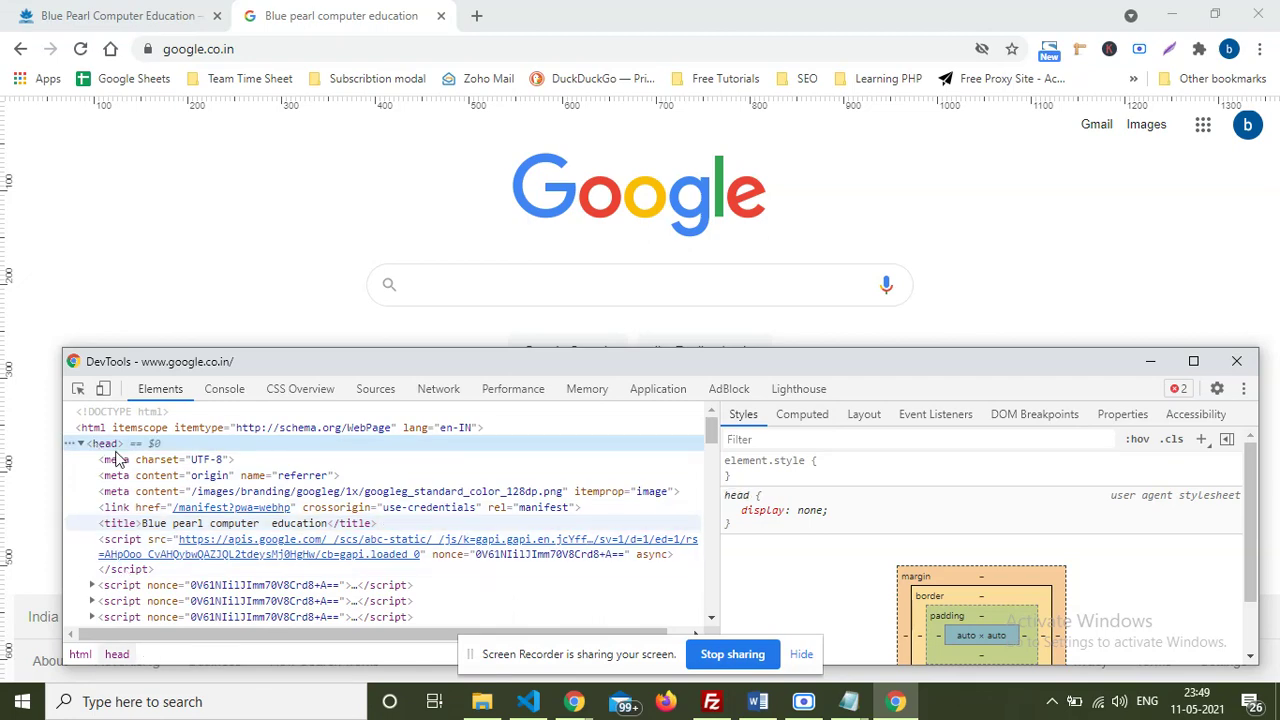
key("alt+Tab")
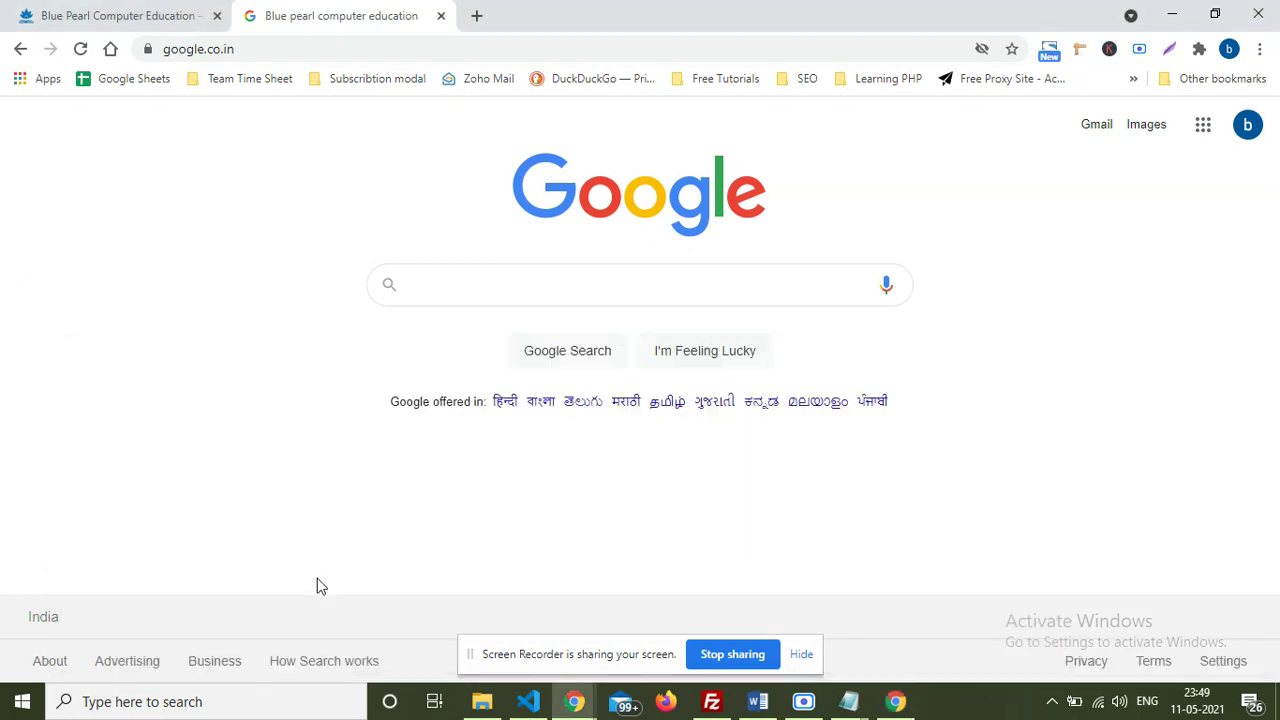
key("alt+Tab")
key("alt+Tab")
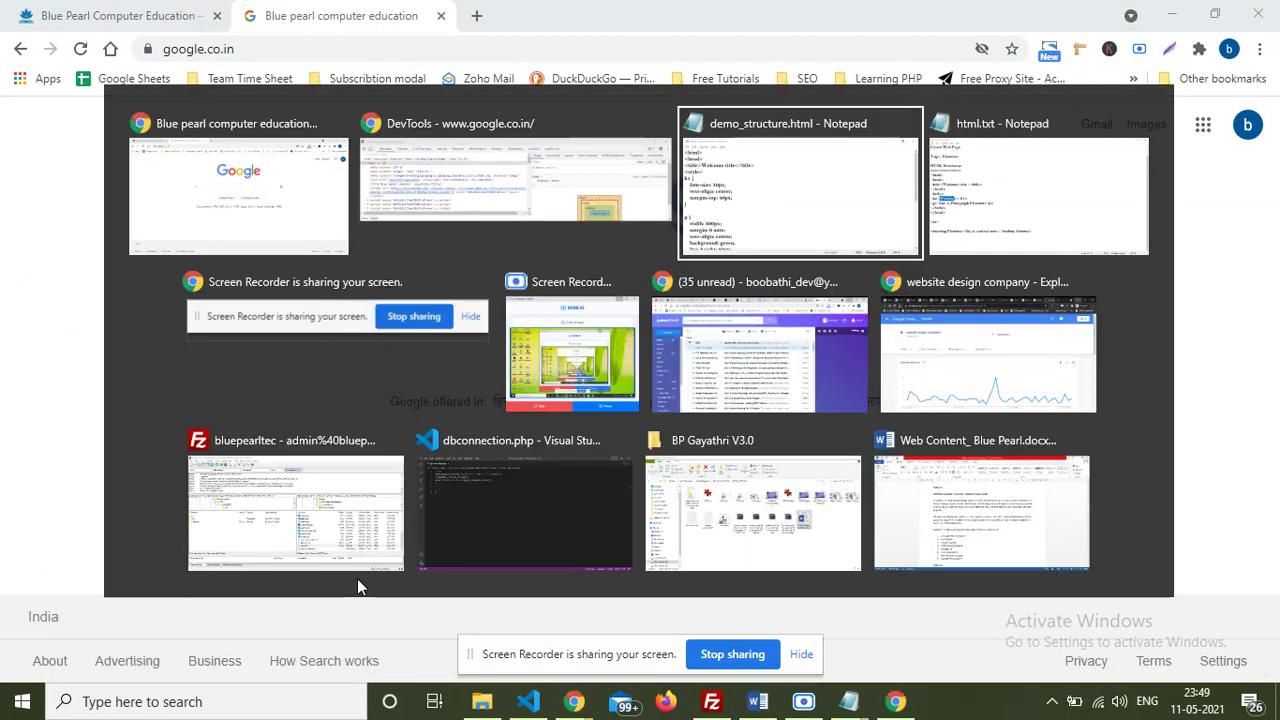
key("alt+Tab")
left_click(80, 242)
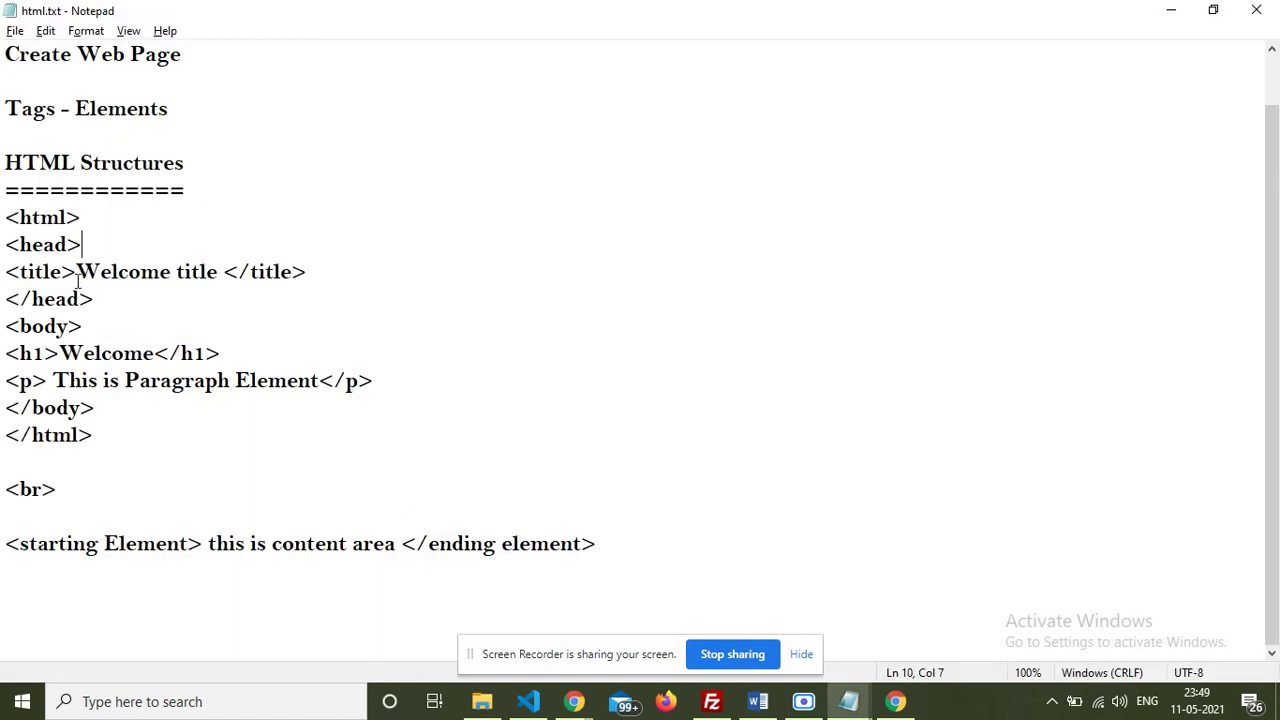
left_click_drag(108, 297, 3, 250)
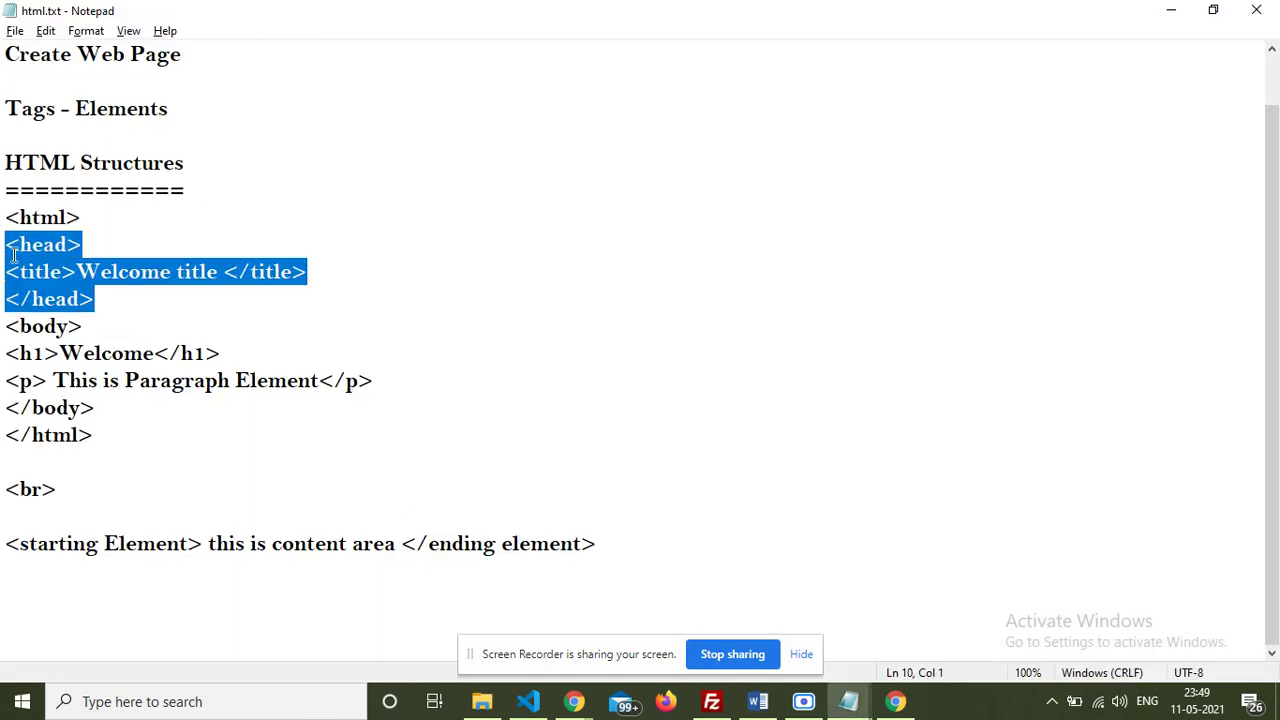
left_click(97, 218)
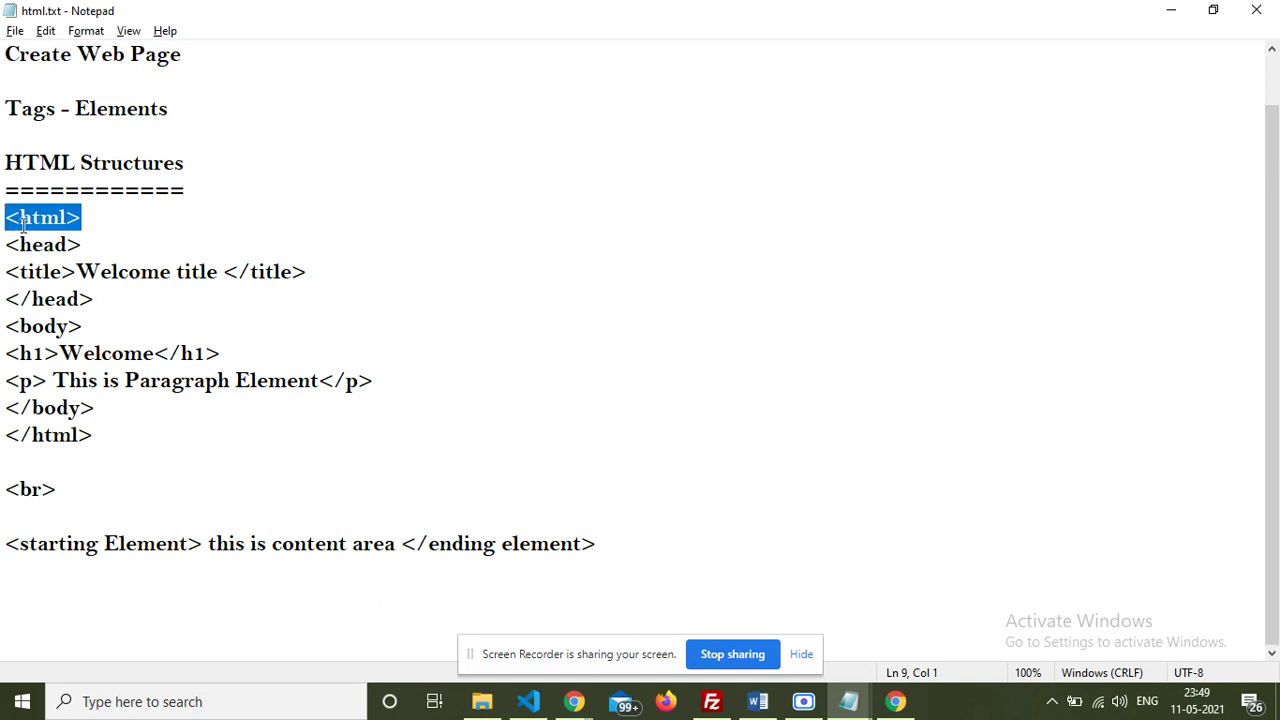
left_click_drag(80, 244, 4, 250)
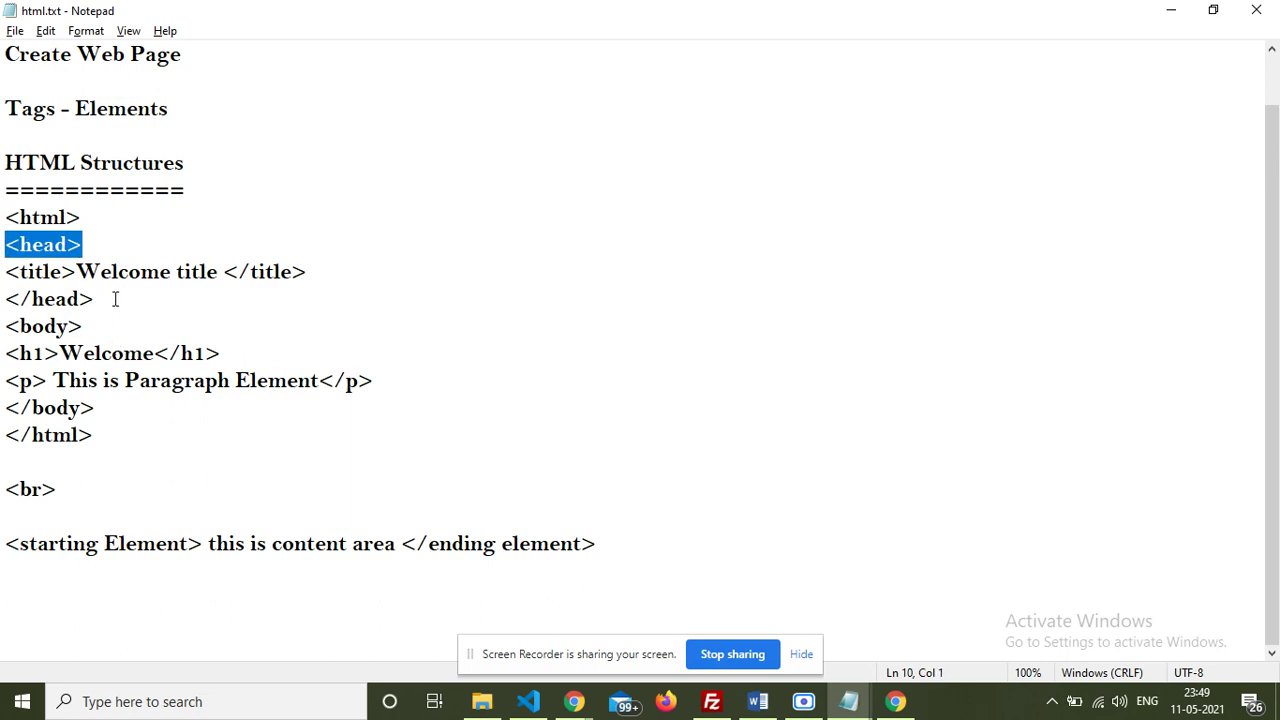
mouse_move(115, 299)
left_mouse_down()
mouse_move(3, 244)
mouse_move(80, 272)
mouse_move(336, 271)
left_mouse_up()
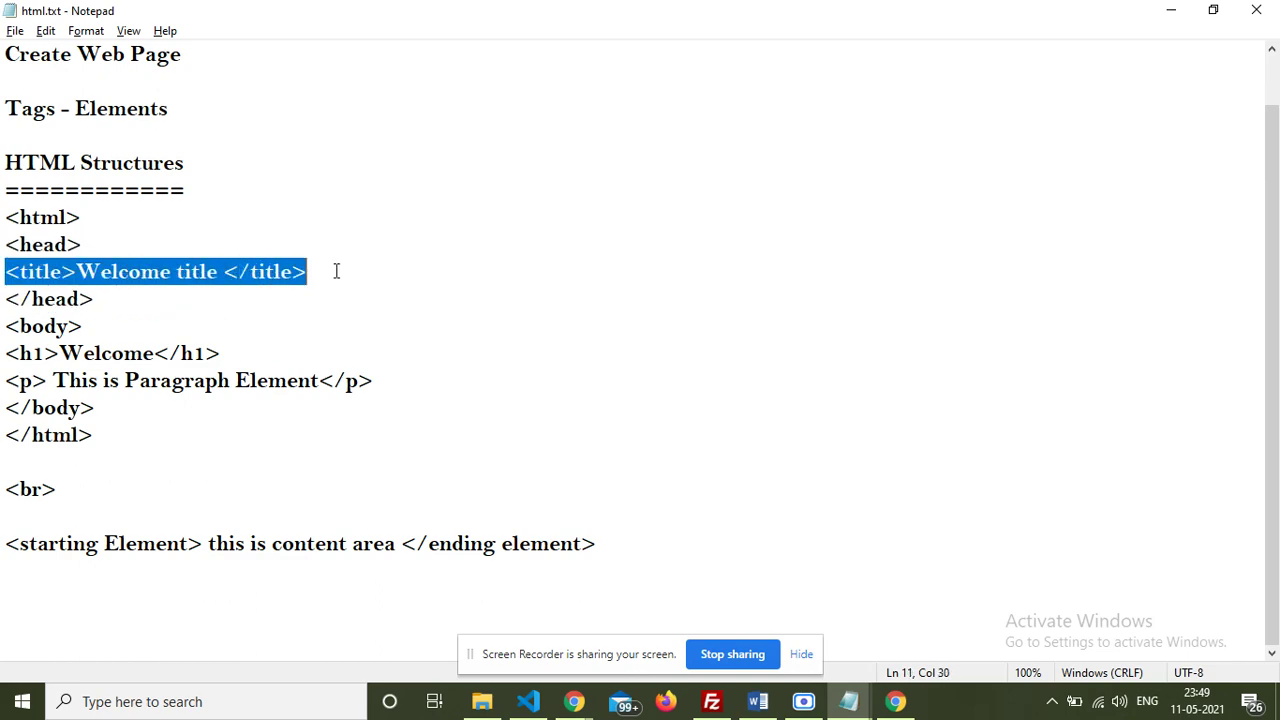
key("alt+Tab")
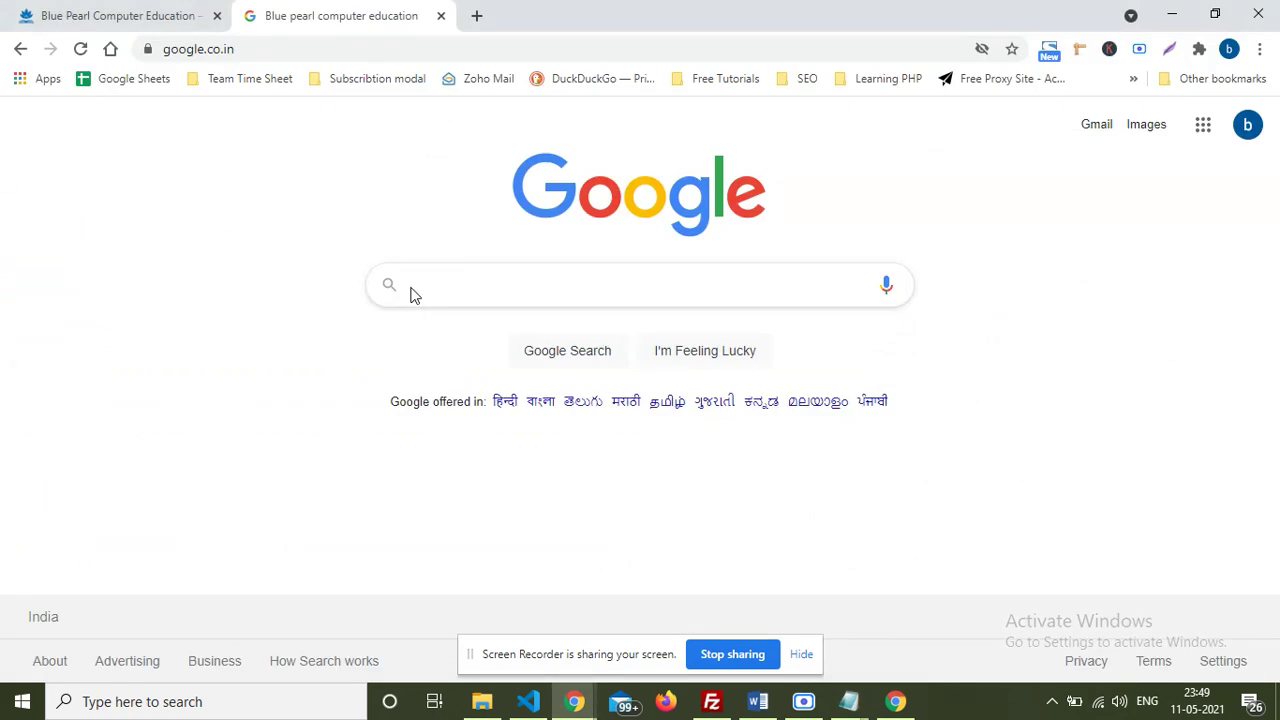
Step: Open DevTools with Ctrl+Shift+I, move it higher, and browse the Elements panel before switching away
key("ctrl+shift+i")
left_click_drag(282, 366, 292, 338)
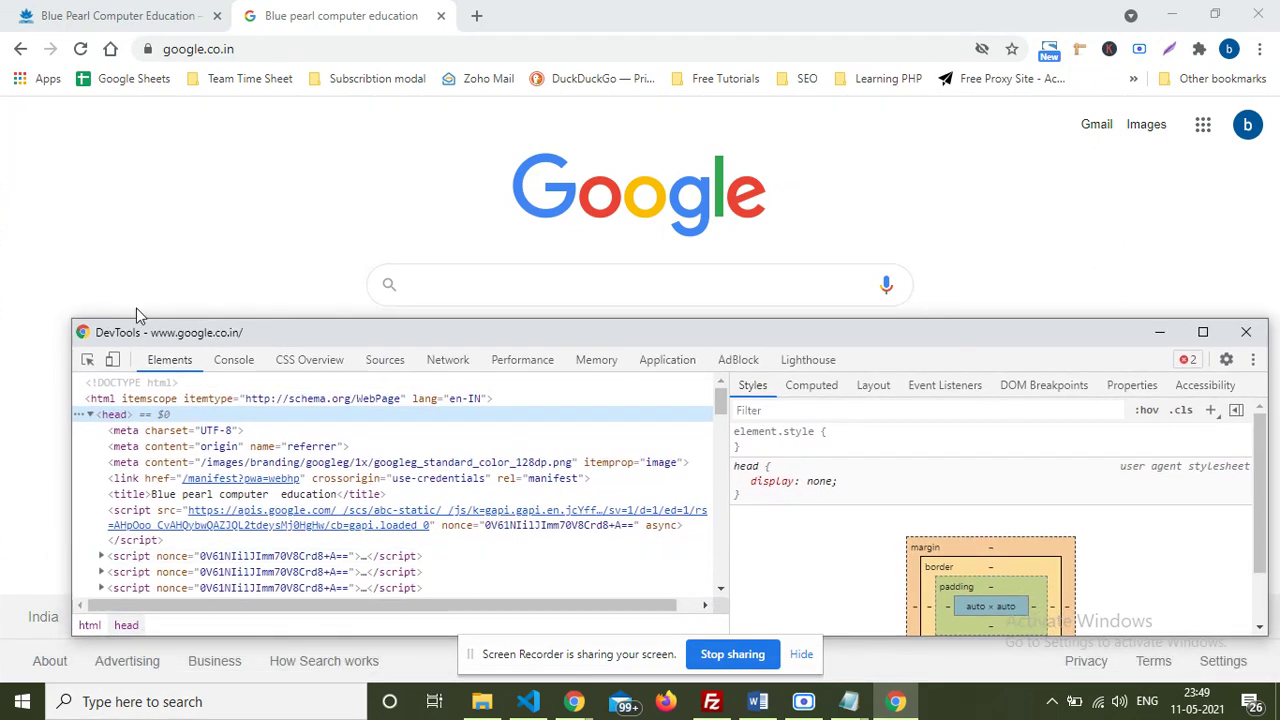
left_click_drag(322, 334, 359, 262)
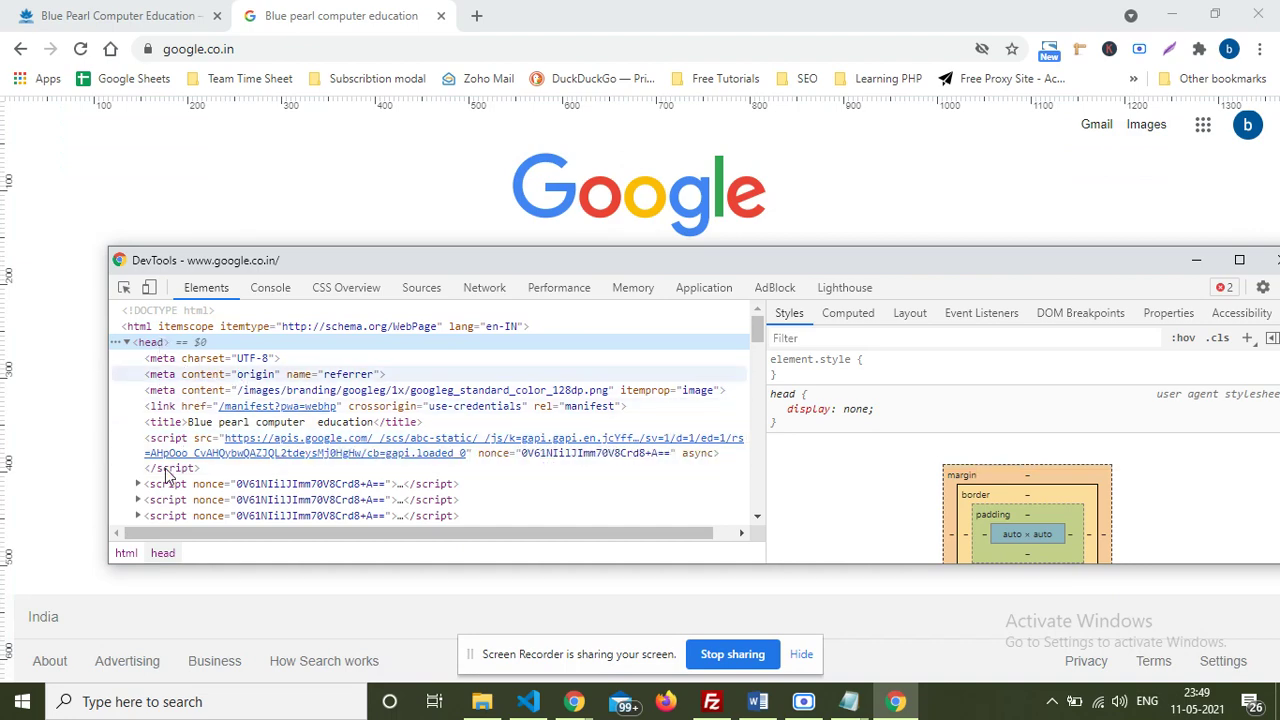
scroll(176, 440, "down", 2)
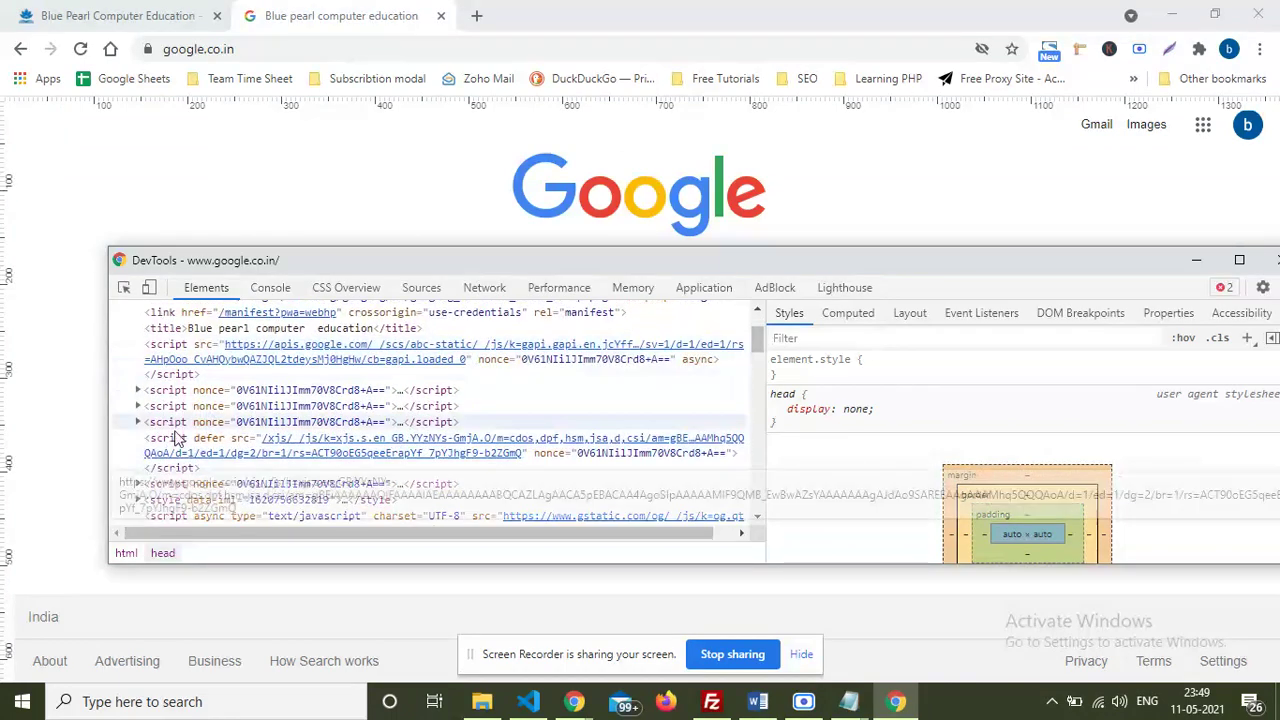
scroll(187, 418, "up", 2)
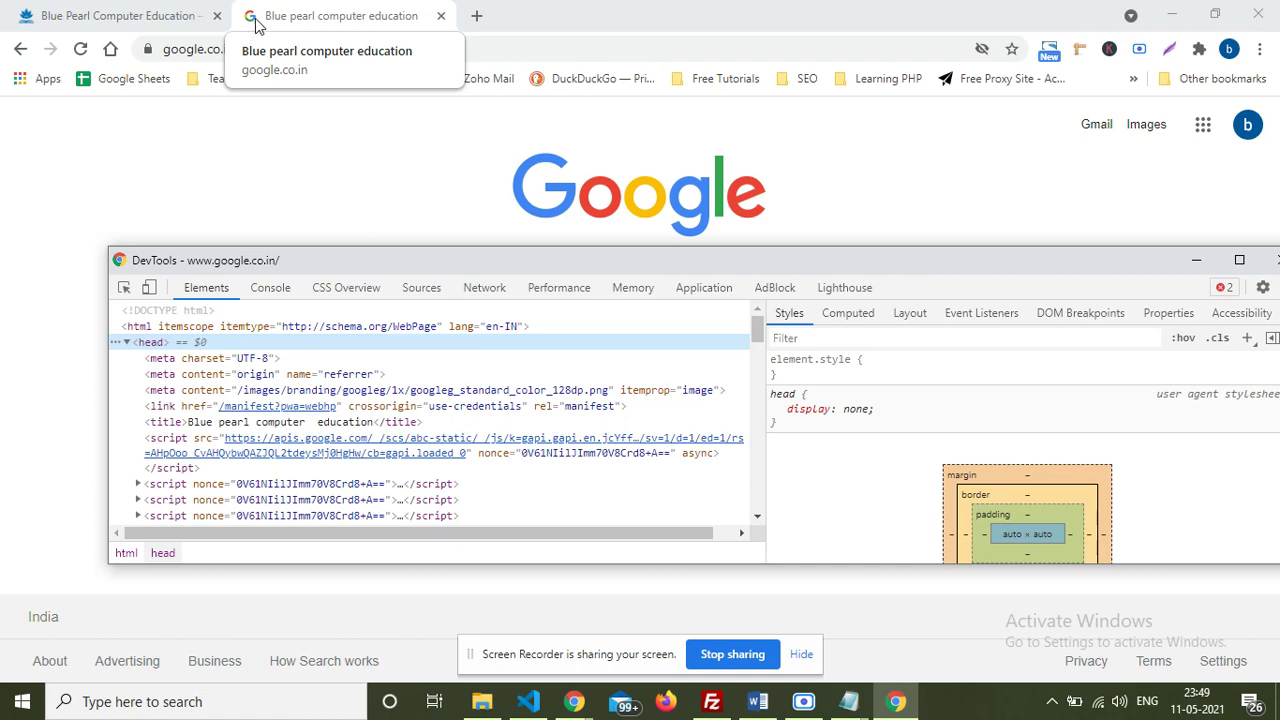
left_click(50, 18)
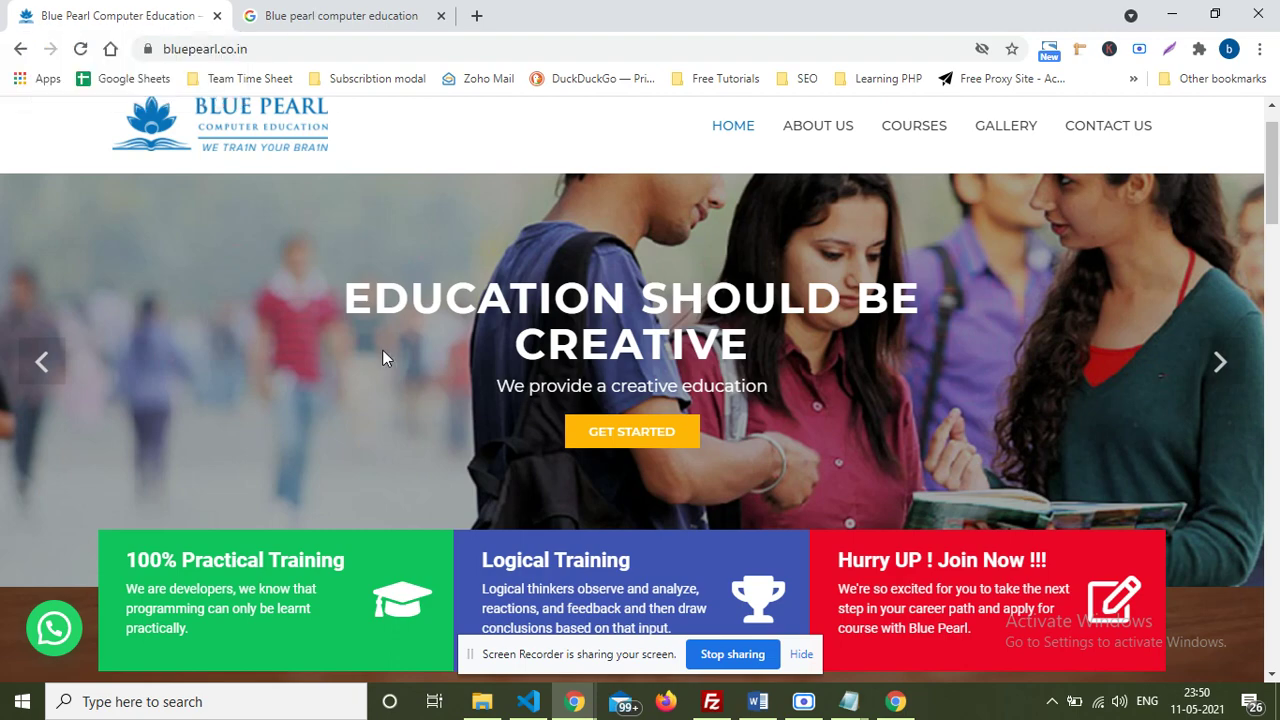
key("alt+Tab")
key("alt+Tab")
key("alt+Tab")
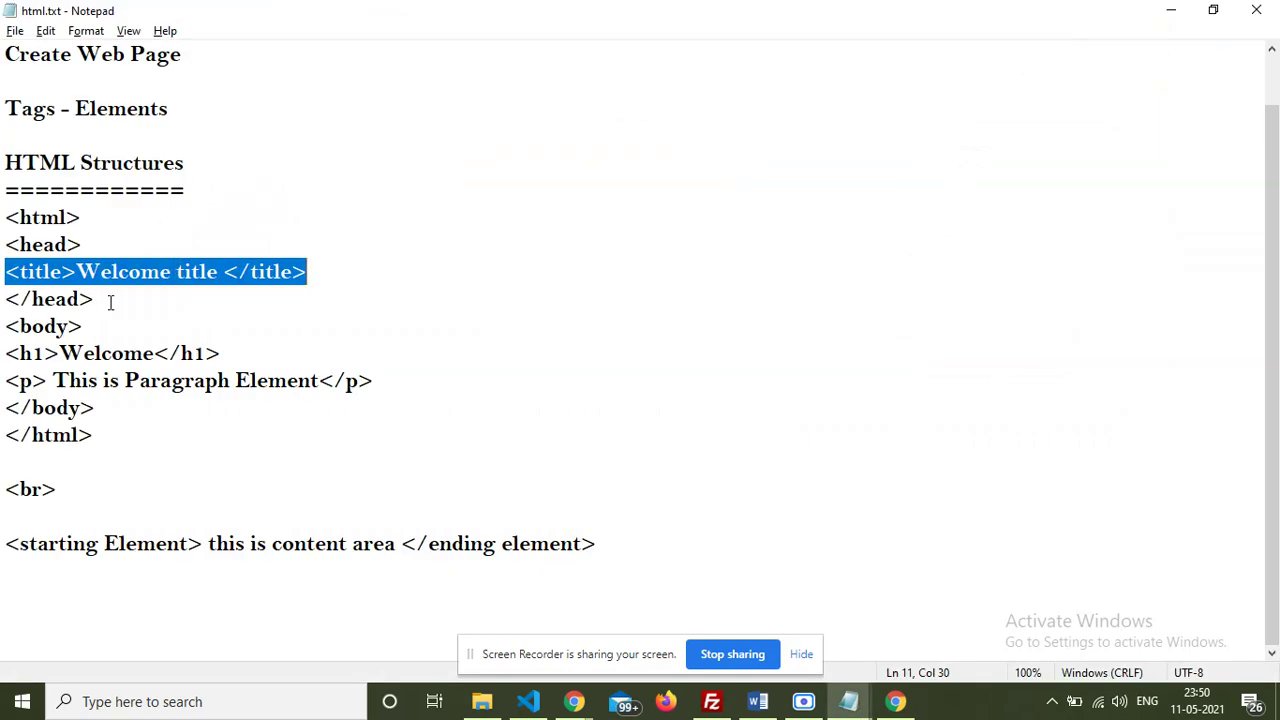
Step: Highlight the head section and <body> tag in the notes, then toggle Chrome full screen on and off
left_click_drag(110, 302, 6, 245)
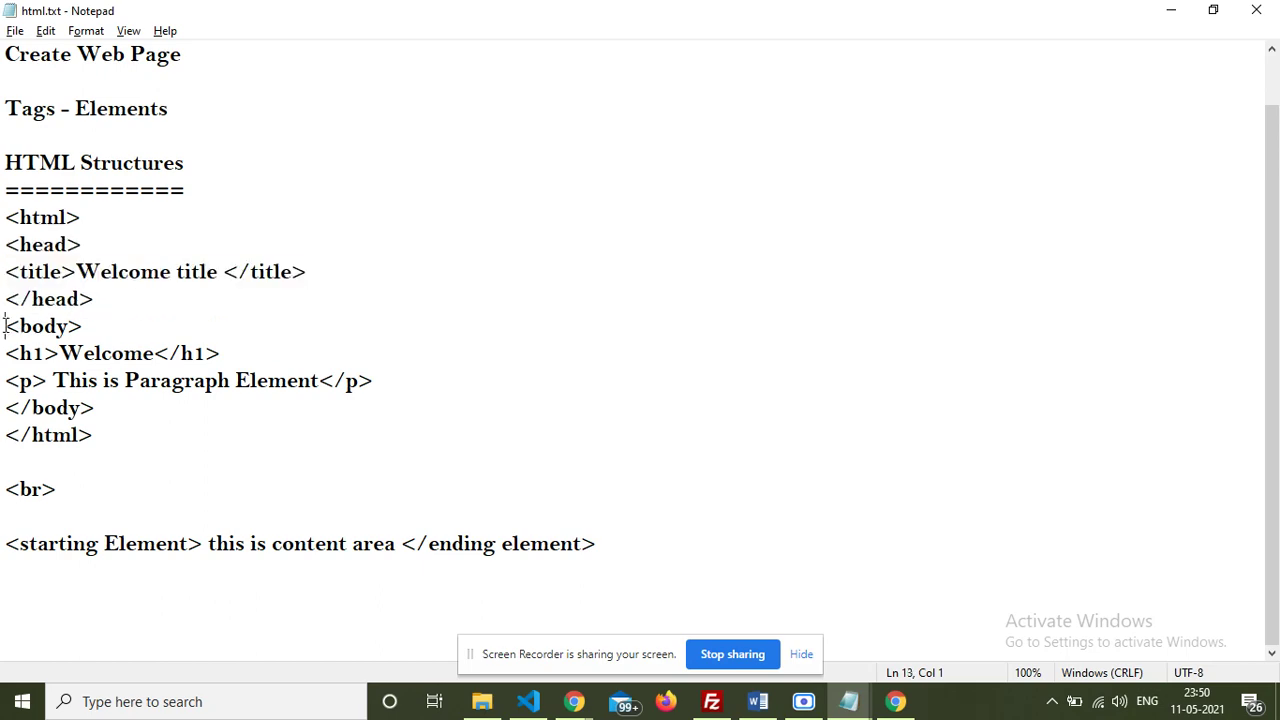
left_click_drag(8, 326, 76, 326)
key("alt+Tab")
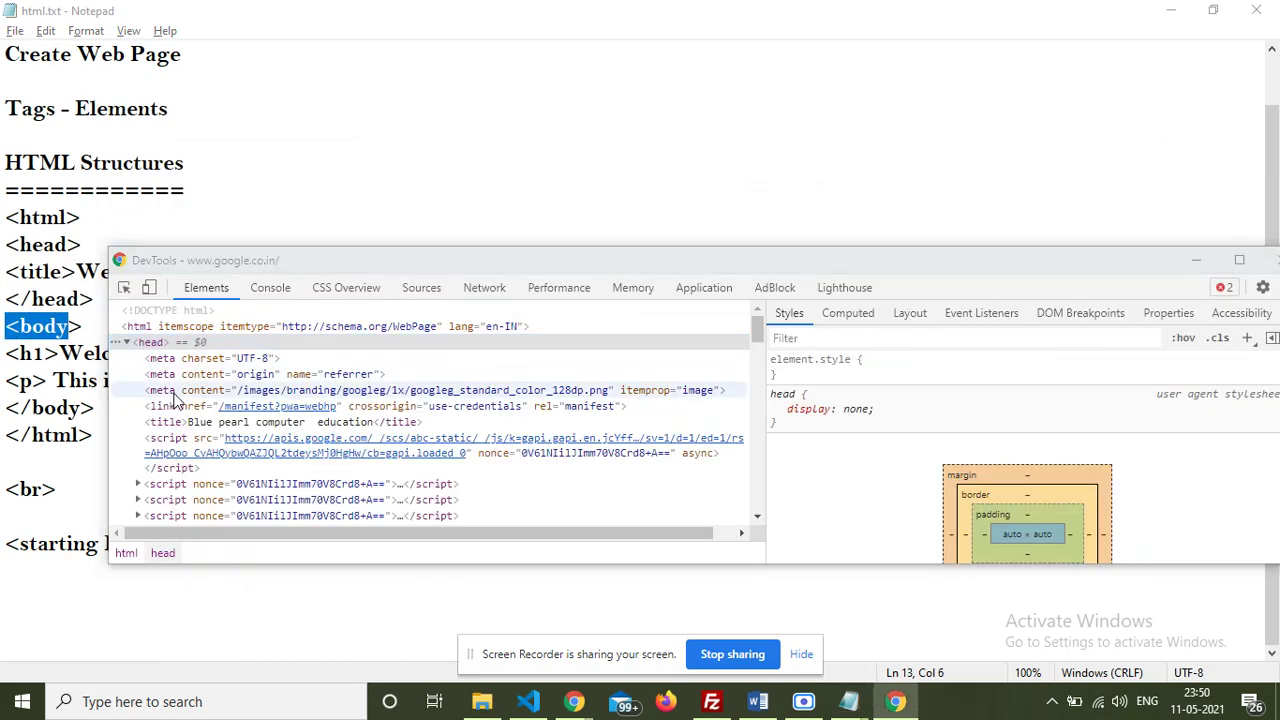
key("alt+Tab")
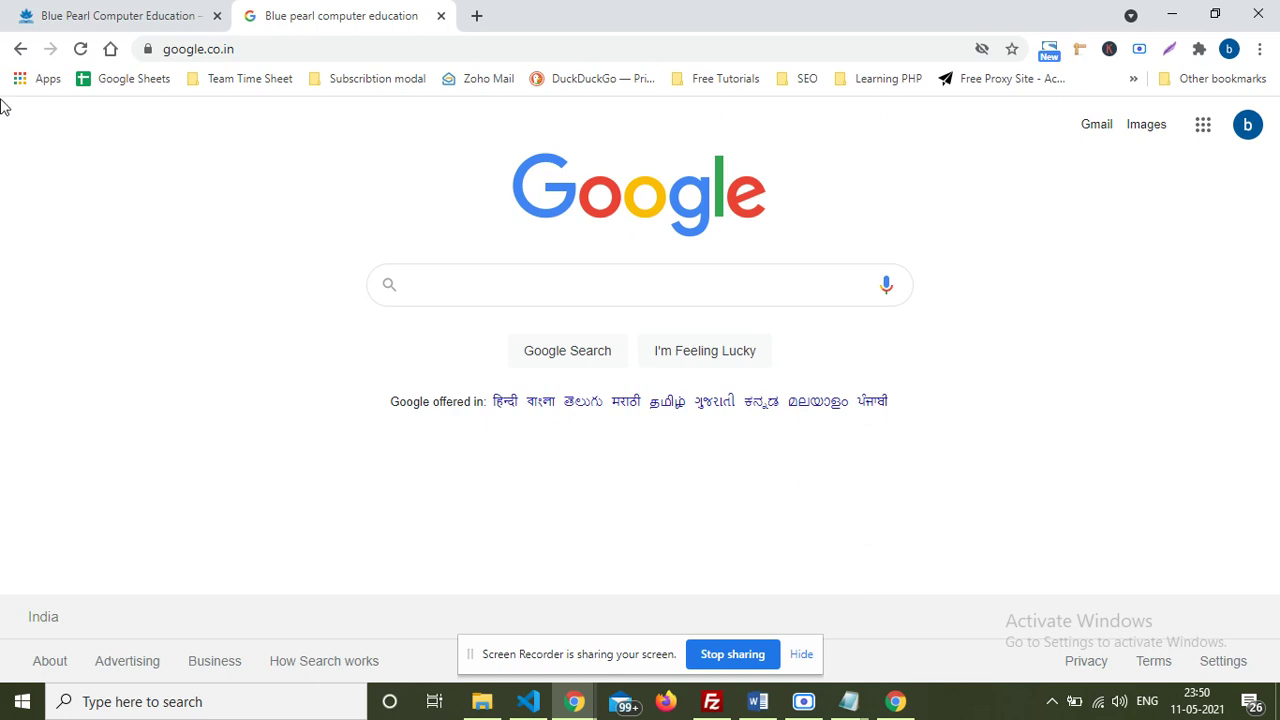
key("F11")
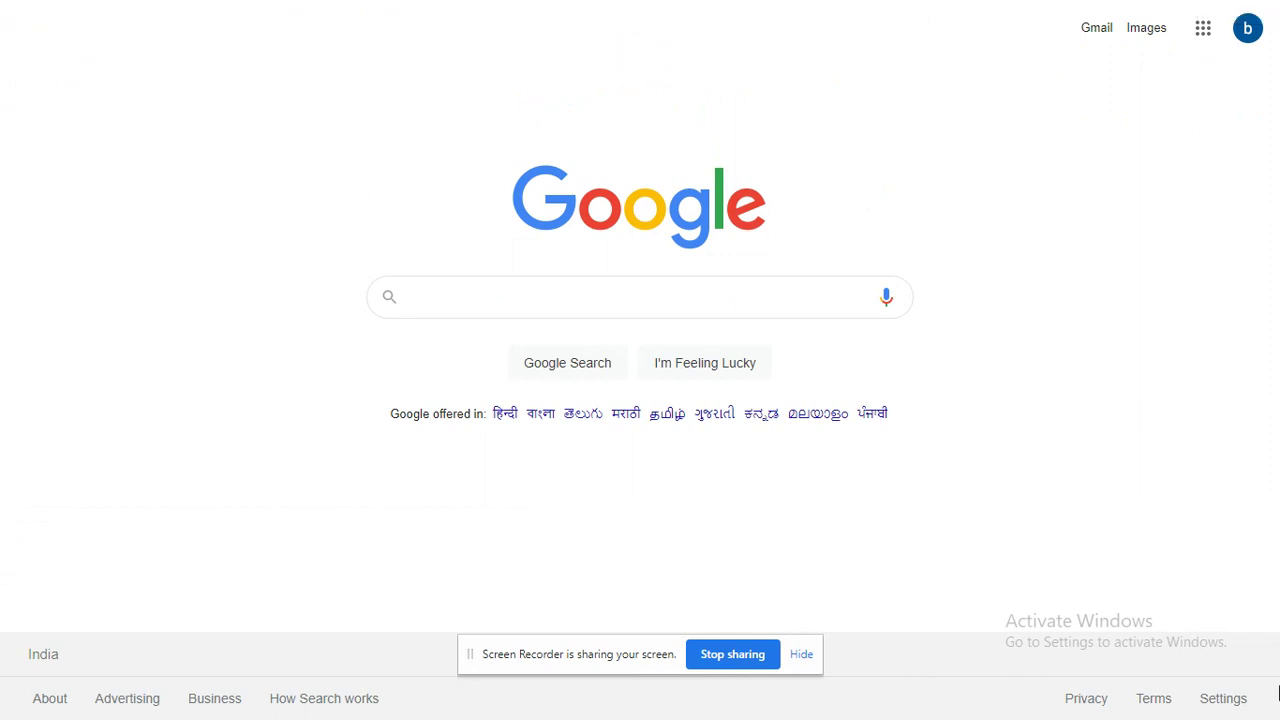
key("F11")
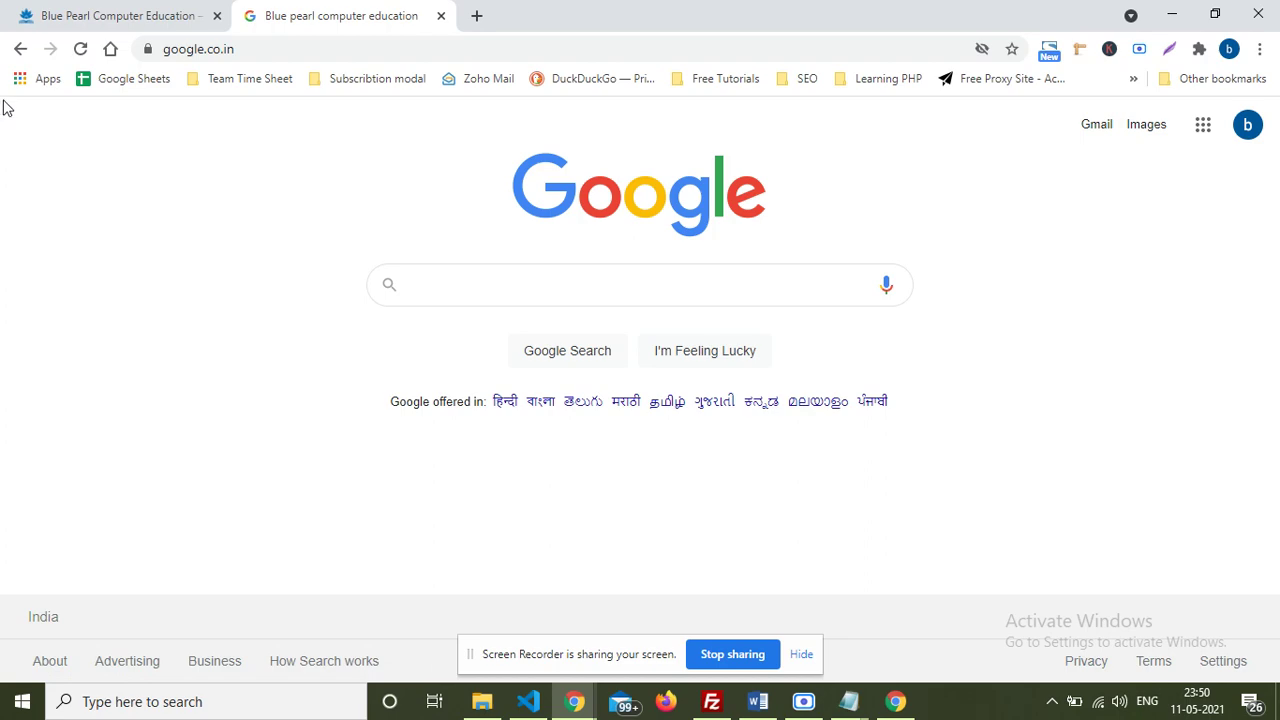
Step: Reopen DevTools with F12, select the <body> element in Elements, then close DevTools
key("F12")
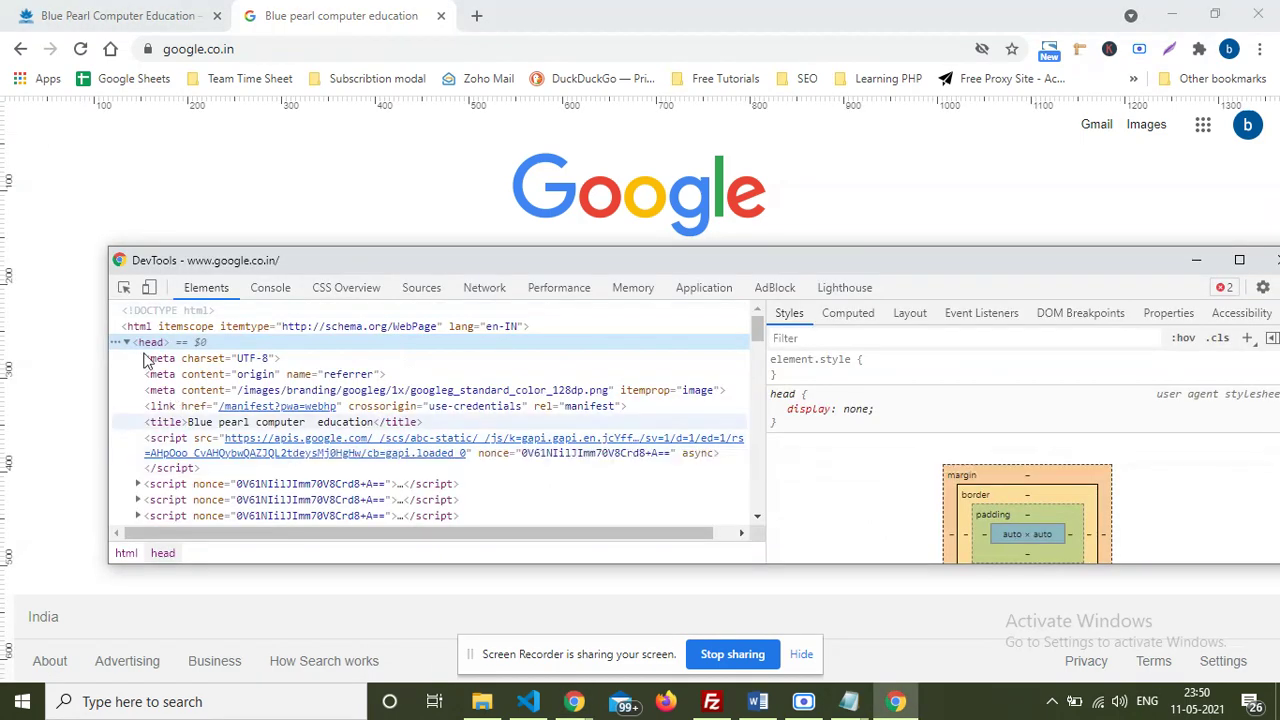
left_click(128, 342)
left_click(127, 342)
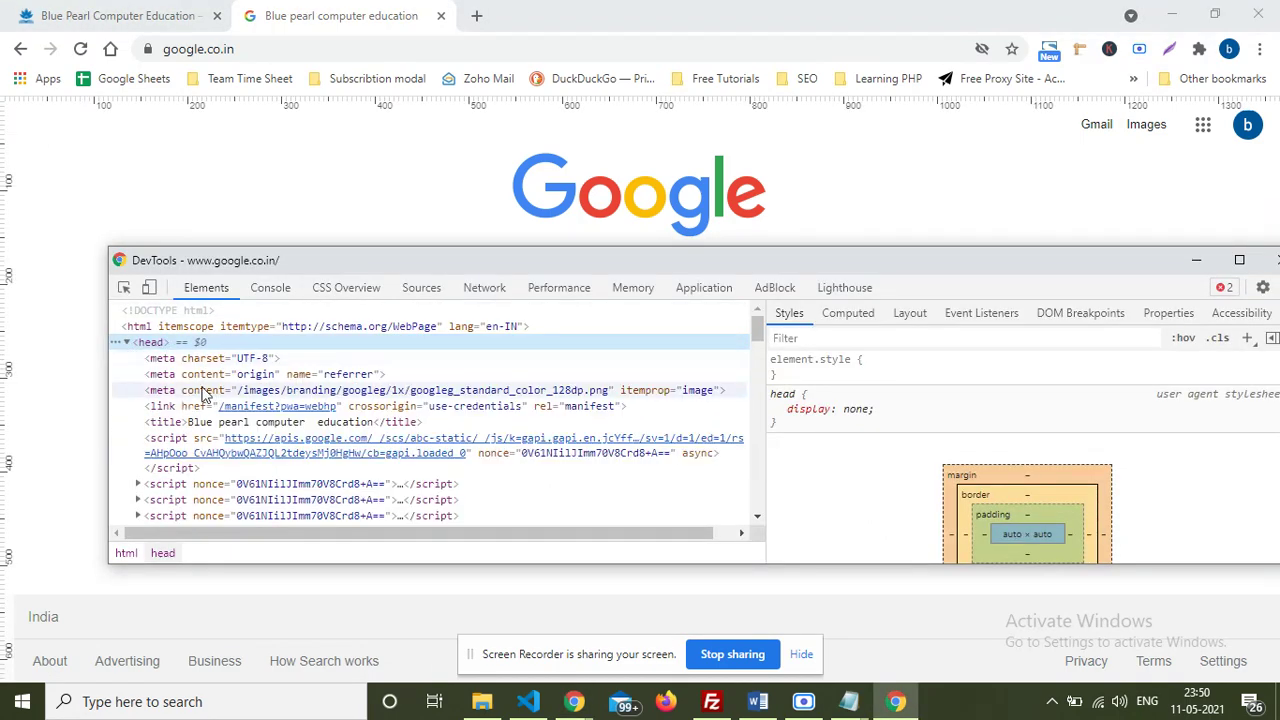
scroll(197, 455, "down", 2)
scroll(197, 455, "down", 2)
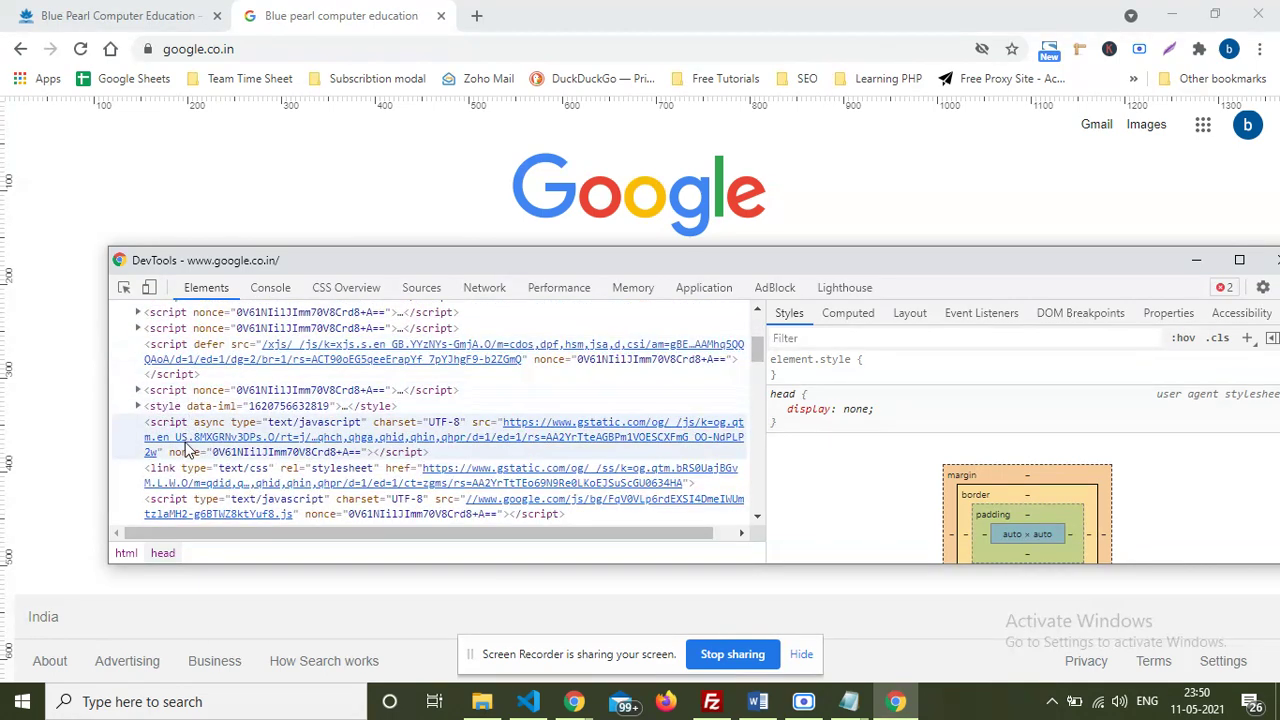
scroll(195, 465, "down", 3)
scroll(195, 475, "down", 2)
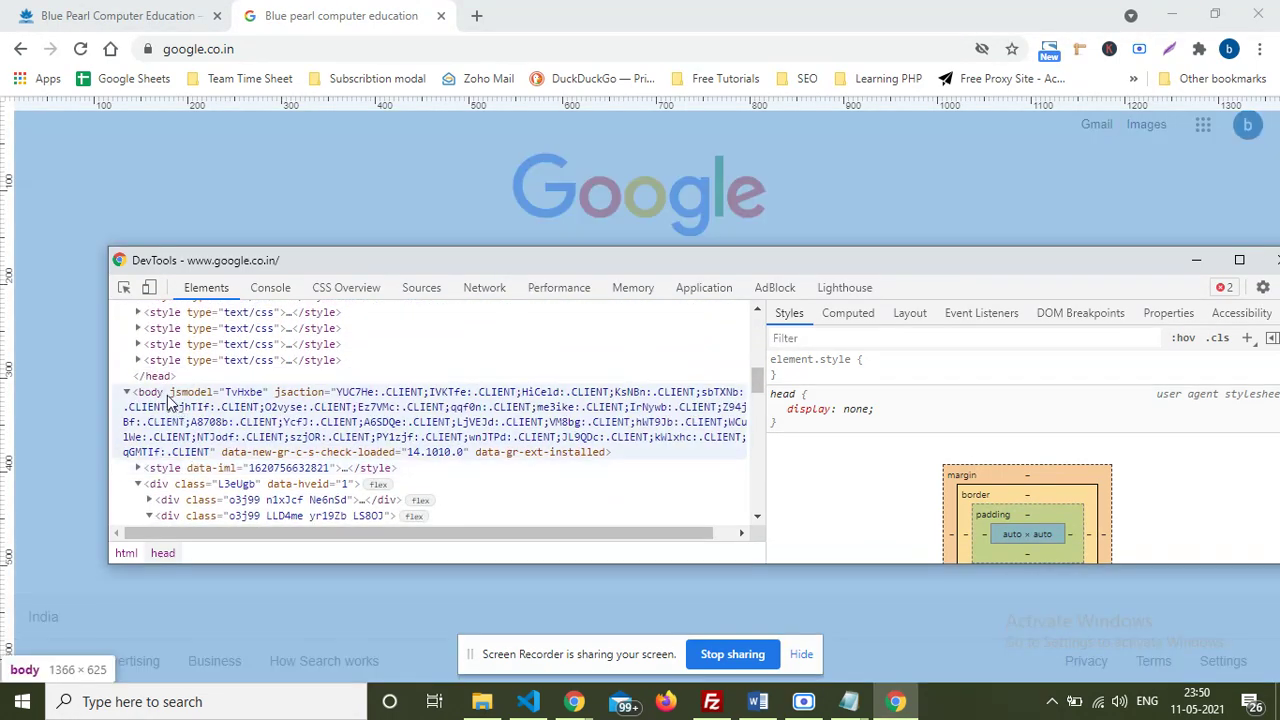
left_click(163, 393)
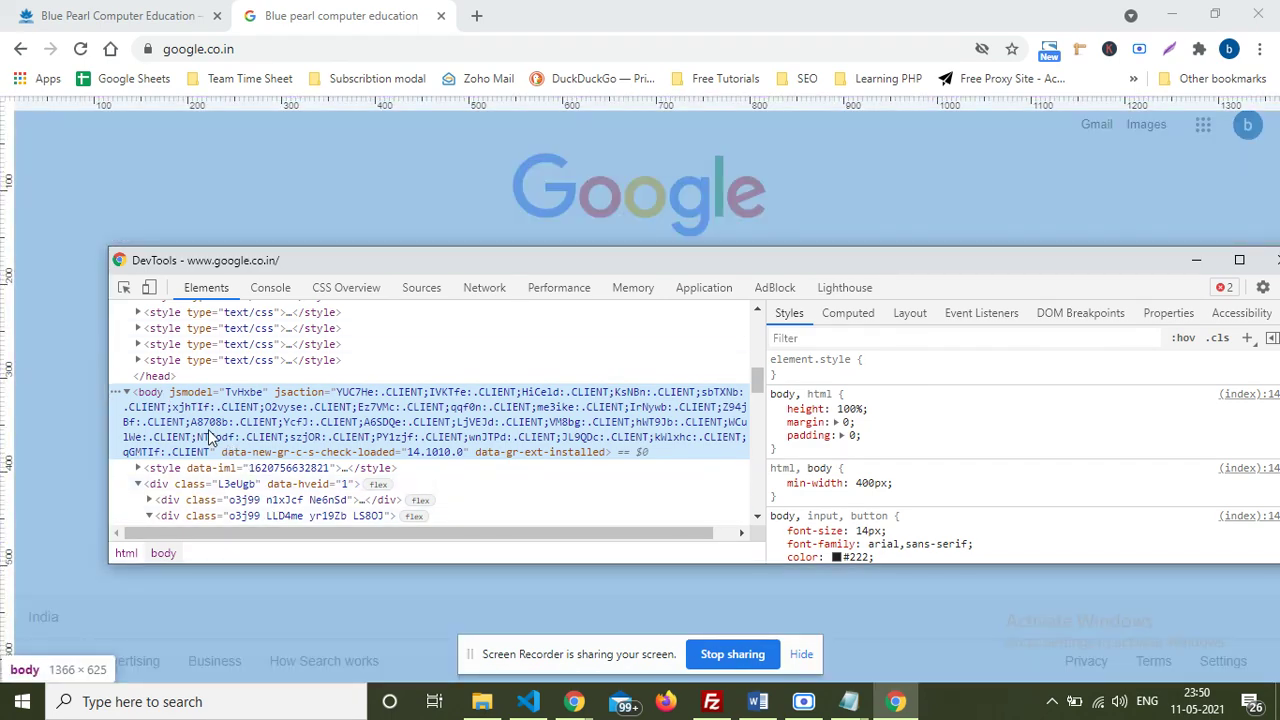
scroll(210, 440, "down", 1)
key("F12")
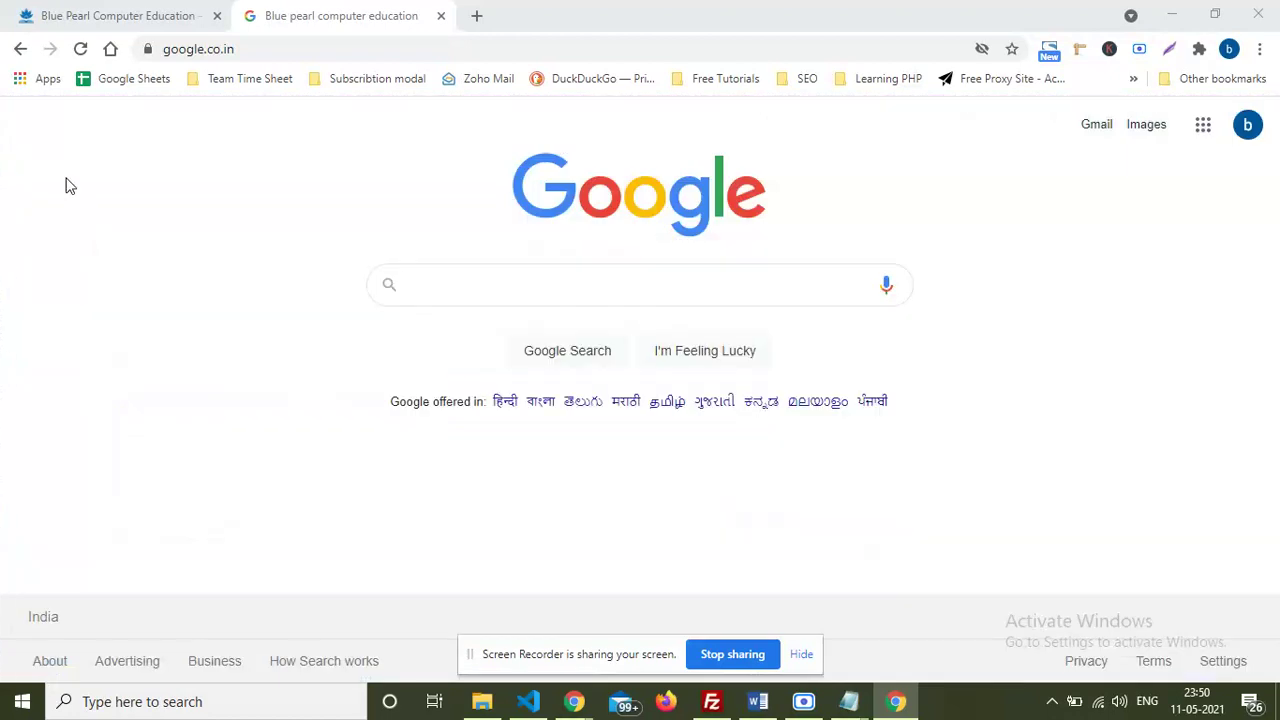
key("alt+Tab")
key("alt+Tab")
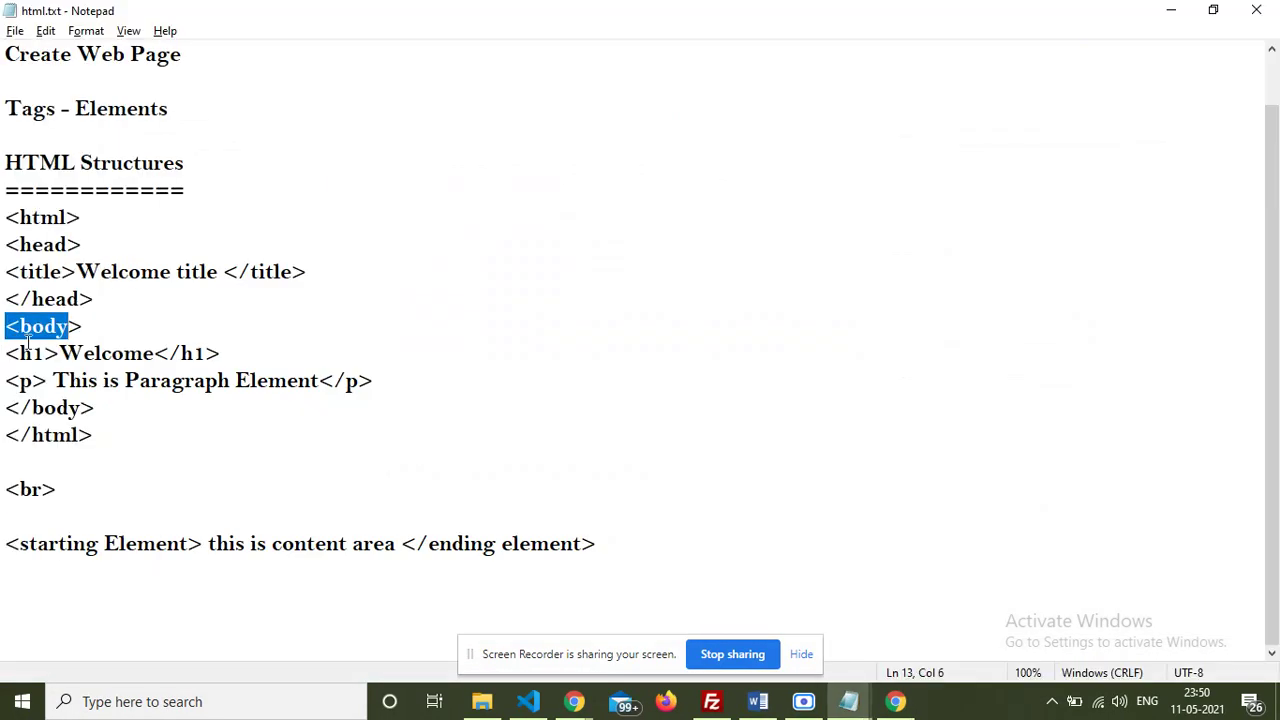
left_click(33, 350)
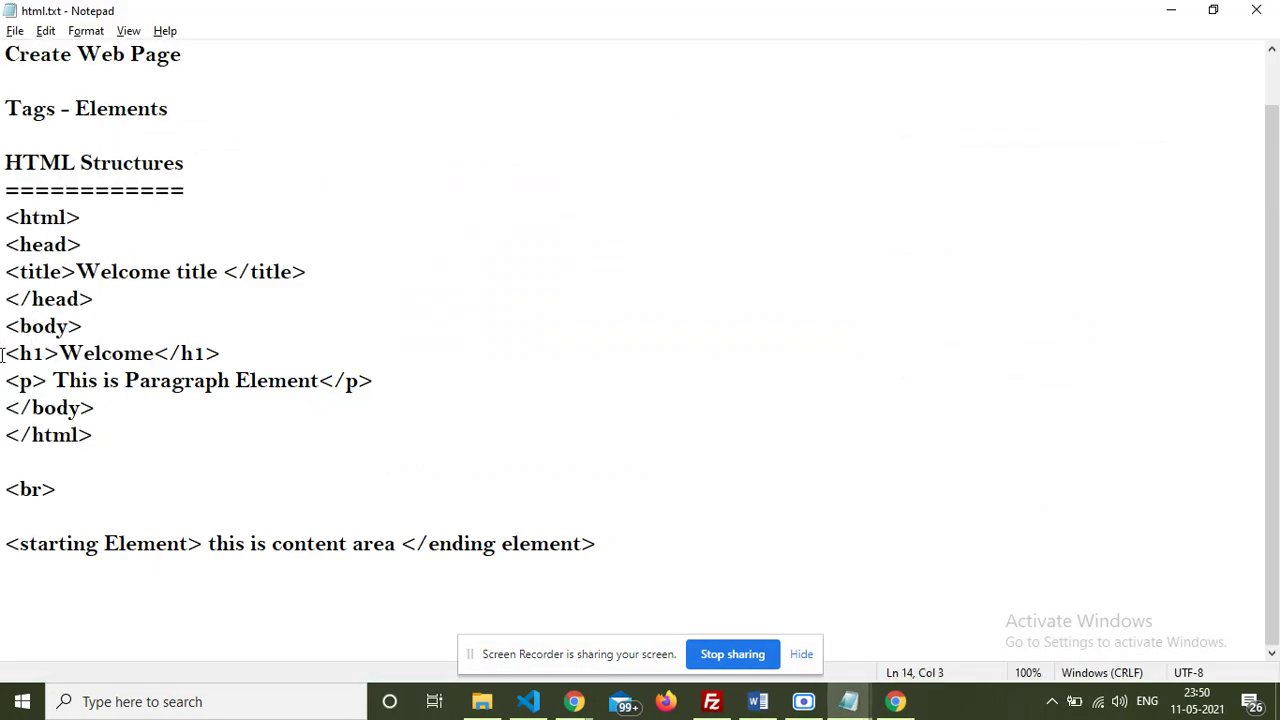
left_click_drag(3, 353, 58, 353)
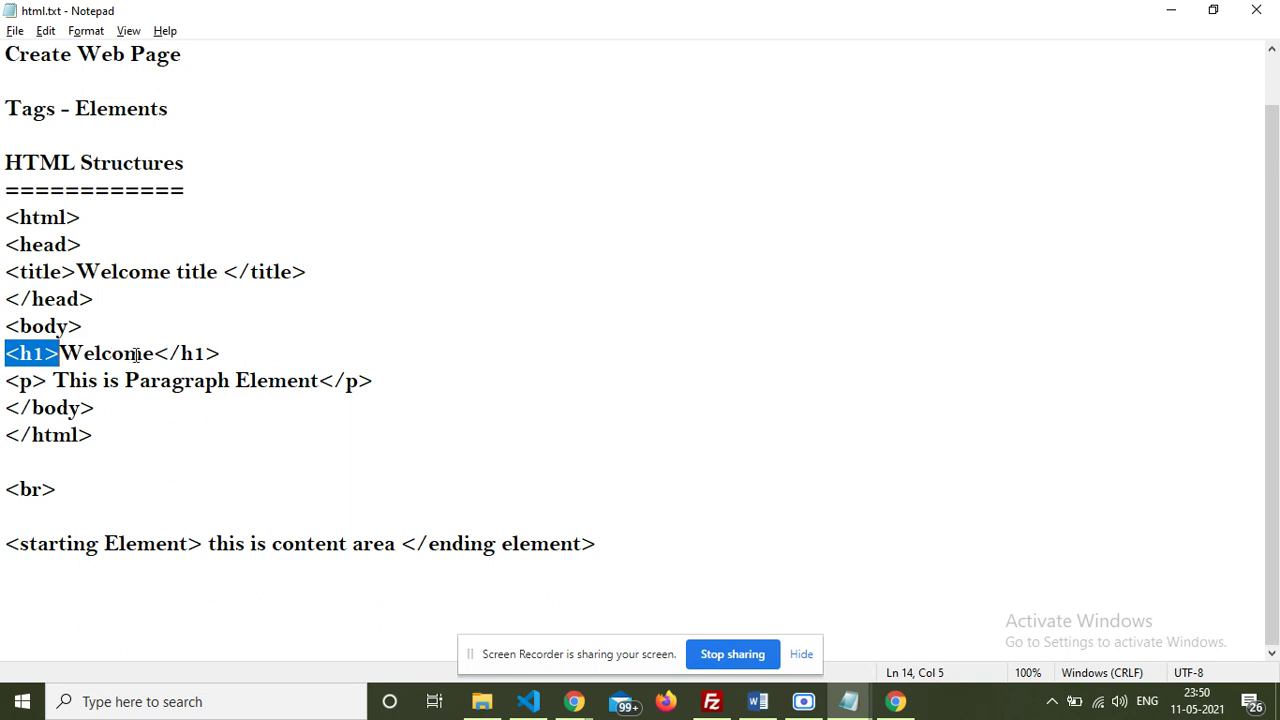
left_click_drag(155, 353, 220, 353)
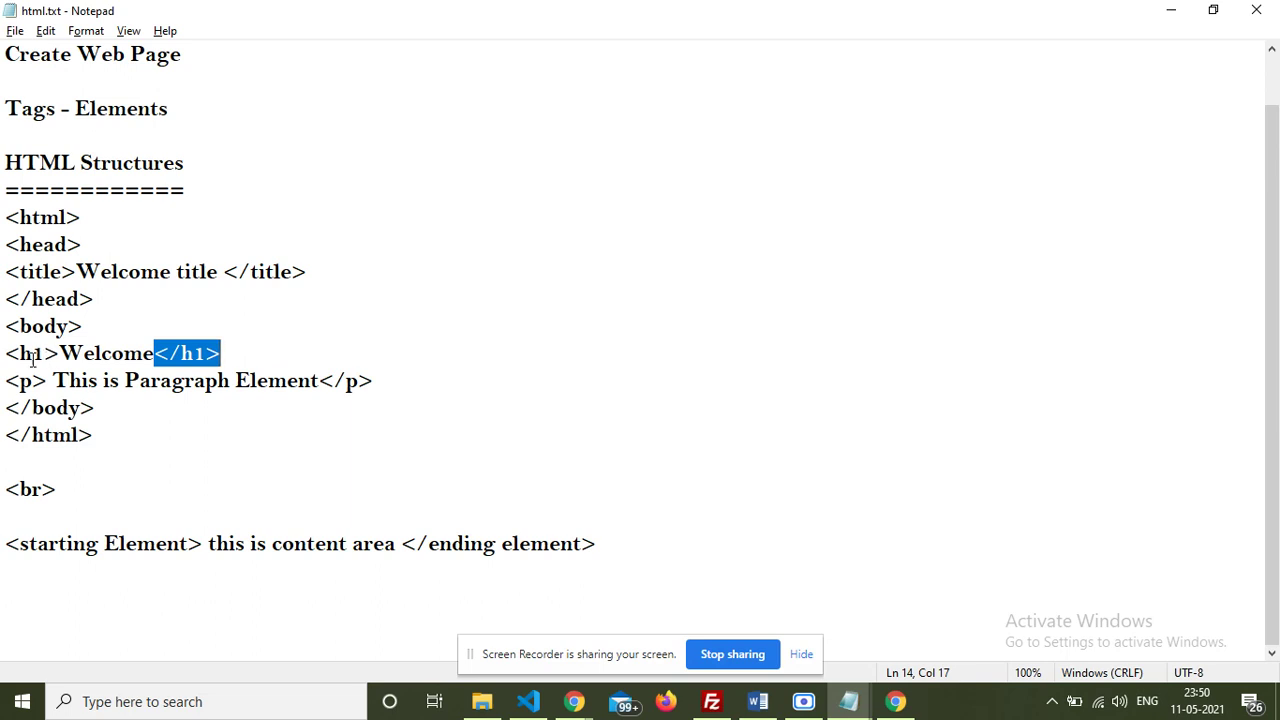
left_click_drag(61, 354, 158, 353)
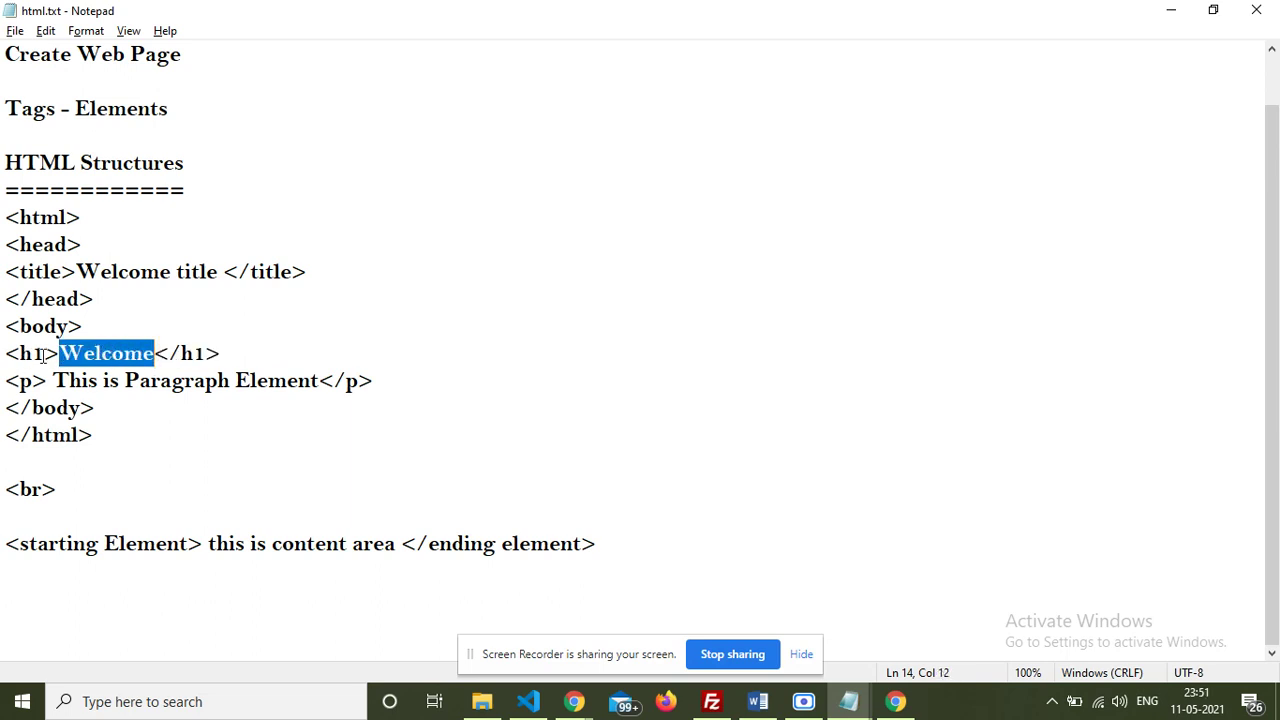
left_click_drag(5, 354, 57, 354)
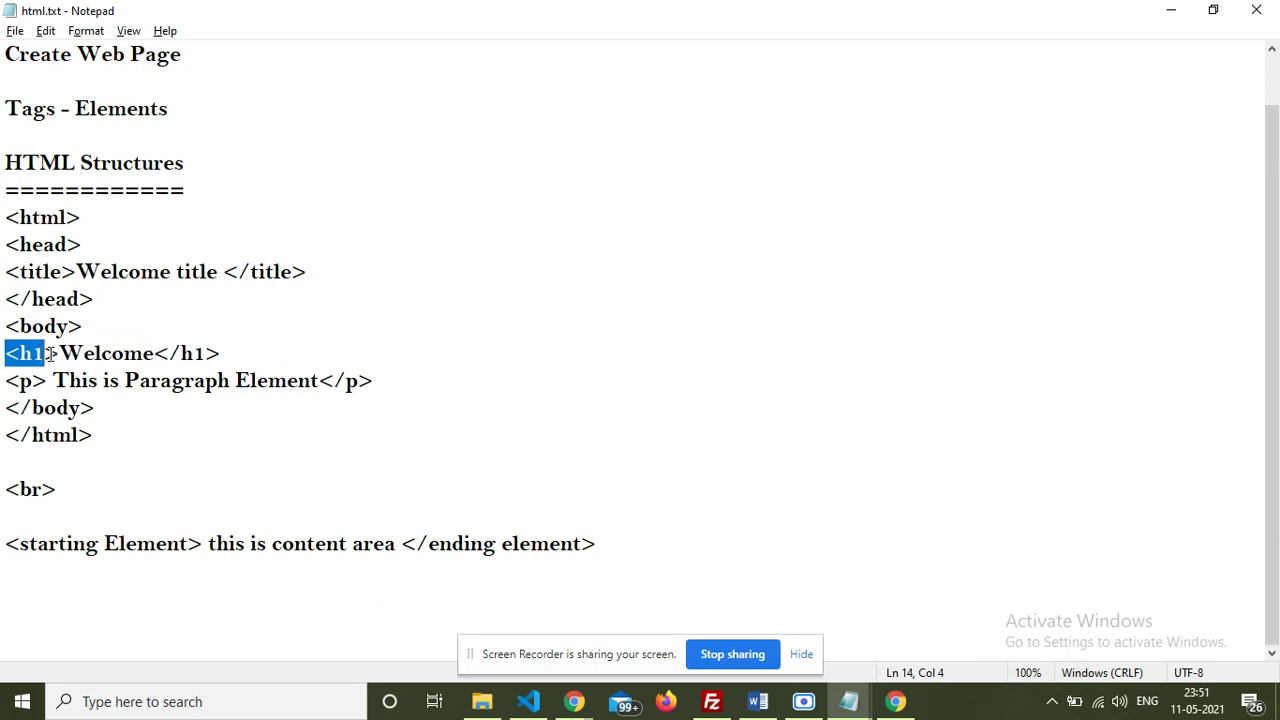
key("shift+End")
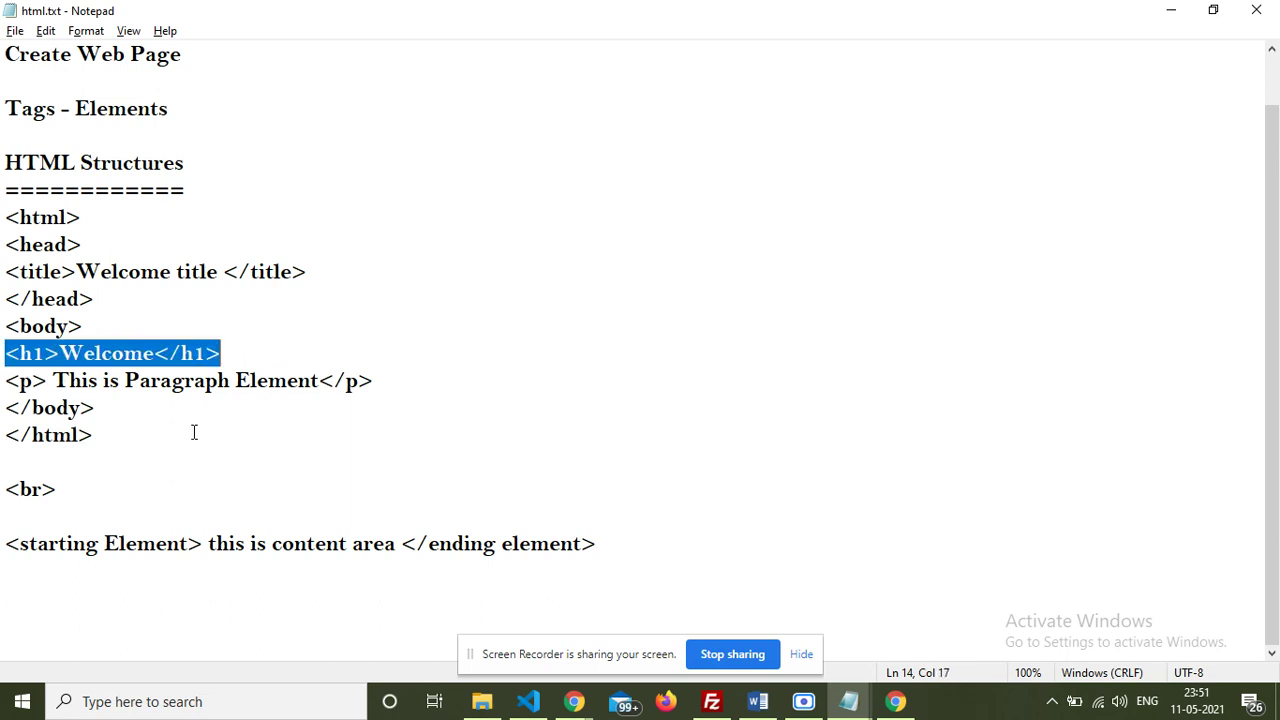
left_click_drag(59, 354, 244, 362)
left_click(182, 355)
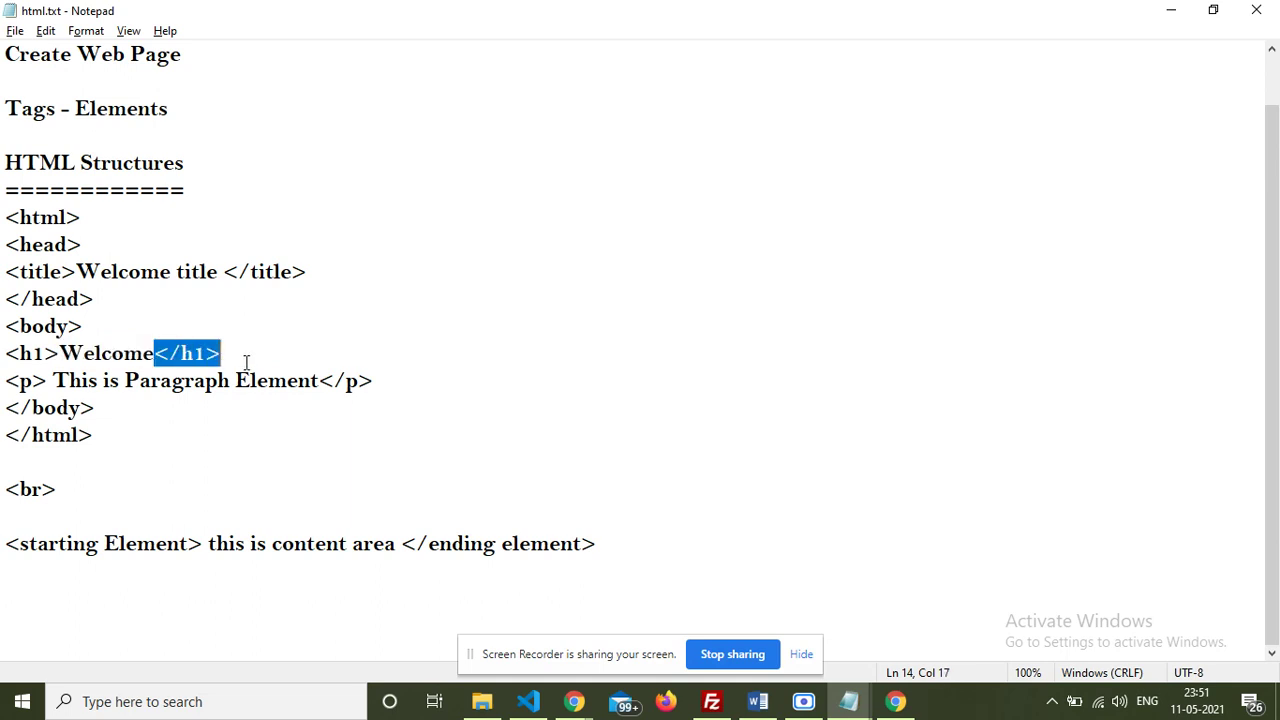
left_click(246, 366)
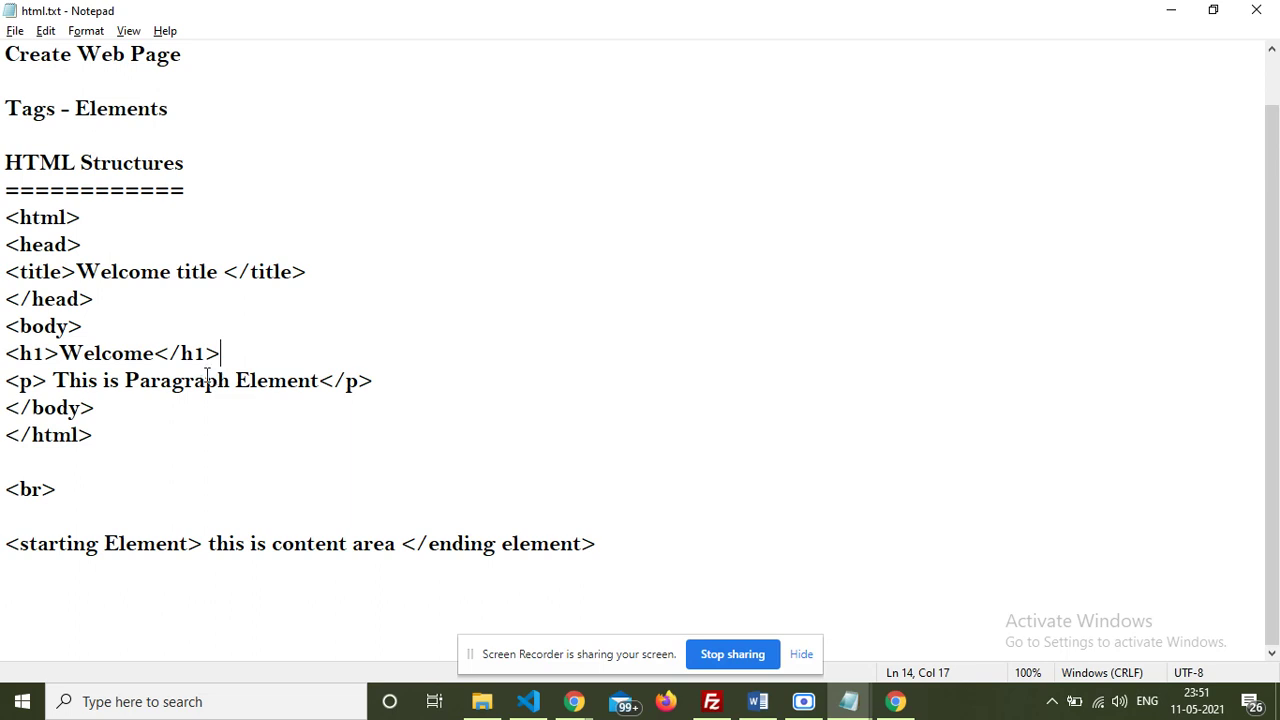
left_click_drag(60, 353, 153, 355)
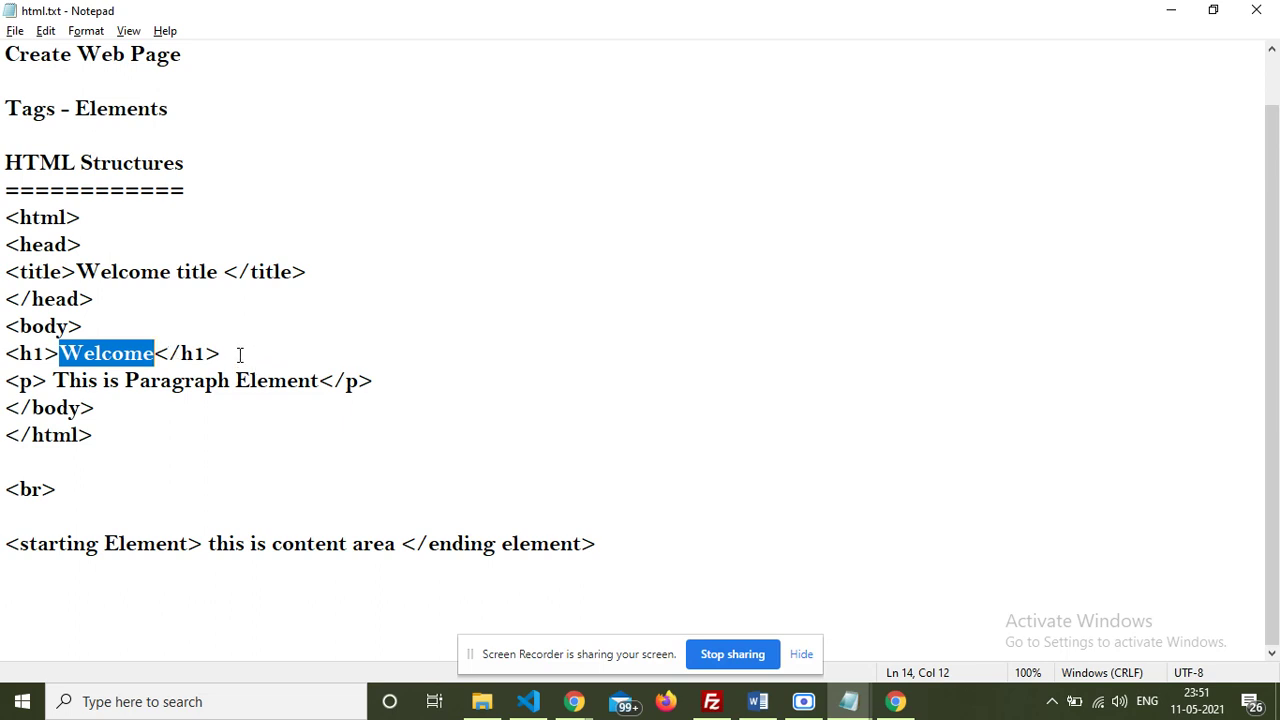
mouse_move(240, 355)
left_mouse_down()
mouse_move(3, 350)
mouse_move(47, 385)
left_mouse_up()
left_click(3, 380)
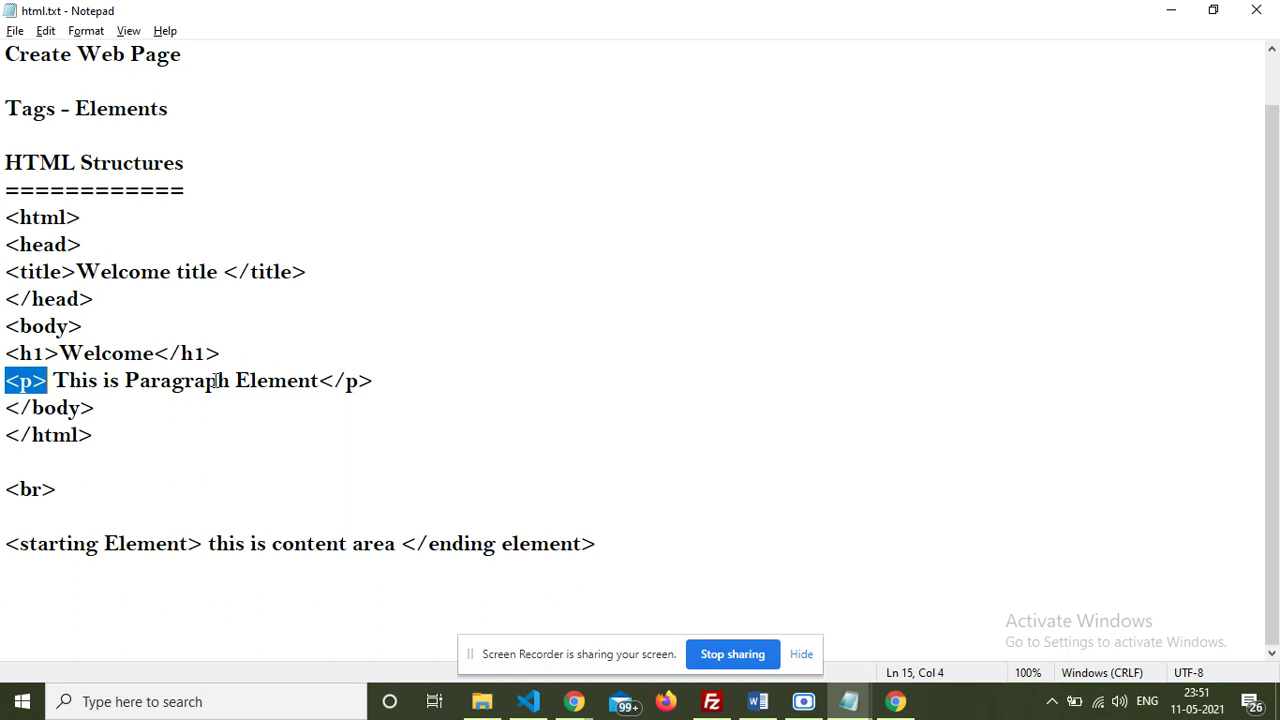
Step: Highlight the paragraph text, </p>, </body>, <body> tags and whole html example, then switch to Chrome
left_click_drag(53, 380, 141, 380)
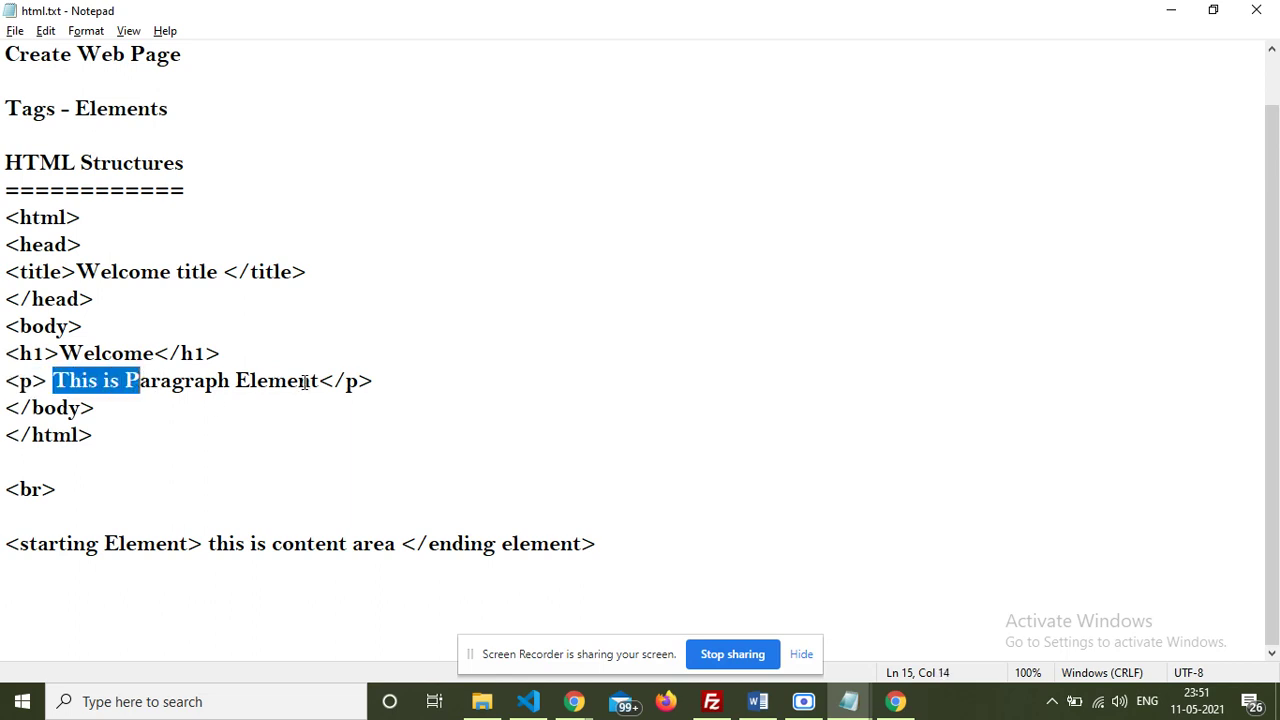
left_click_drag(319, 380, 376, 380)
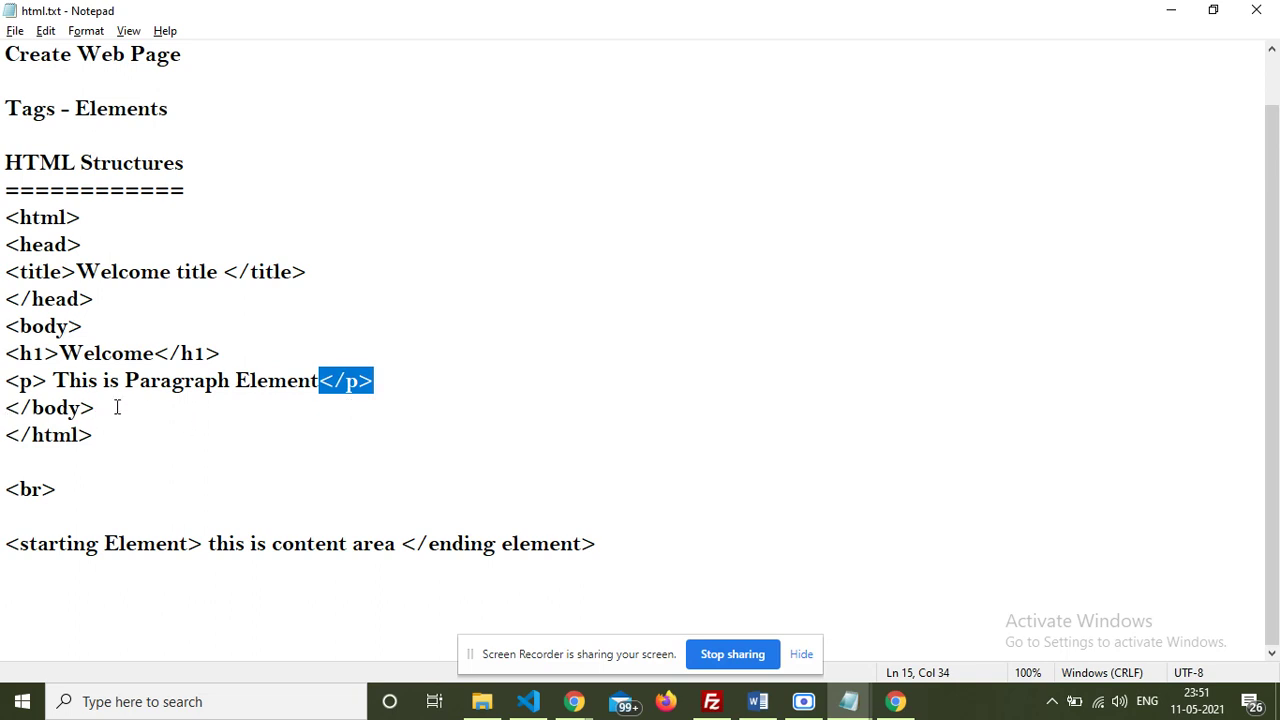
left_click_drag(97, 407, 3, 407)
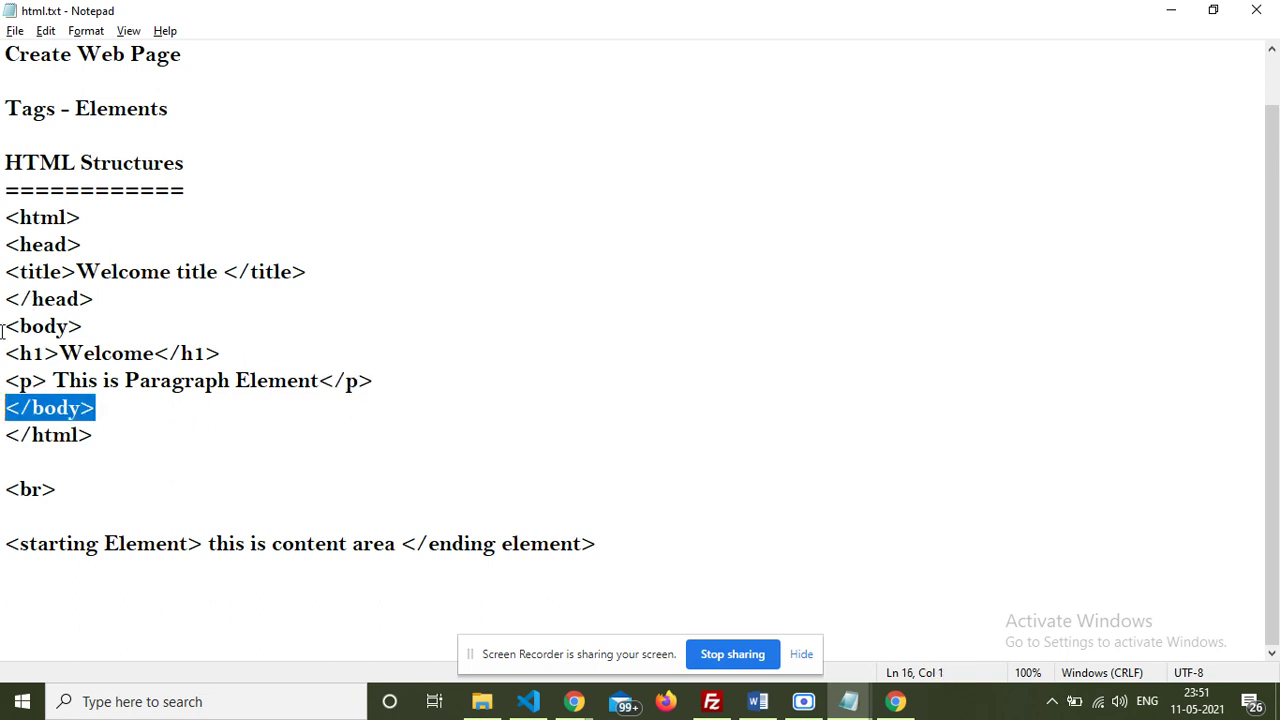
left_click_drag(3, 326, 82, 326)
left_click_drag(97, 407, 3, 407)
mouse_move(121, 438)
left_mouse_down()
mouse_move(3, 435)
mouse_move(3, 224)
left_mouse_up()
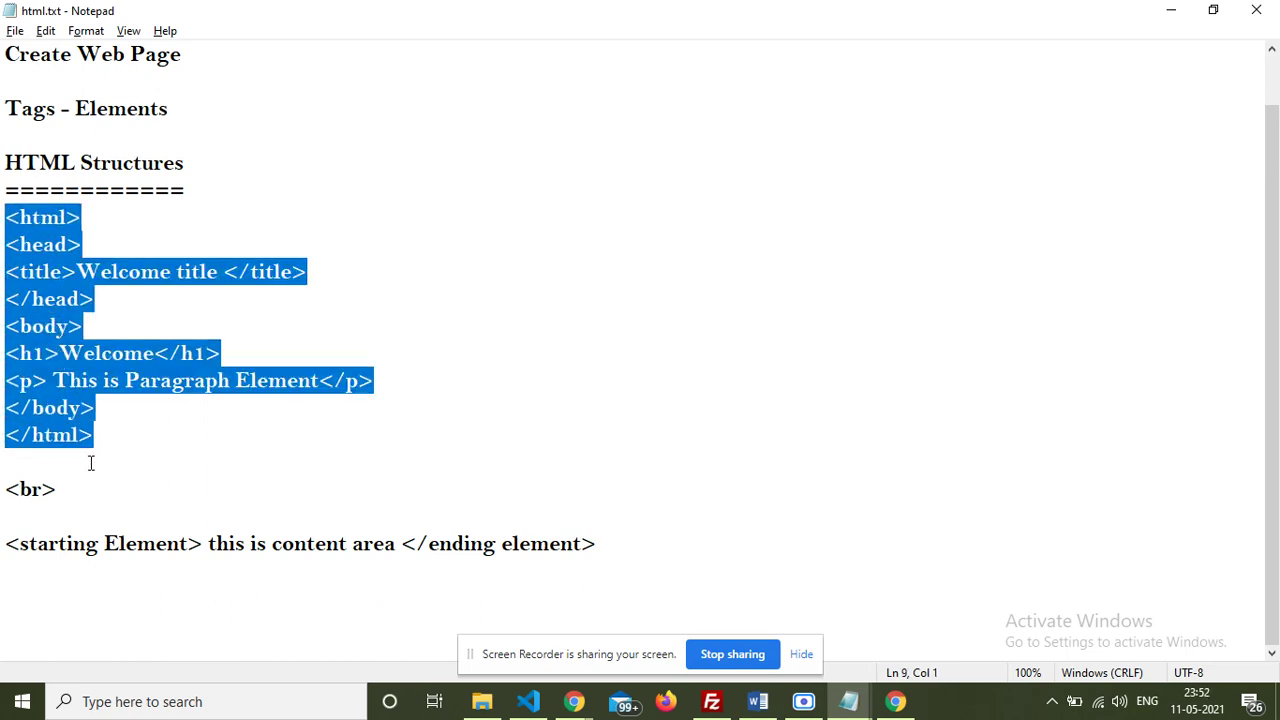
key("alt+Tab")
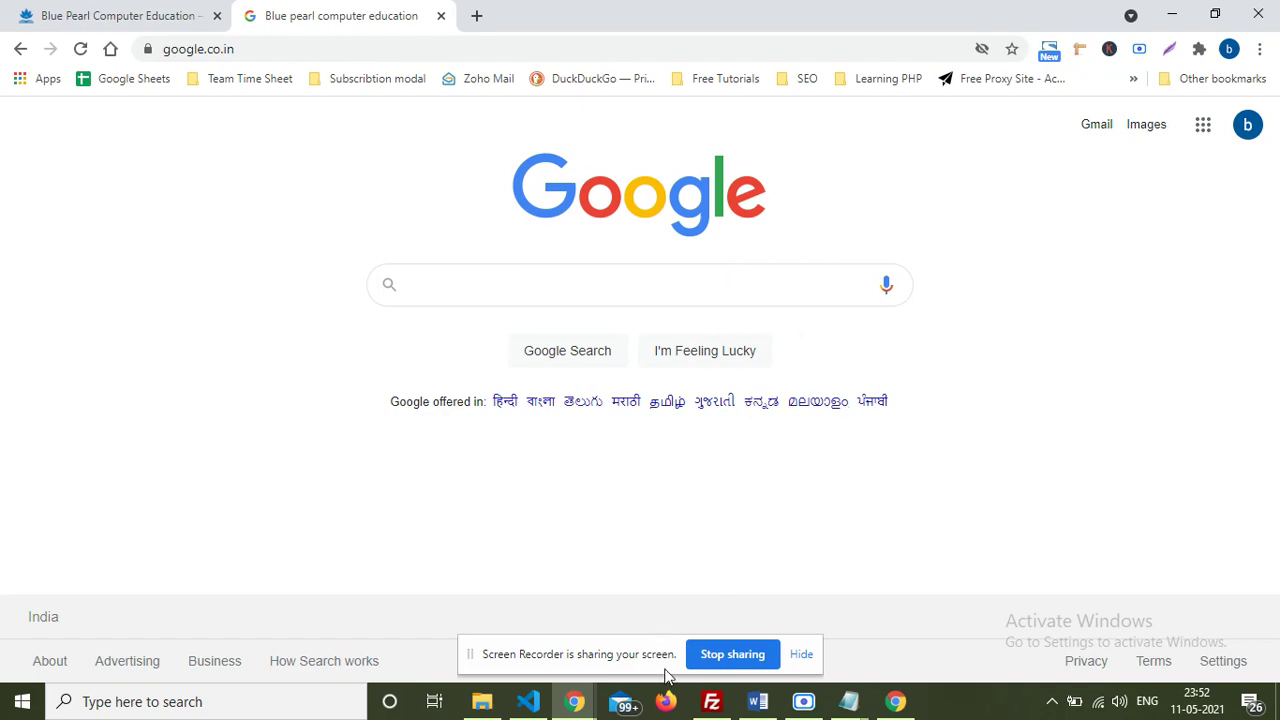
Step: Delete the entire <style> block from demo_structure.html and save the file
left_click(855, 705)
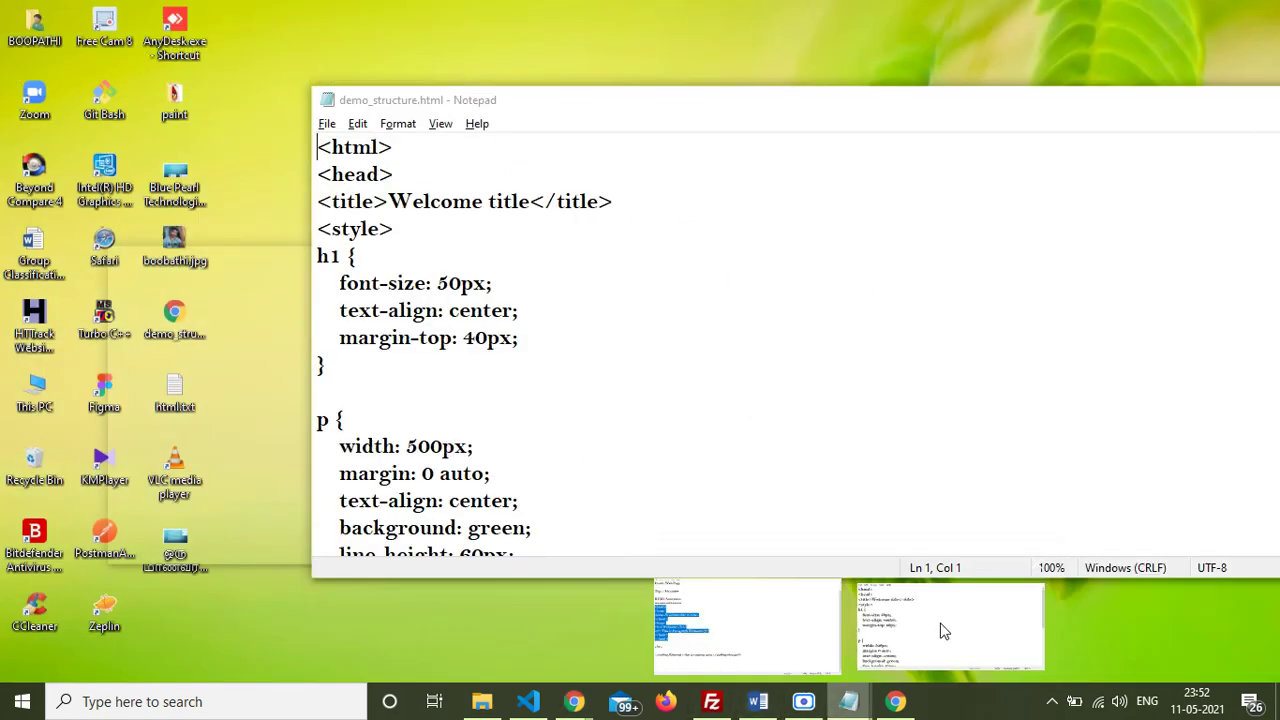
left_click(943, 629)
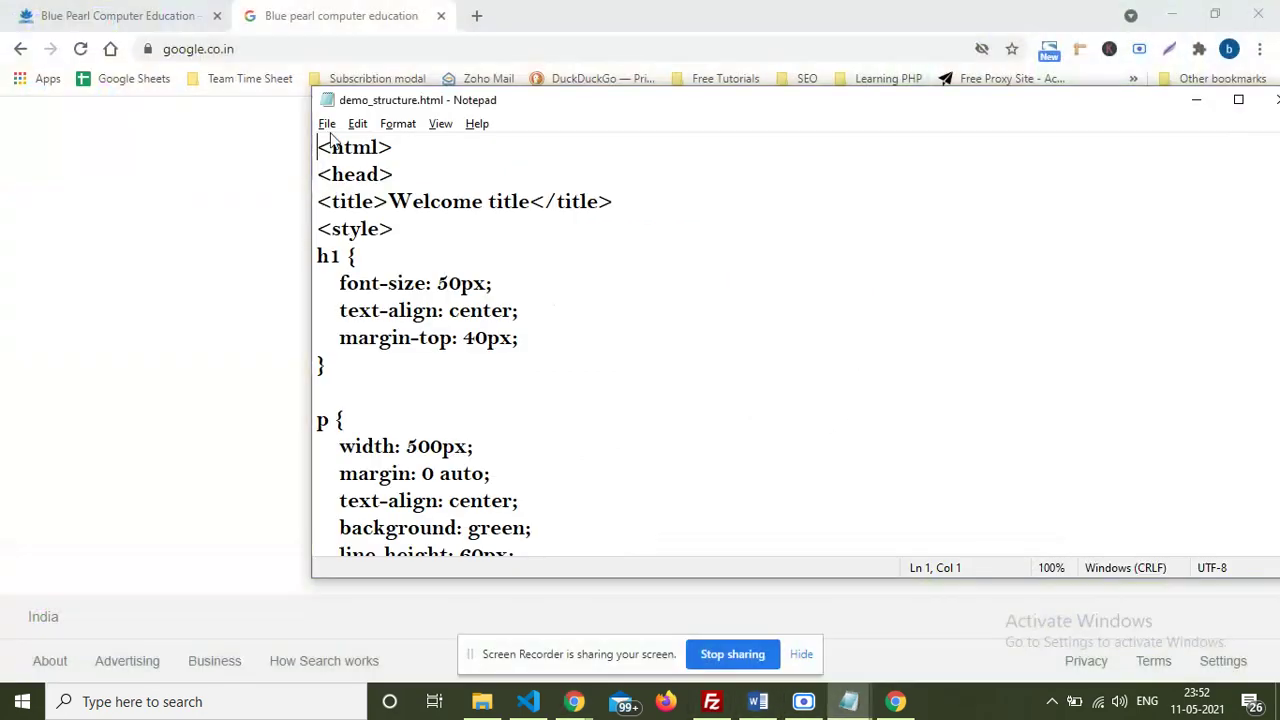
double_click(466, 102)
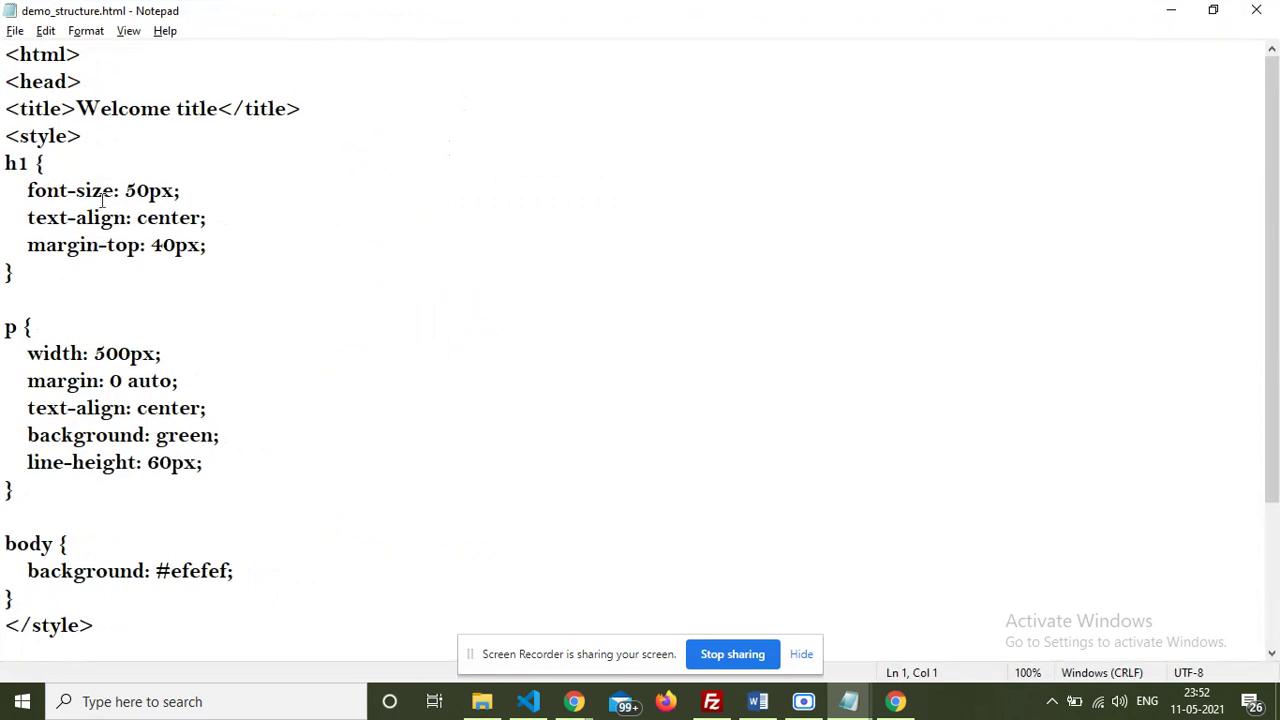
left_click(15, 31)
left_click(548, 278)
left_click_drag(93, 625, 8, 142)
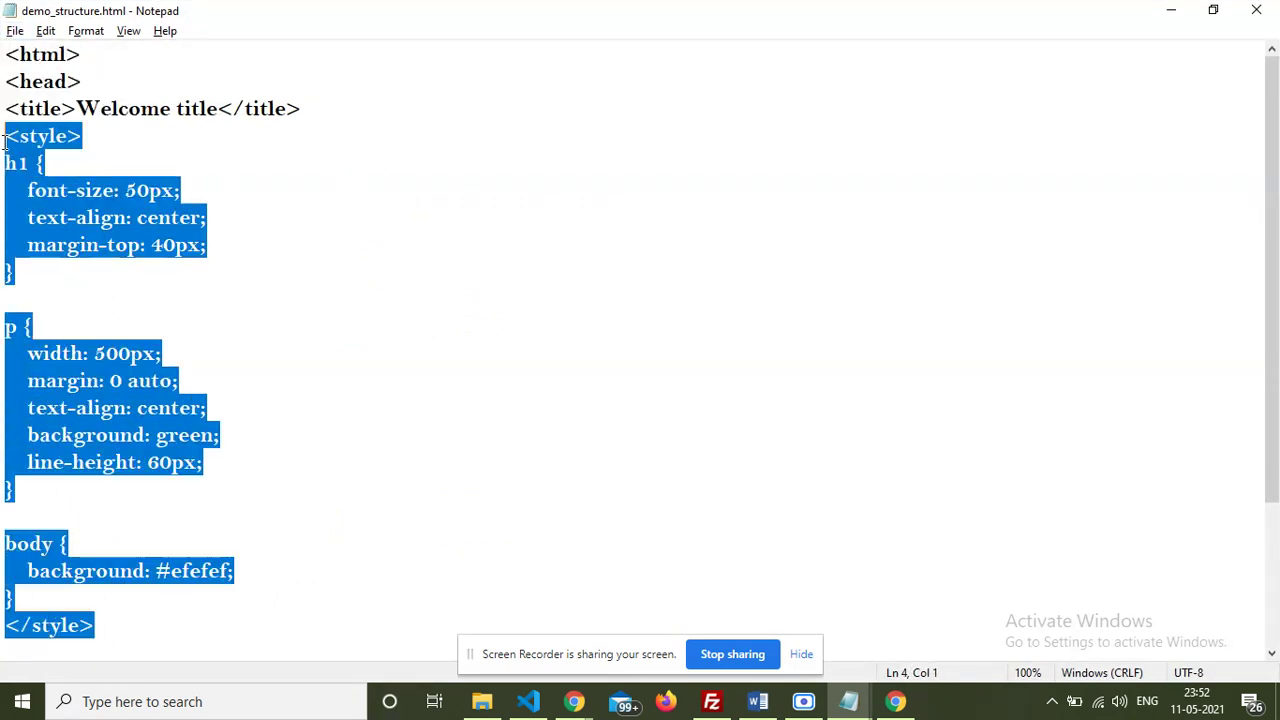
key("Delete")
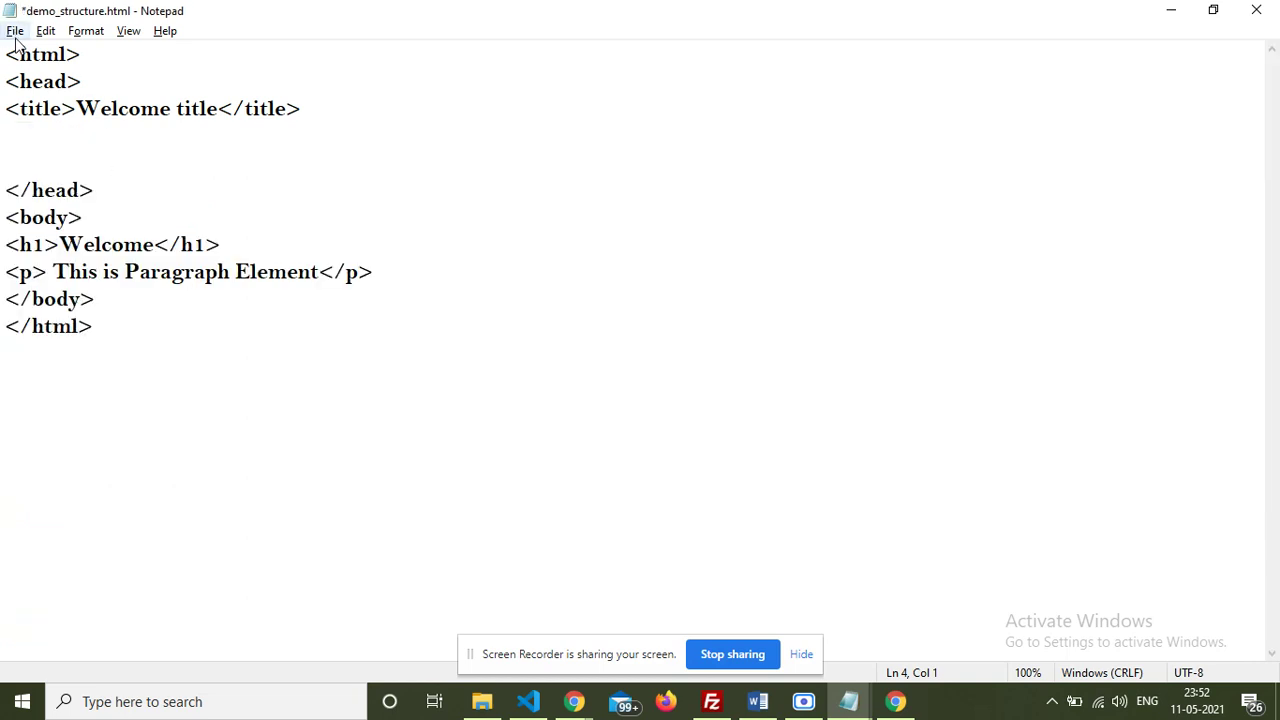
left_click(15, 31)
left_click(48, 113)
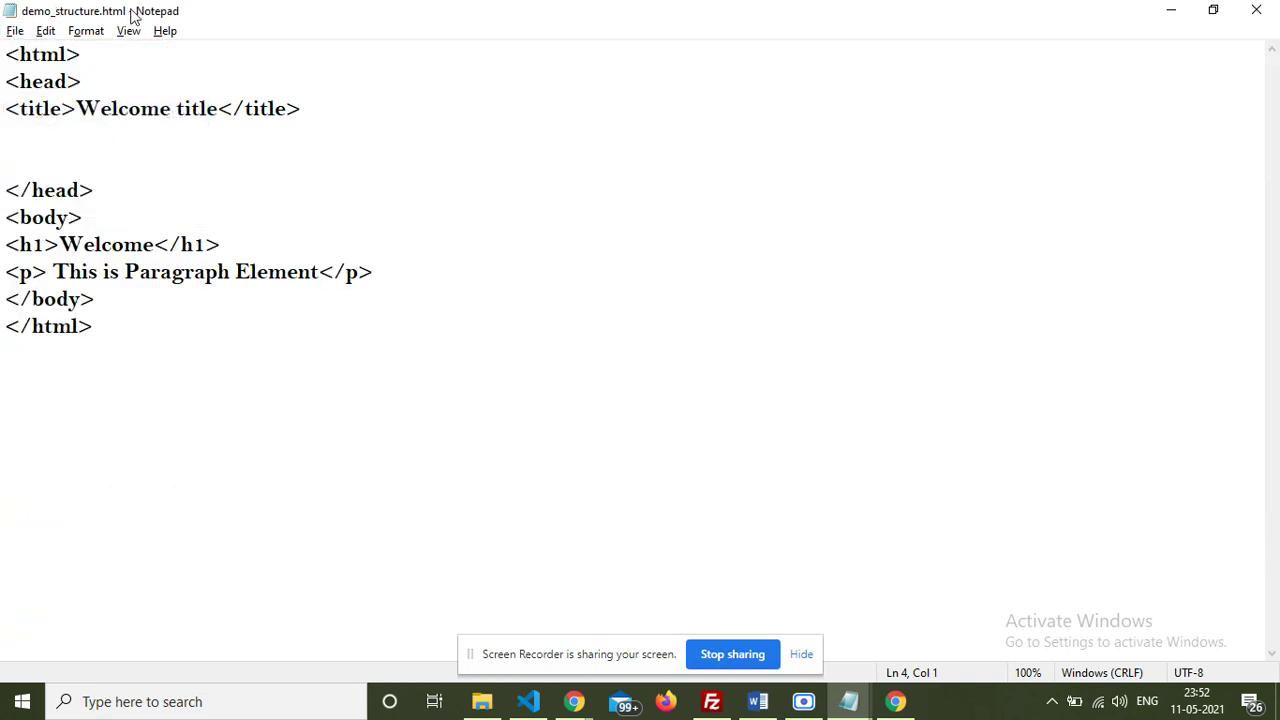
Step: Open Save As, set the file type to All Files, then cancel without saving again
left_click(15, 31)
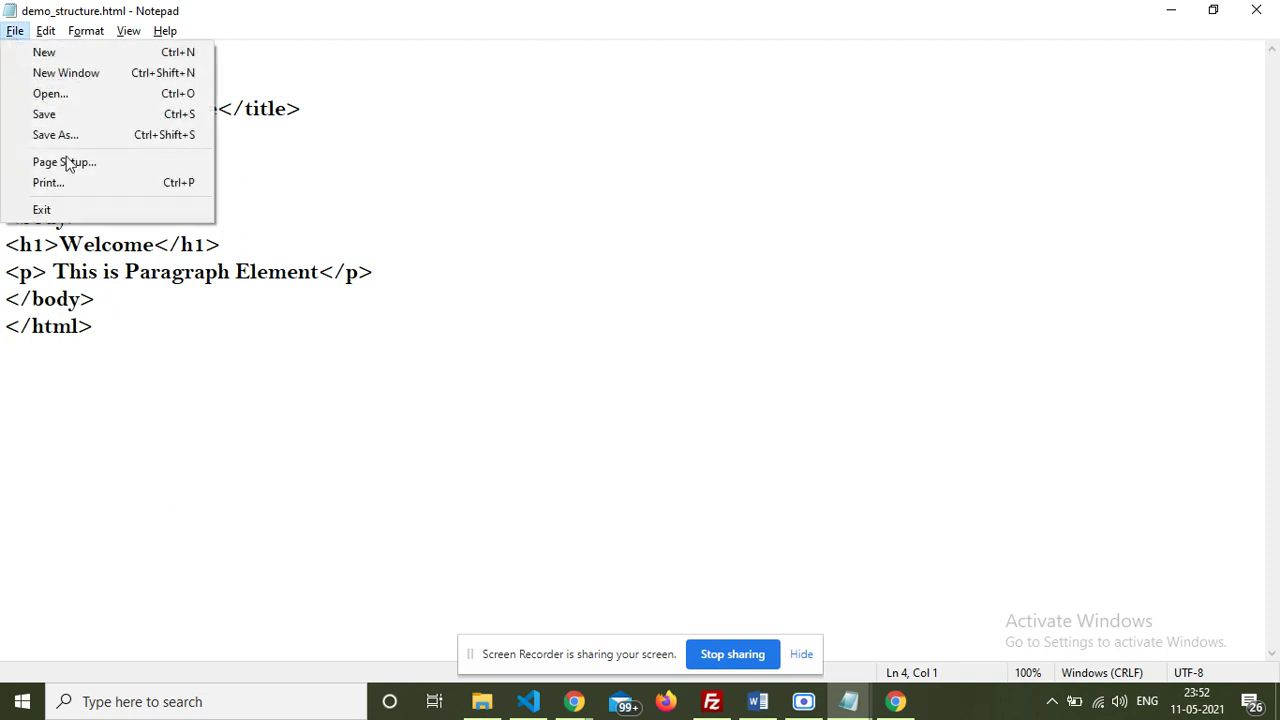
left_click(30, 134)
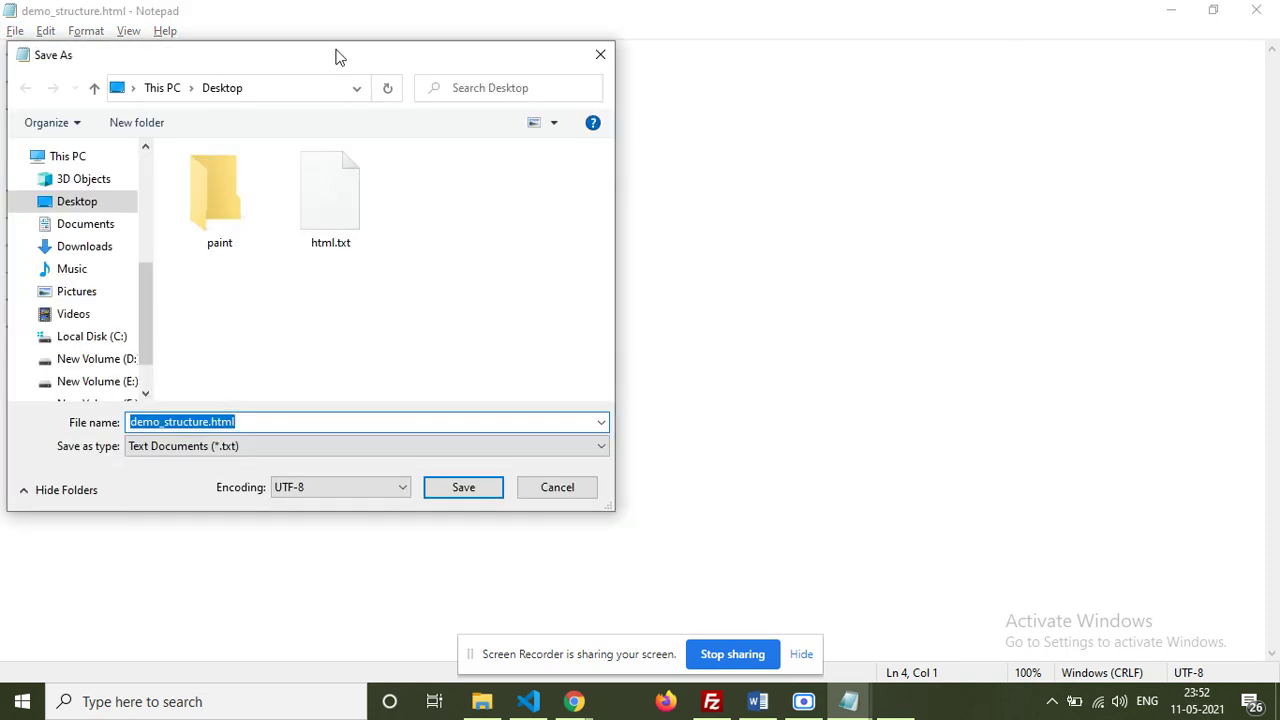
double_click(334, 54)
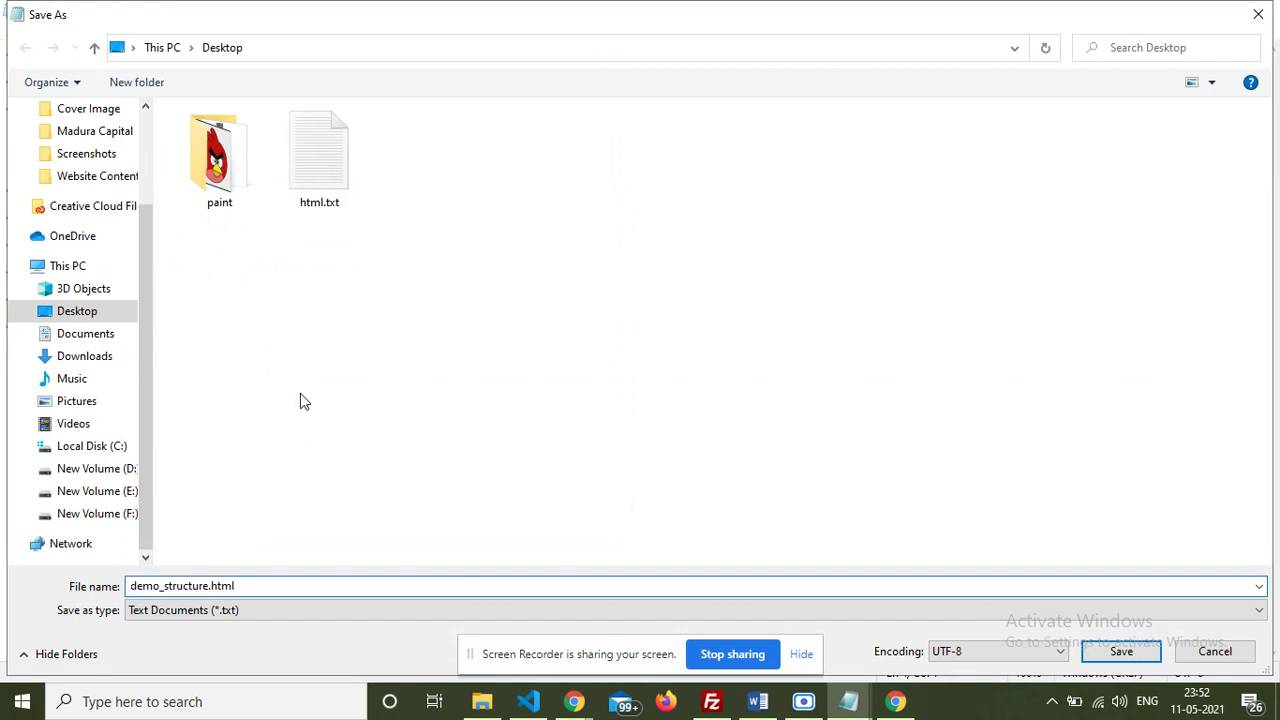
left_click(222, 610)
left_click(180, 642)
left_click(256, 588)
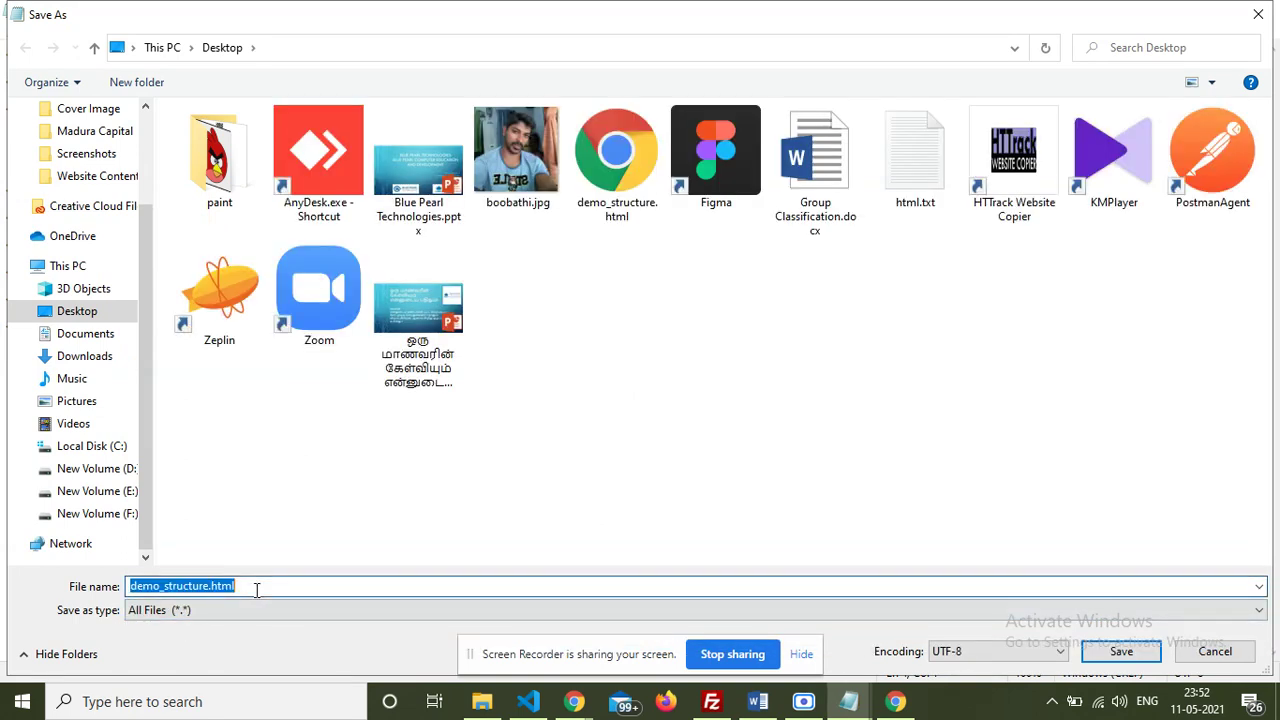
left_click(210, 588)
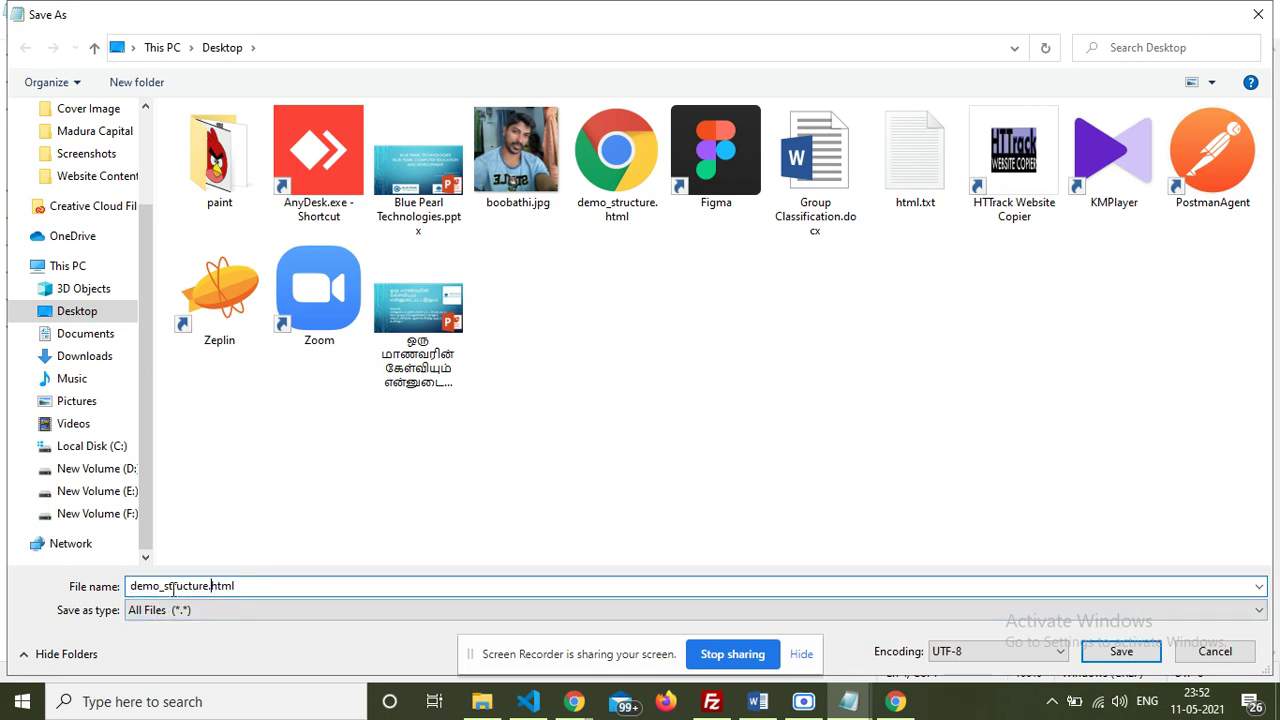
left_click_drag(268, 588, 105, 590)
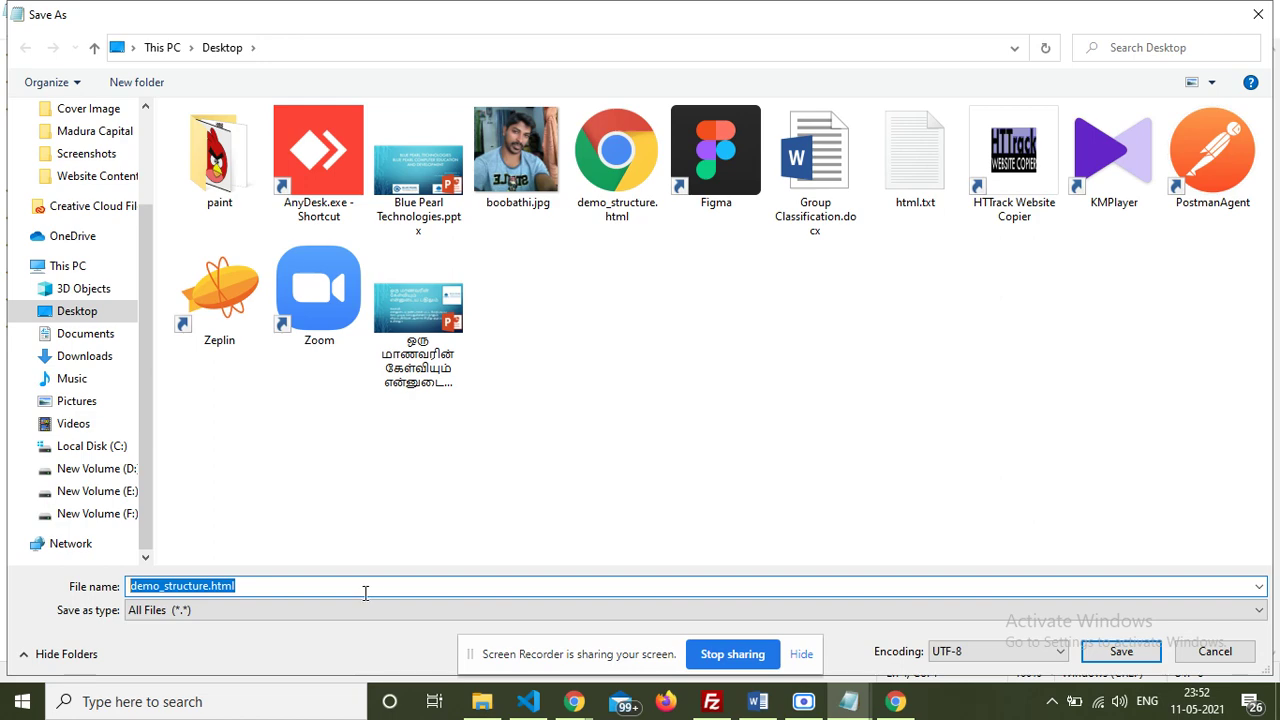
left_click(571, 483)
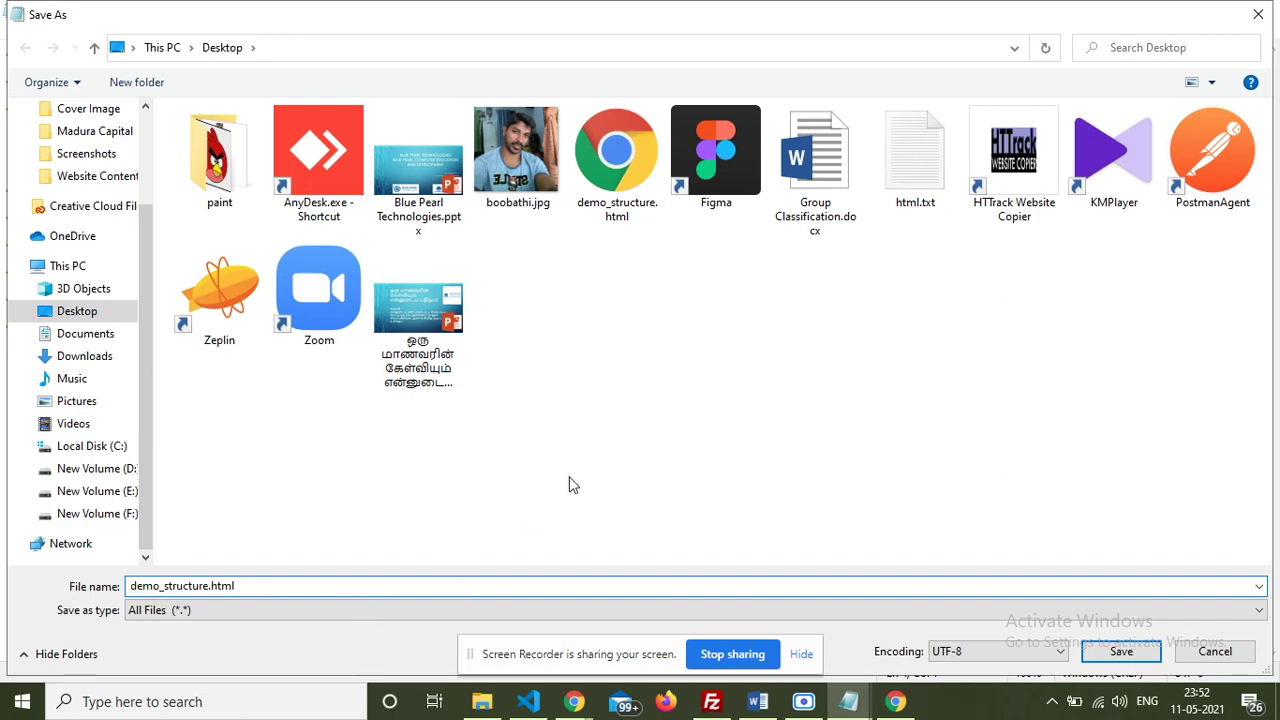
left_click(1213, 653)
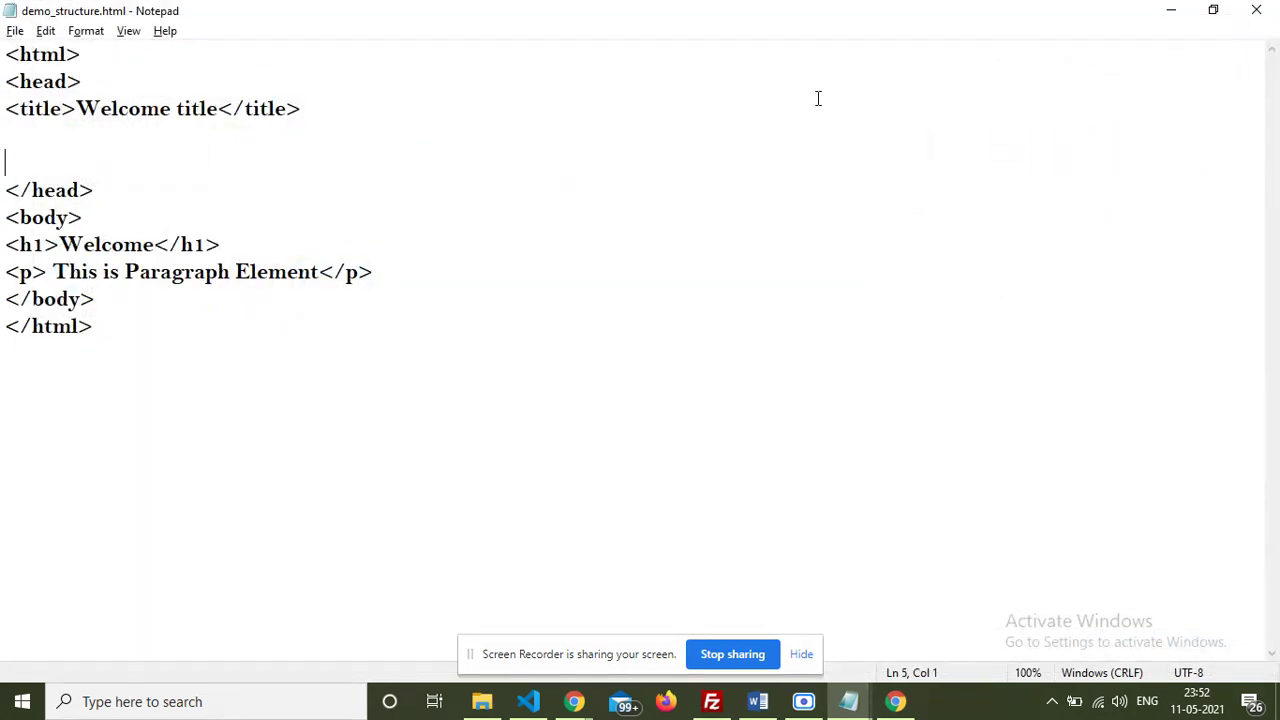
Step: Minimize Notepad and Chrome, then select and deselect demo_structure.html on the desktop
left_click(1173, 9)
left_click(1176, 9)
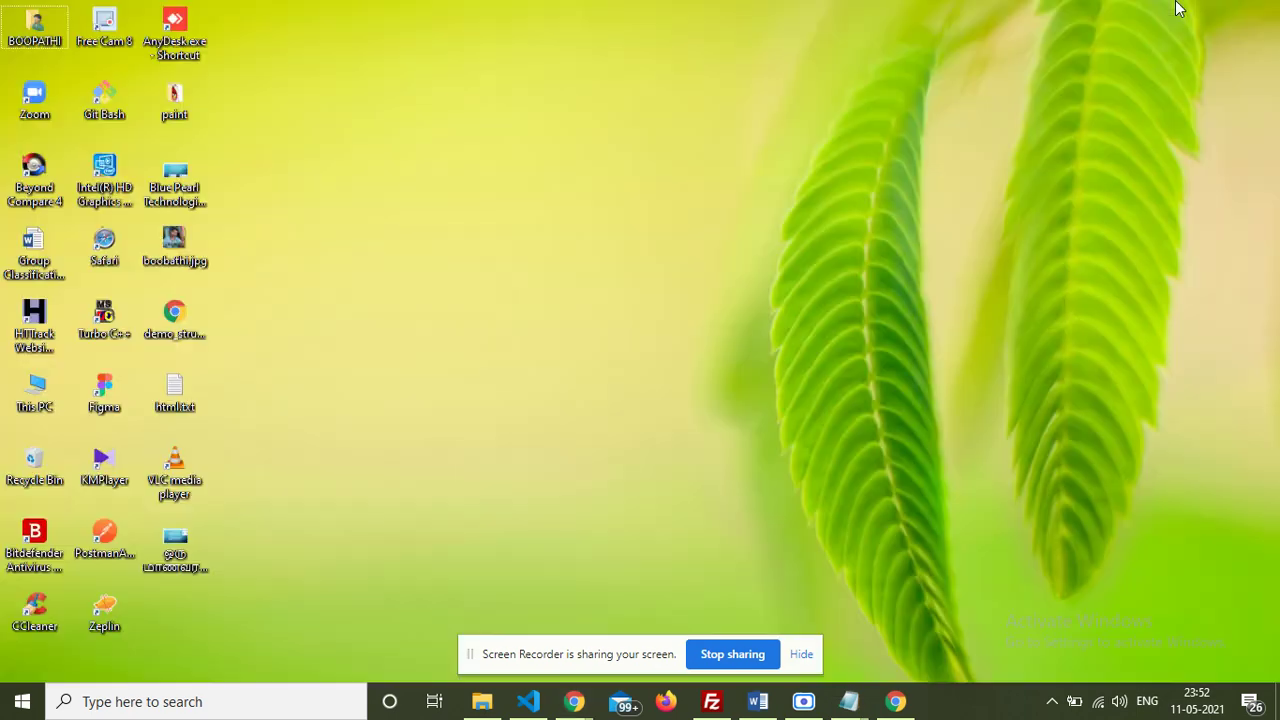
left_click(197, 339)
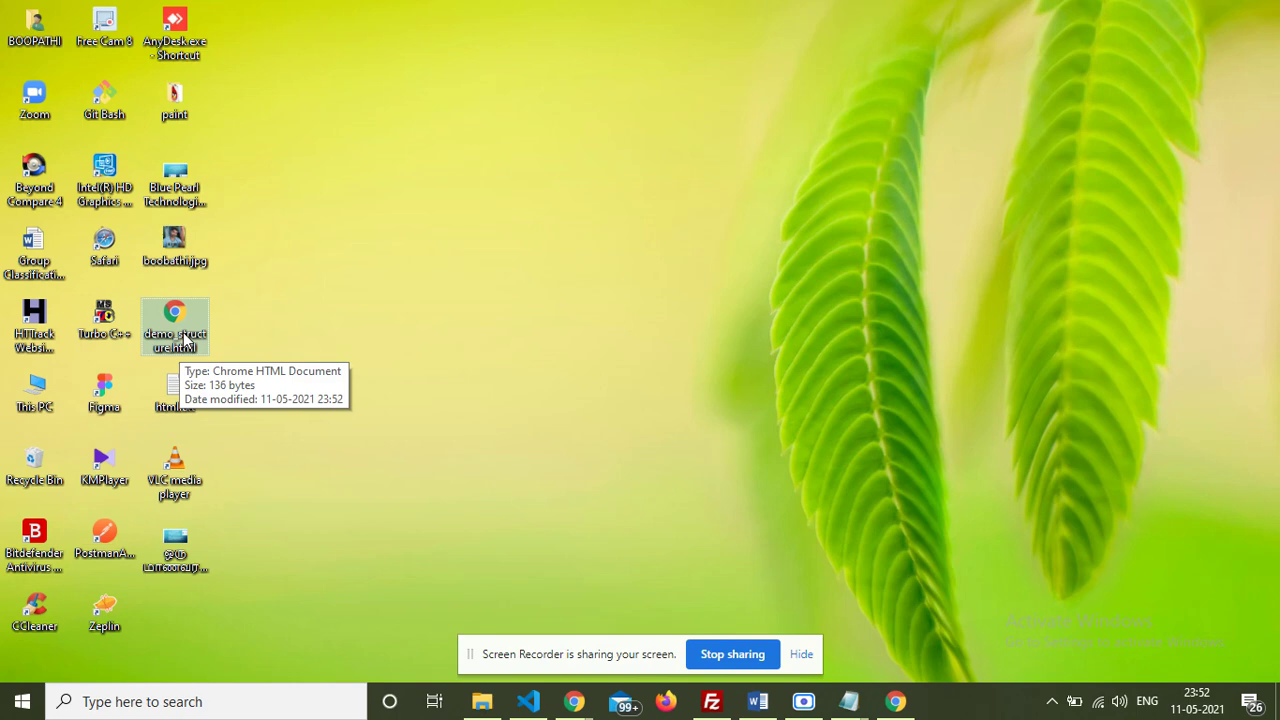
left_click(354, 353)
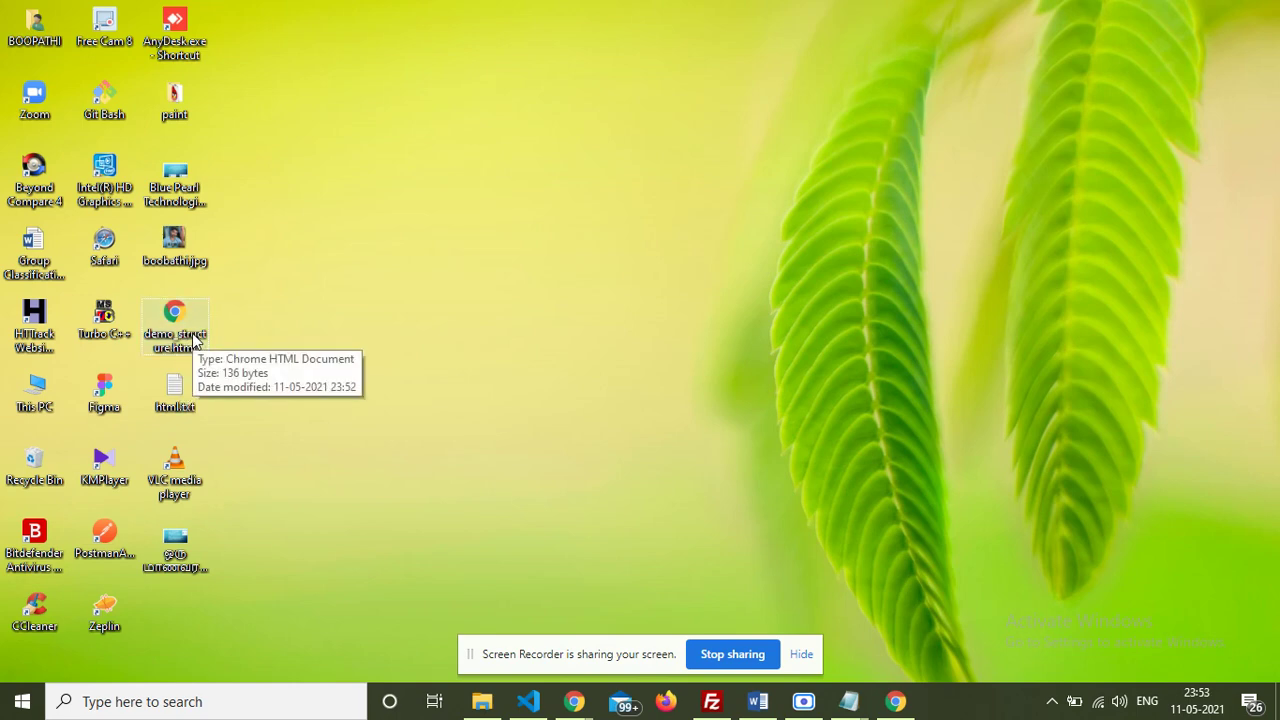
Step: Switch between the Google window and the source file, then reveal the desktop with Win+D
mouse_move(574, 701)
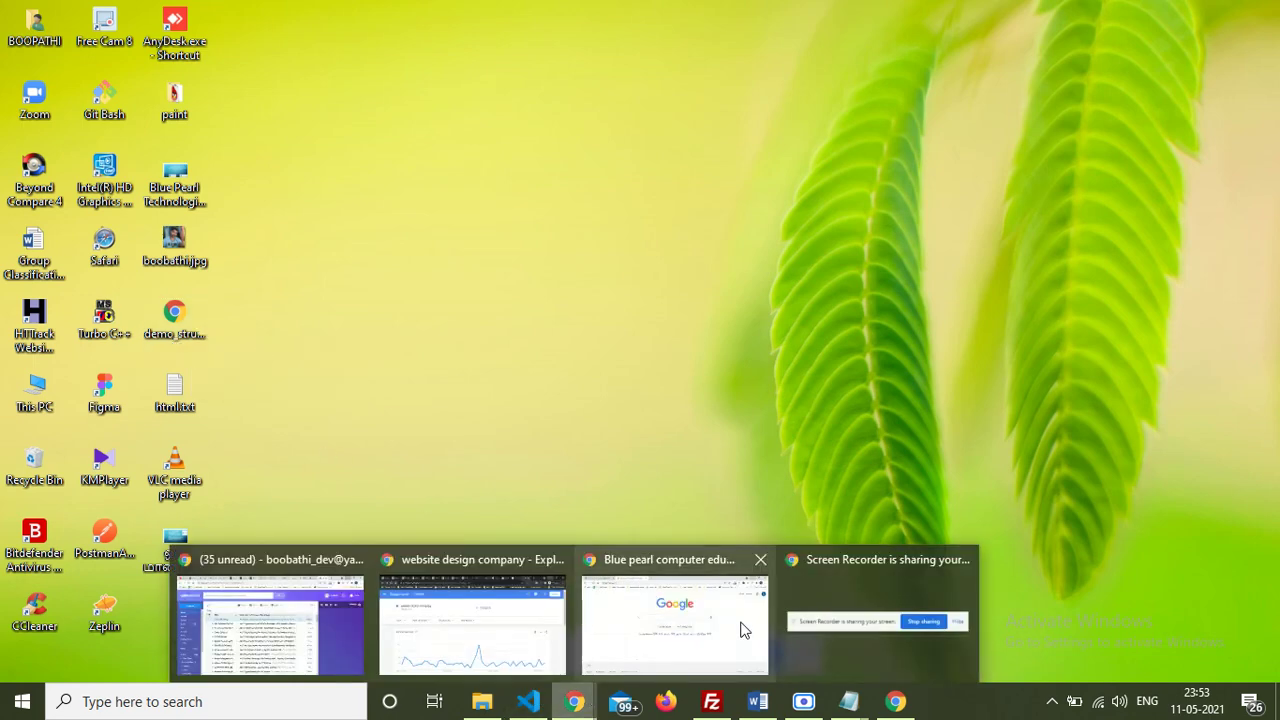
left_click(741, 630)
key("alt+Tab")
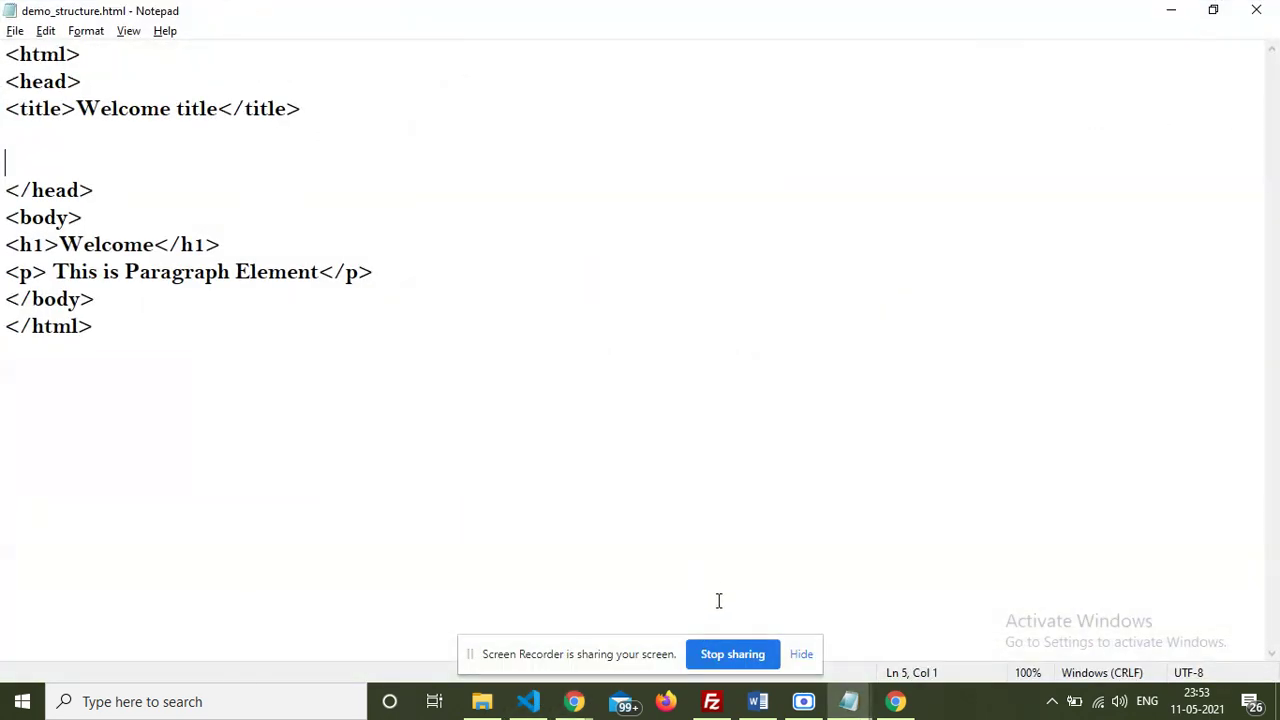
left_click(584, 704)
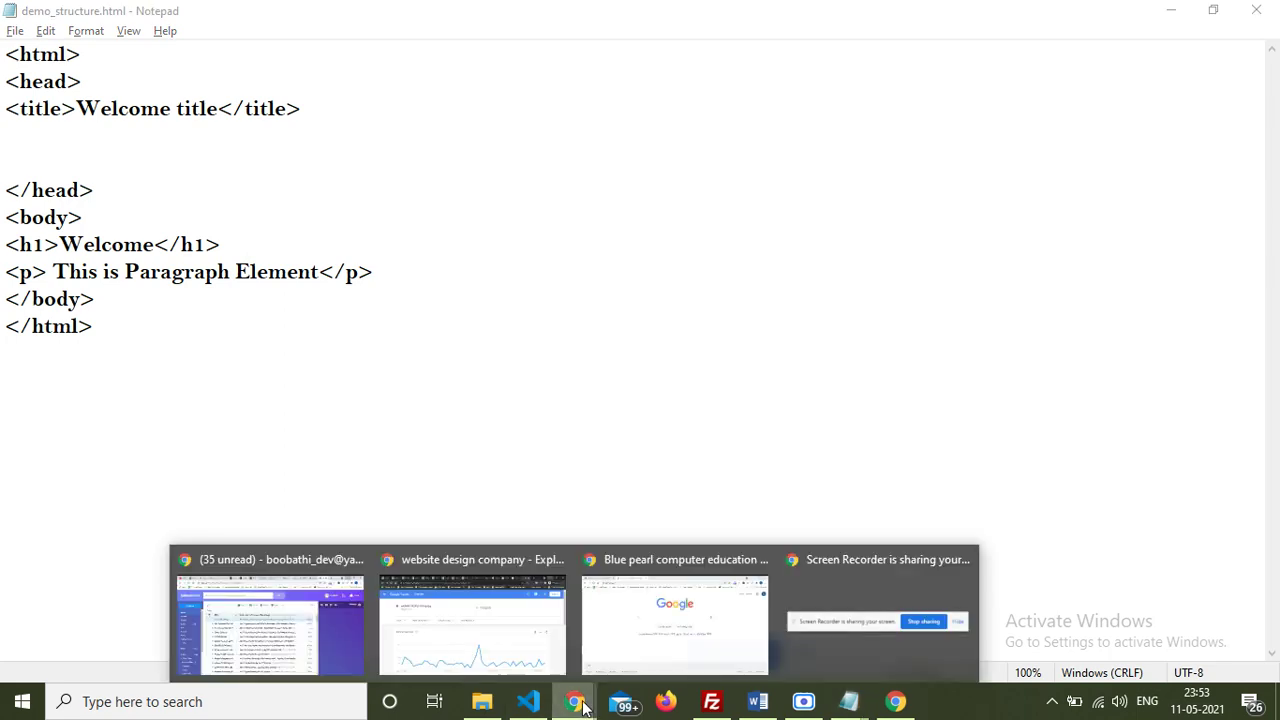
left_click(656, 644)
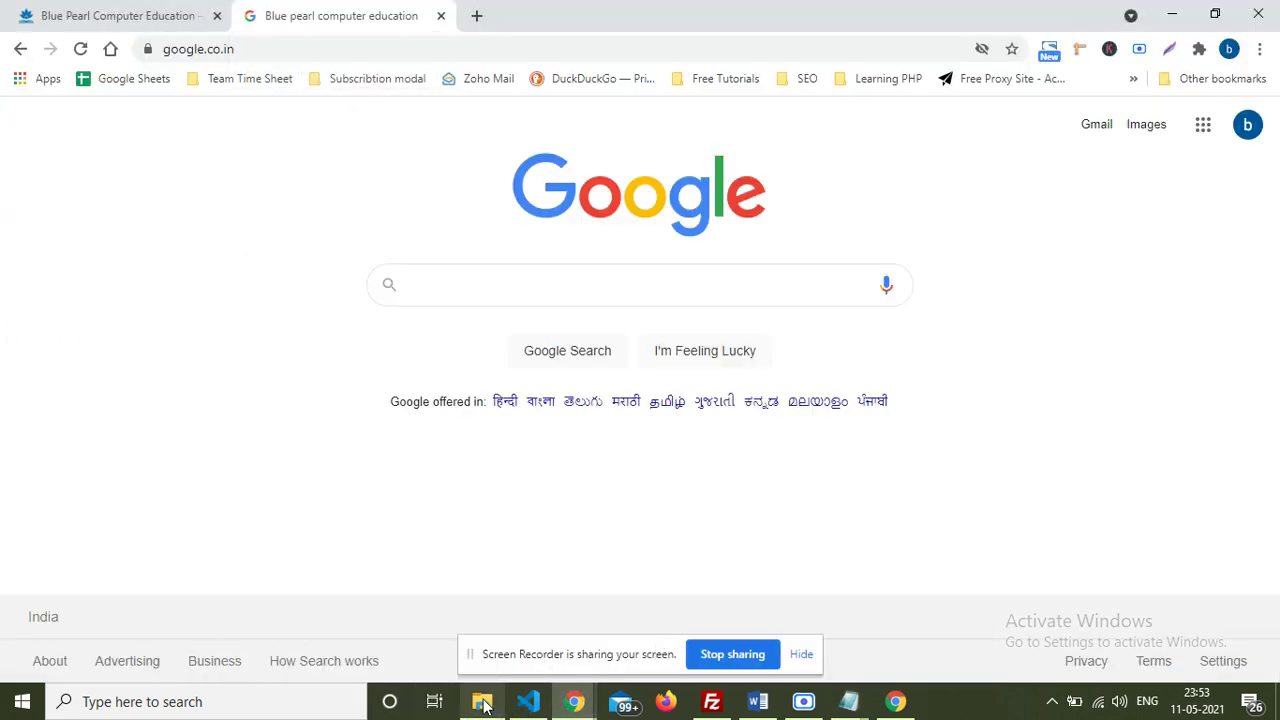
key("super+d")
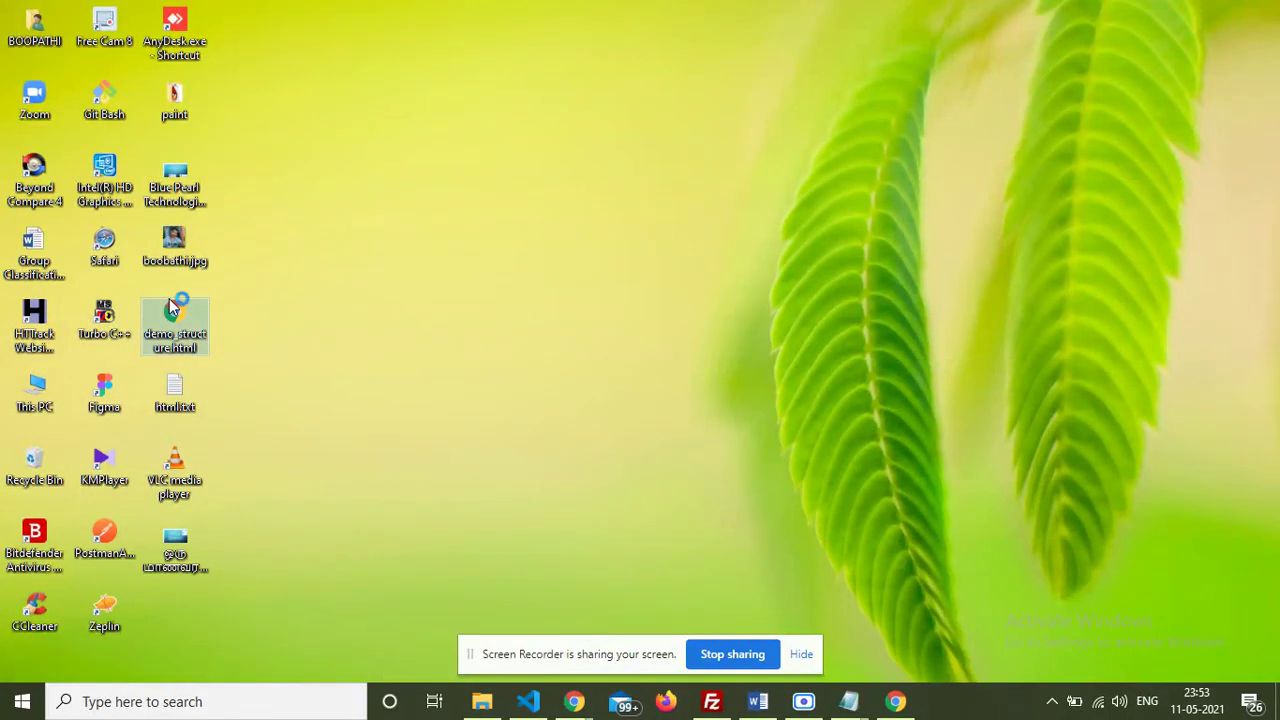
Step: Open demo_structure.html in Chrome from the desktop and launch Inspect, placing DevTools below the page
double_click(168, 298)
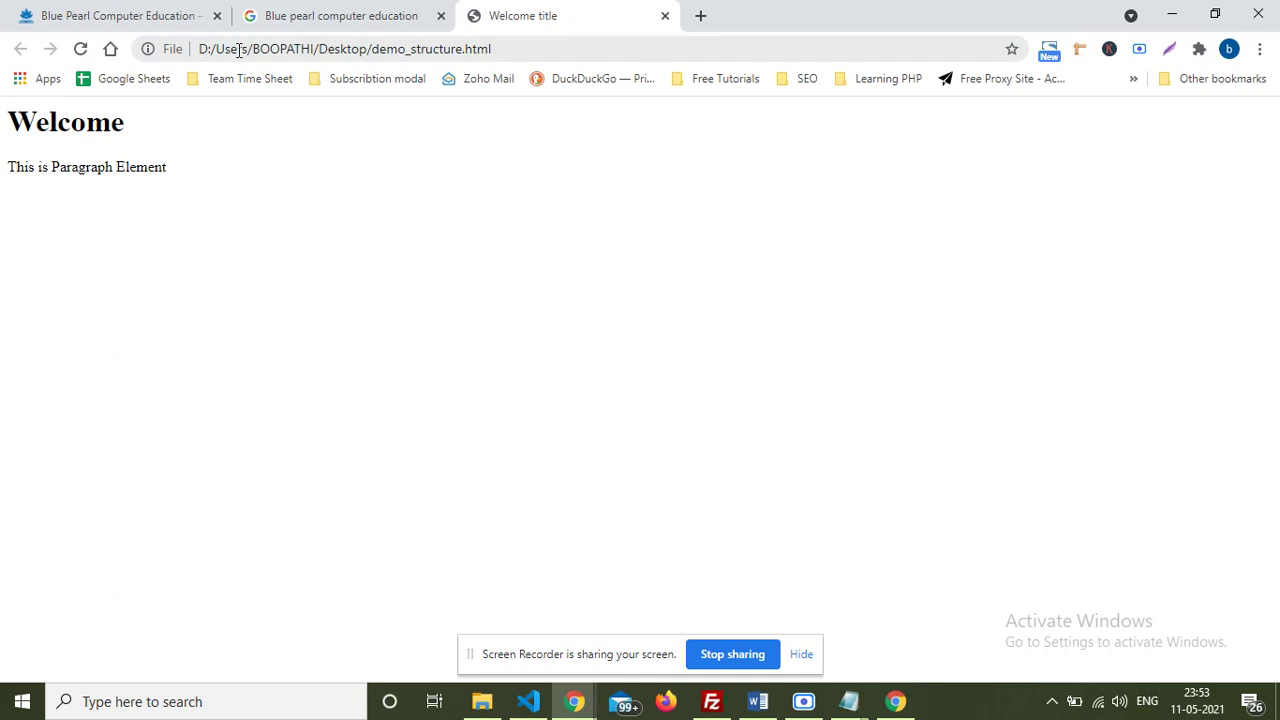
left_click_drag(336, 50, 523, 47)
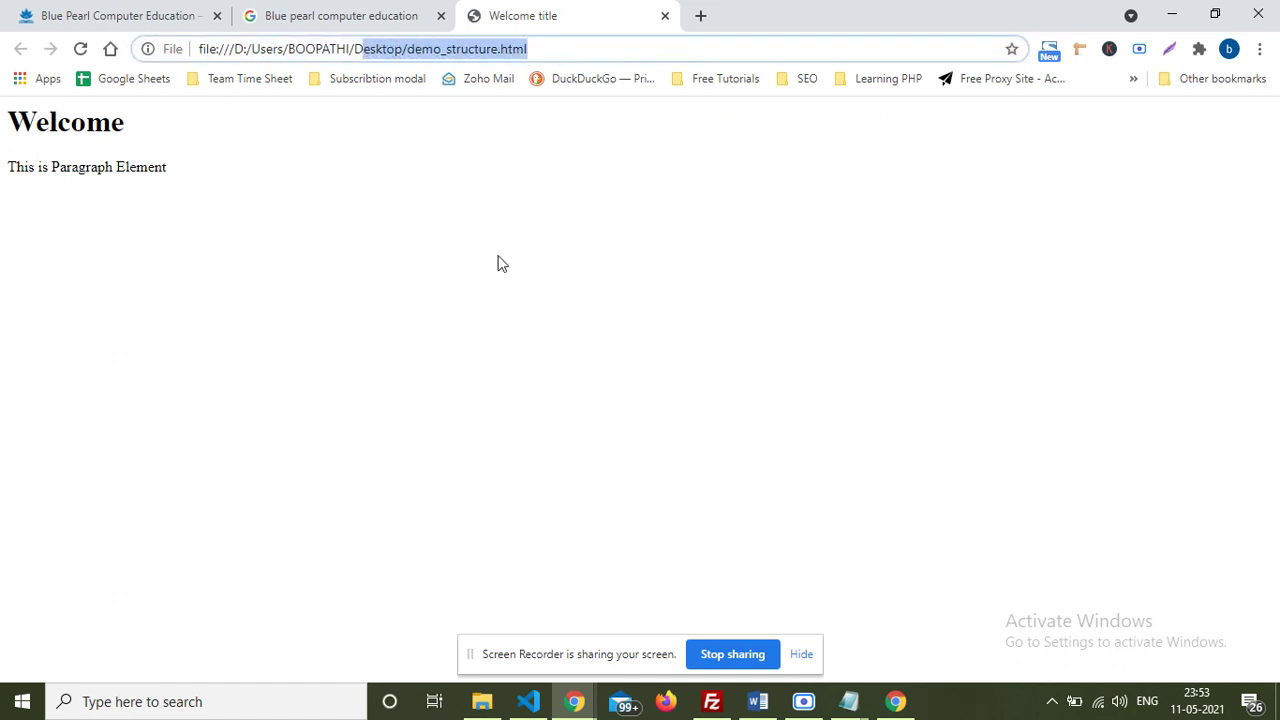
left_click(466, 212)
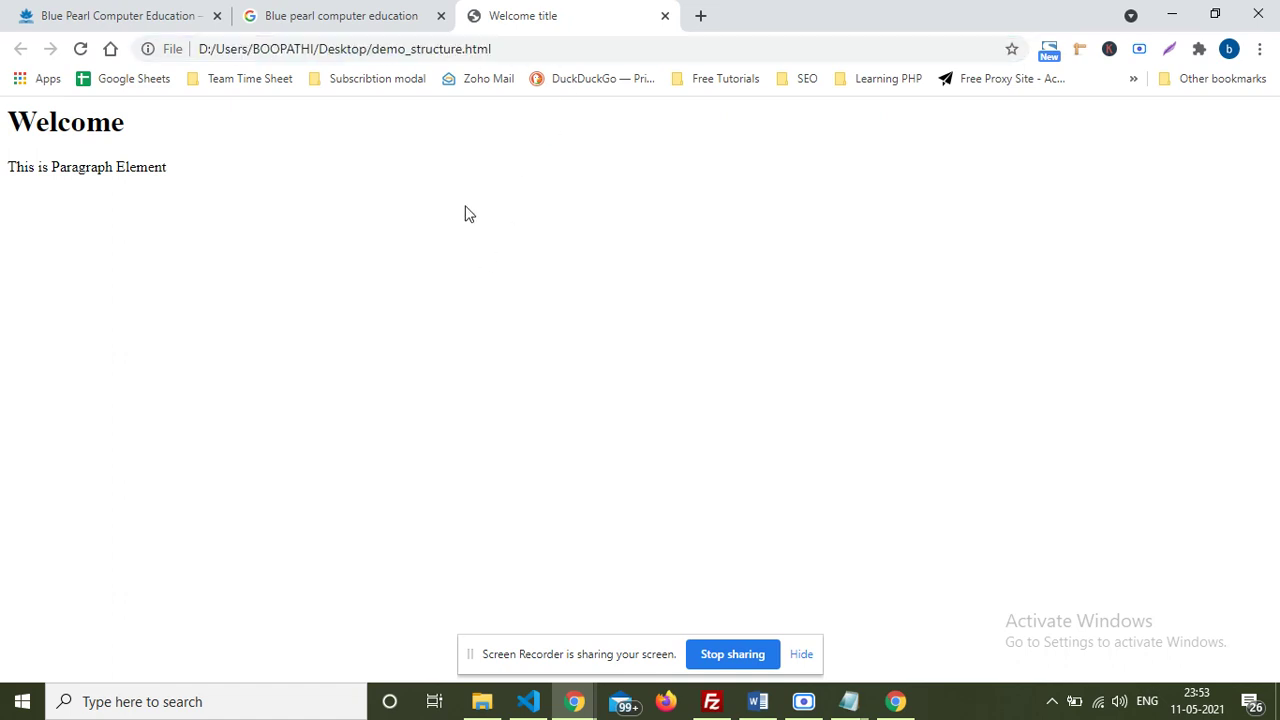
right_click(200, 305)
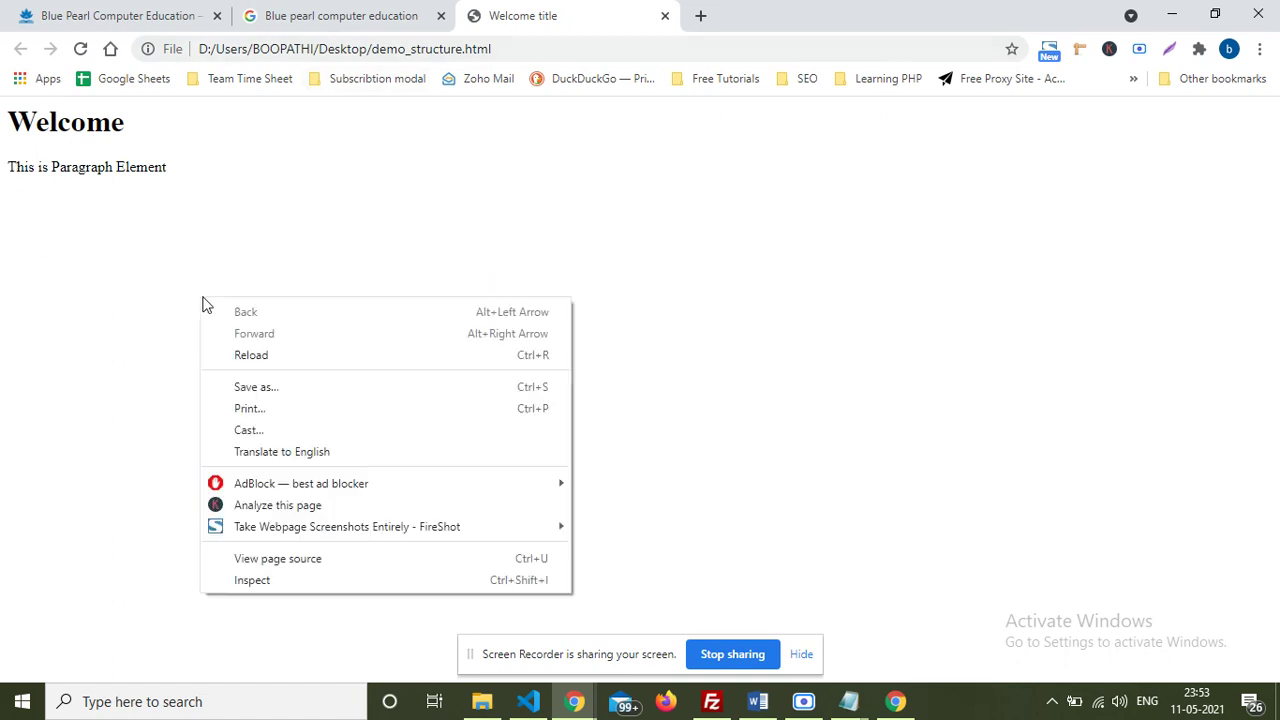
left_click(313, 585)
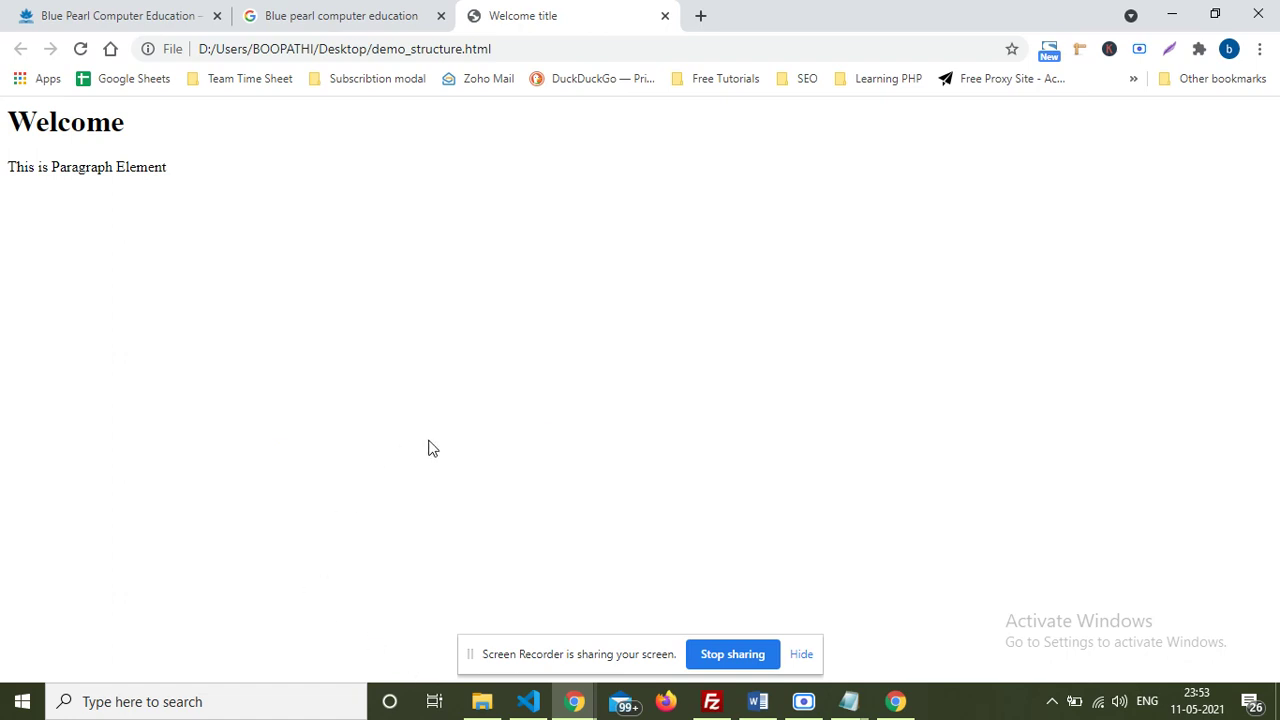
left_click_drag(303, 267, 222, 248)
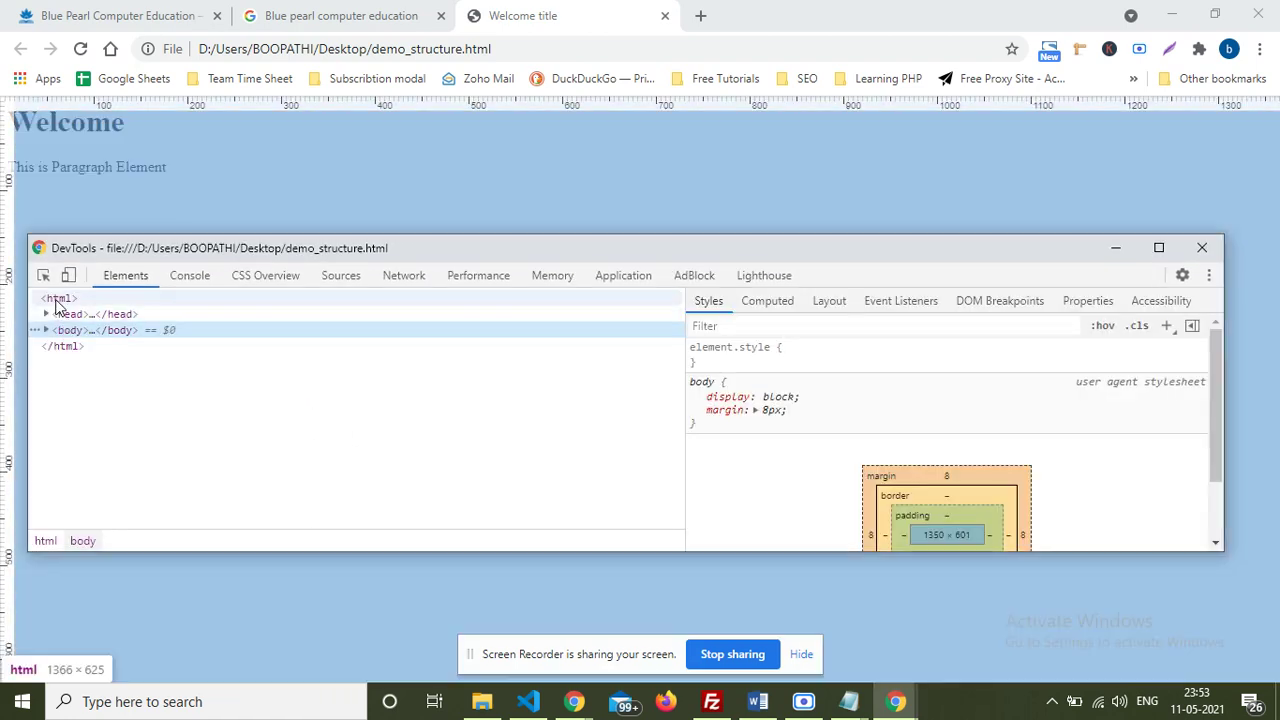
Step: Expand the head and body nodes in Elements and select the title, then the h1 element
left_click(57, 304)
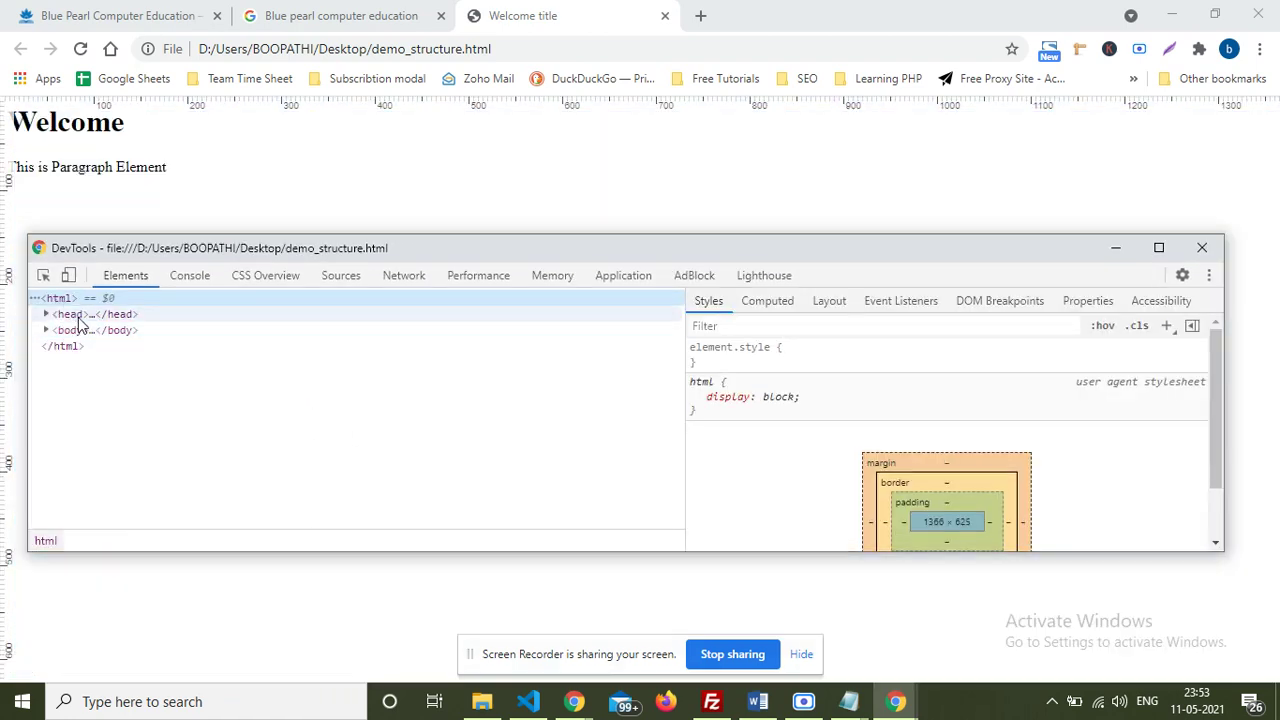
left_click(46, 315)
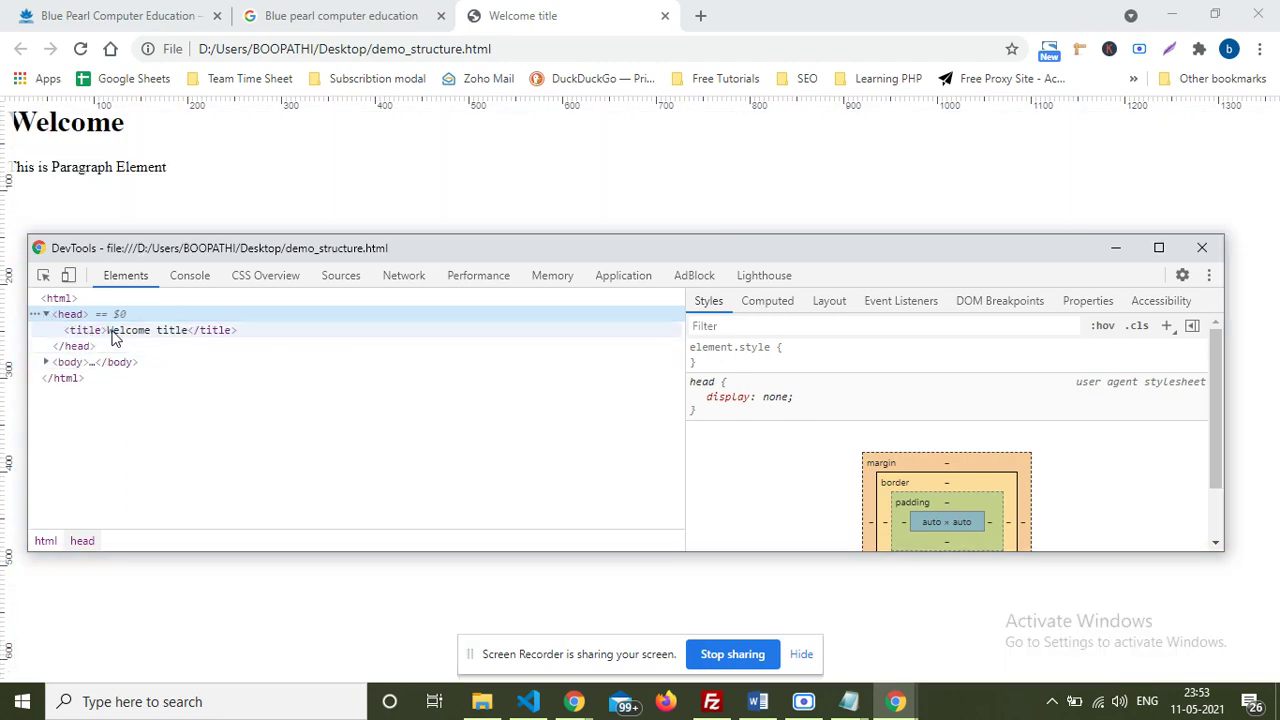
left_click(117, 336)
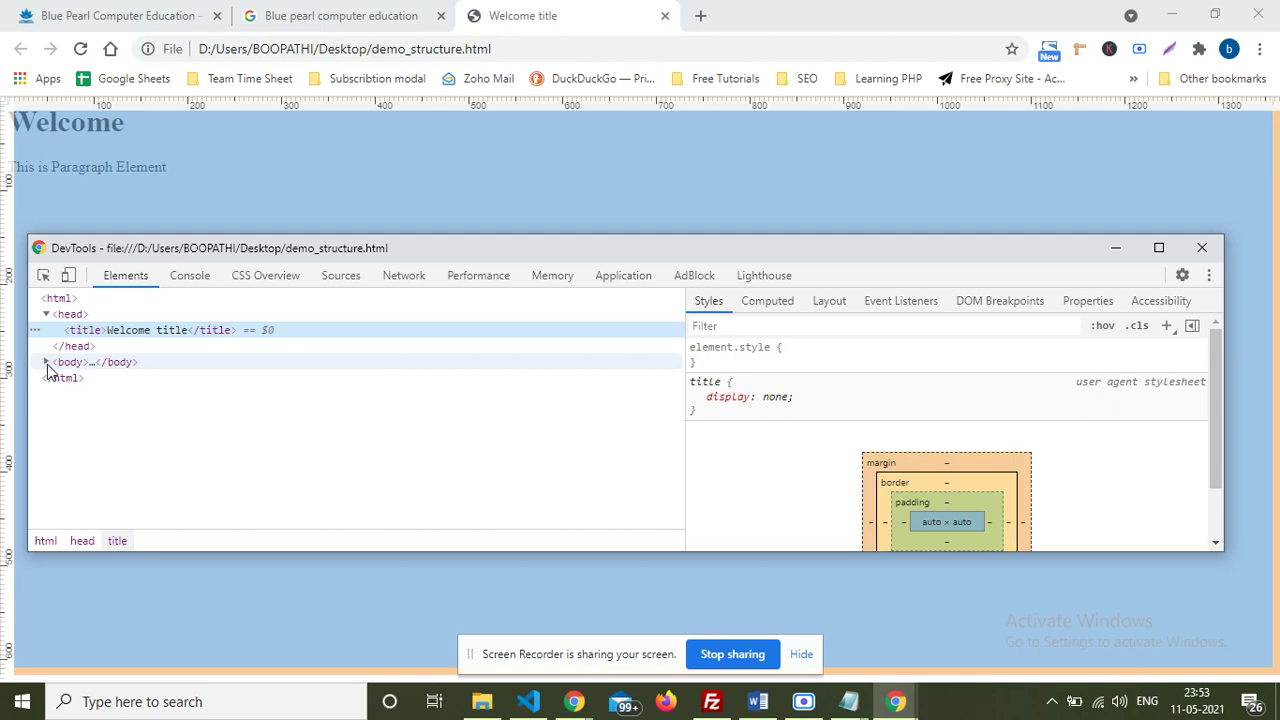
left_click(46, 362)
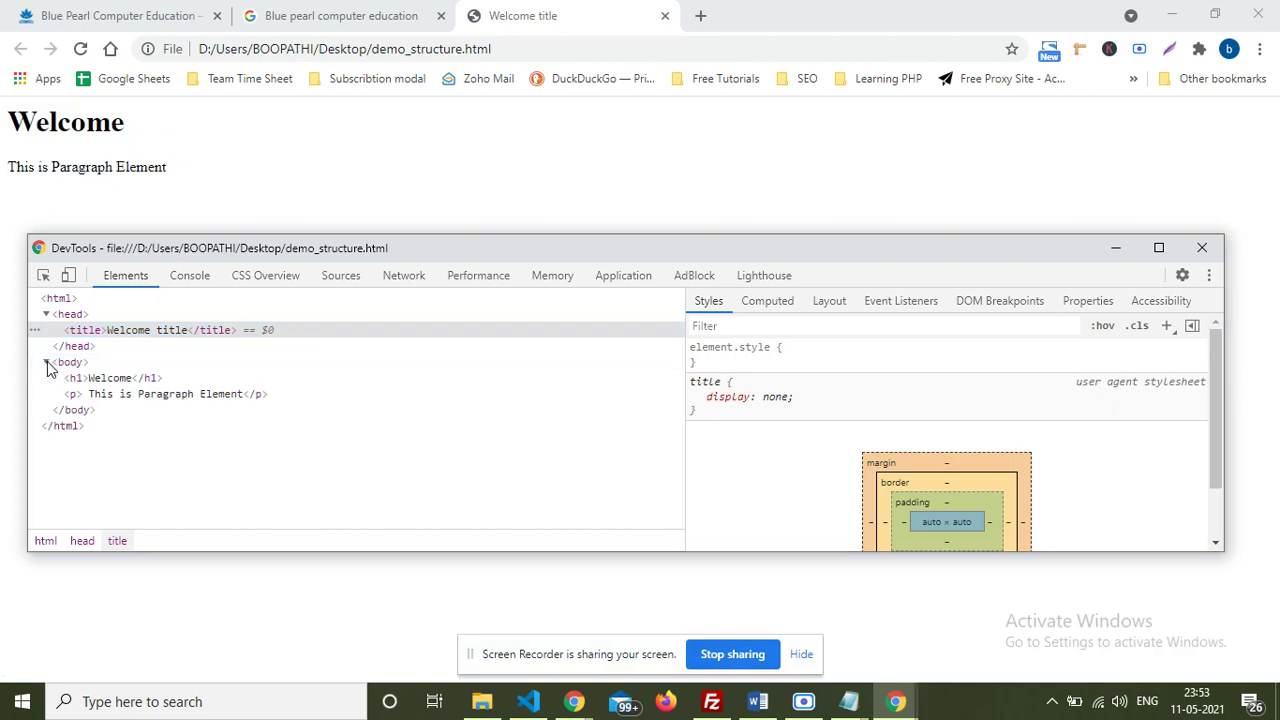
left_click(76, 380)
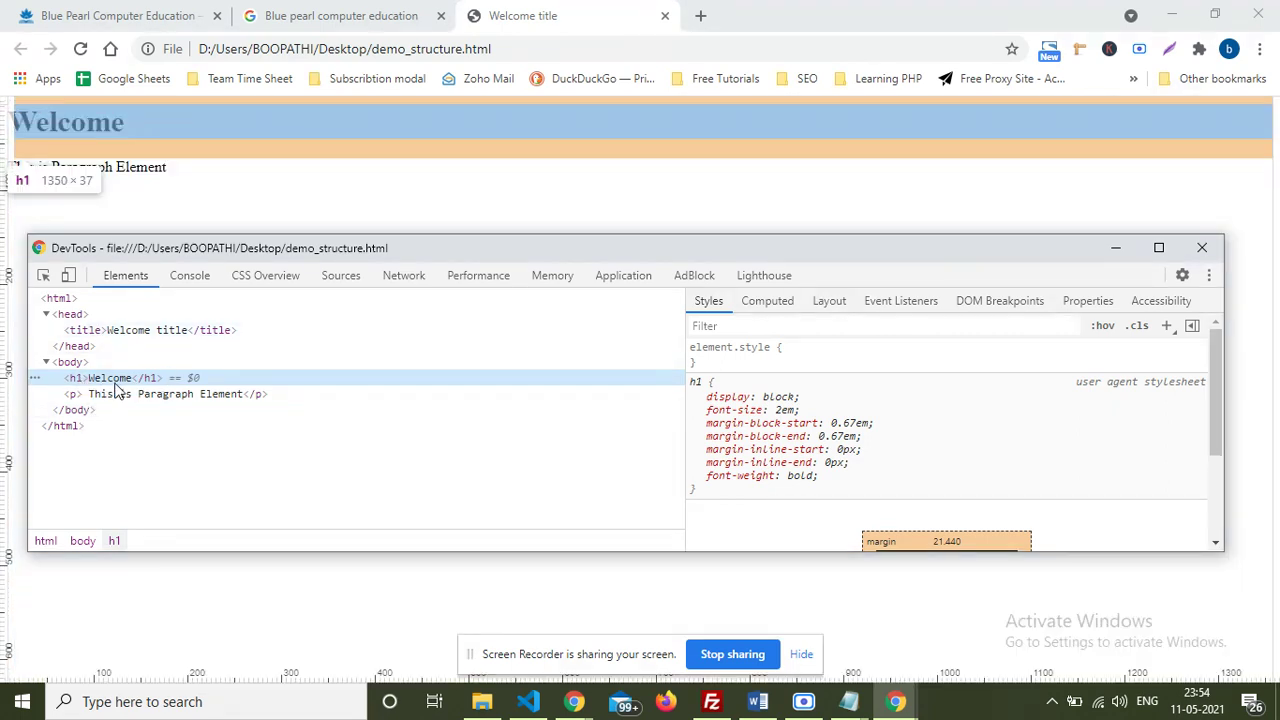
Step: Compare the Welcome heading and paragraph on the page with their nodes, ending on the h1 default styles
key("F12")
left_click_drag(6, 122, 135, 133)
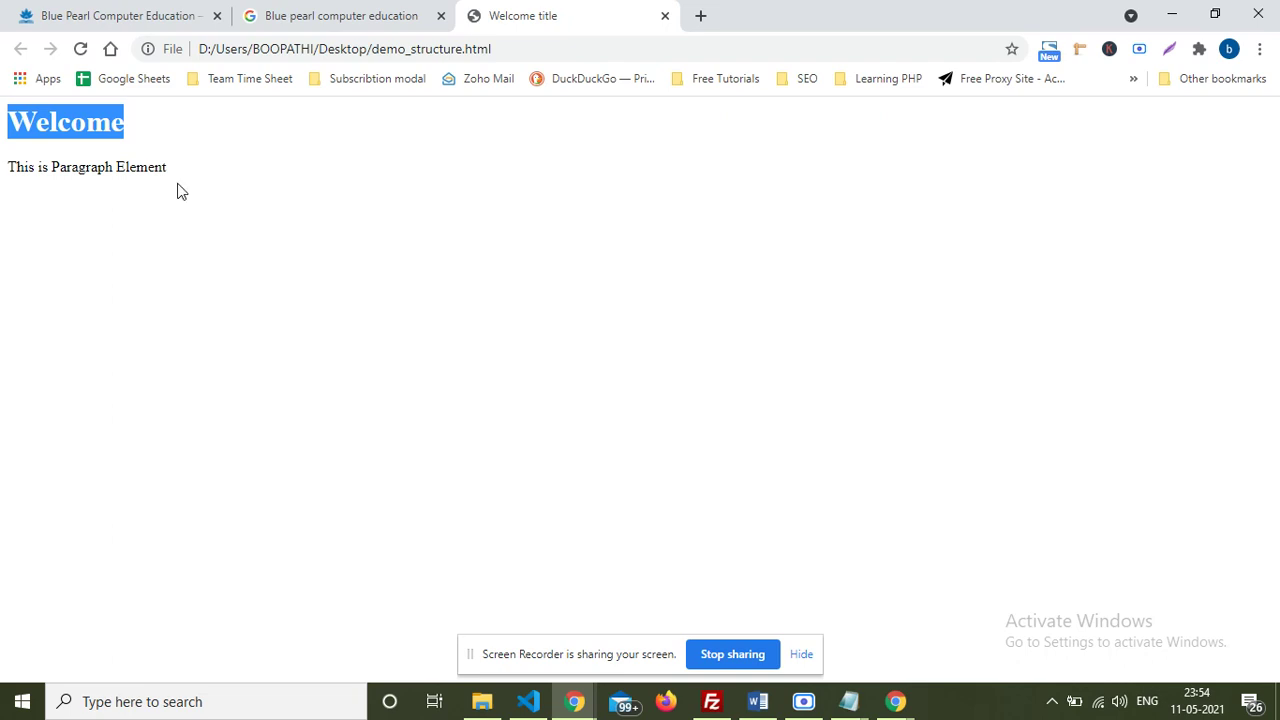
key("F12")
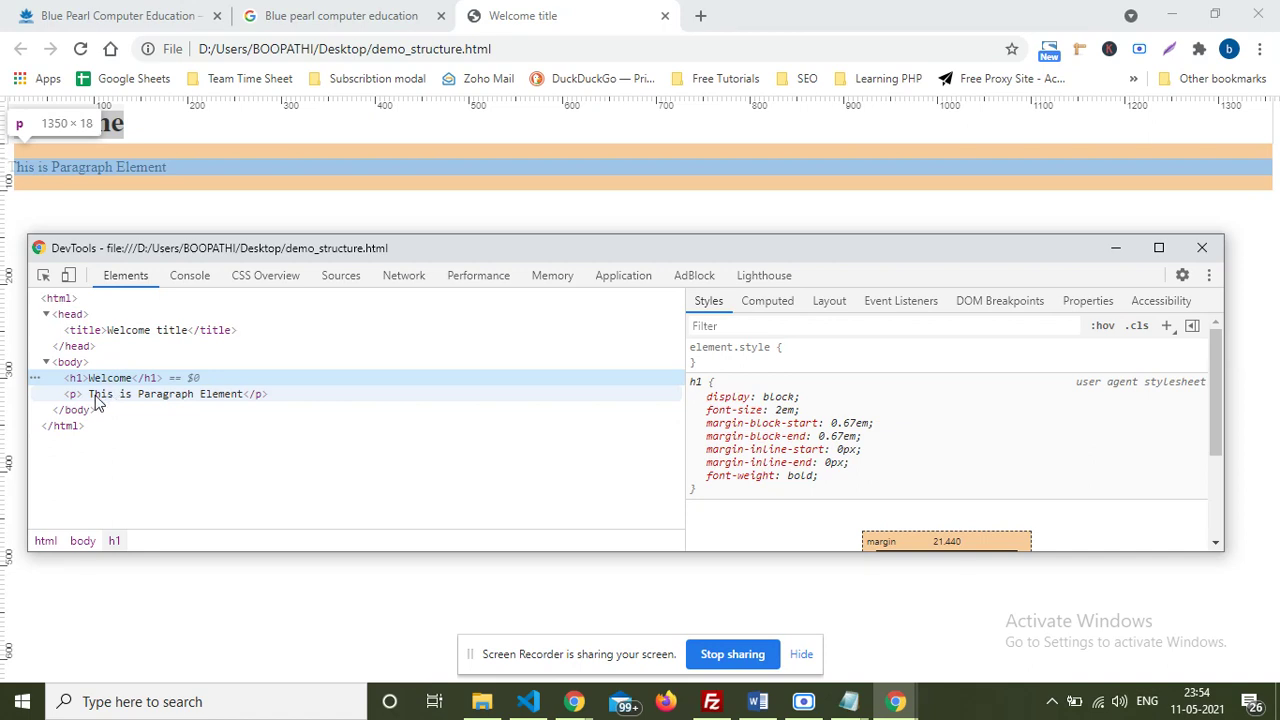
left_click(97, 400)
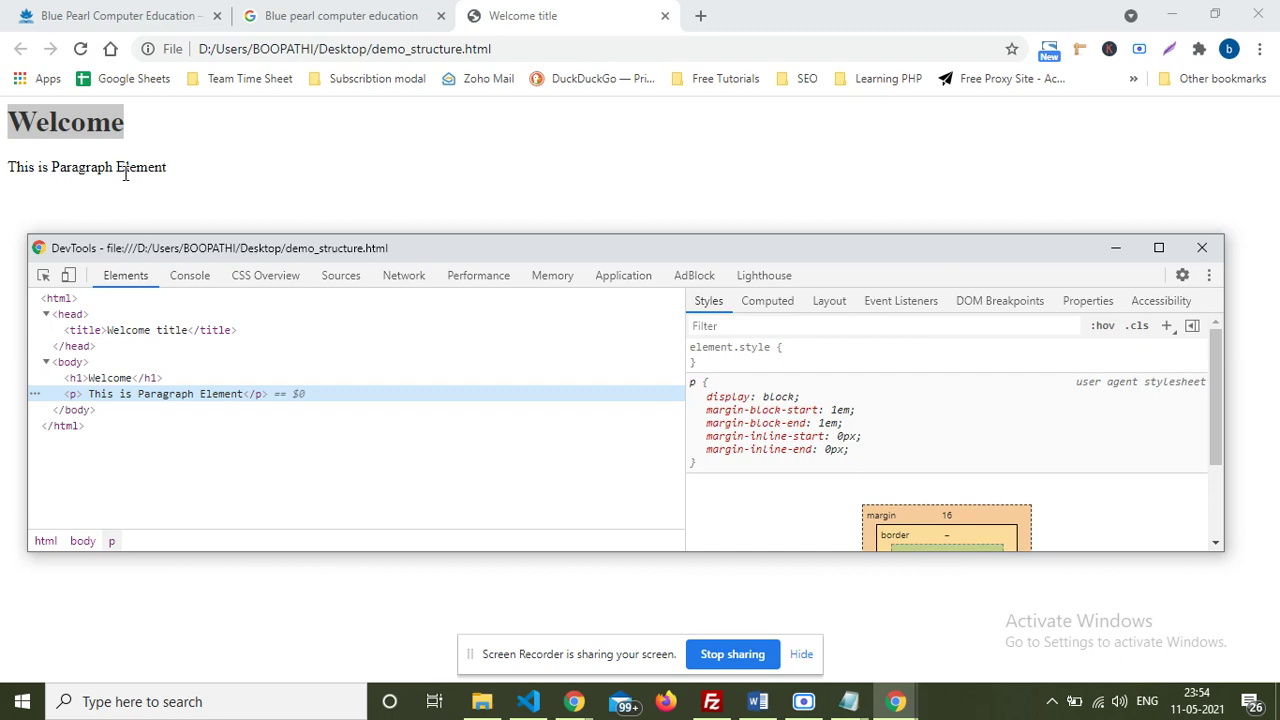
left_click_drag(3, 168, 186, 170)
left_click(200, 334)
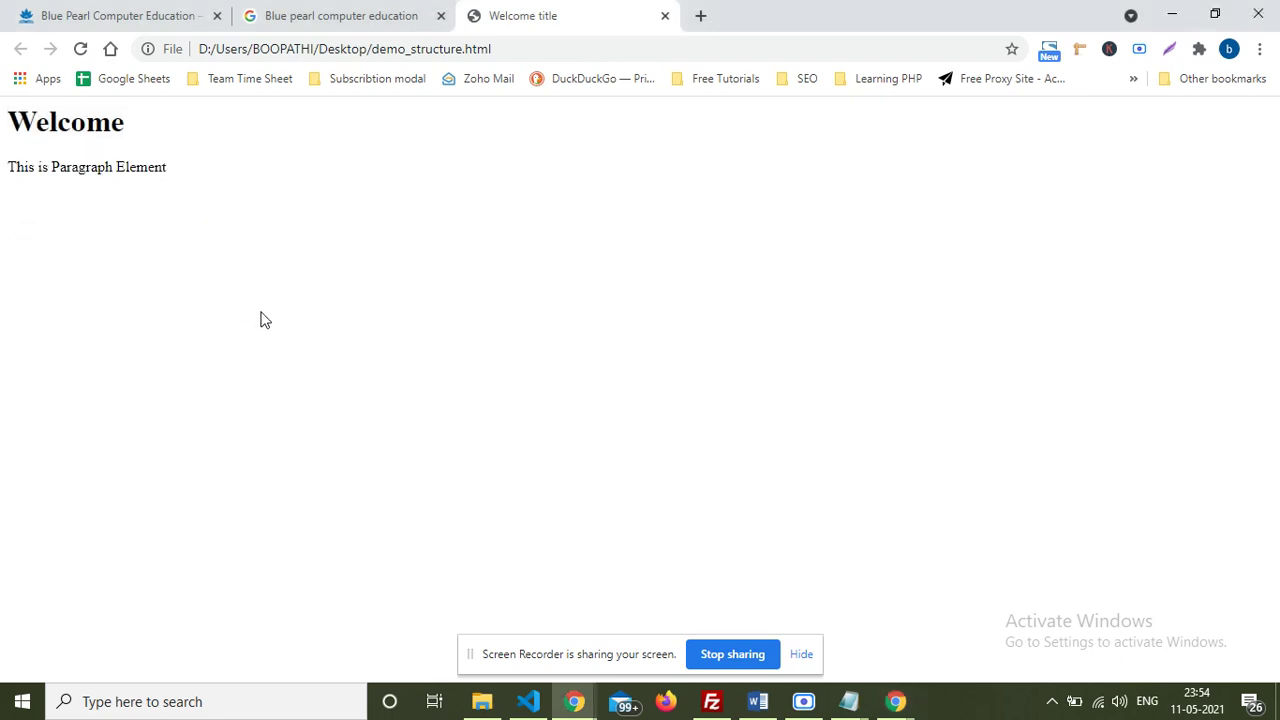
key("ctrl+shift+i")
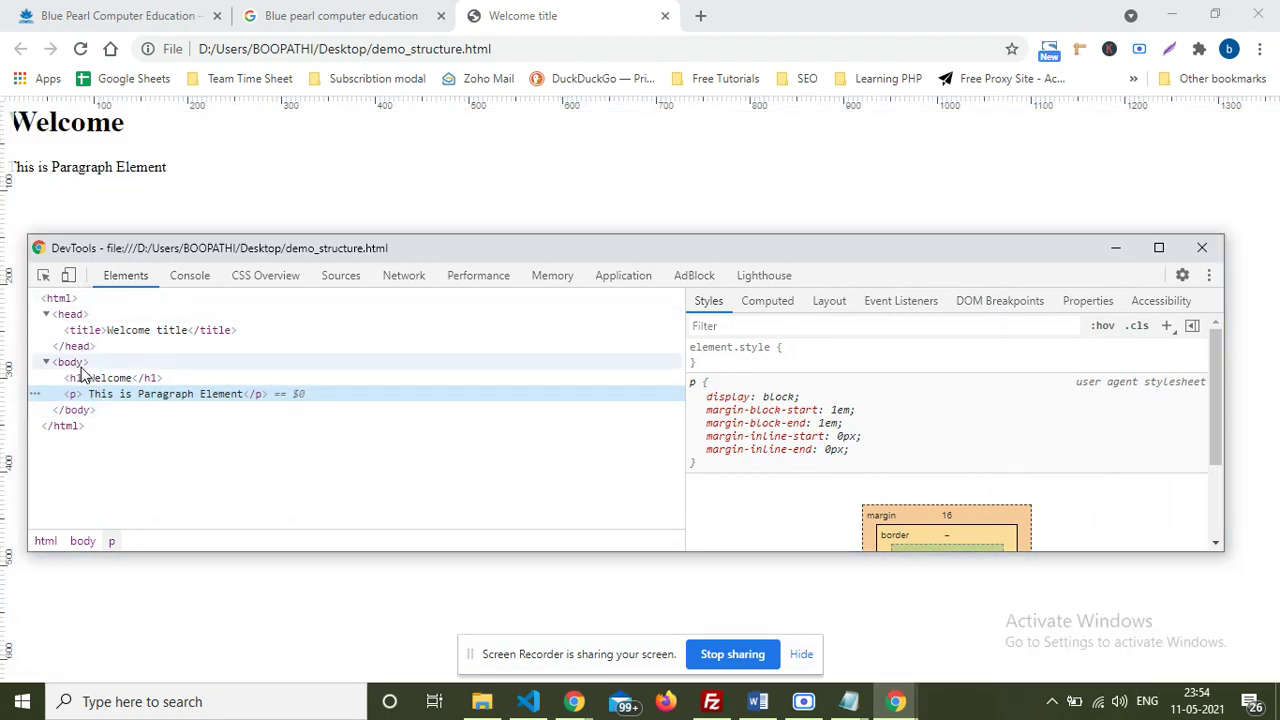
left_click(90, 378)
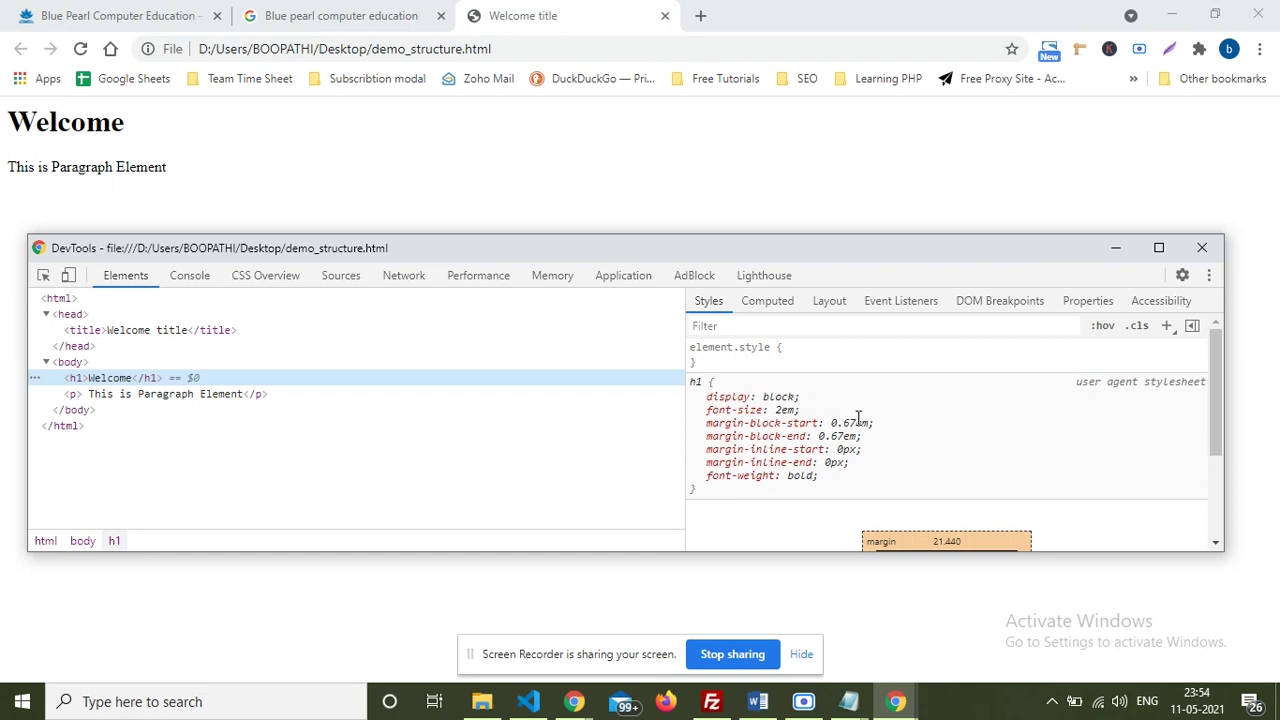
left_click(697, 382)
left_click_drag(706, 412, 866, 416)
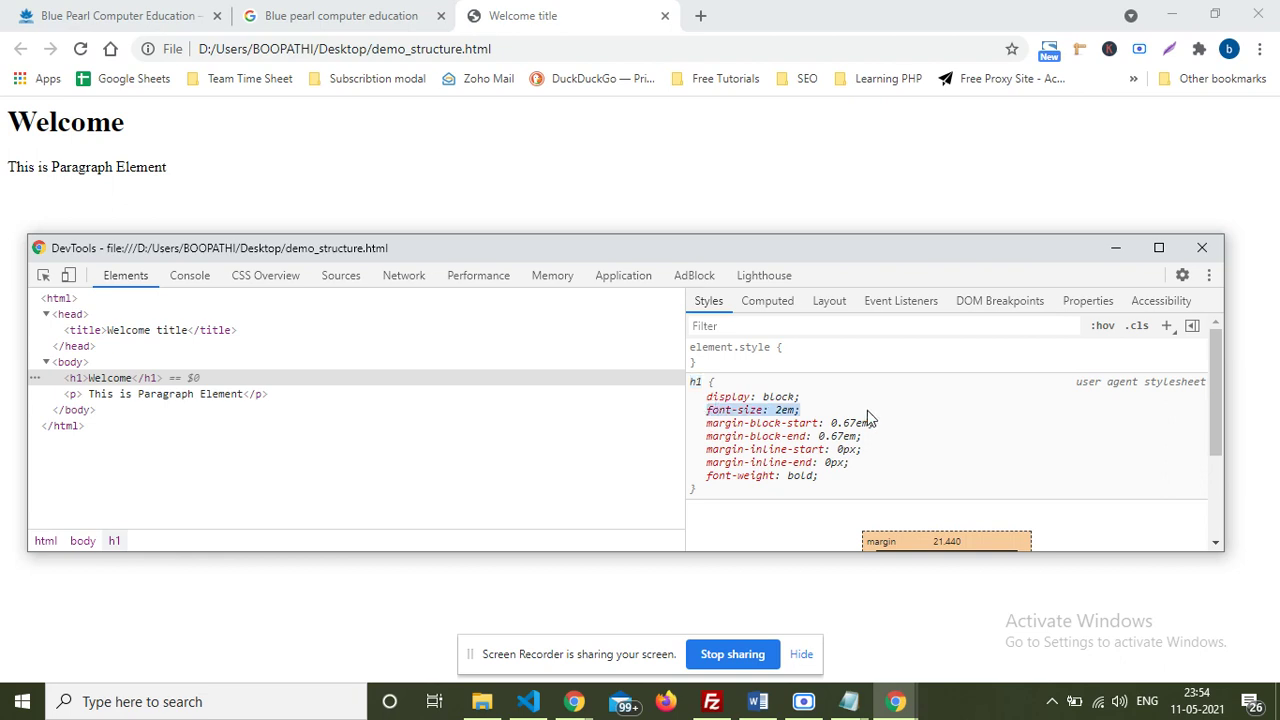
left_click_drag(1072, 386, 1210, 385)
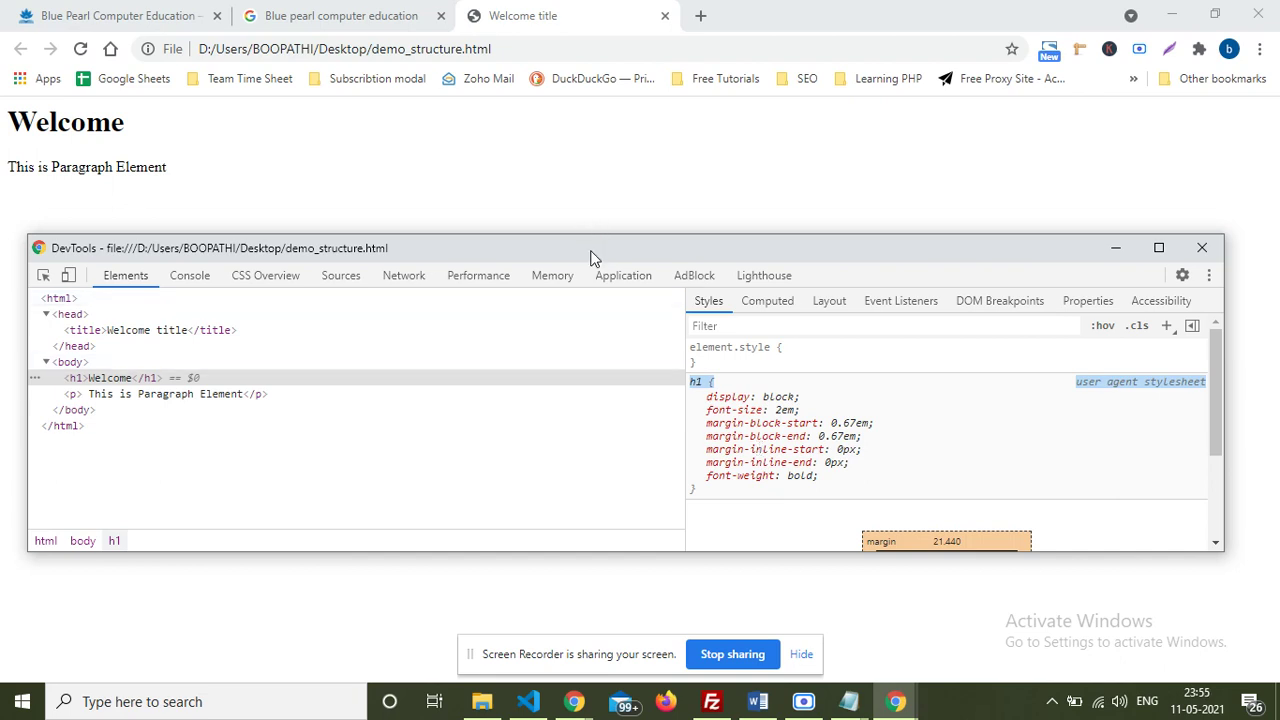
left_click_drag(595, 250, 598, 234)
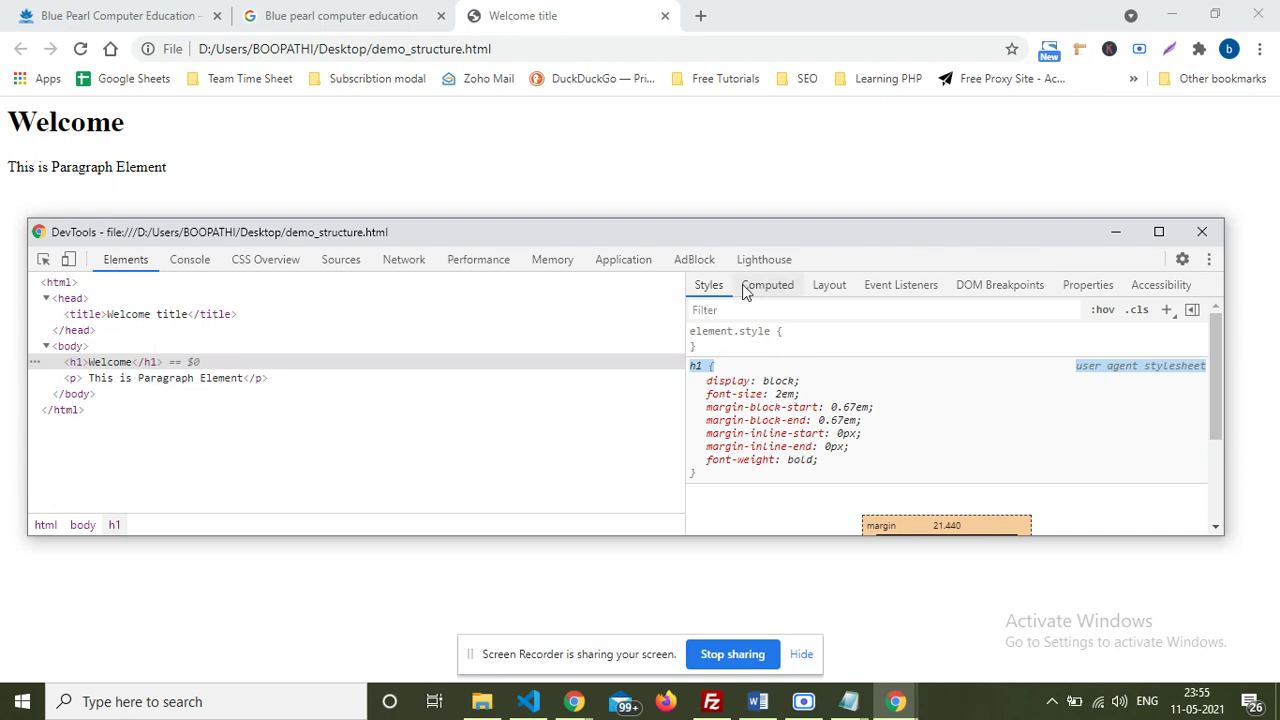
scroll(927, 433, "down", 1)
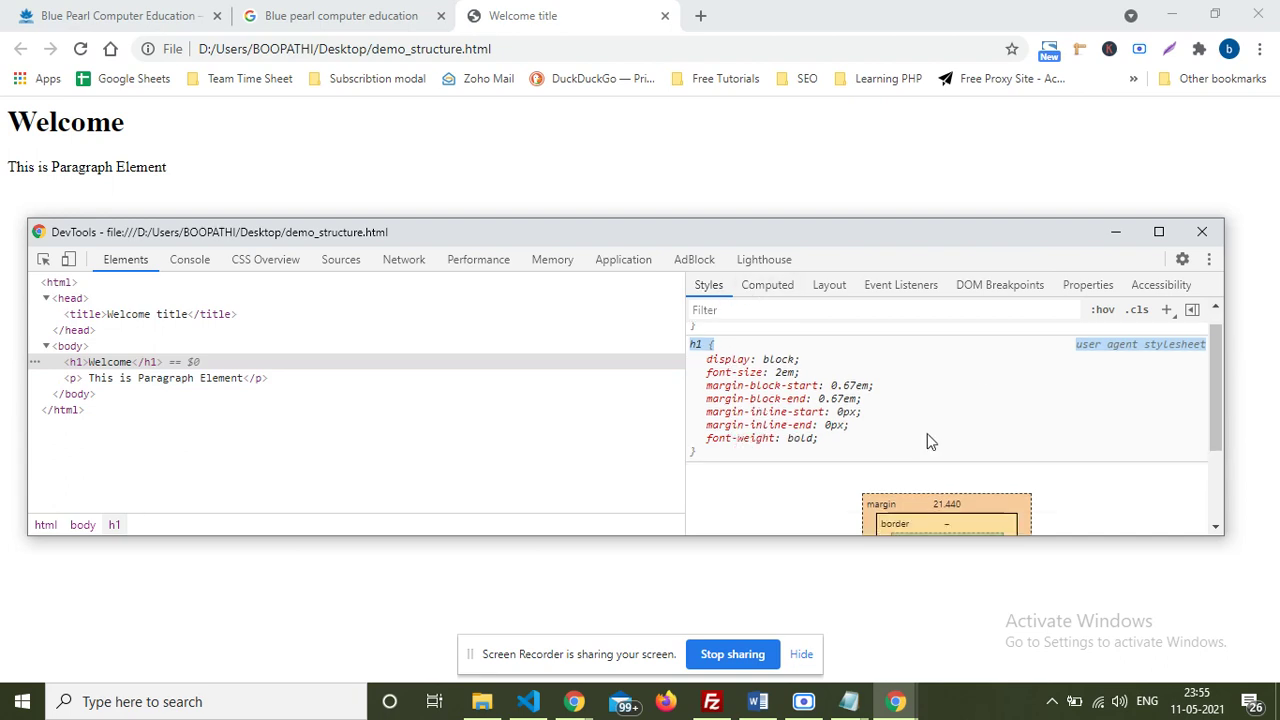
scroll(805, 432, "down", 3)
scroll(805, 432, "up", 4)
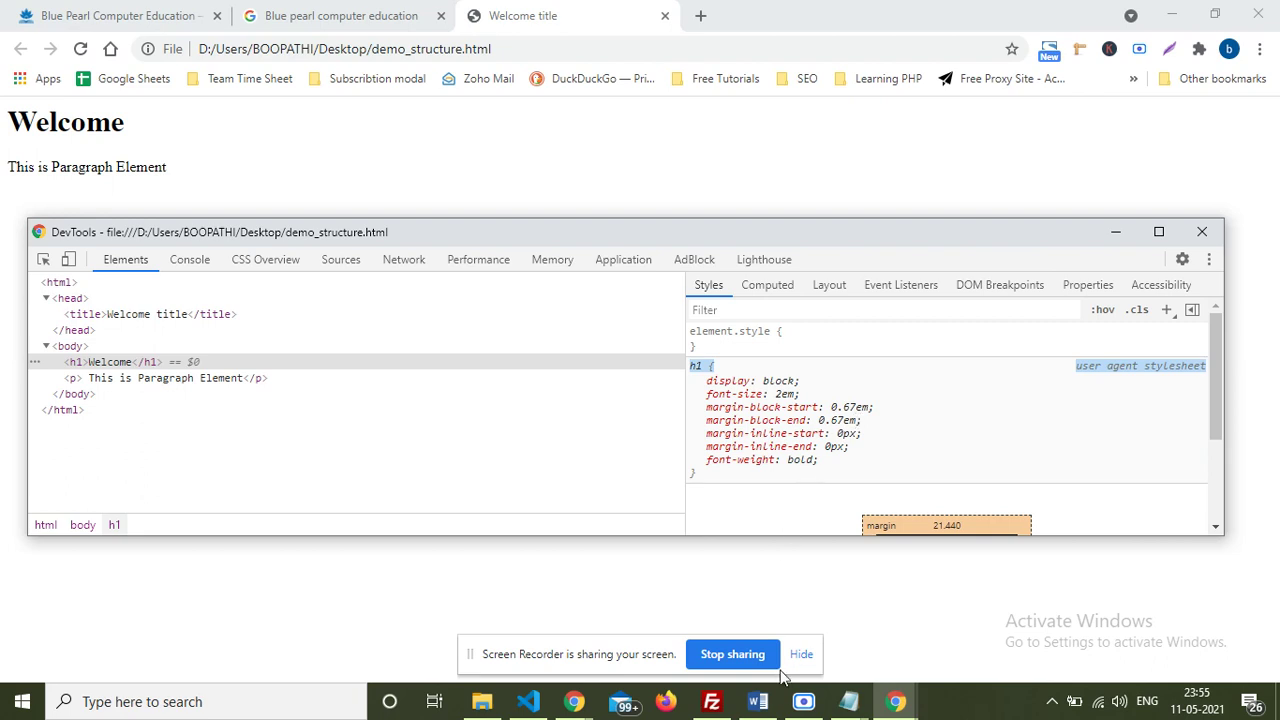
Step: Add the line 'css- cascading style sheet' at the end of the html.txt notes
left_click(848, 702)
left_click(802, 651)
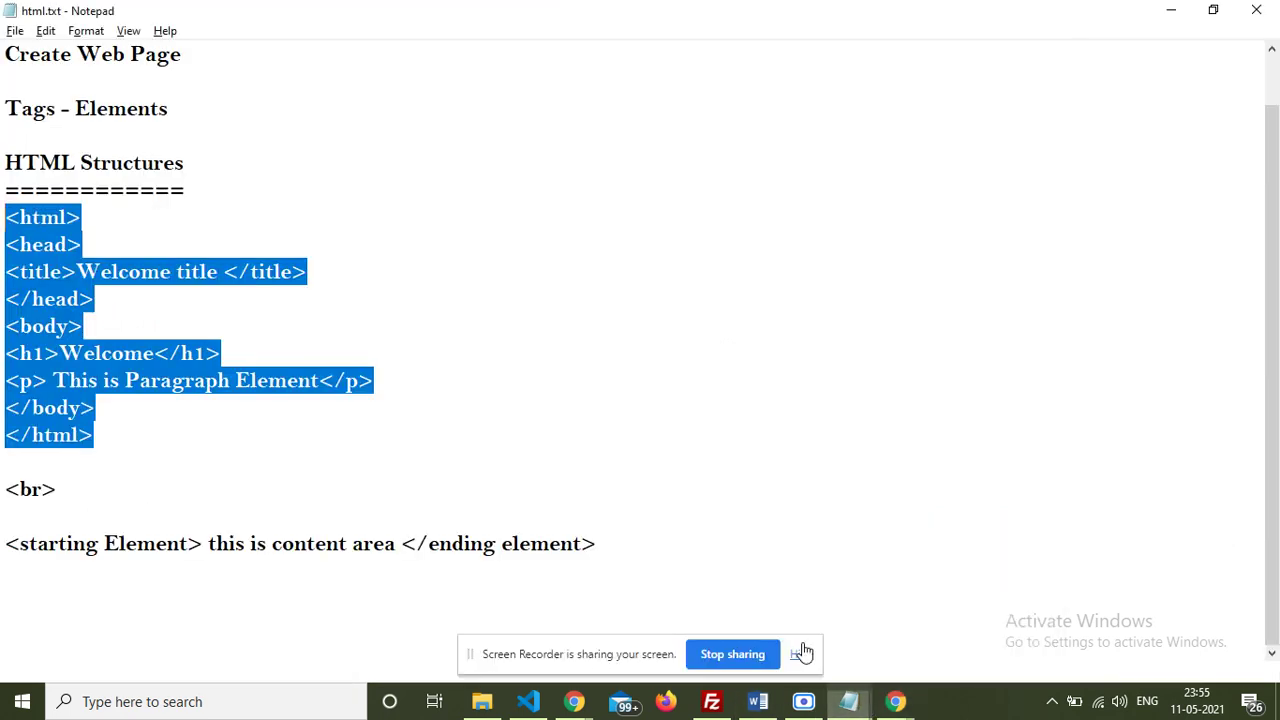
left_click(245, 510)
left_click(757, 545)
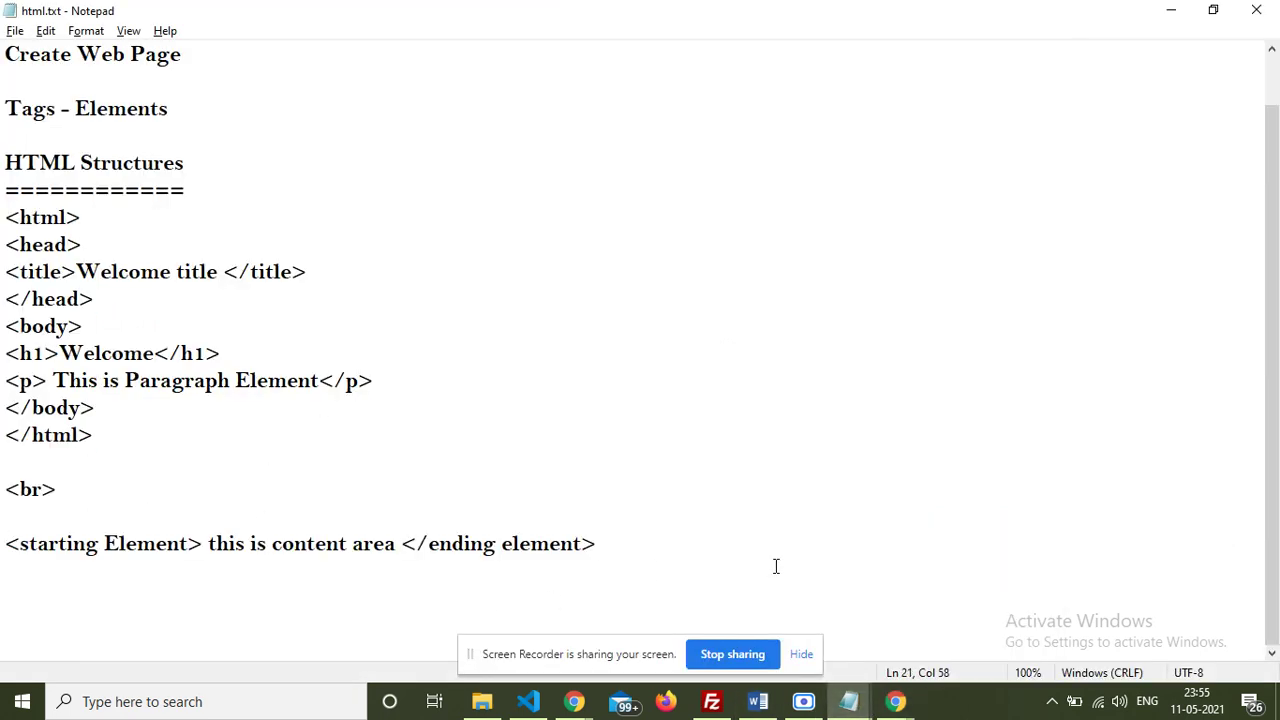
key("Return")
key("Return")
key("Return")
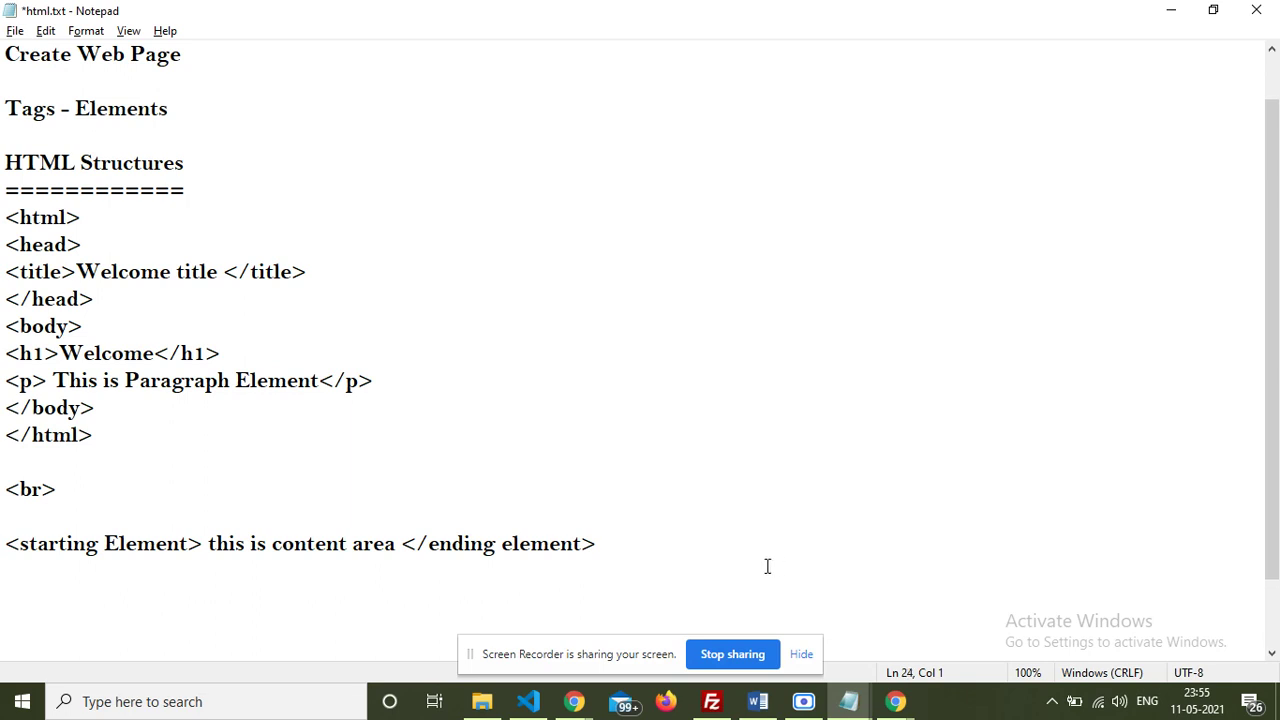
scroll(770, 570, "down", 1)
type("css-")
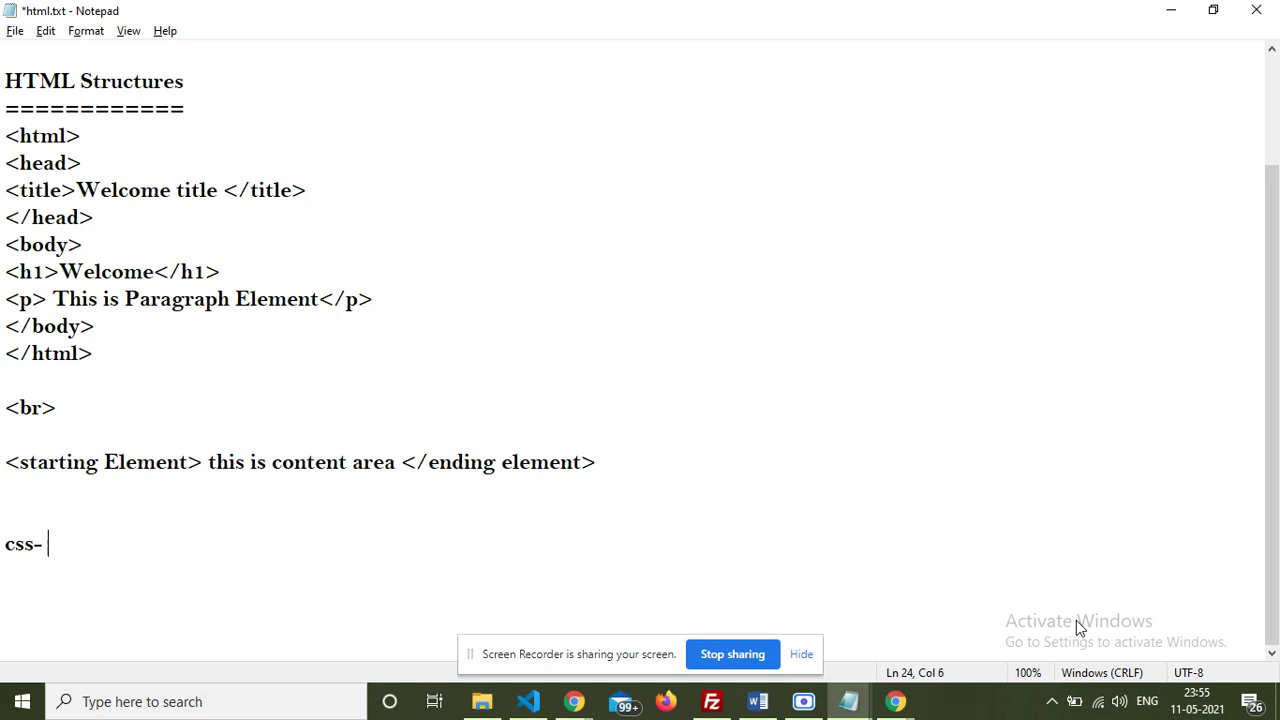
type(" cascading")
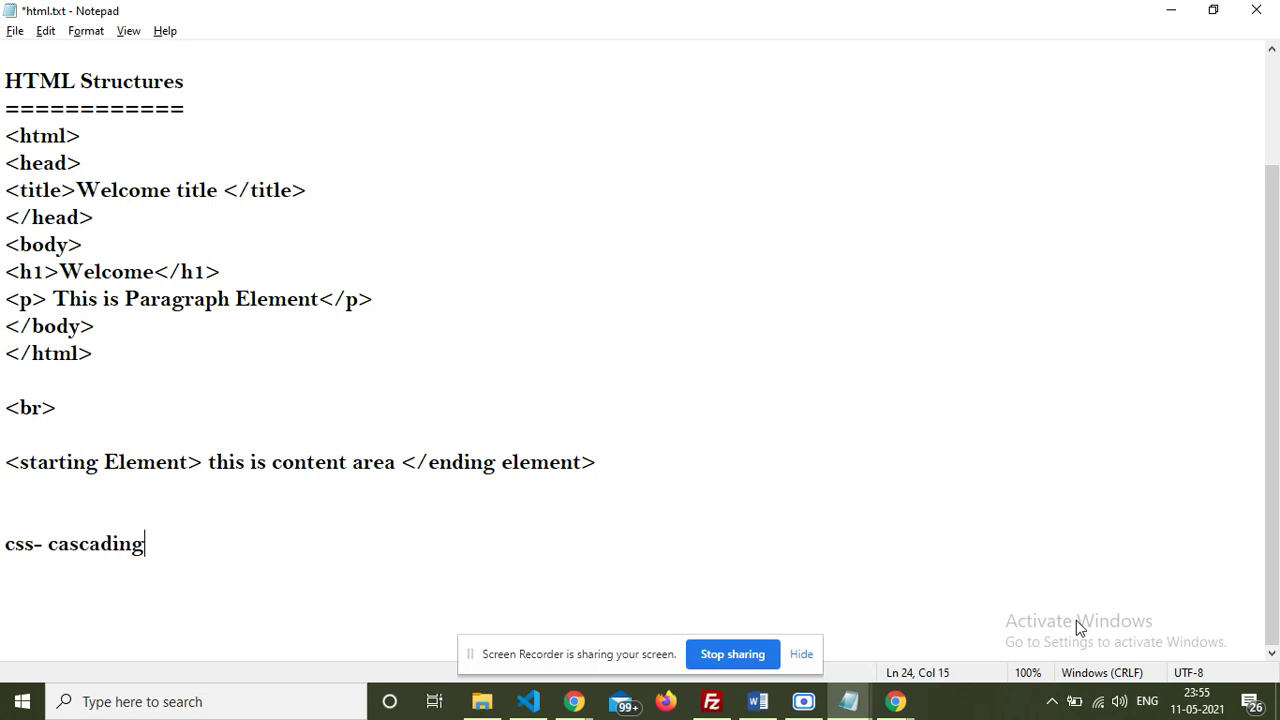
type(" style sh")
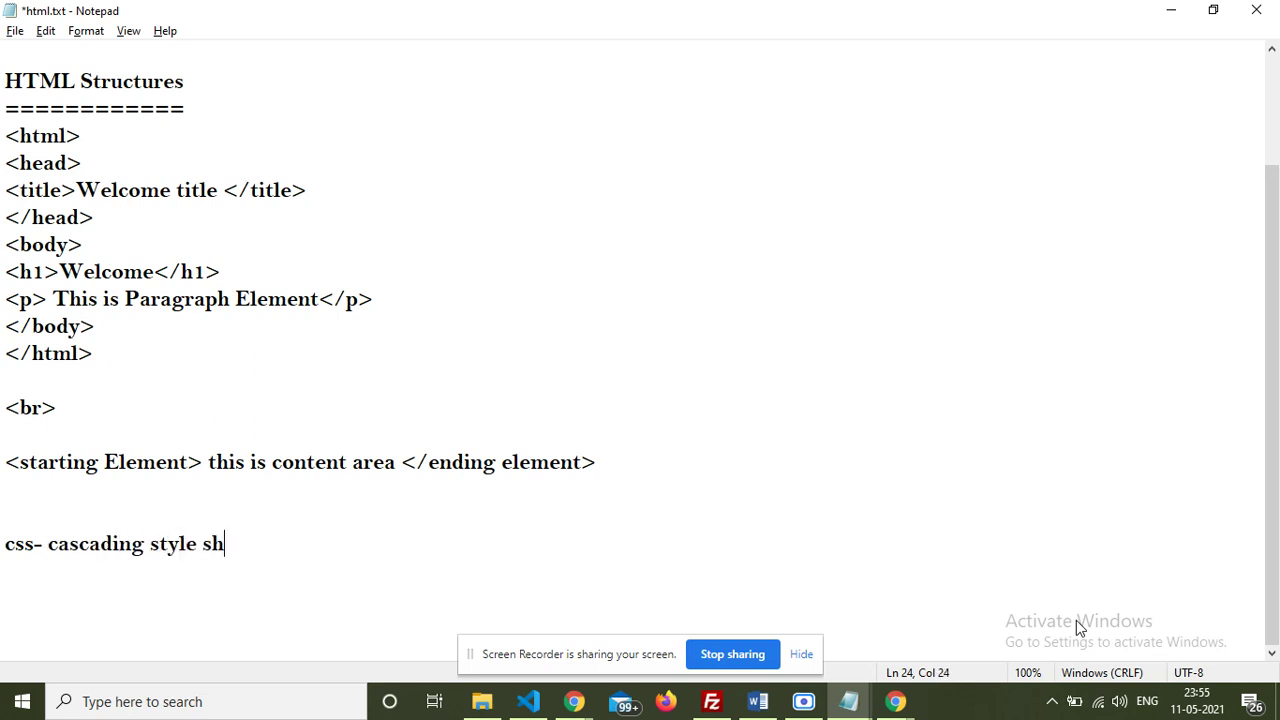
type("eet")
key("Return")
key("Return")
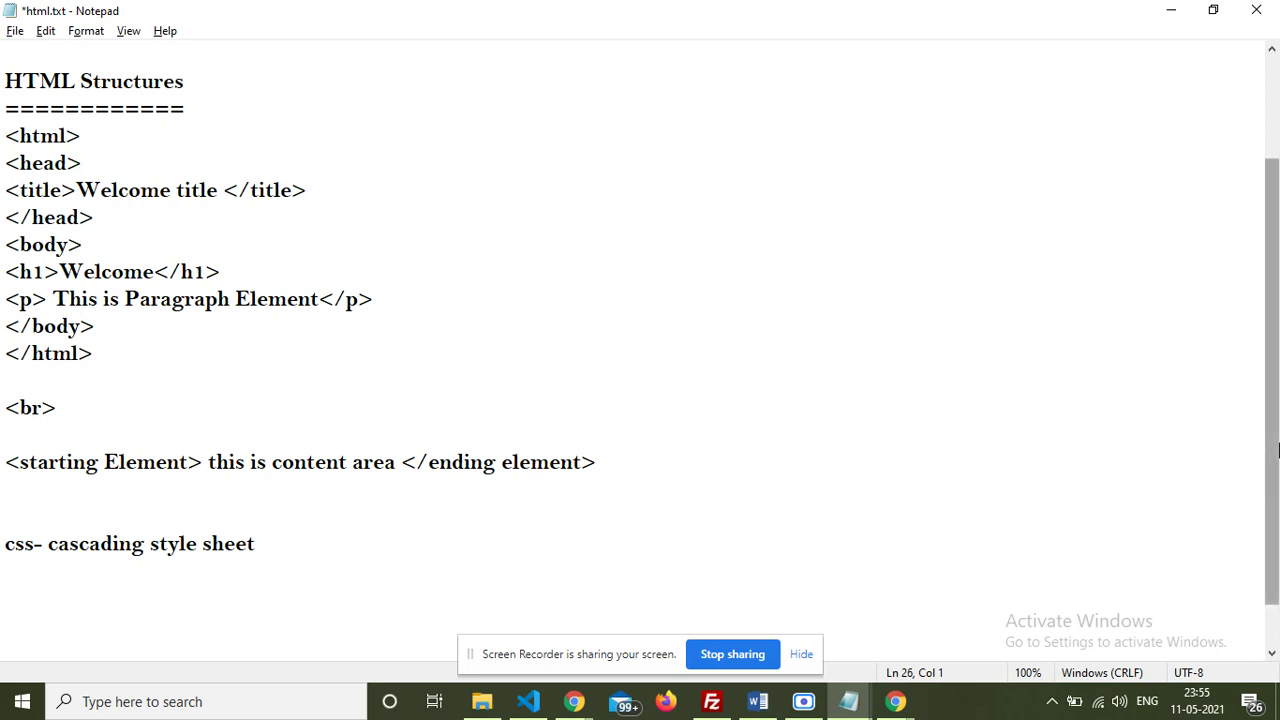
key("alt+Tab")
key("alt+Tab")
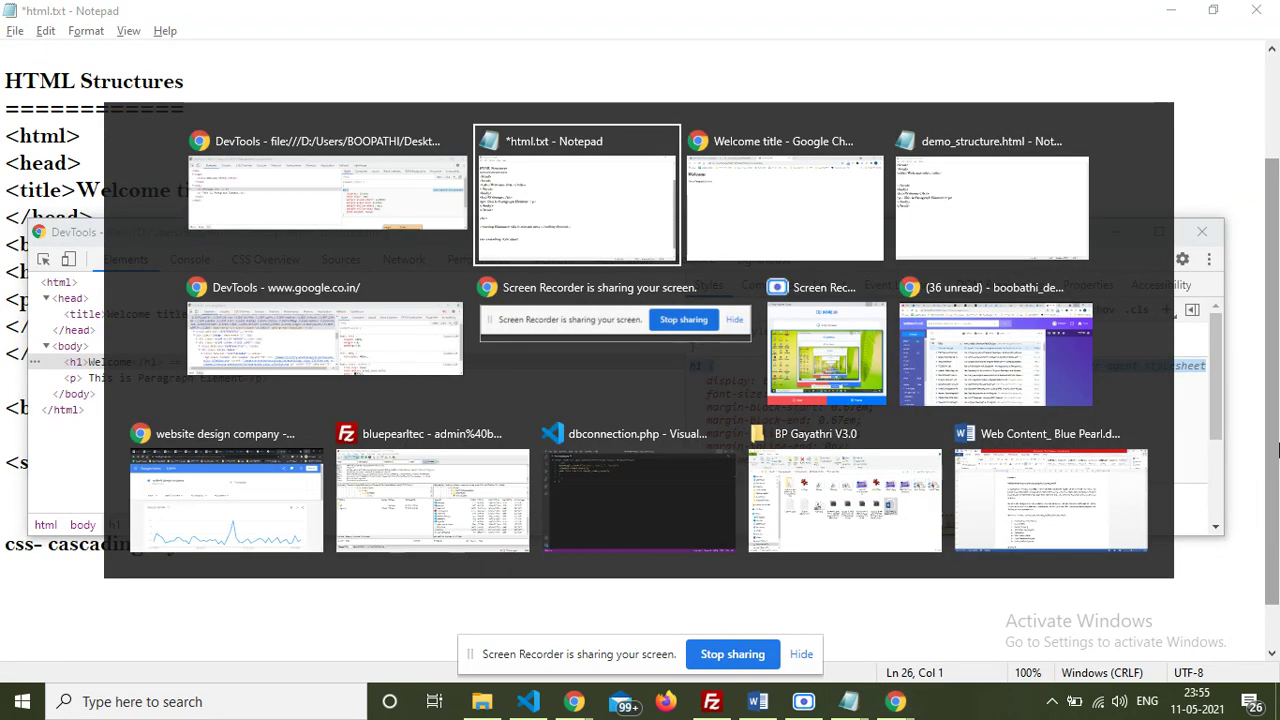
Step: Glance at the Welcome page and the Google tab, then return to the 'Welcome title' tab
key("Tab")
left_click_drag(197, 153, 5, 118)
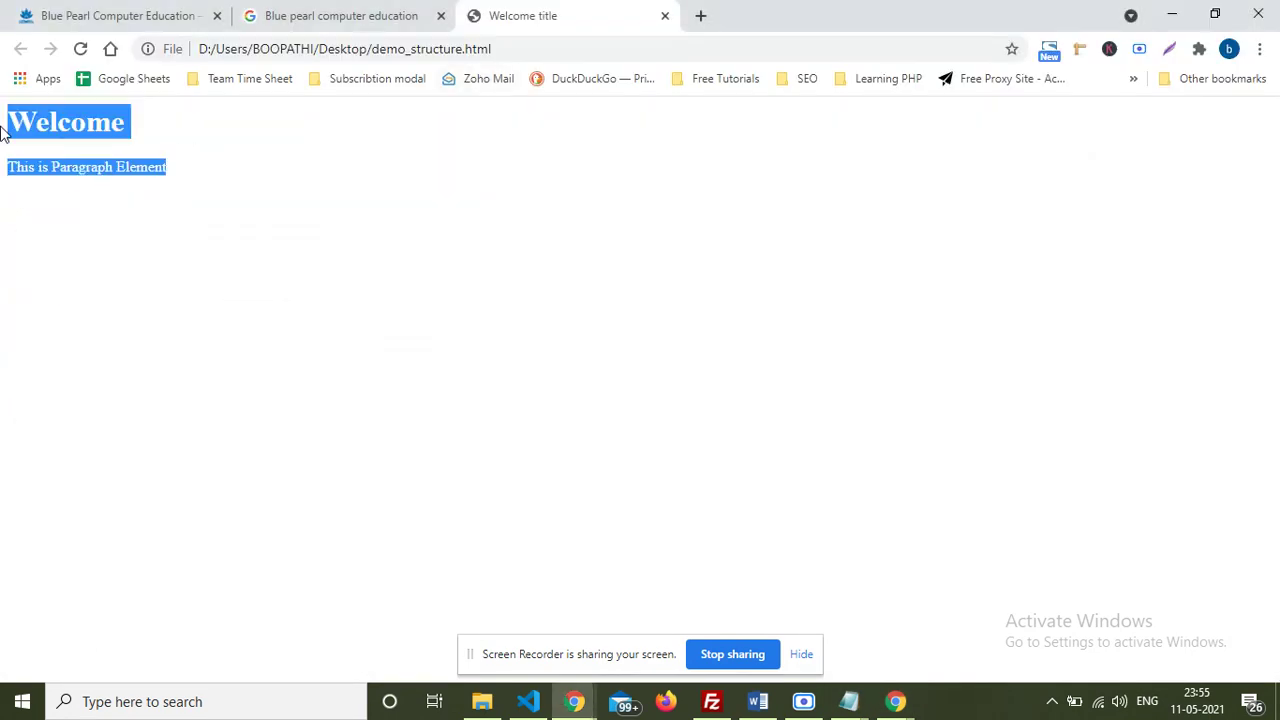
left_click(73, 237)
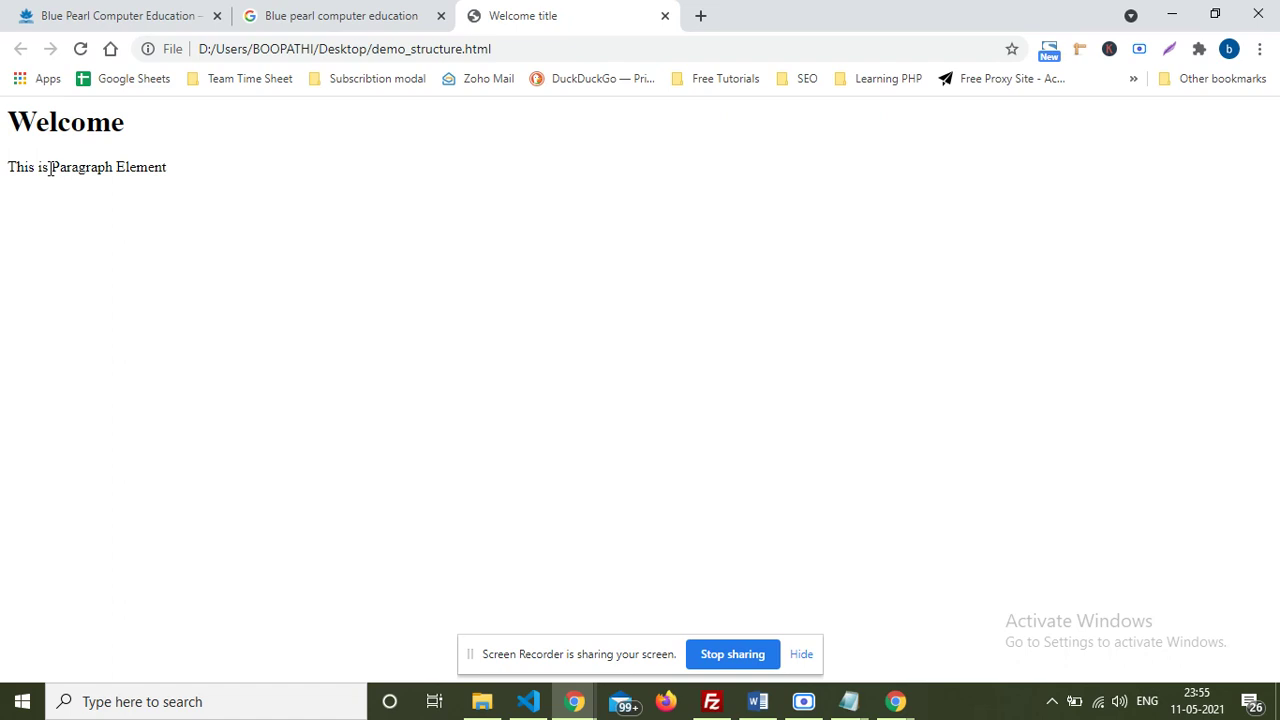
left_click(381, 12)
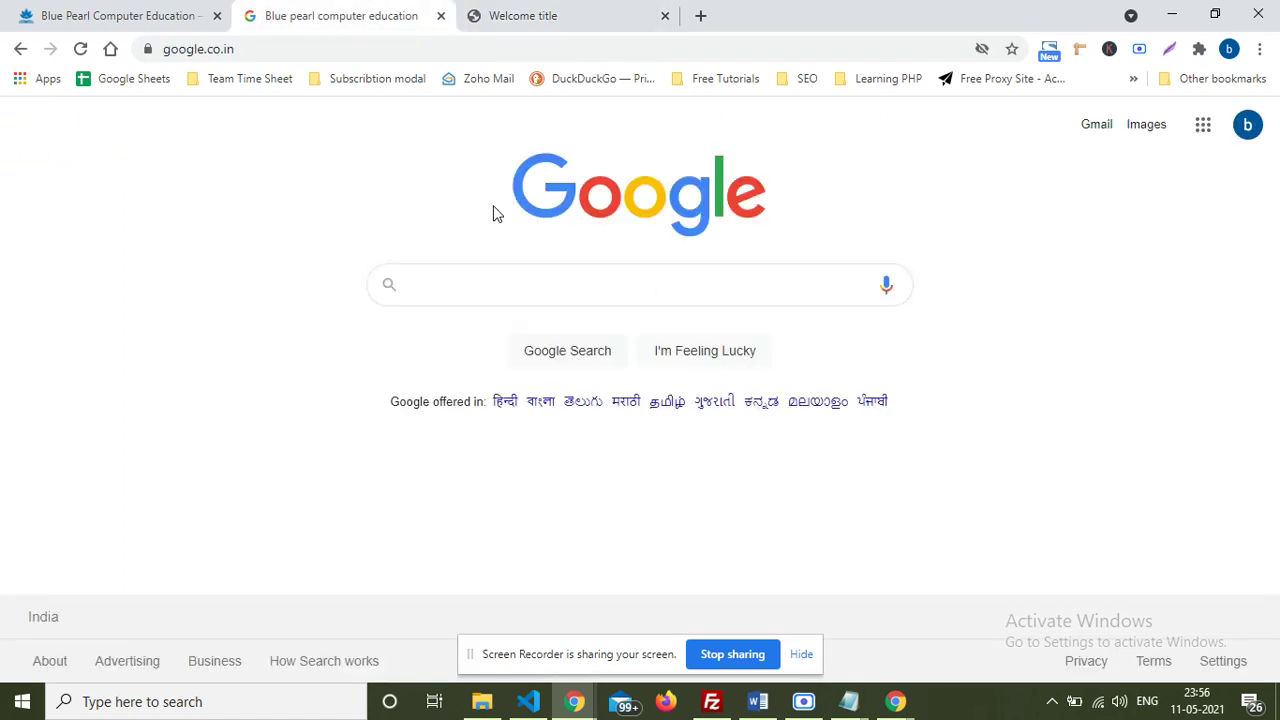
left_click(520, 193)
left_click_drag(494, 196, 828, 196)
left_click(793, 197)
left_click(573, 9)
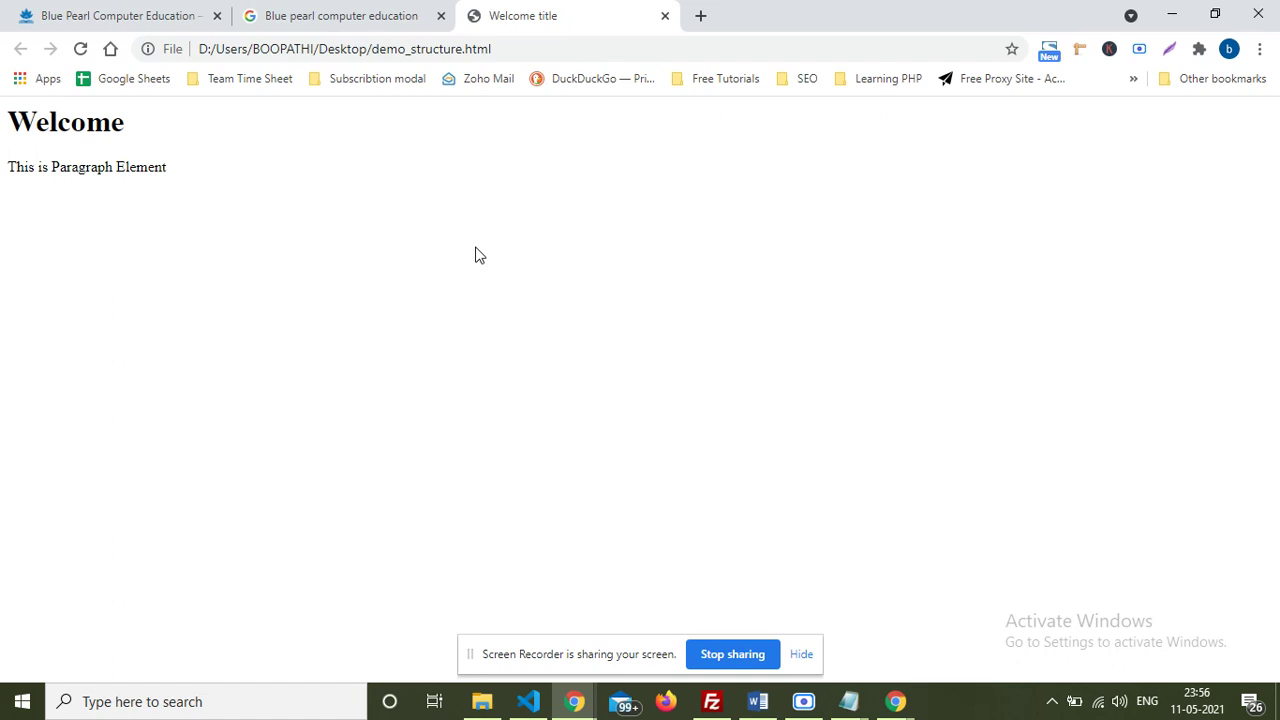
Step: Check the style code in Notepad, then reopen Inspect on the demo page and select the h1 node
key("ctrl+shift+i")
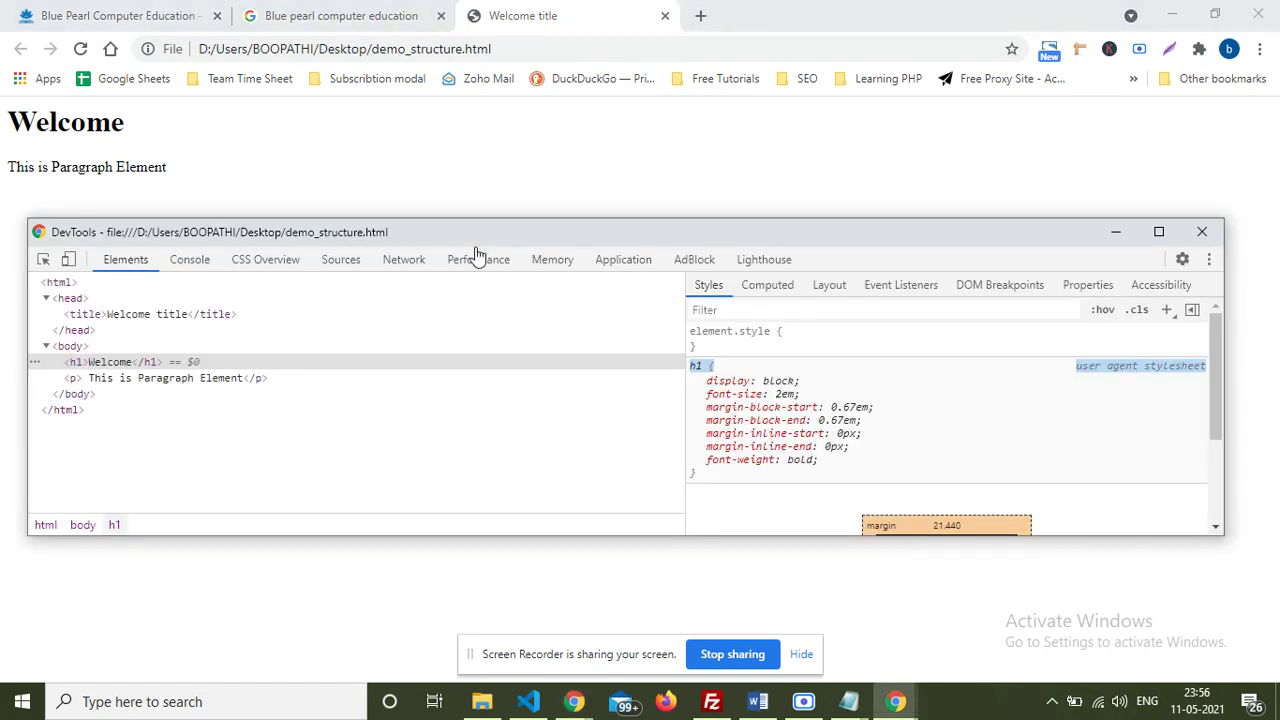
left_click_drag(449, 234, 449, 247)
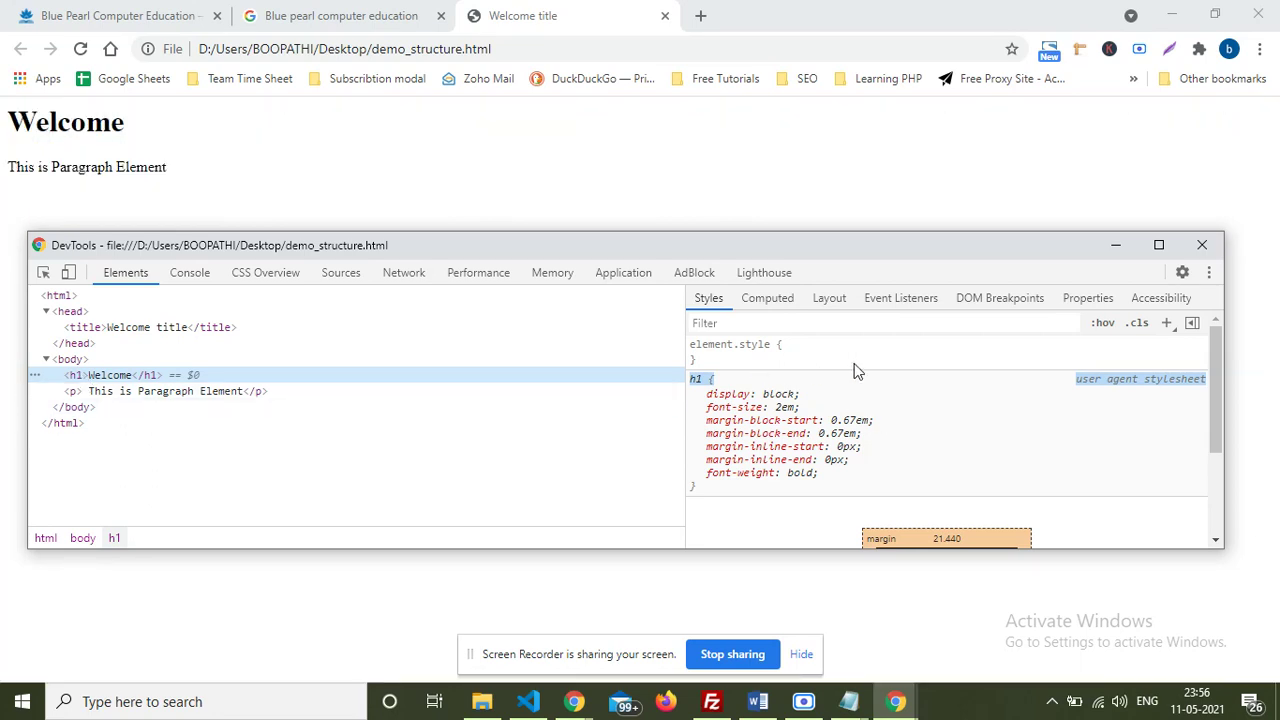
left_click(855, 364)
mouse_move(848, 701)
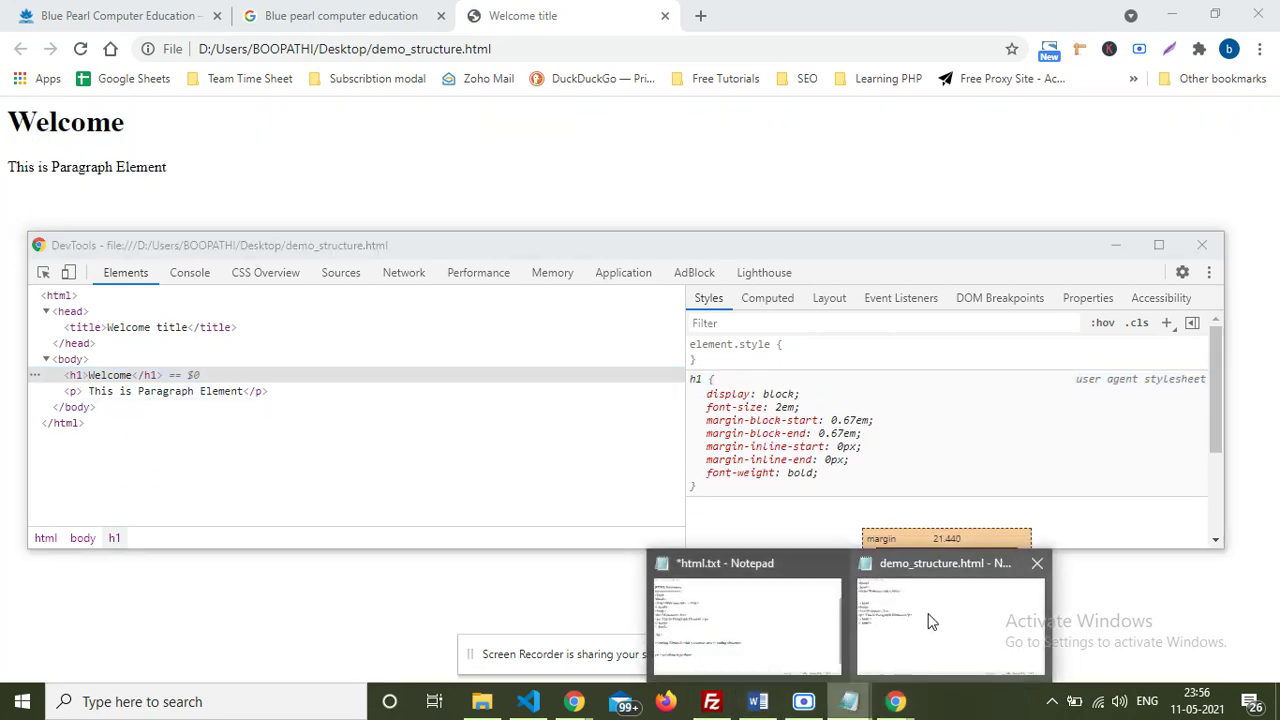
left_click(929, 611)
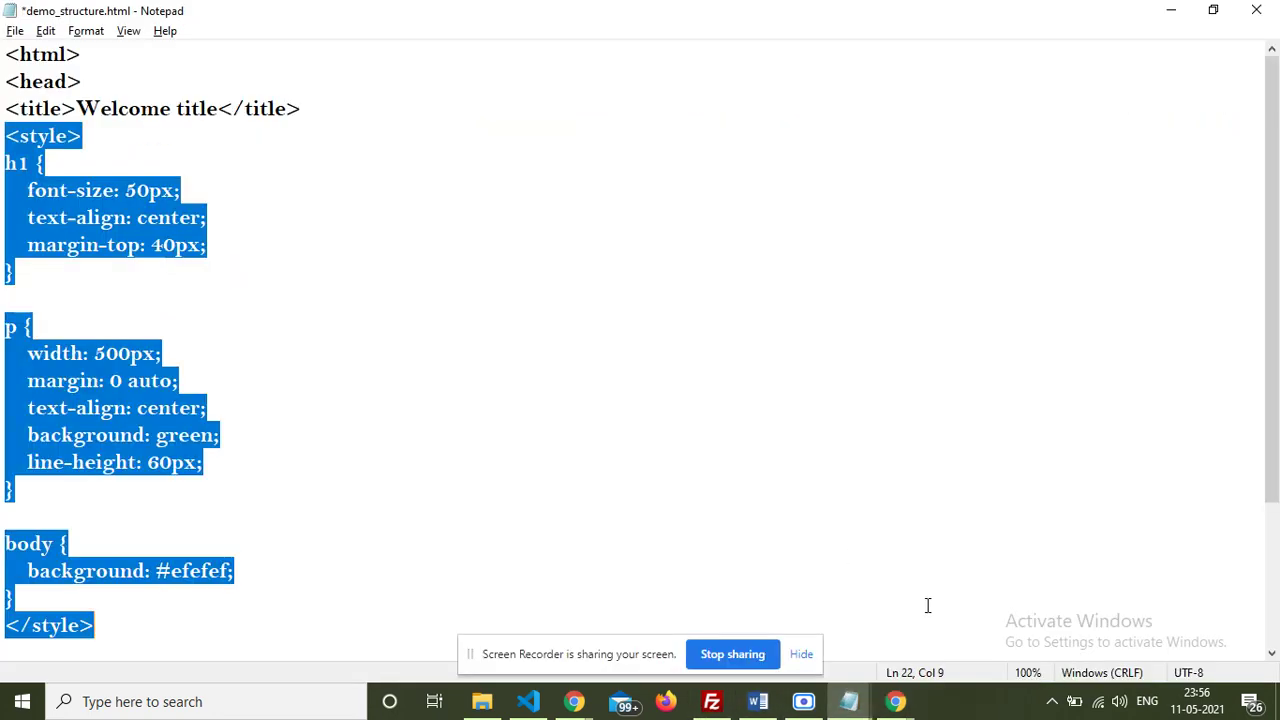
key("alt+Tab")
key("alt+Tab")
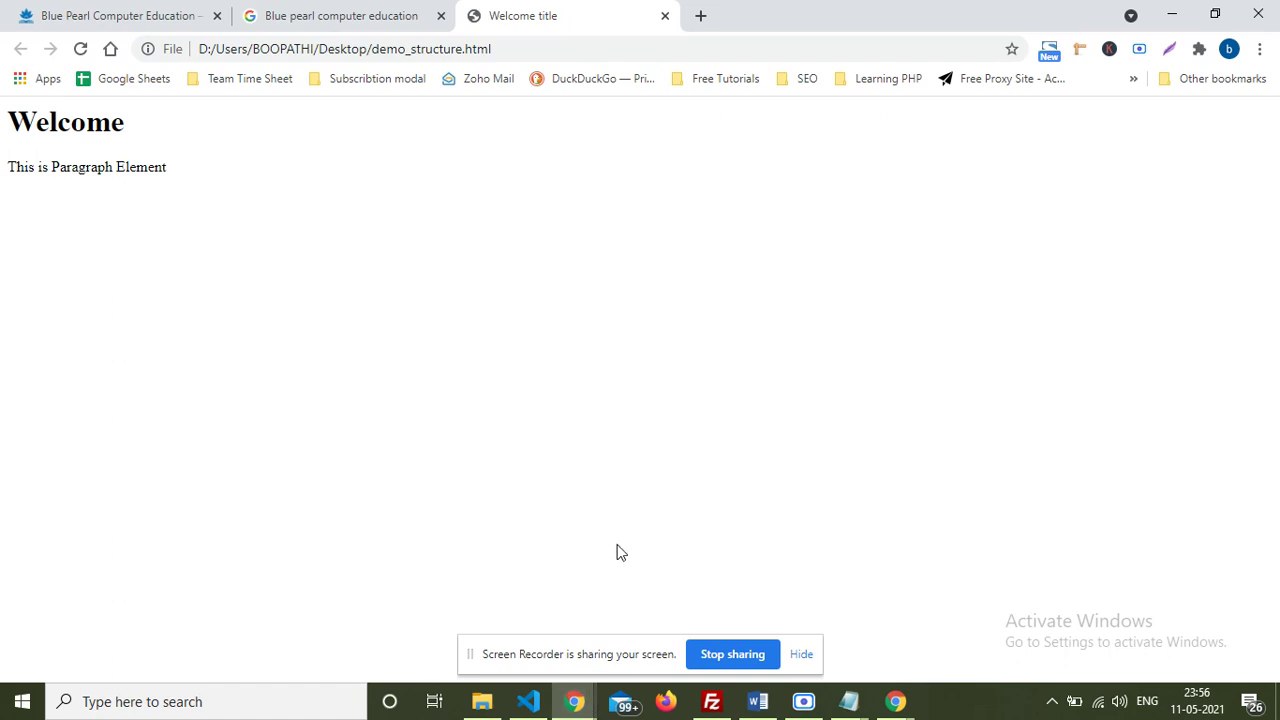
right_click(616, 551)
left_click(659, 533)
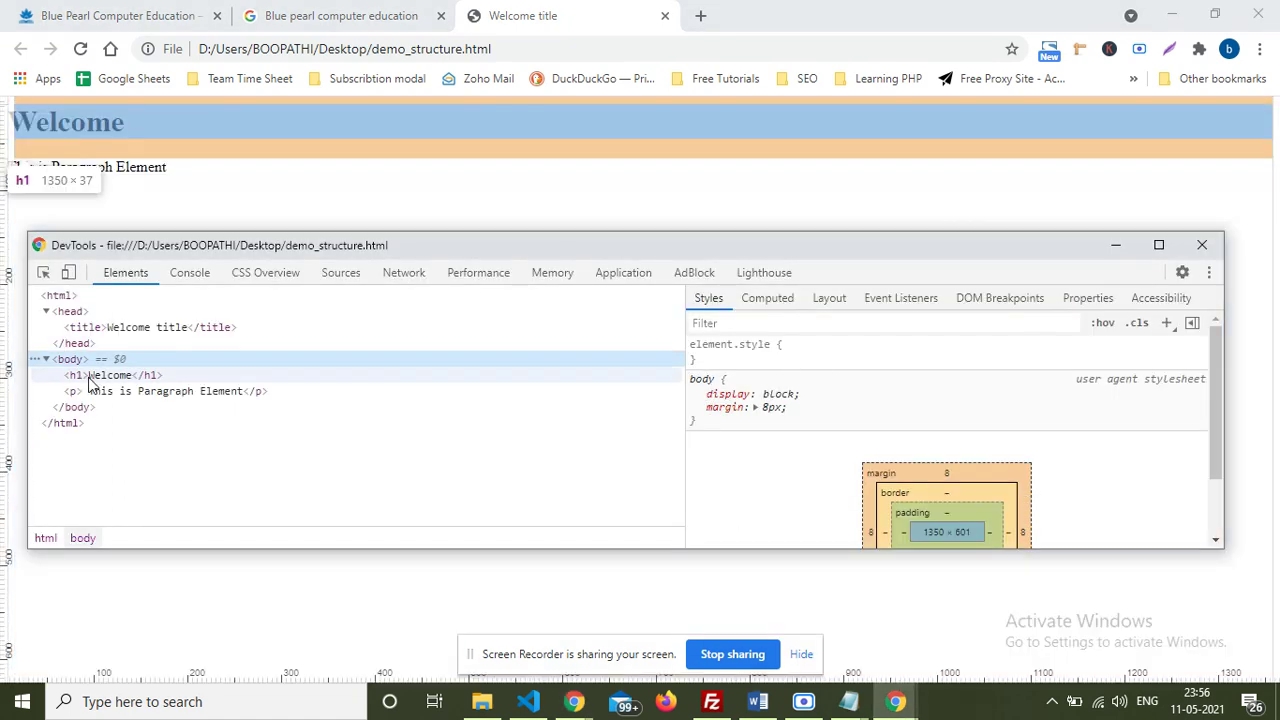
left_click(92, 377)
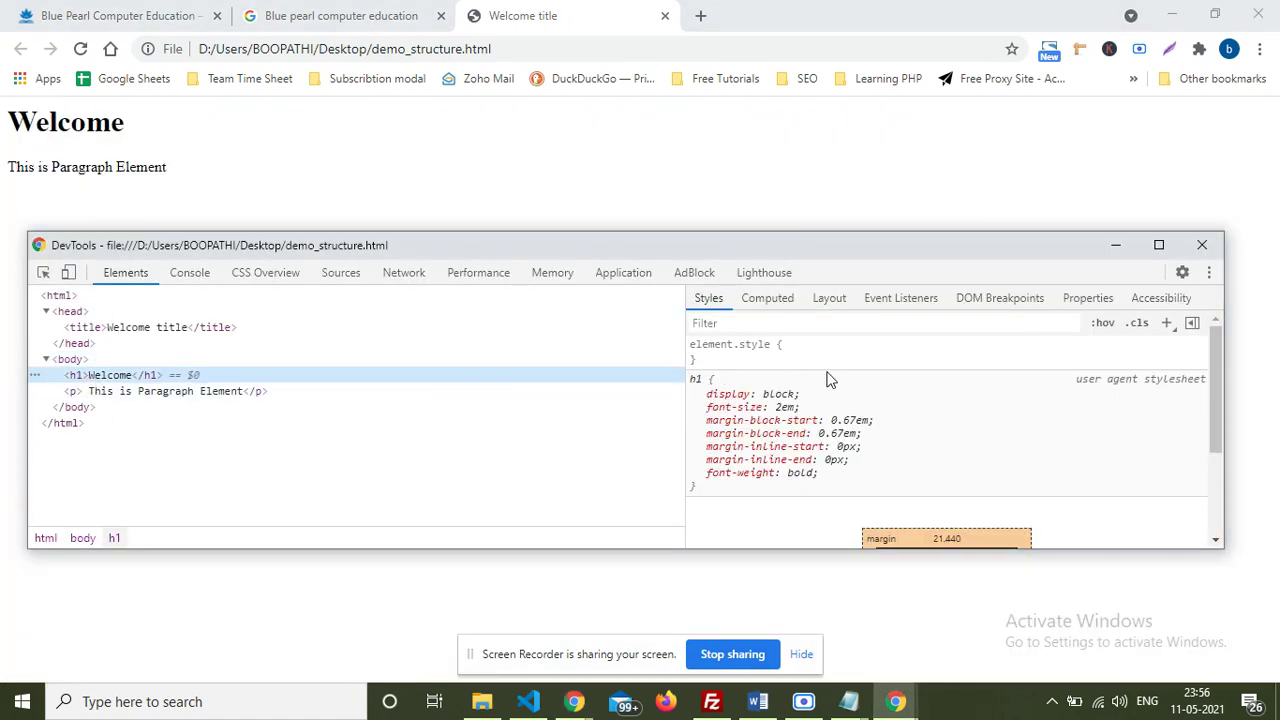
Step: Create a new h1 style rule with font-size: 50px and text-align: center
left_click(1167, 323)
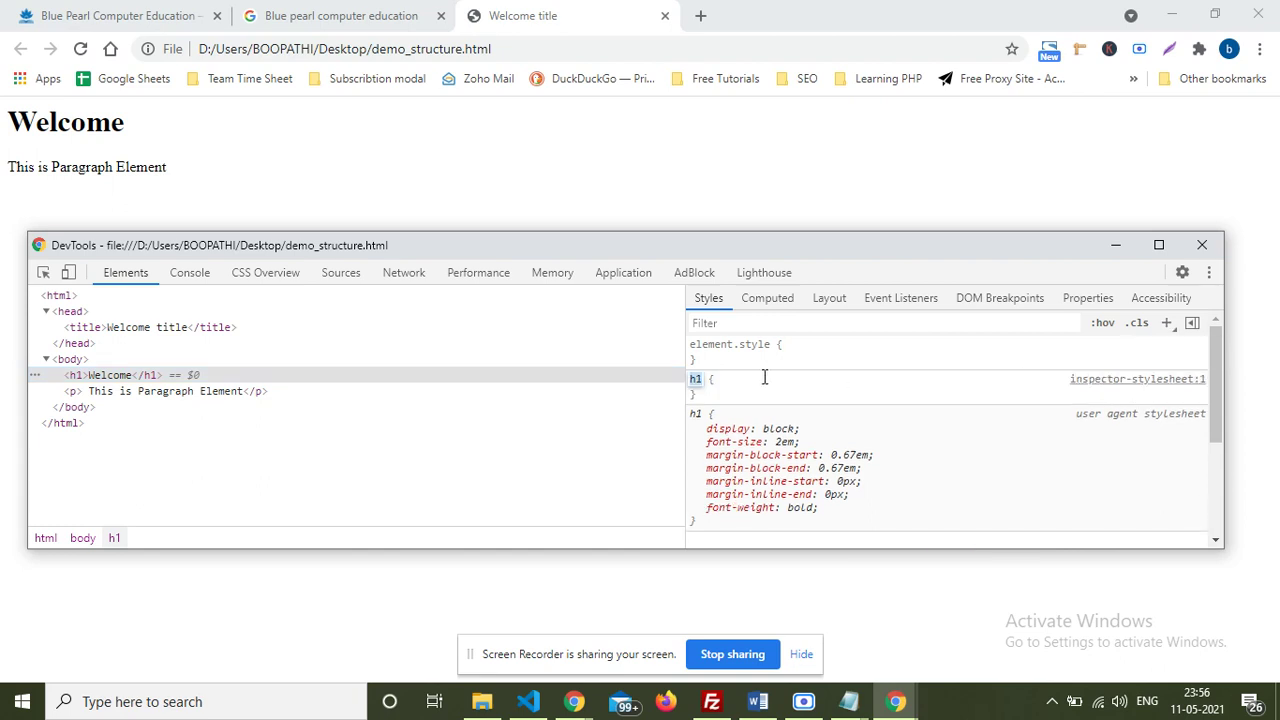
left_click(761, 393)
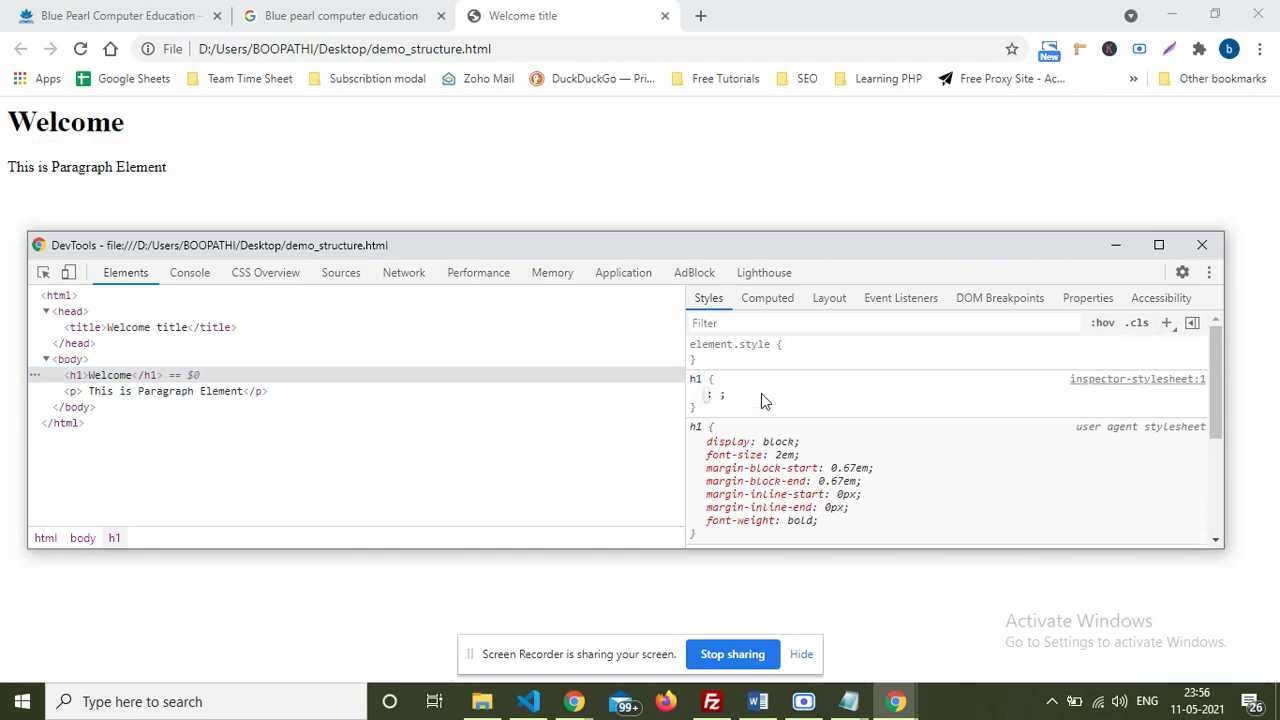
type("font-")
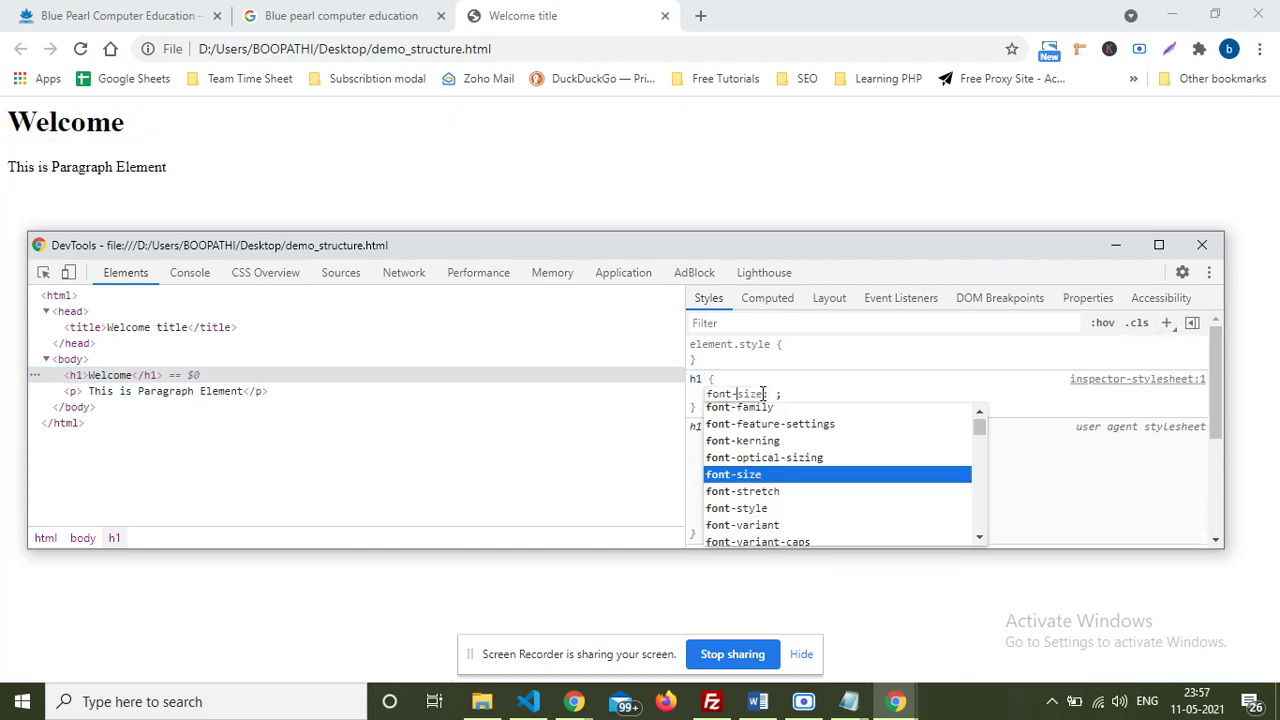
type("s")
key("Return")
type("50")
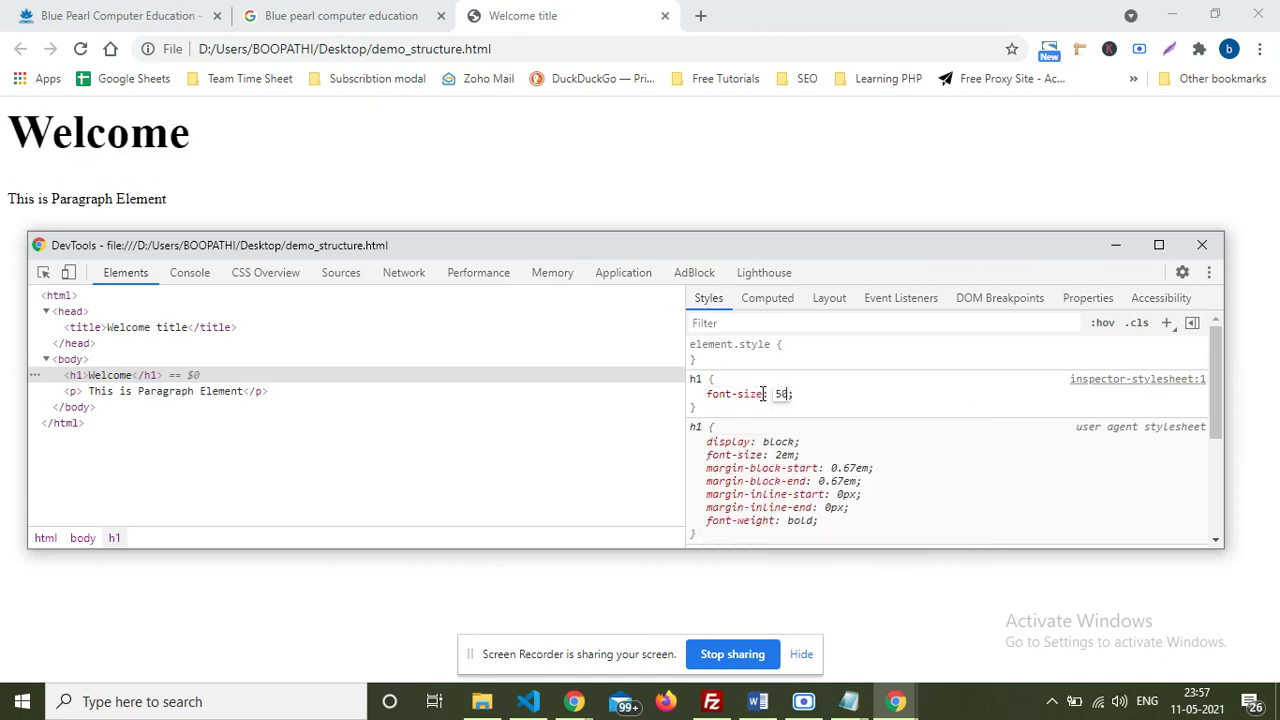
type("px")
key("Return")
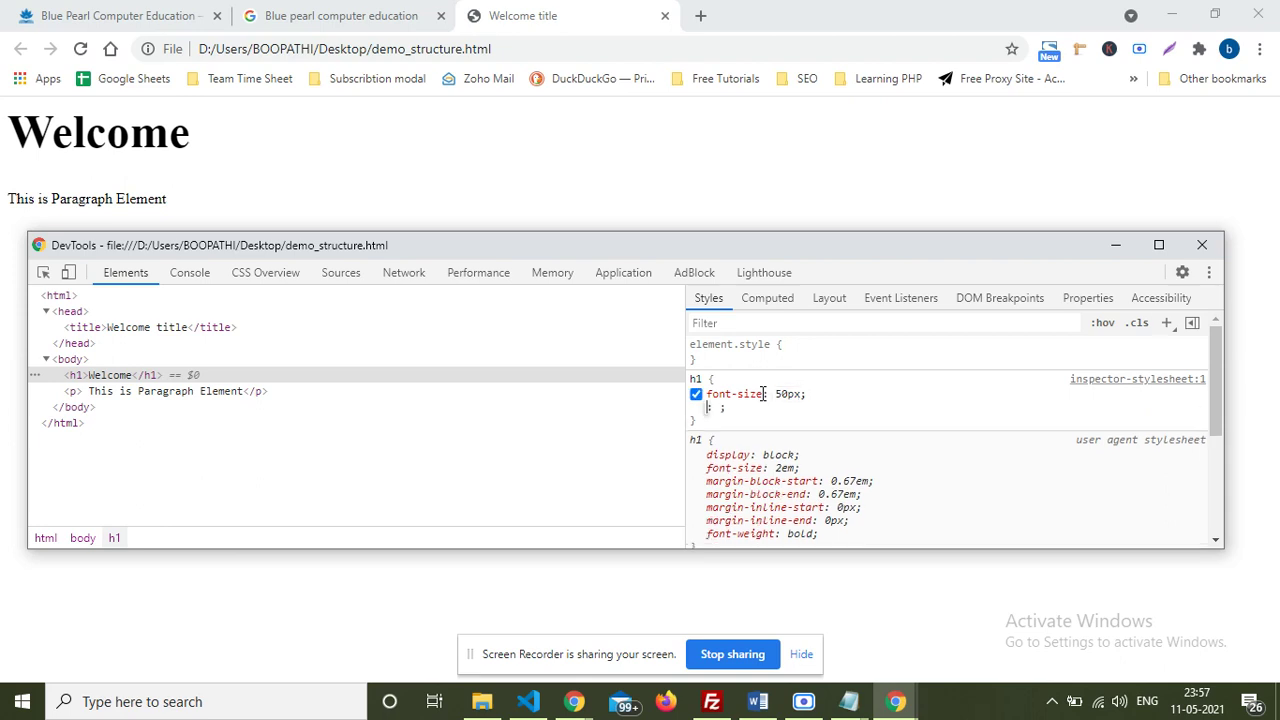
type("text-")
key("Tab")
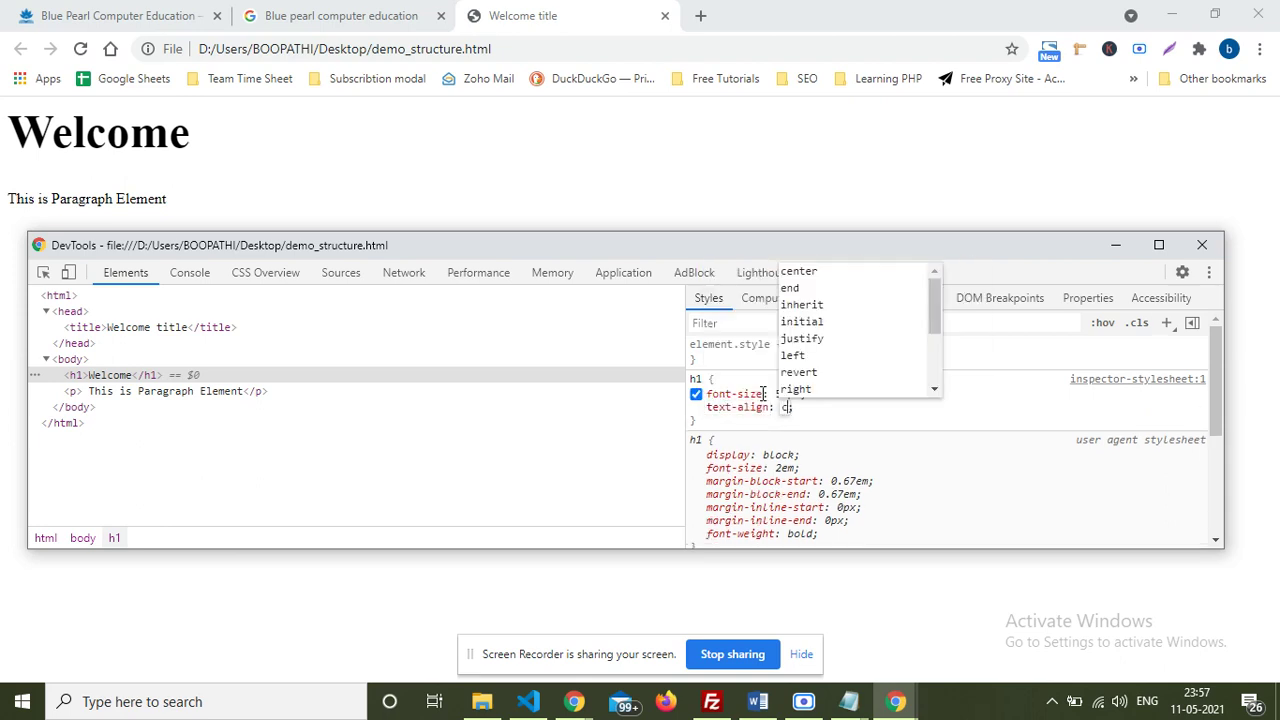
type("cen")
key("Return")
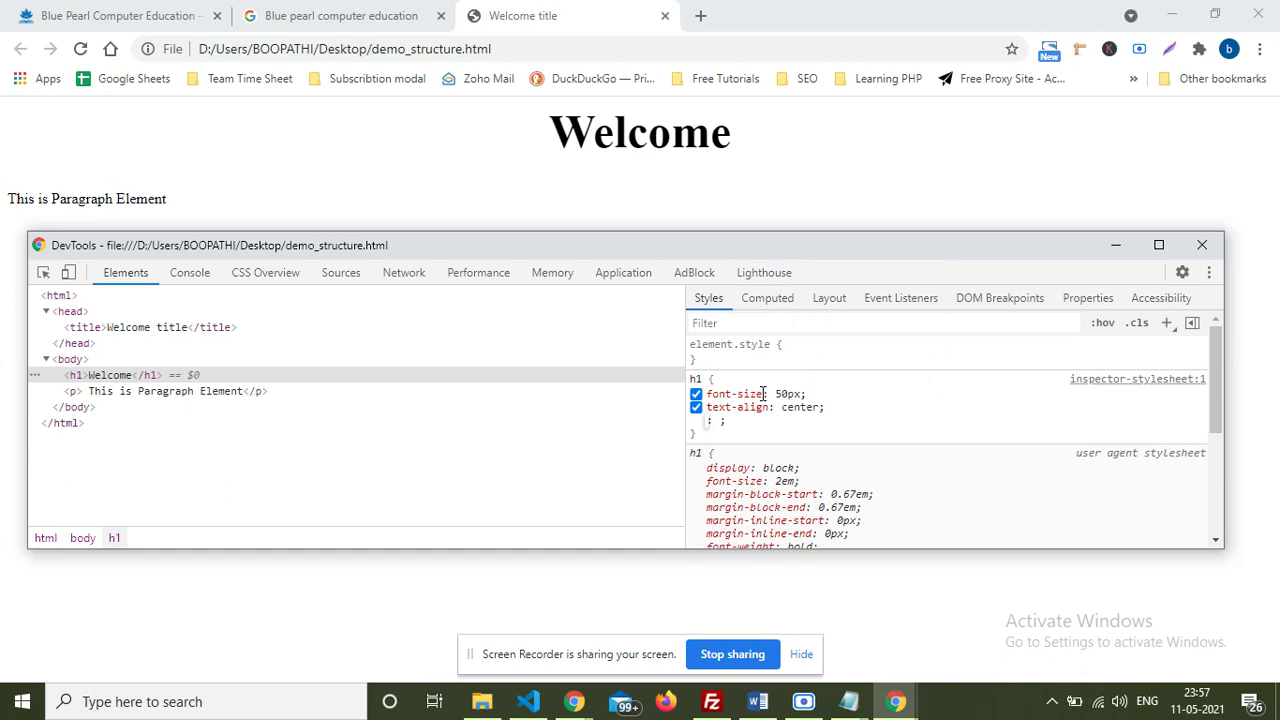
left_click(846, 708)
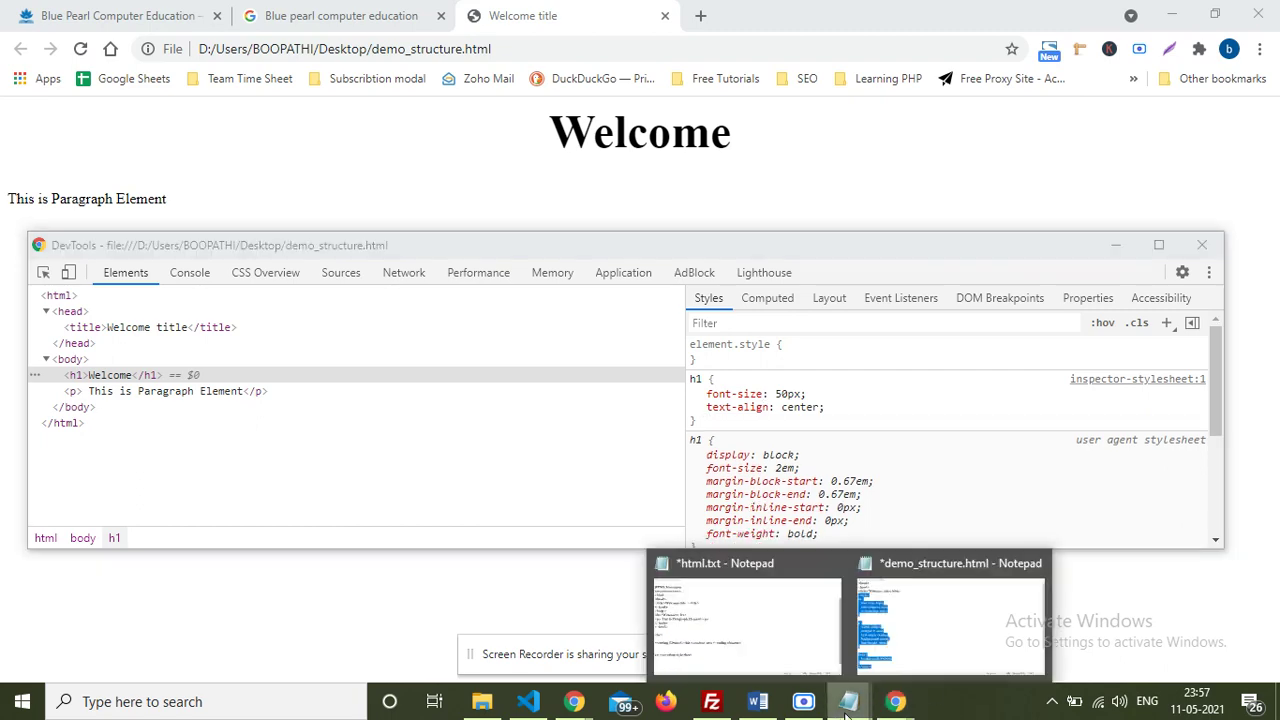
Step: Return to the demo page, reopen the inspector and select the Welcome h1 element
left_click(950, 620)
key("alt+Tab")
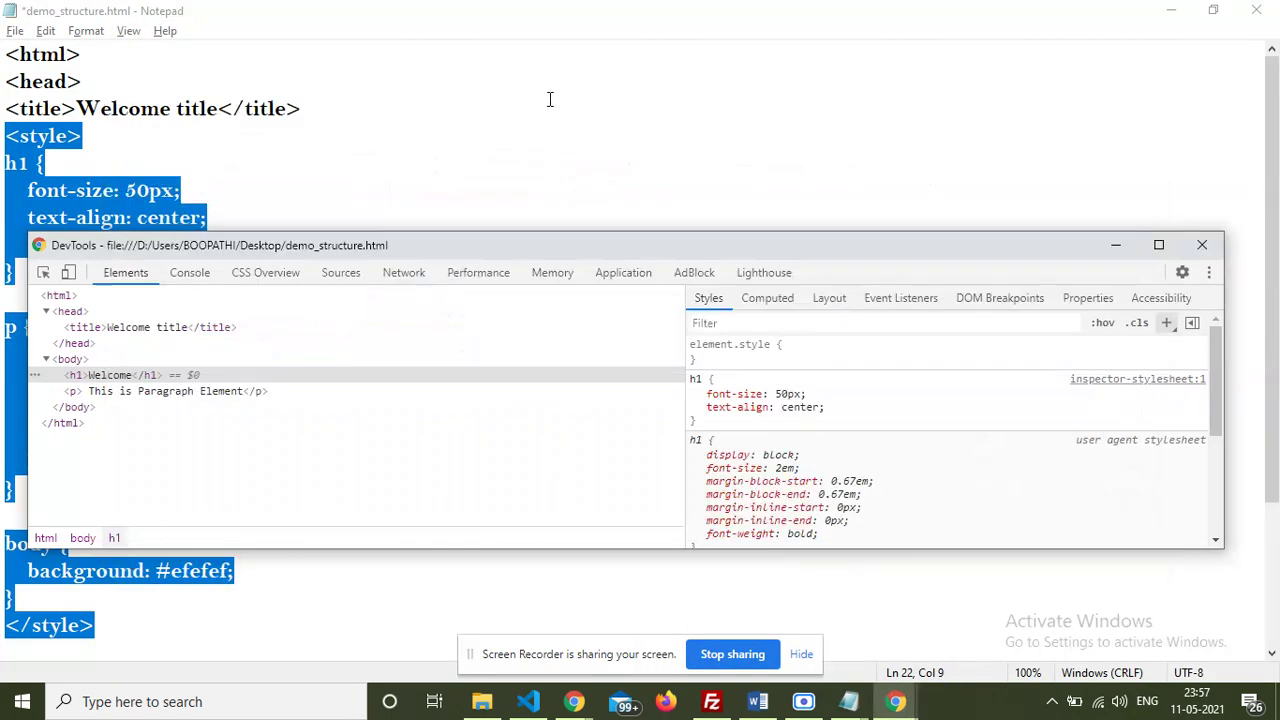
key("alt+Tab")
left_click(728, 186)
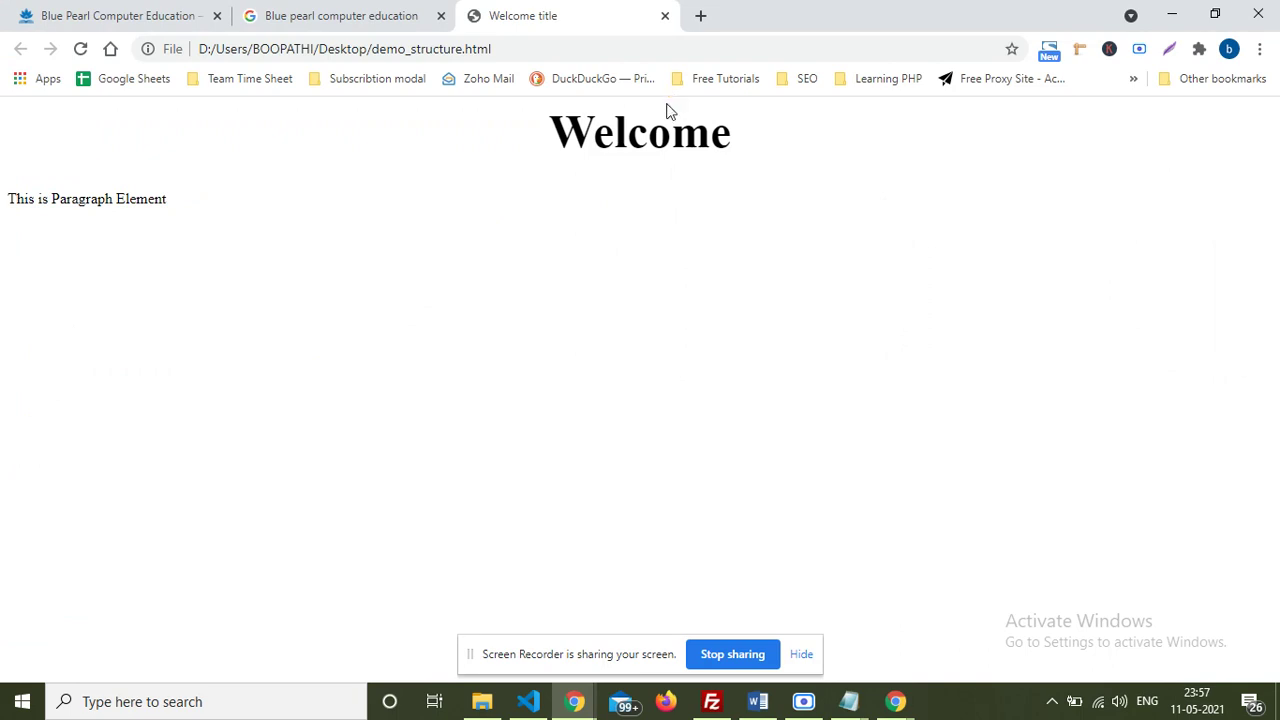
right_click(818, 445)
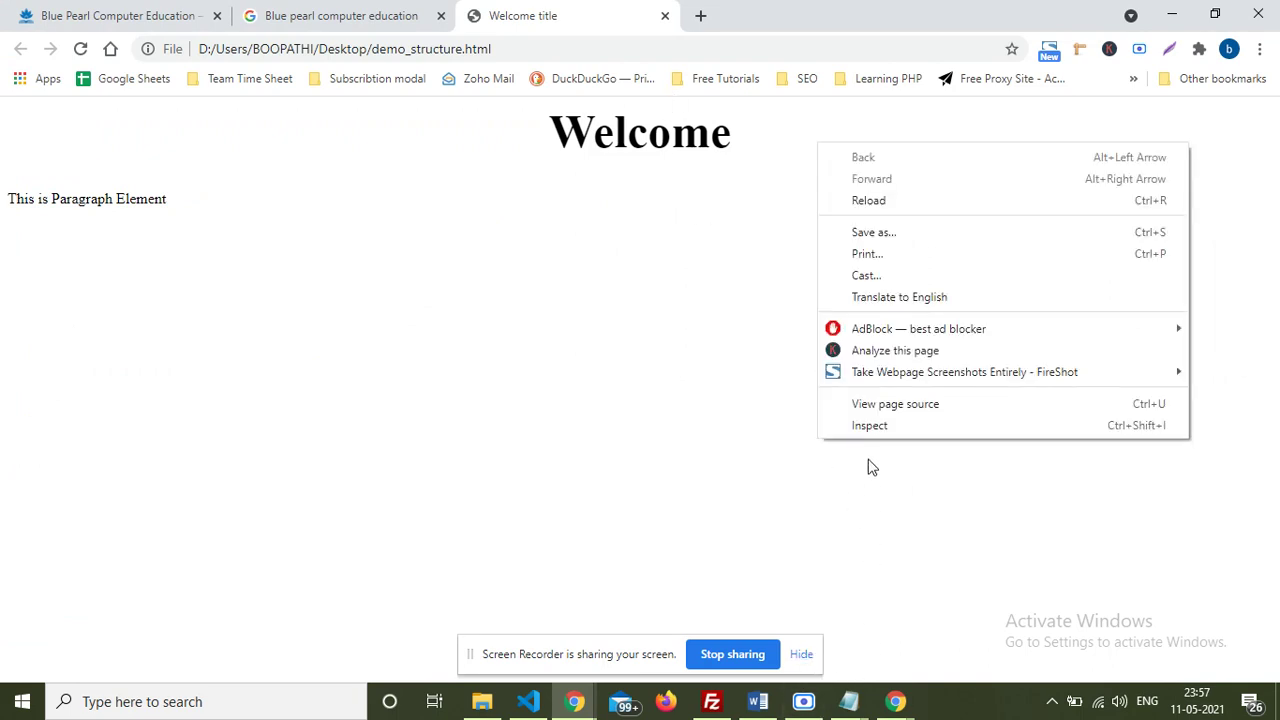
left_click(870, 430)
left_click(110, 375)
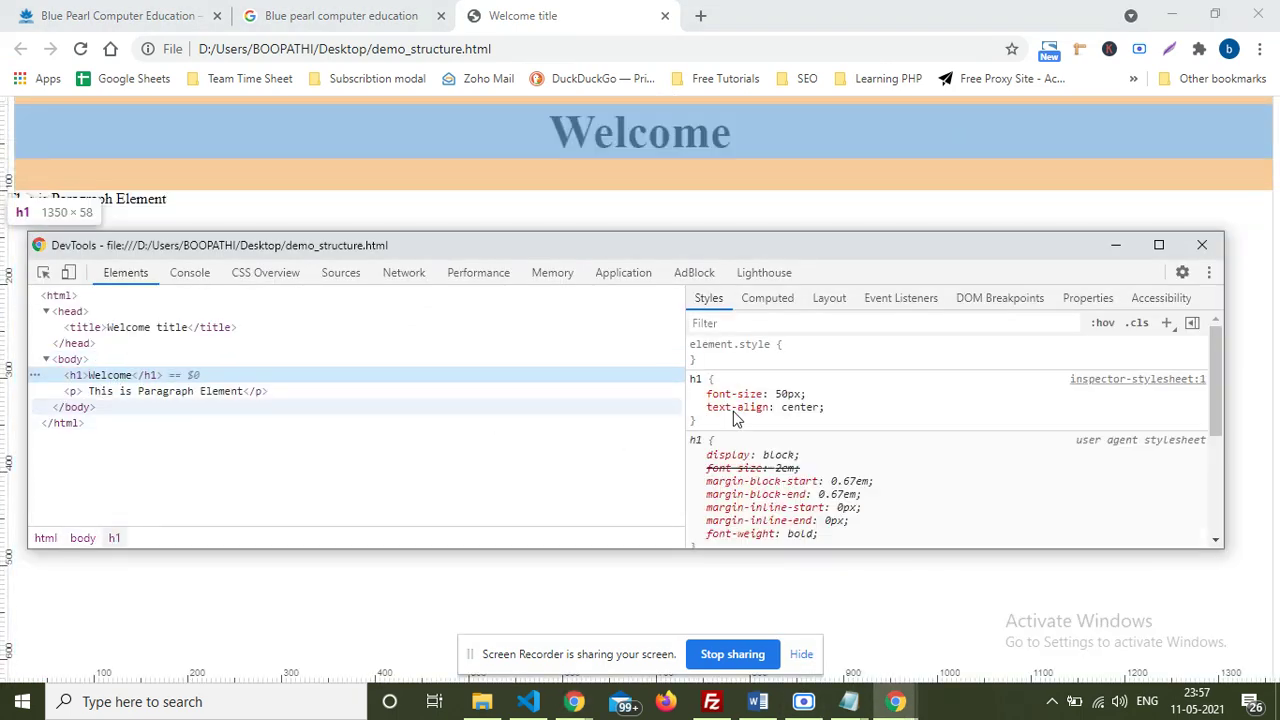
Step: Add margin-top: 40px to the h1 rule in the Styles pane
left_click(848, 420)
type("m")
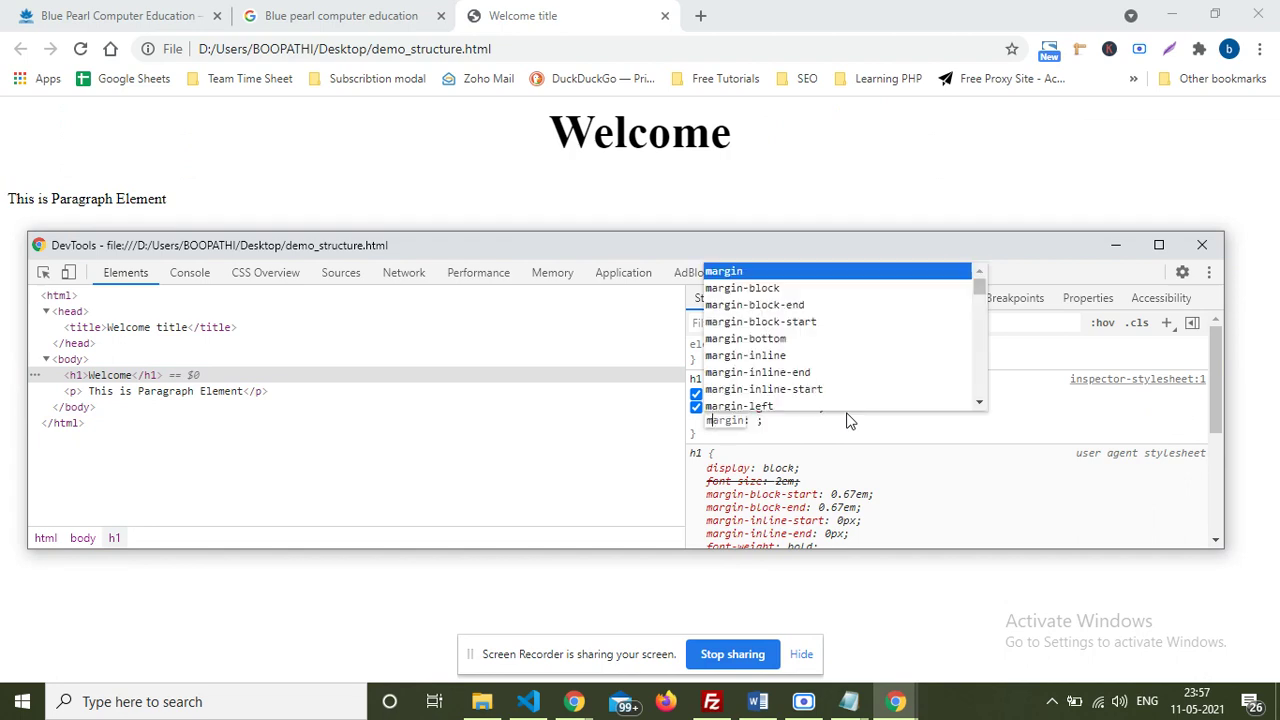
key("Right")
type("-top")
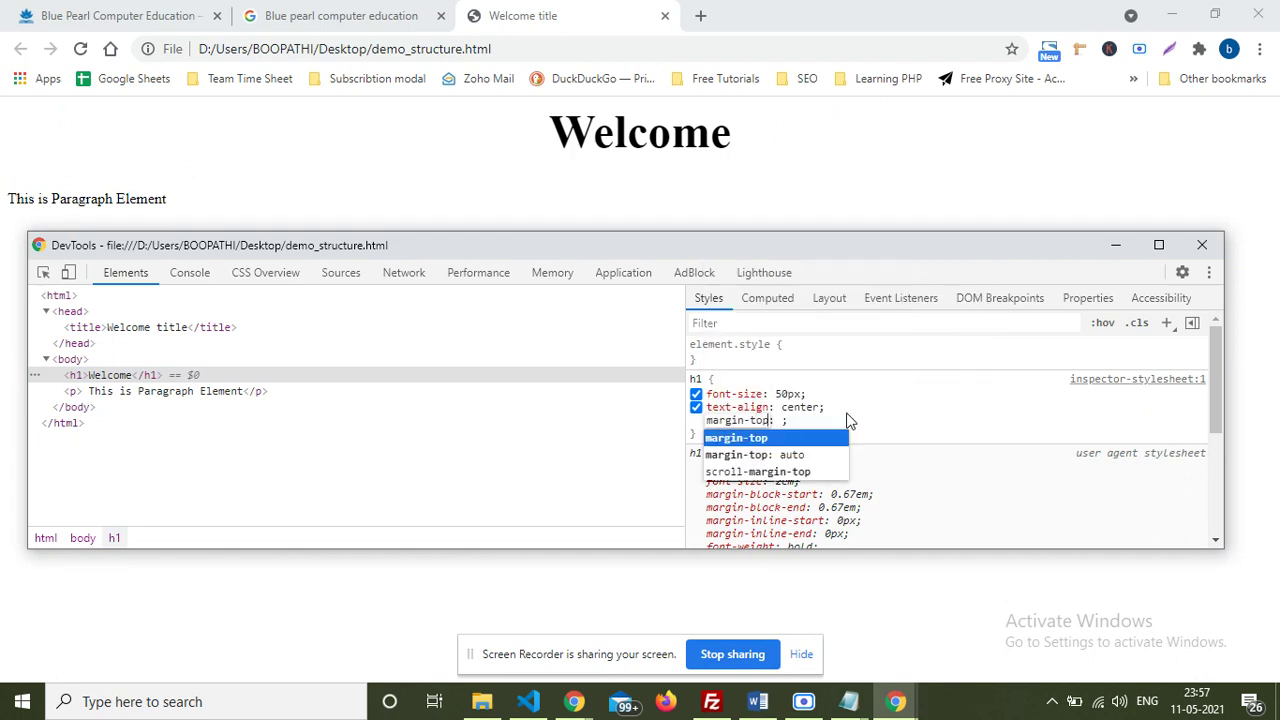
key("Tab")
type("40px")
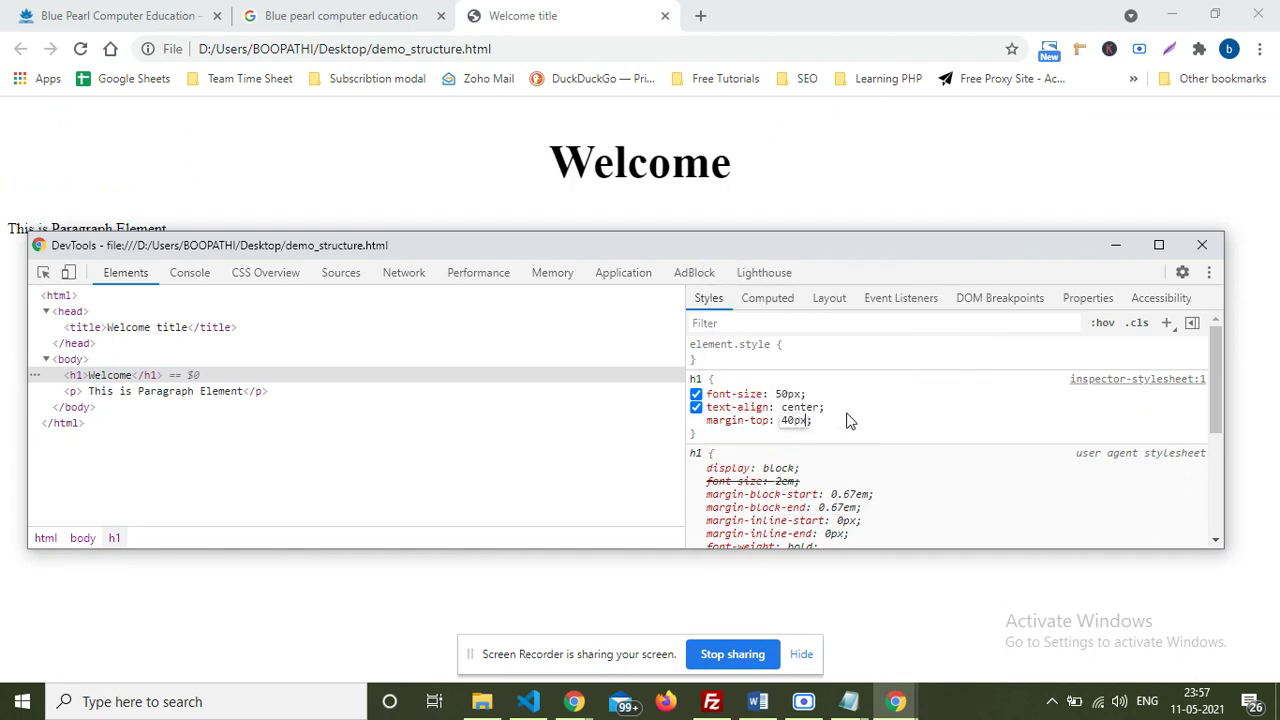
key("Return")
left_click_drag(695, 436, 694, 379)
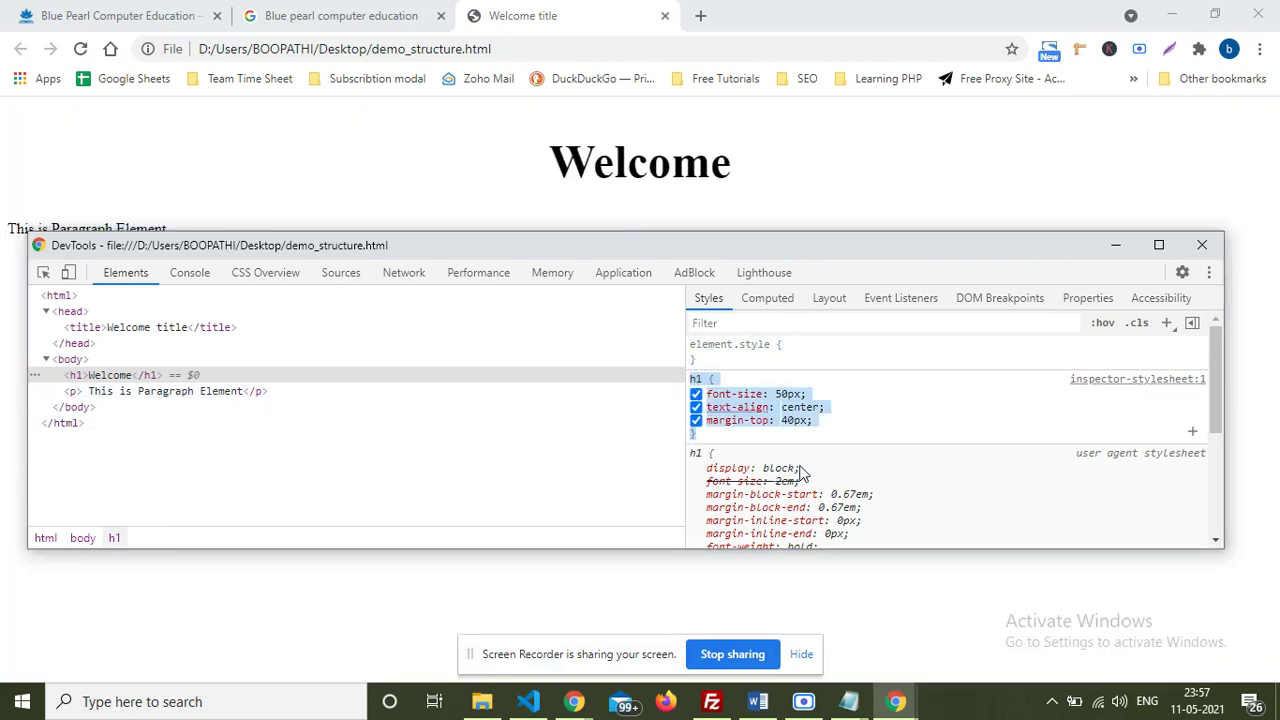
Step: Bring demo_structure.html forward in Notepad and review the title, style tag and h1 rule
left_click(848, 701)
left_click(938, 632)
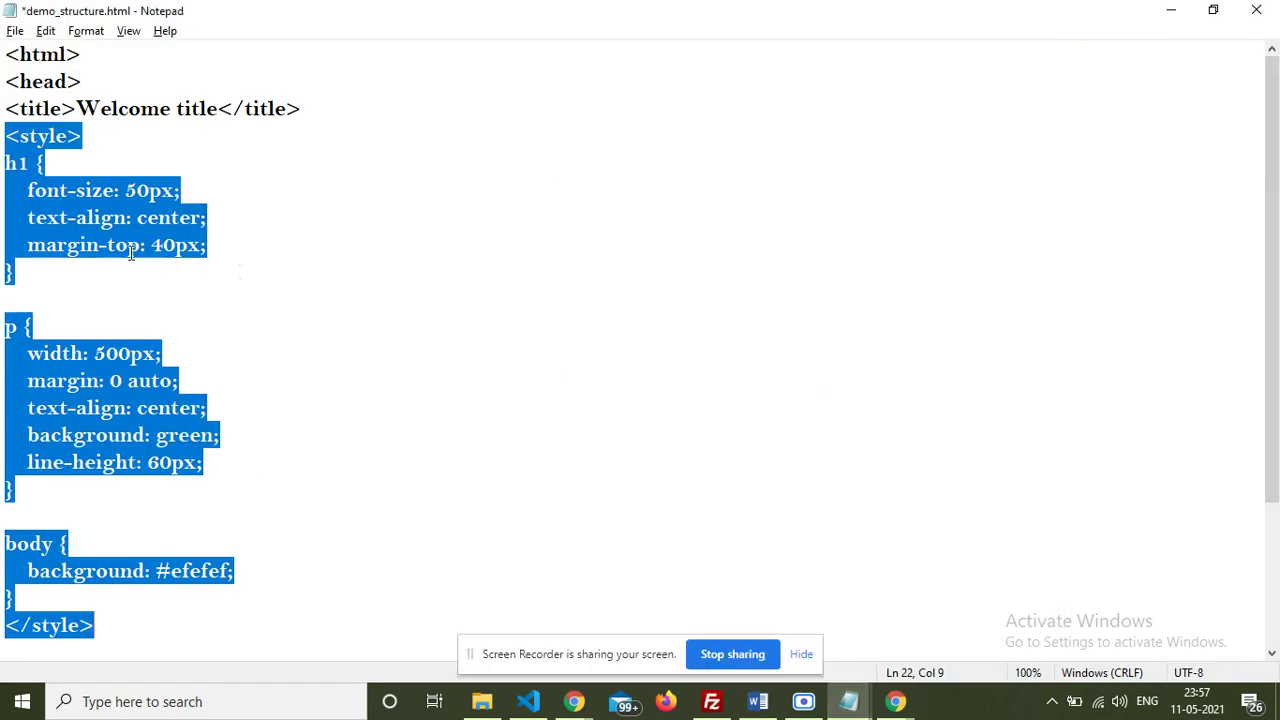
left_click(40, 266)
left_click_drag(40, 266, 3, 164)
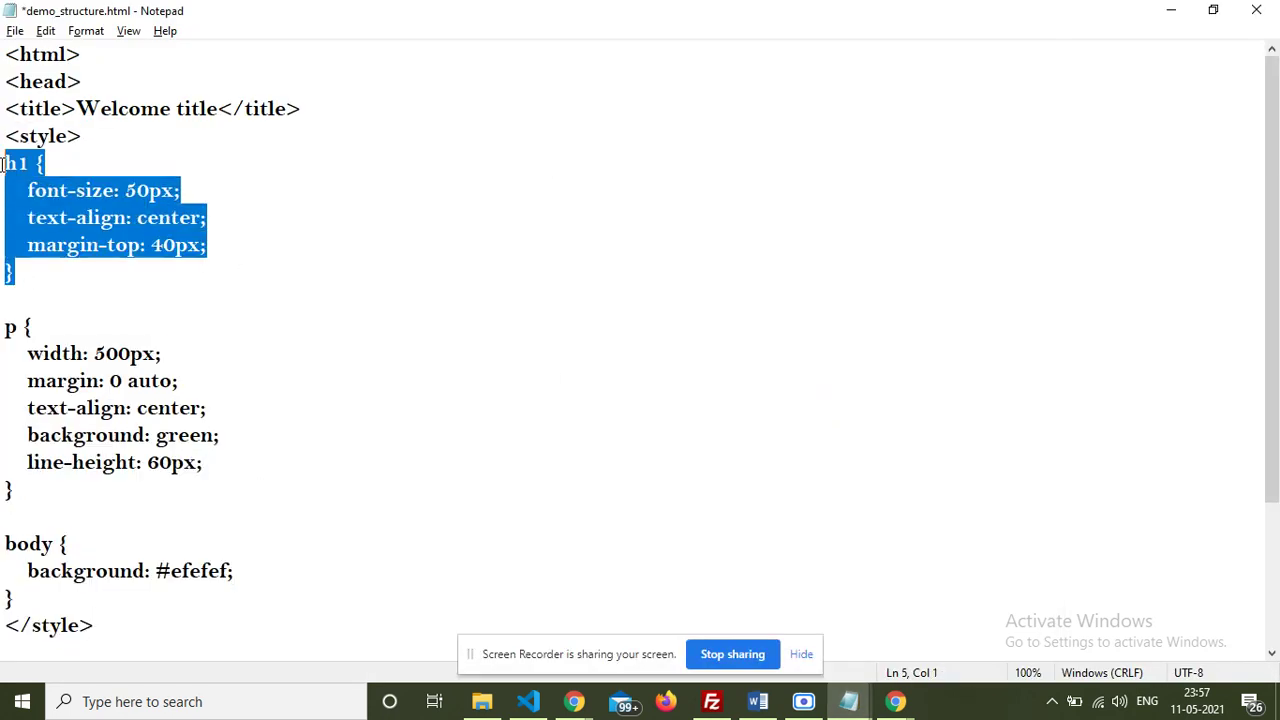
key("Right")
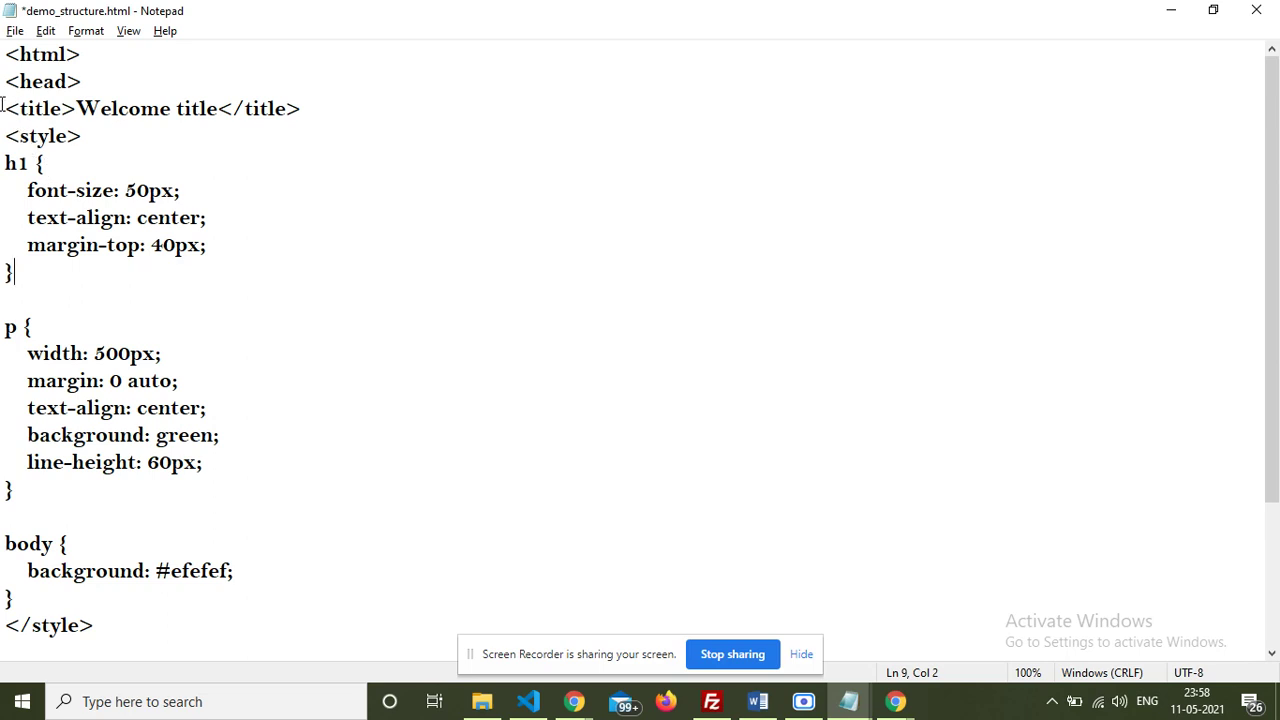
left_click_drag(3, 106, 348, 120)
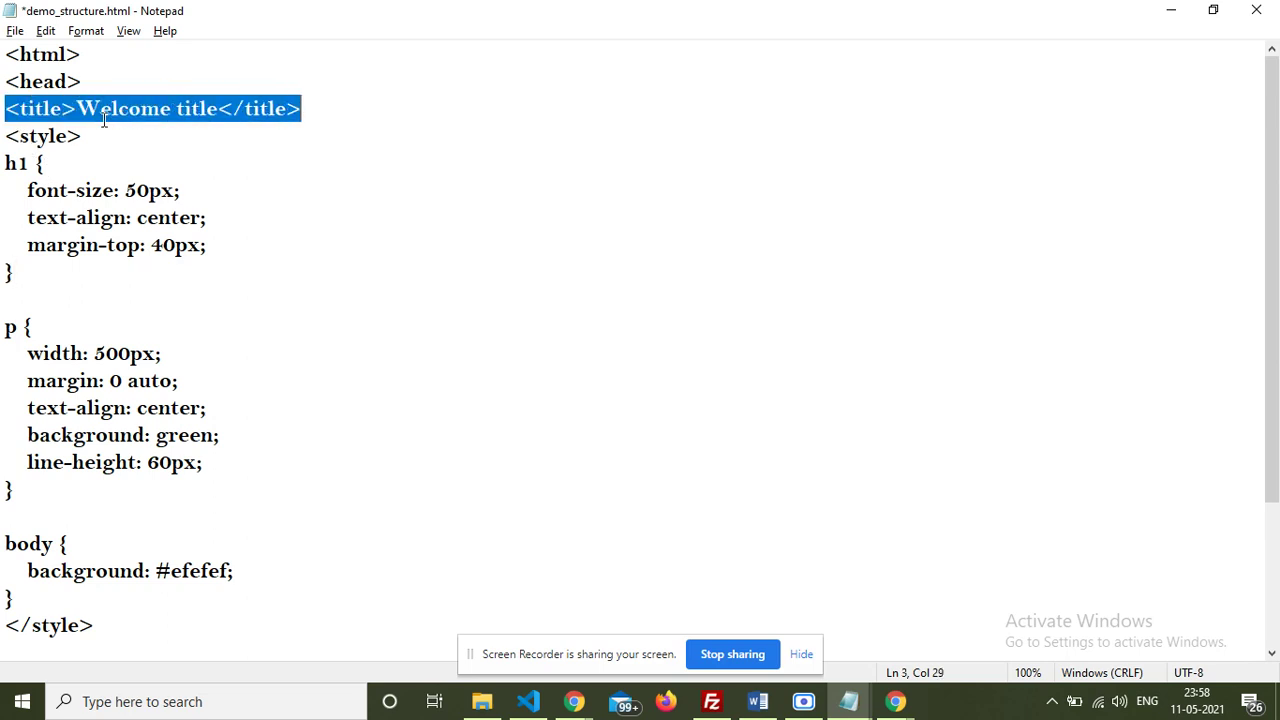
left_click(82, 156)
left_click_drag(3, 136, 84, 136)
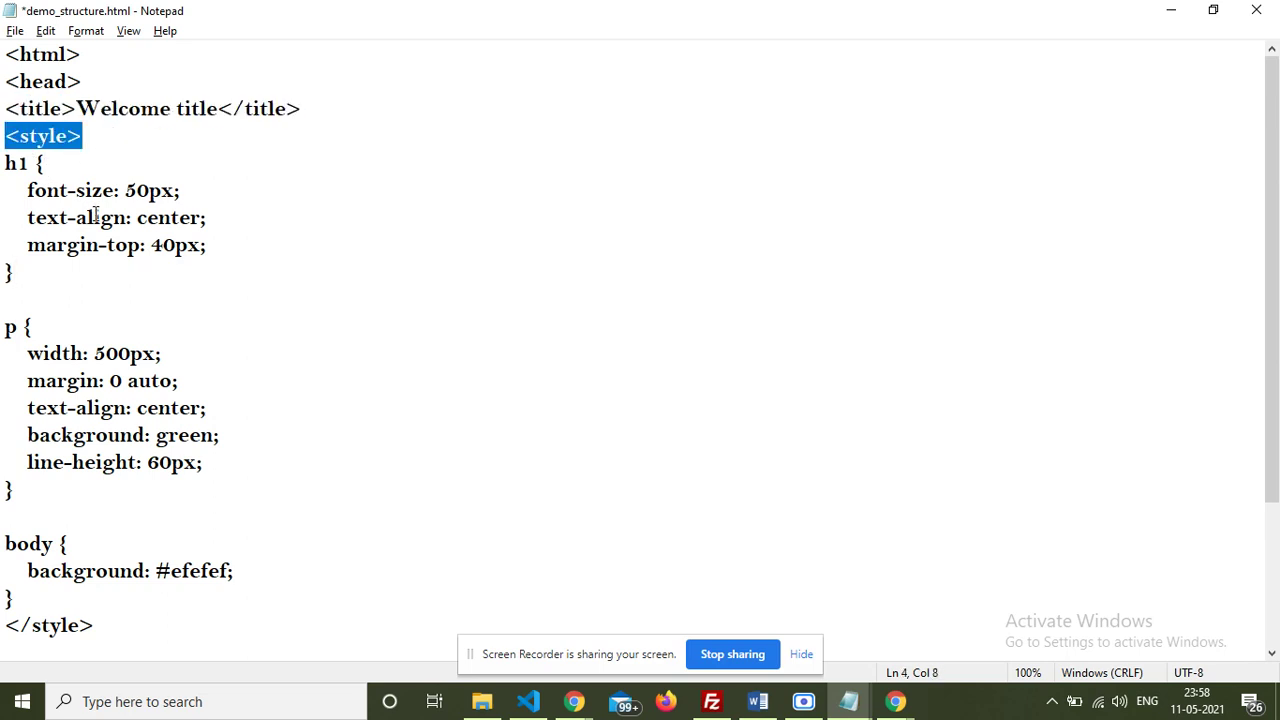
mouse_move(25, 275)
left_mouse_down()
mouse_move(3, 168)
mouse_move(194, 199)
mouse_move(221, 249)
left_mouse_up()
left_click(79, 165)
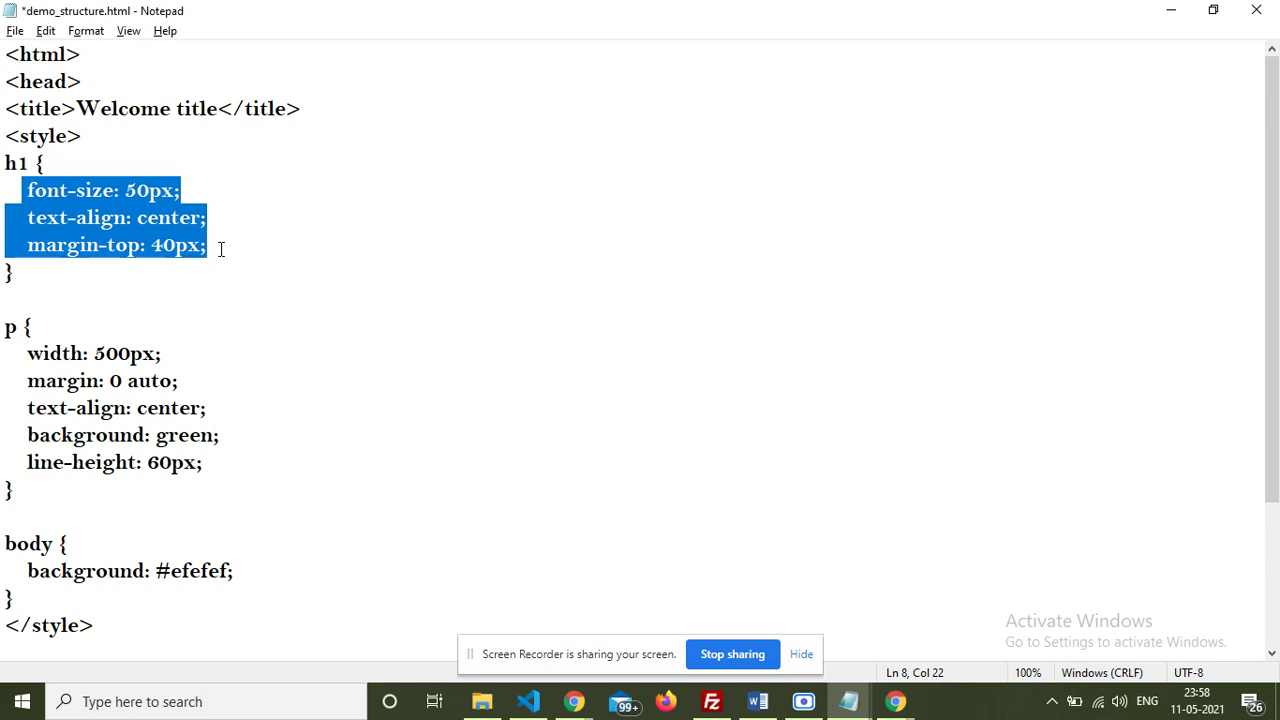
Step: Review the p rule's margin, centering, green background and 60px line height, and the #efefef body background
scroll(221, 249, "down", 2)
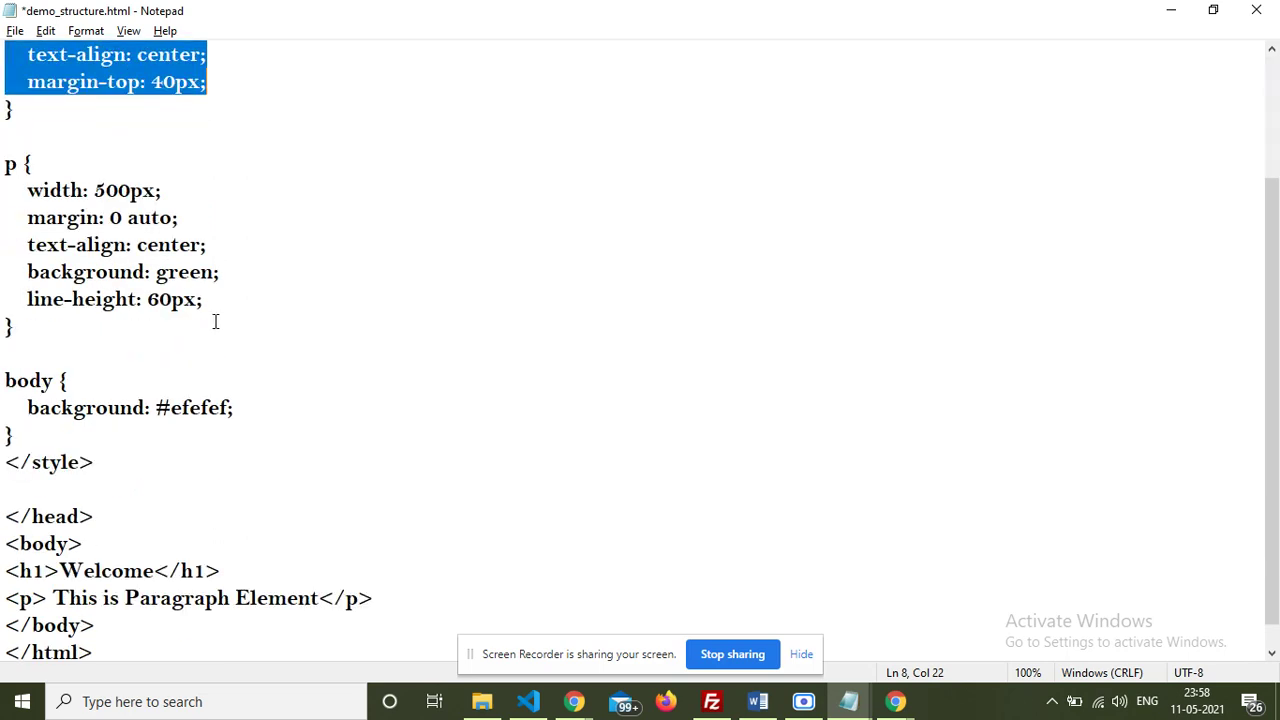
mouse_move(18, 164)
left_mouse_down()
mouse_move(6, 164)
mouse_move(220, 189)
left_mouse_up()
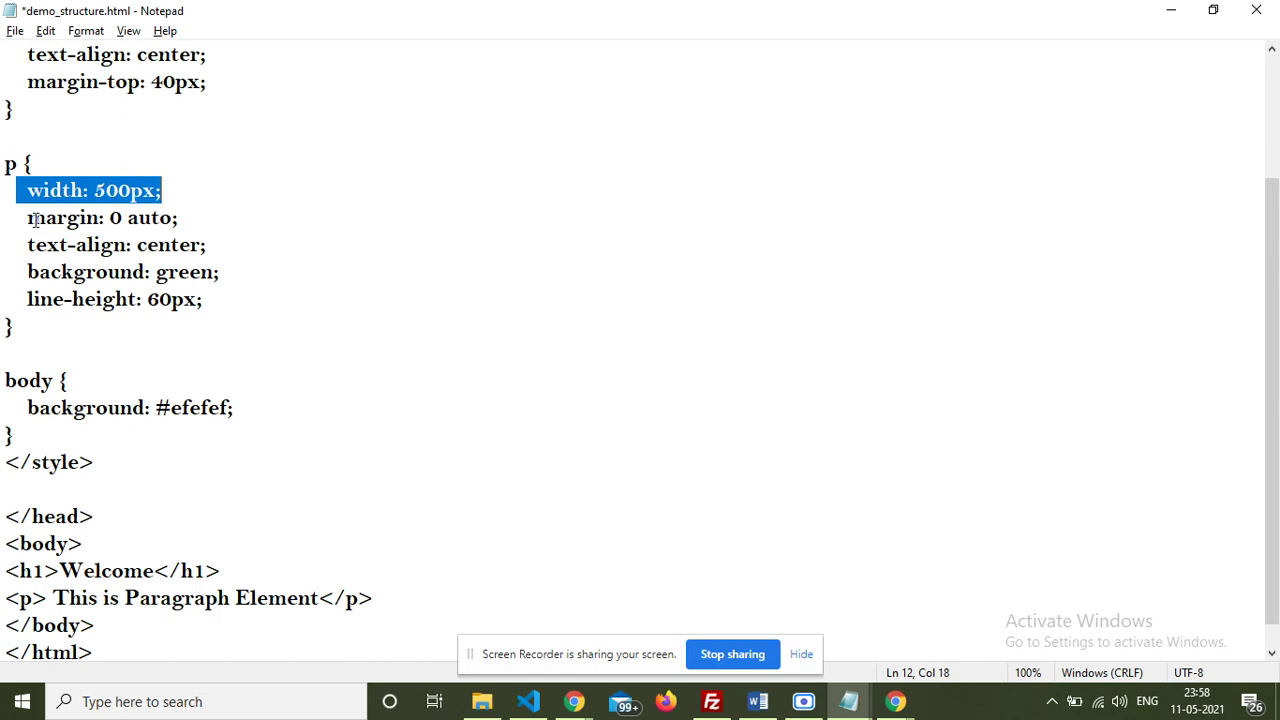
left_click_drag(17, 218, 192, 232)
left_click_drag(30, 248, 228, 246)
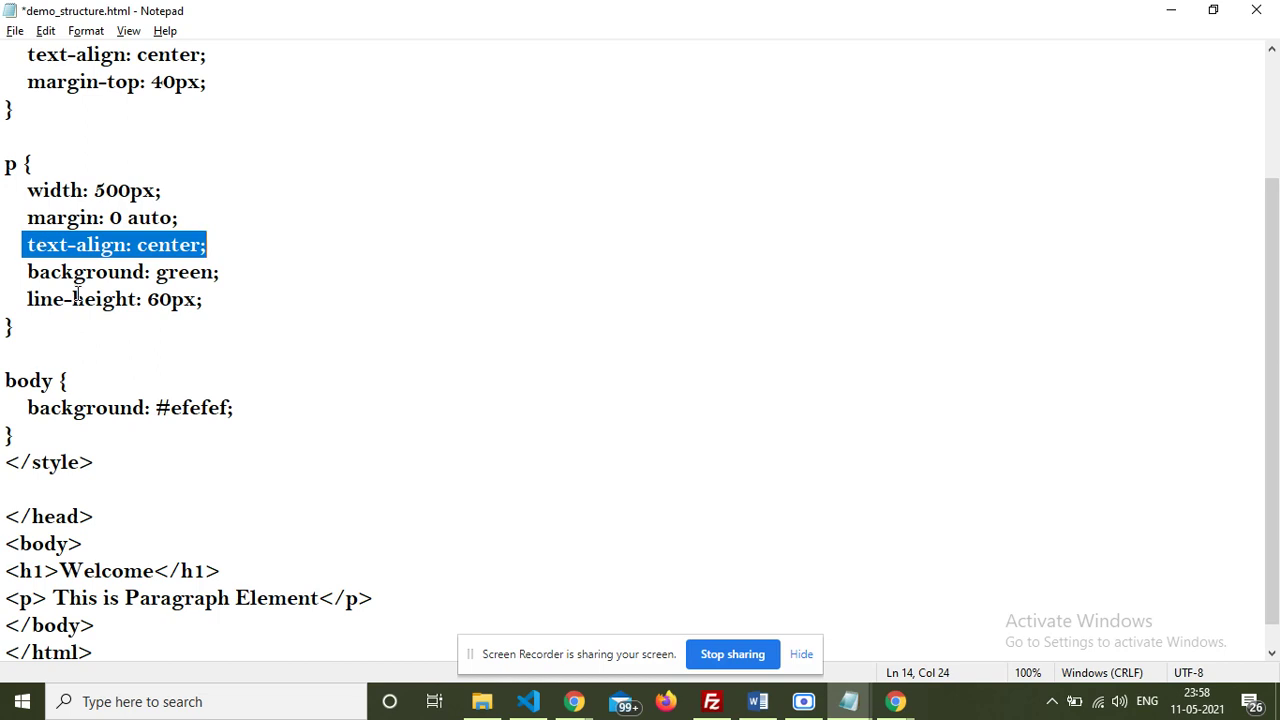
left_click_drag(22, 272, 213, 273)
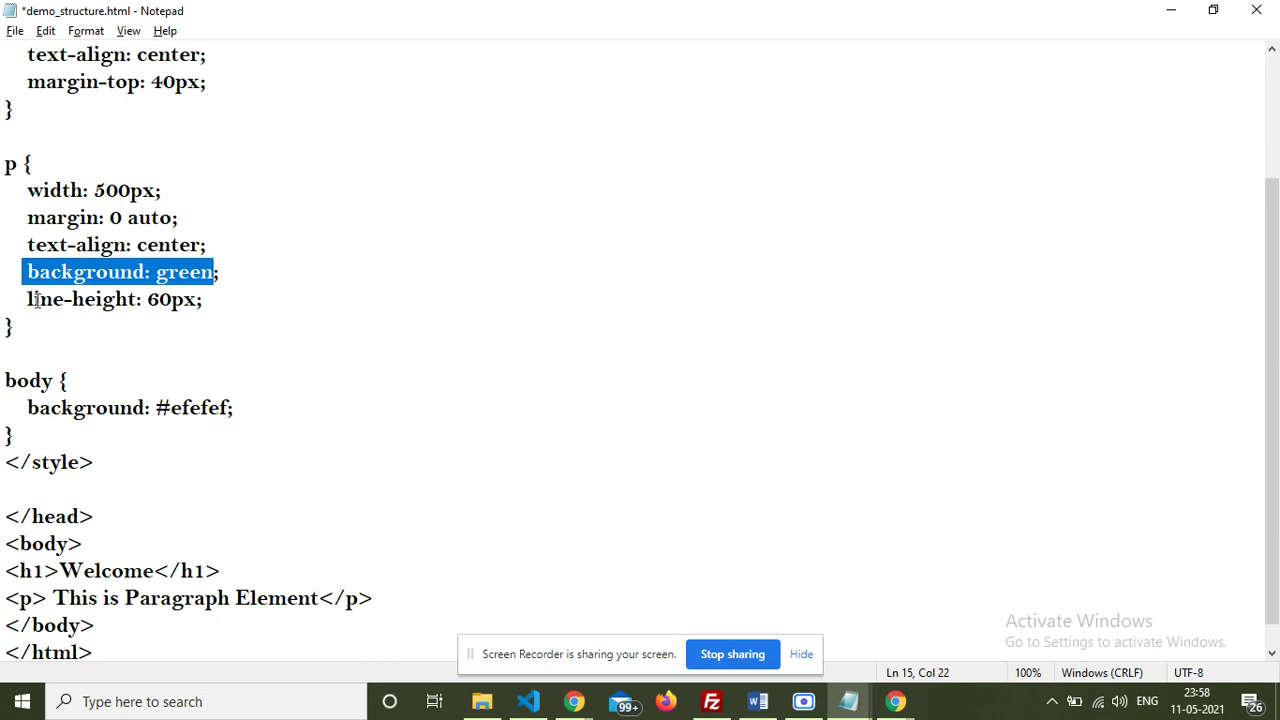
left_click_drag(24, 299, 241, 298)
left_click(224, 327)
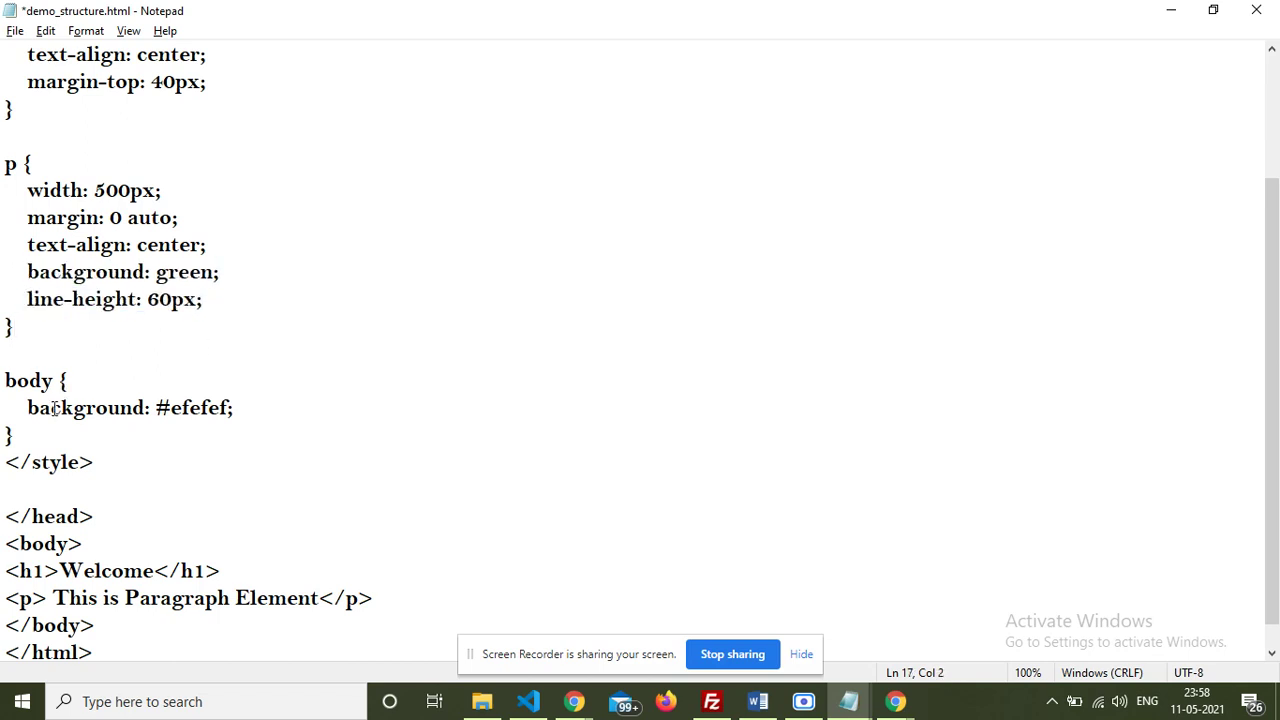
left_click_drag(34, 435, 3, 391)
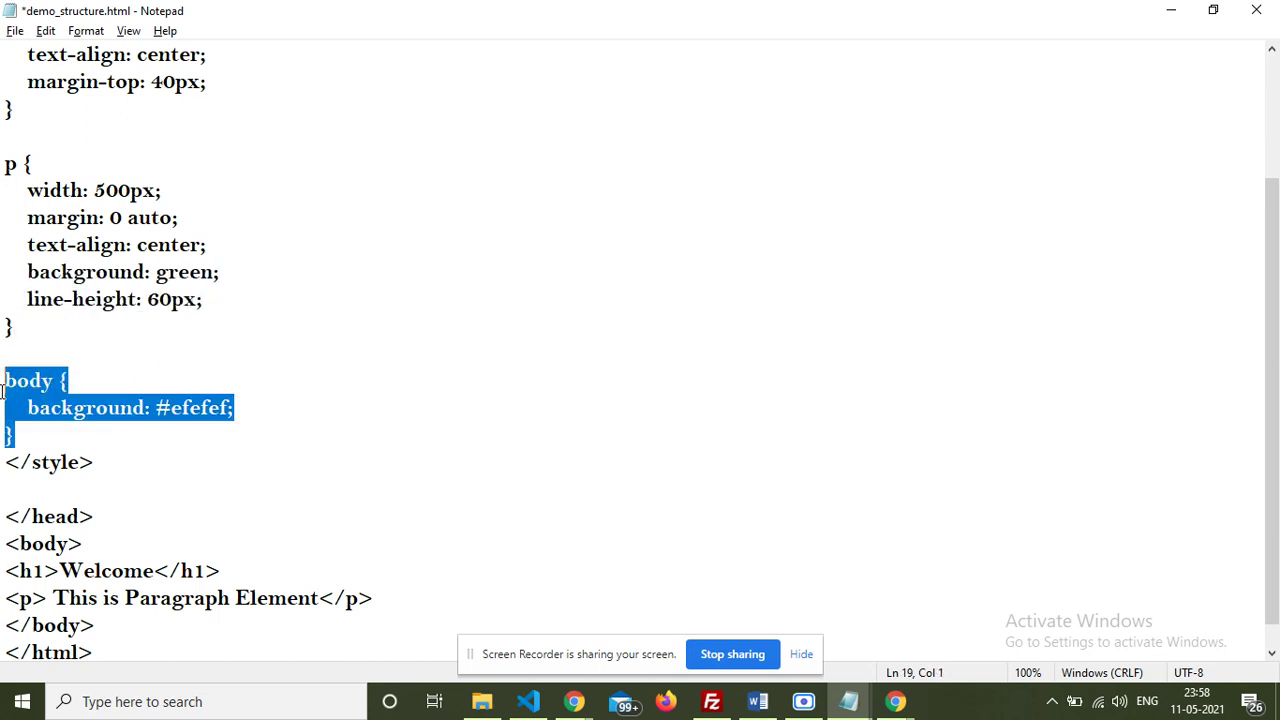
left_click(192, 410)
double_click(192, 410)
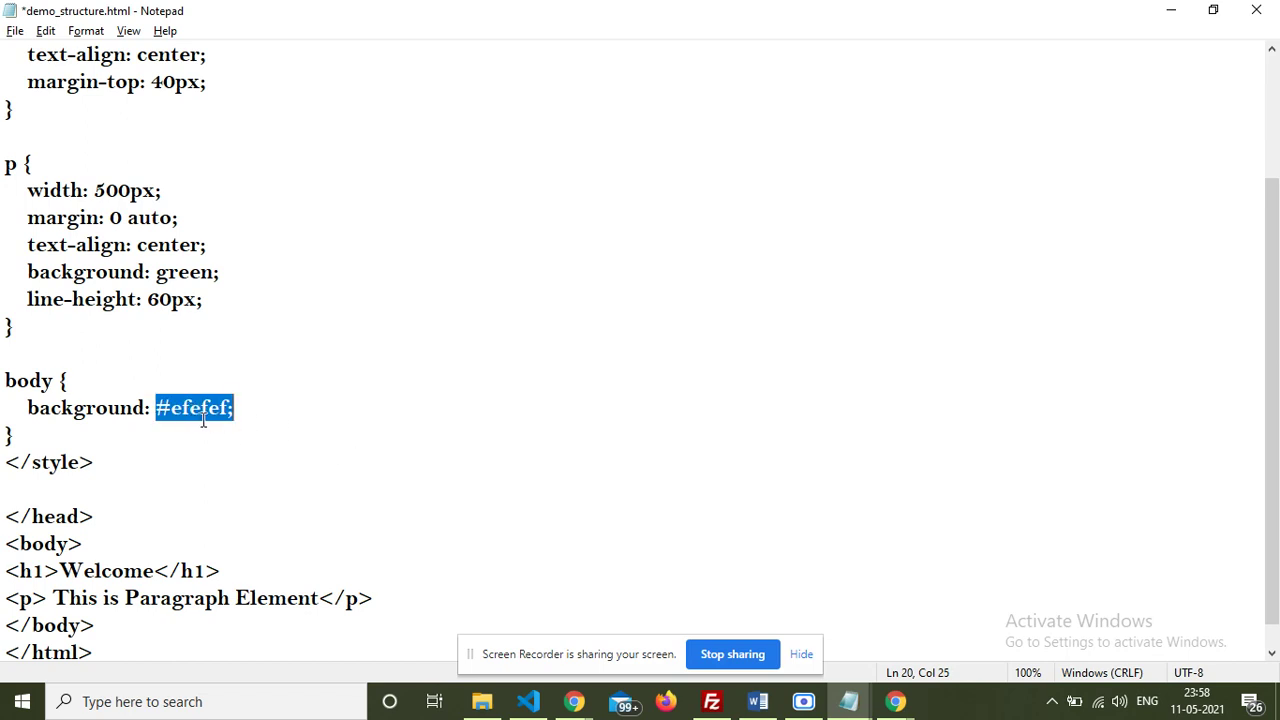
Step: Check the closing lines and save demo_structure.html with Ctrl+S
scroll(203, 420, "down", 1)
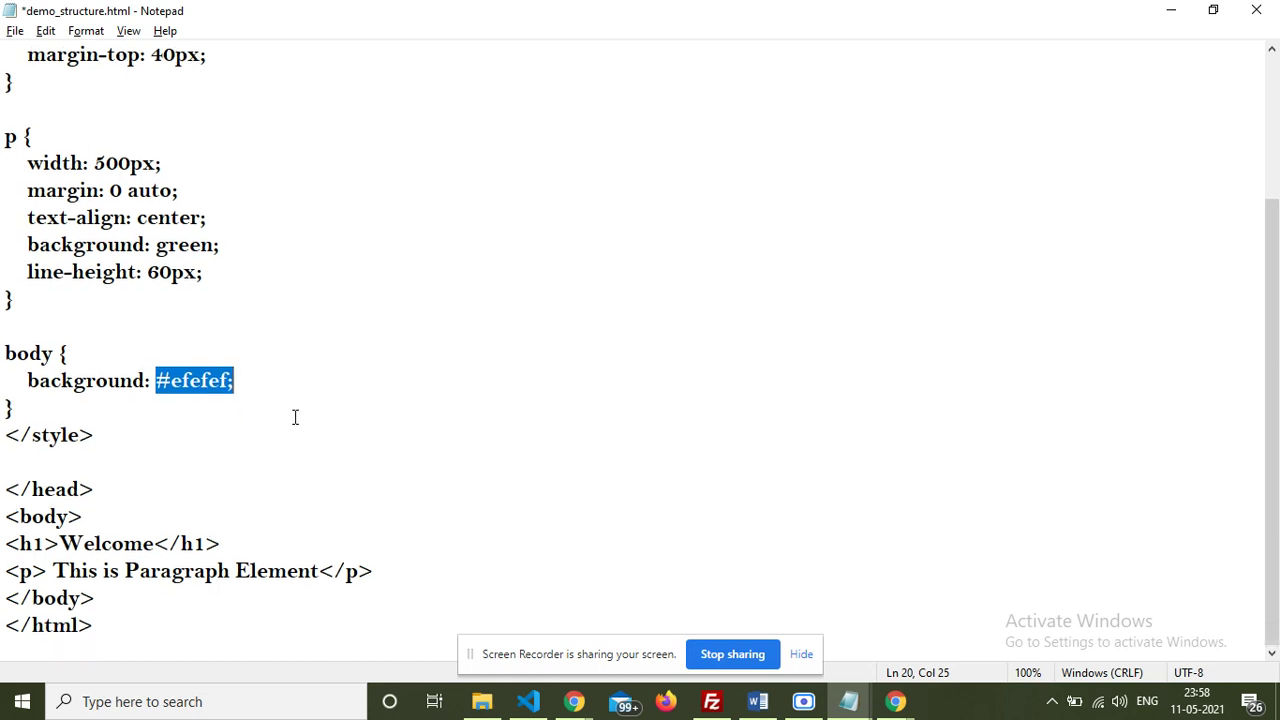
scroll(4, 510, "up", 3)
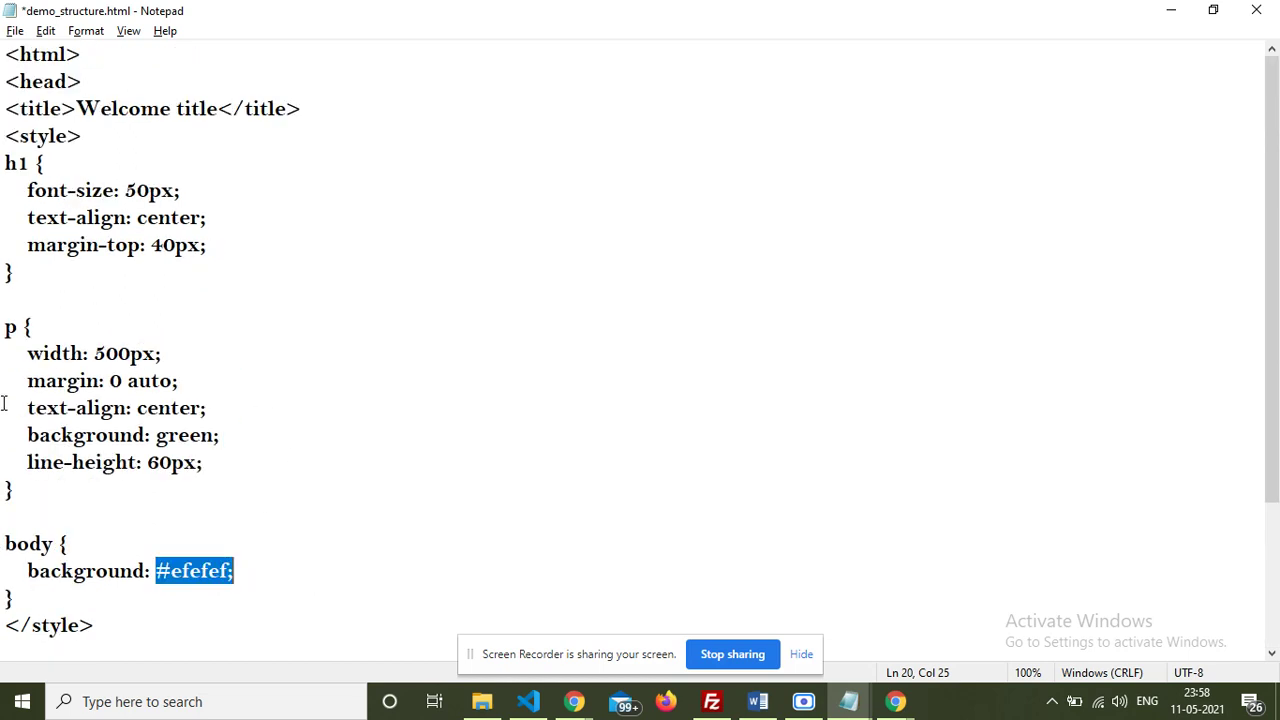
scroll(113, 591, "down", 2)
left_click_drag(98, 462, 4, 462)
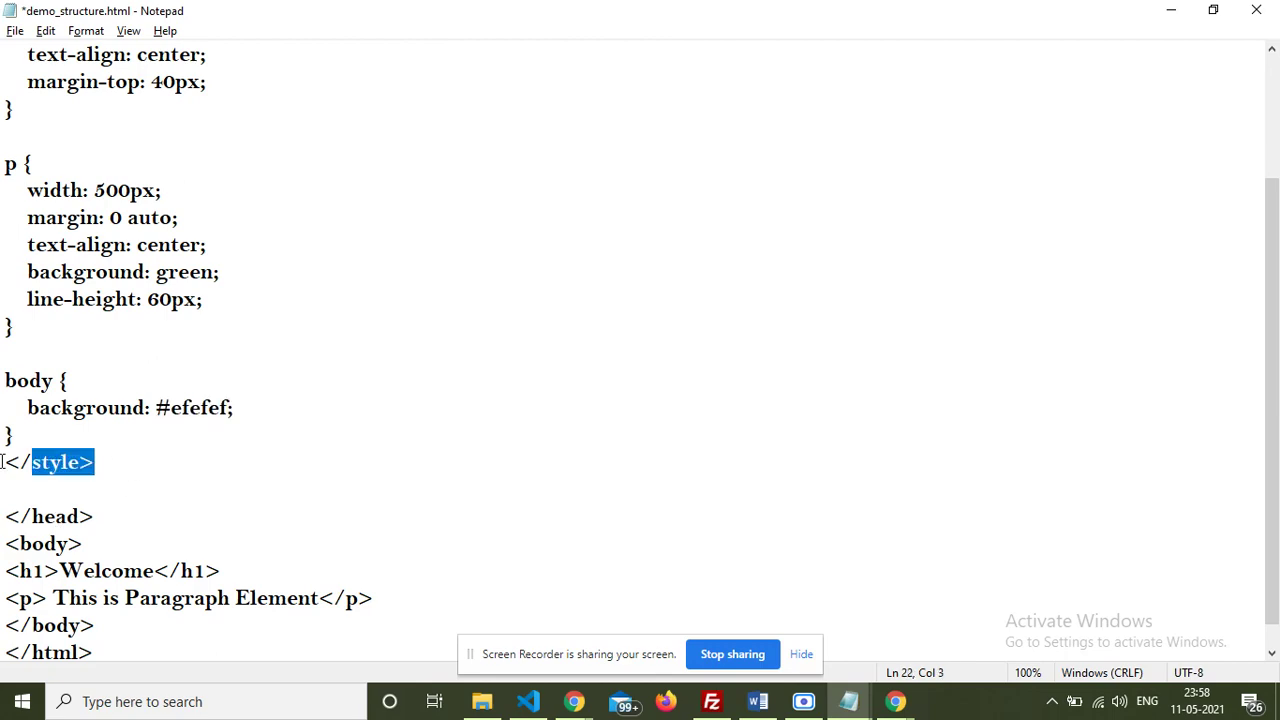
left_click_drag(124, 515, 4, 514)
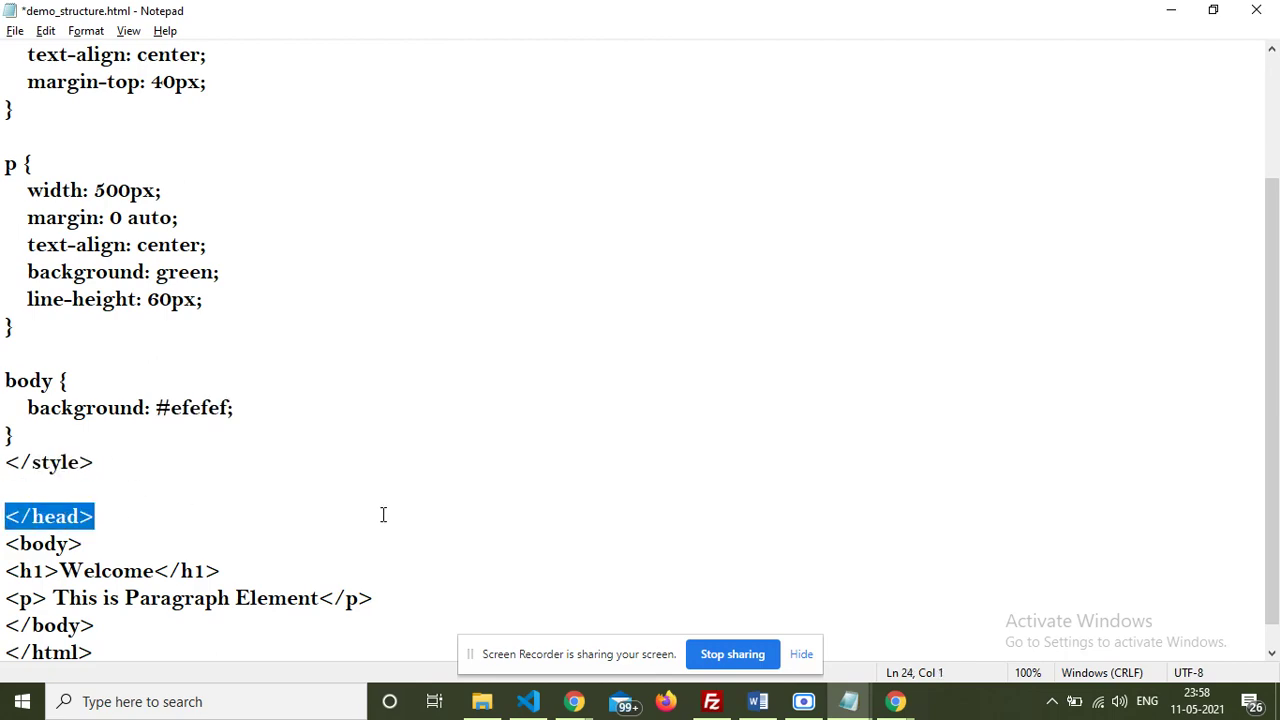
key("ctrl+s")
key("alt+Tab")
key("alt+Tab")
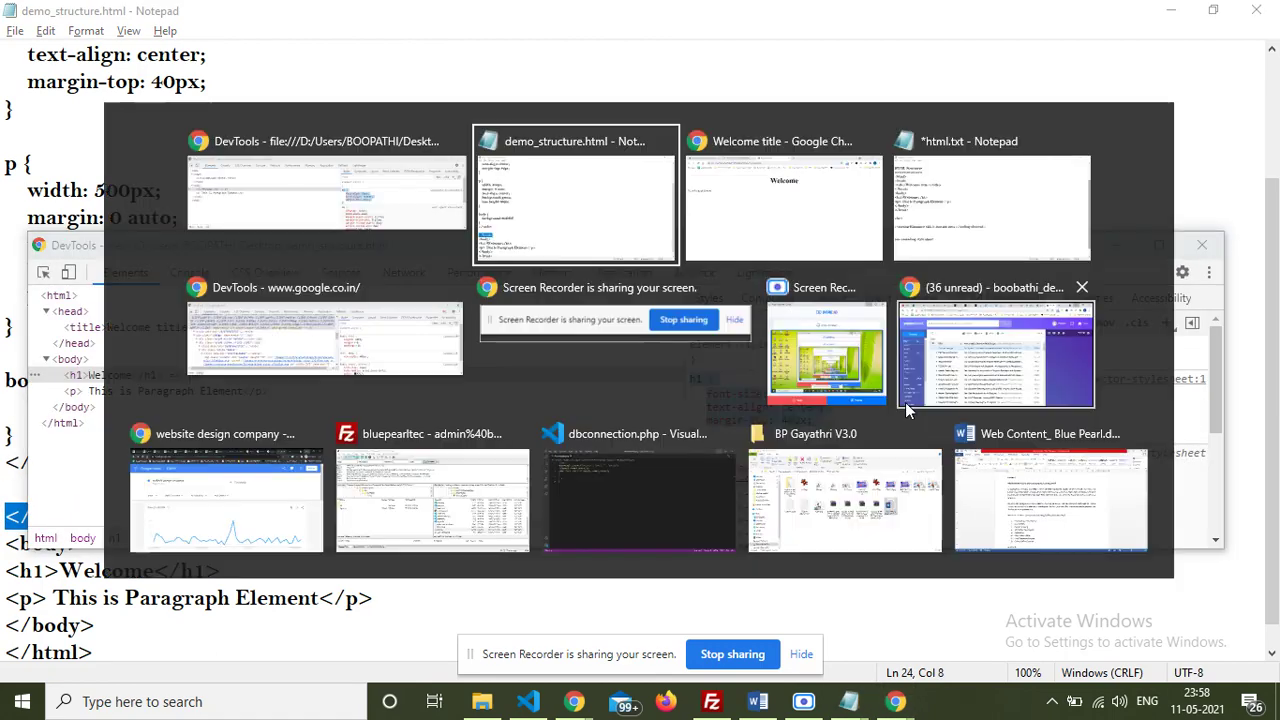
Step: Reload the demo page in Chrome to show the paragraph as a centred green box on grey
left_click(780, 183)
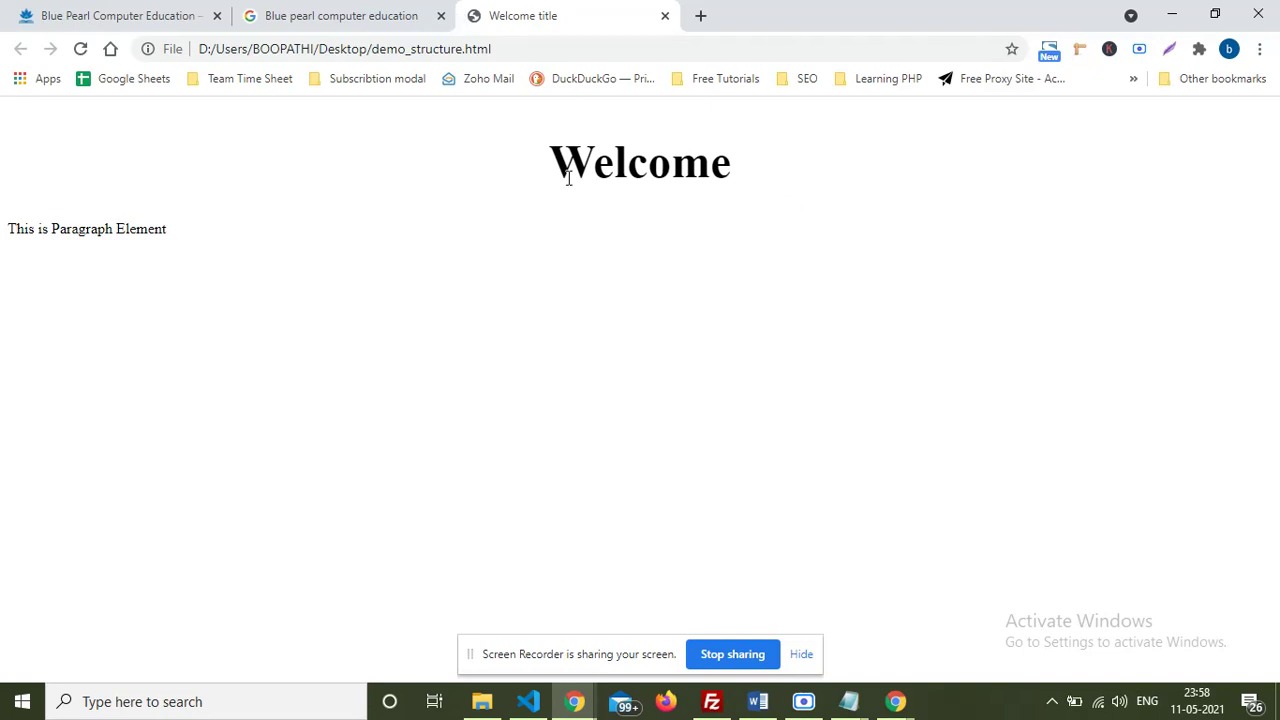
left_click(80, 48)
left_click_drag(553, 168, 991, 514)
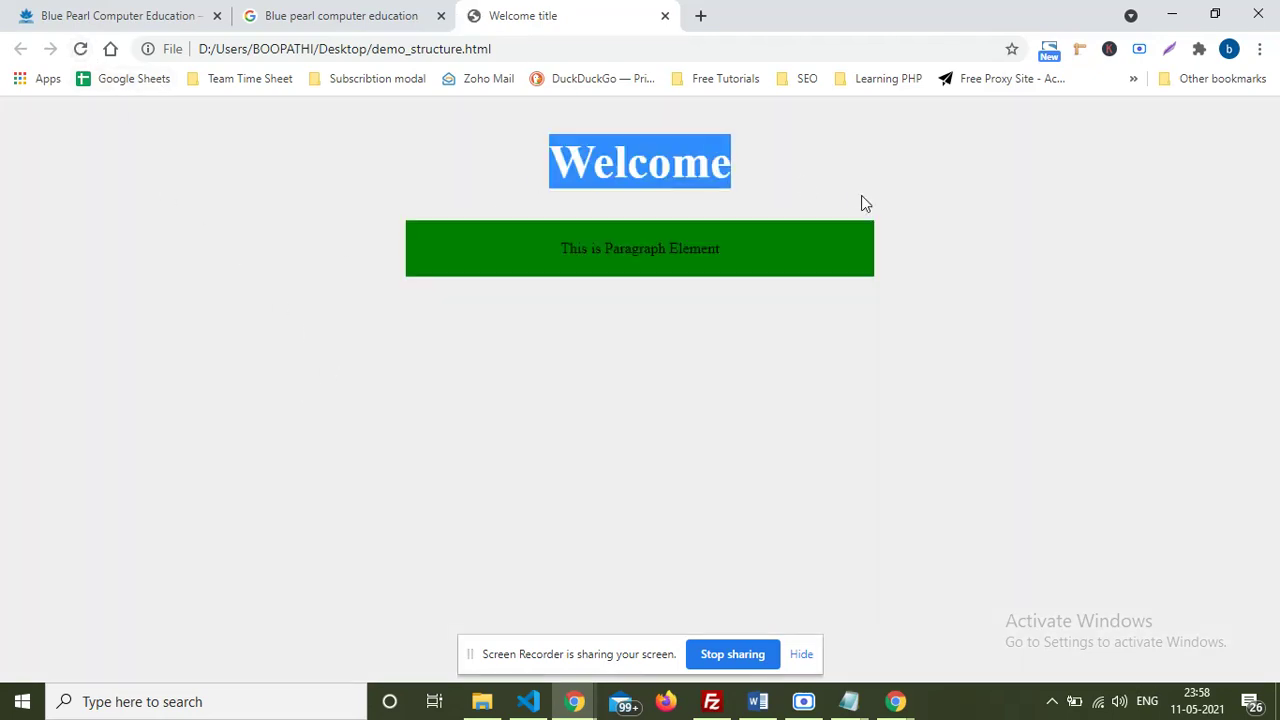
left_click(823, 493)
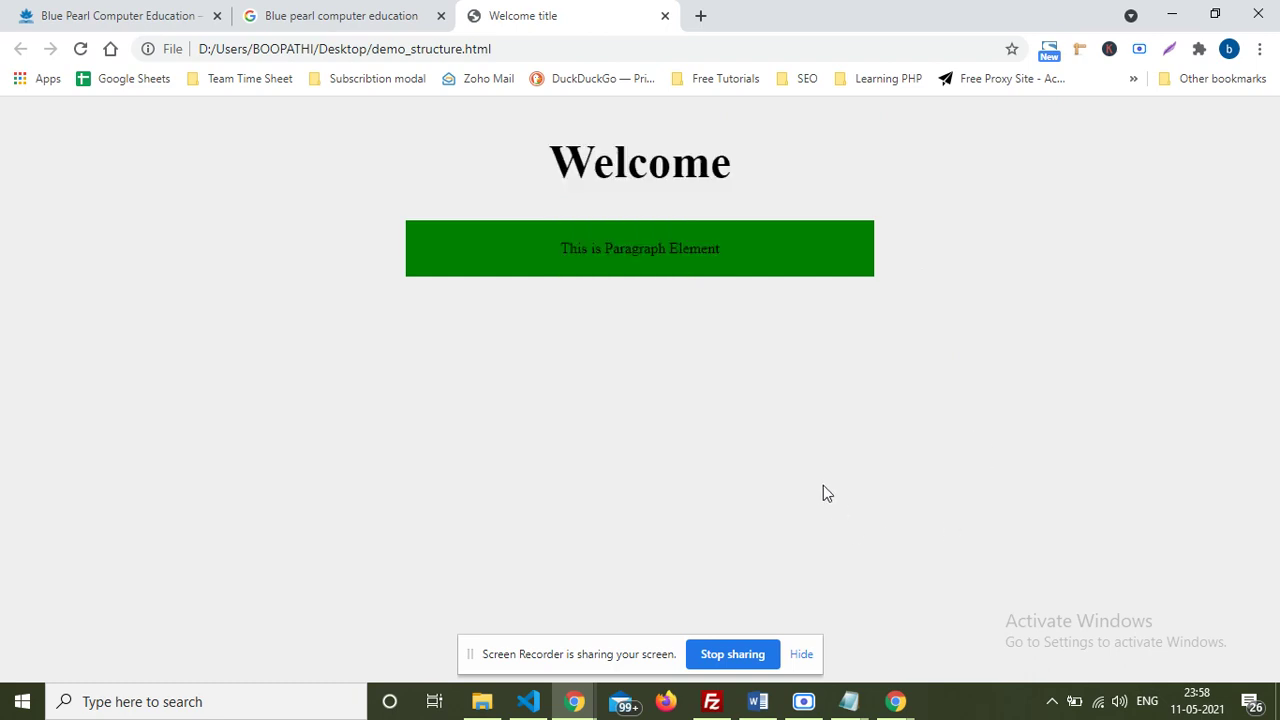
Step: Inspect the paragraph to view its p rule: 500px width, green background, 60px line-height
triple_click(689, 248)
left_click(603, 249)
left_click_drag(560, 248, 724, 274)
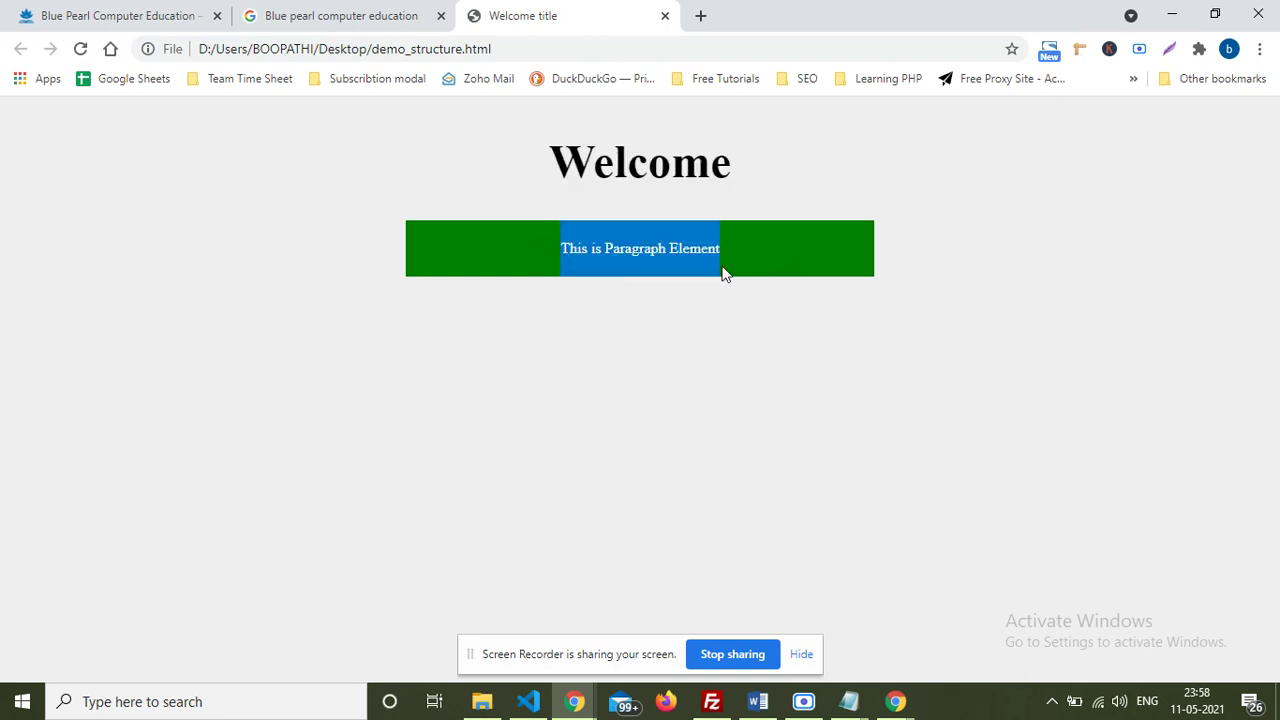
left_click(577, 253)
right_click(586, 243)
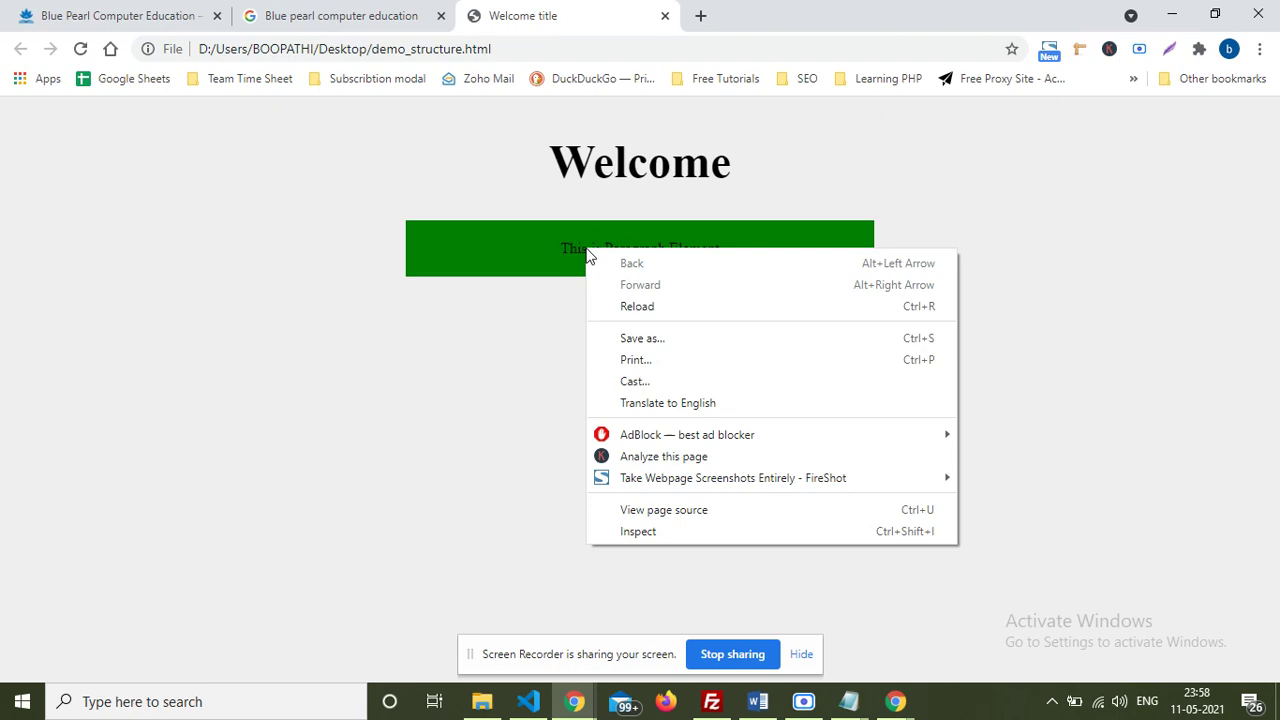
left_click(659, 534)
left_click_drag(791, 245, 806, 313)
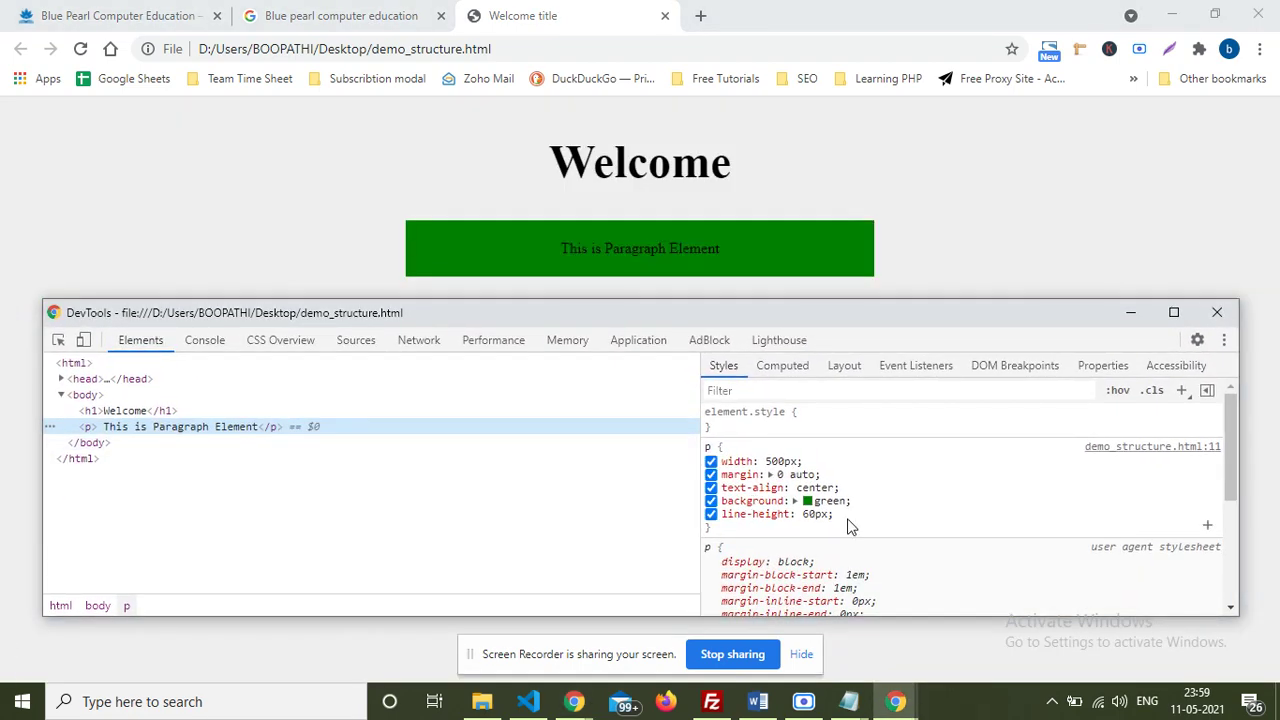
Step: Add color: white to the paragraph's p rule in DevTools Styles
left_click(800, 520)
type("c")
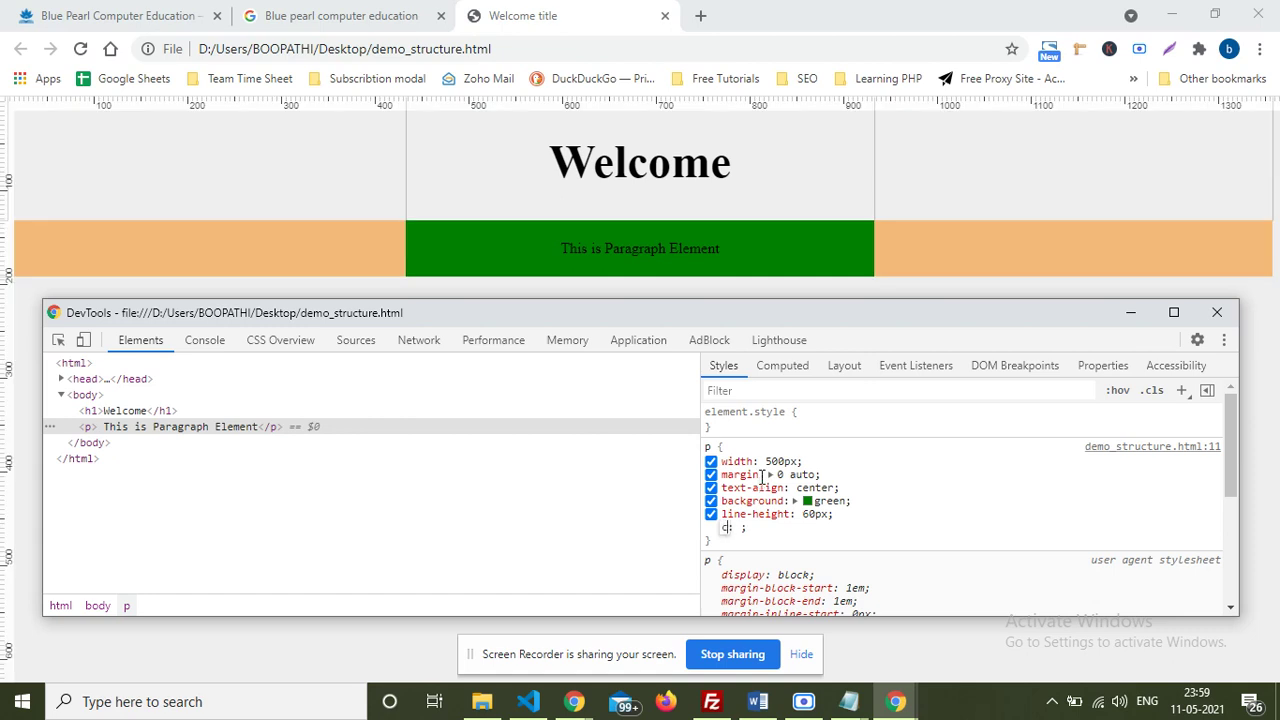
type("olor")
key("Tab")
type("#f")
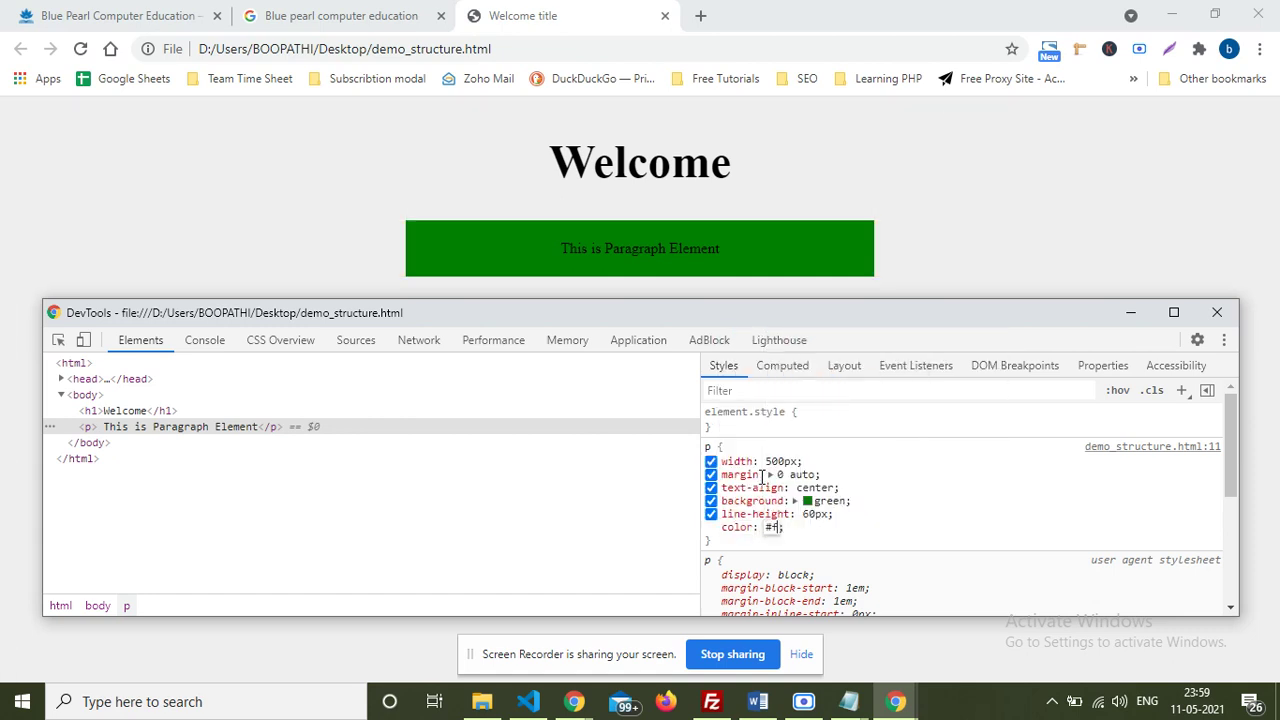
type("ff")
left_click(832, 548)
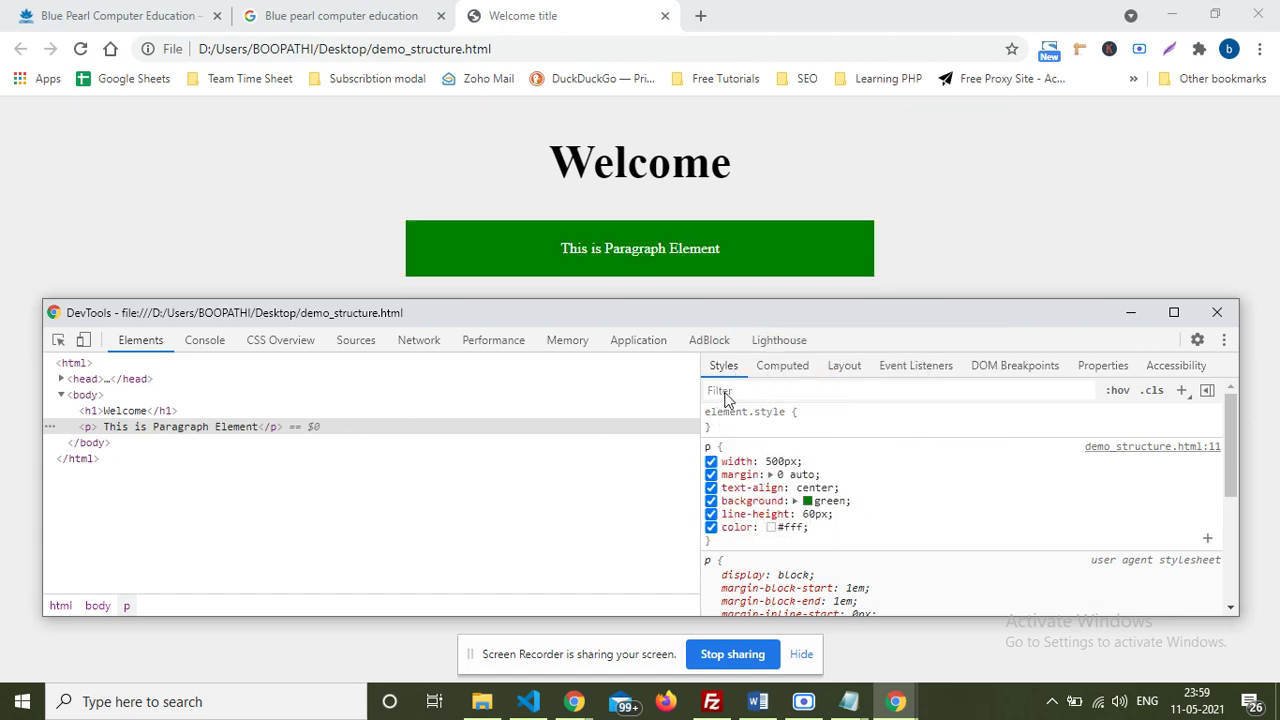
left_click(790, 527)
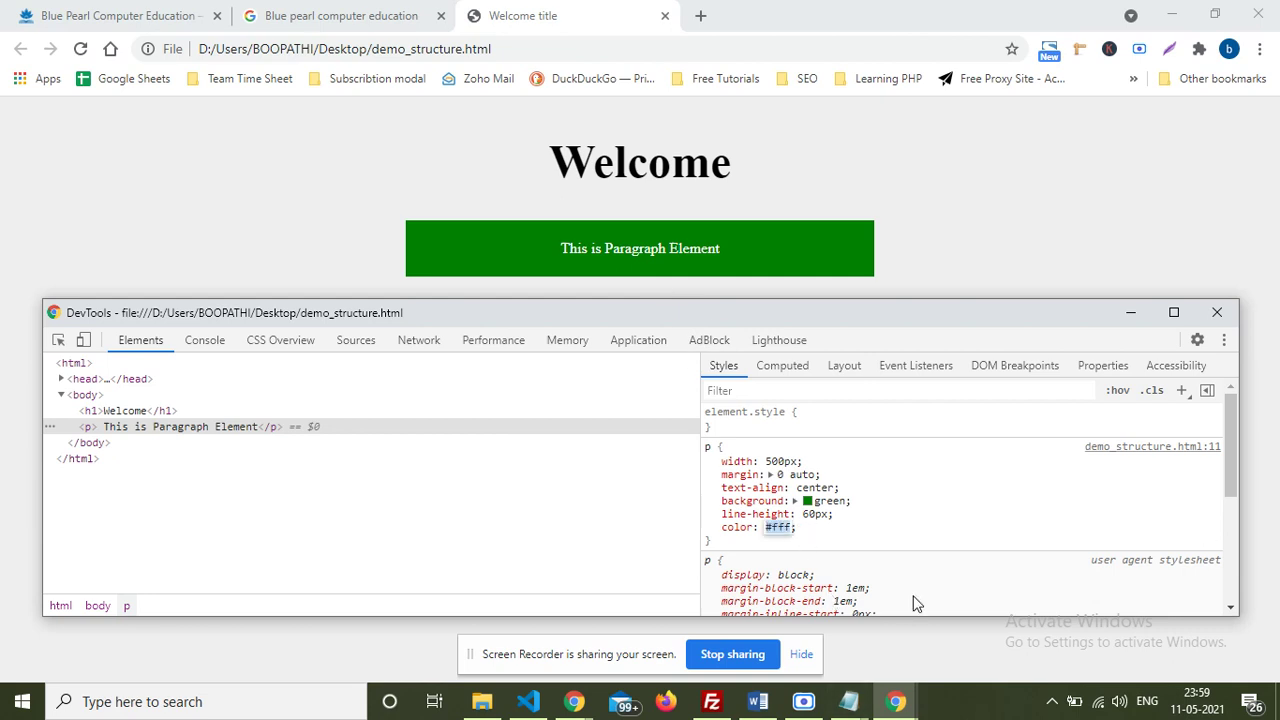
type("wh")
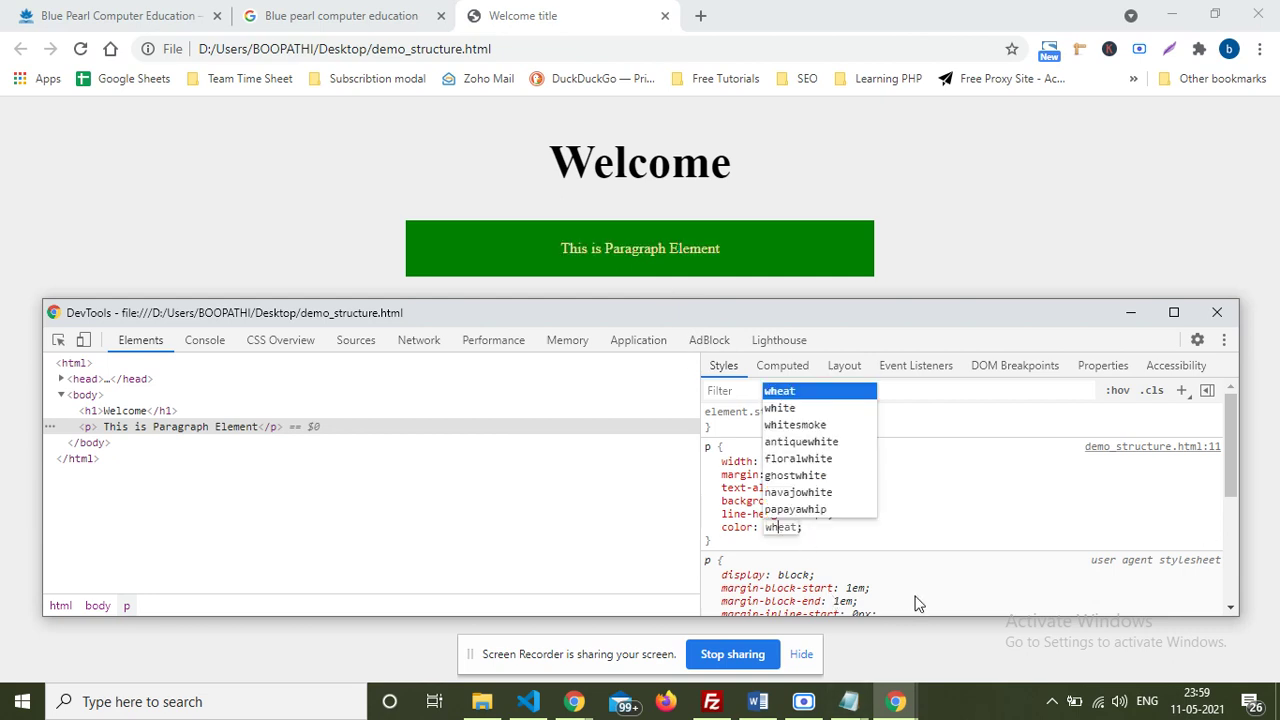
type("ite")
key("Return")
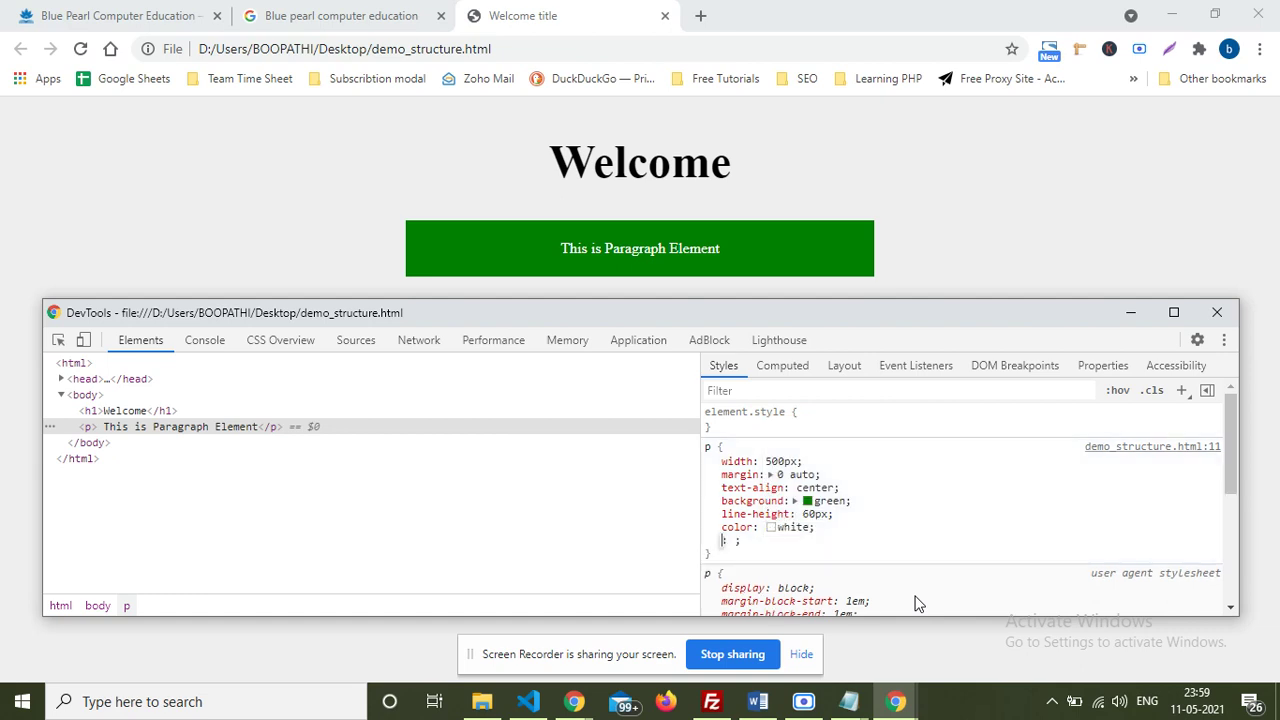
Step: Add font-size to the p rule and adjust it to 22px with arrow keys
type("font")
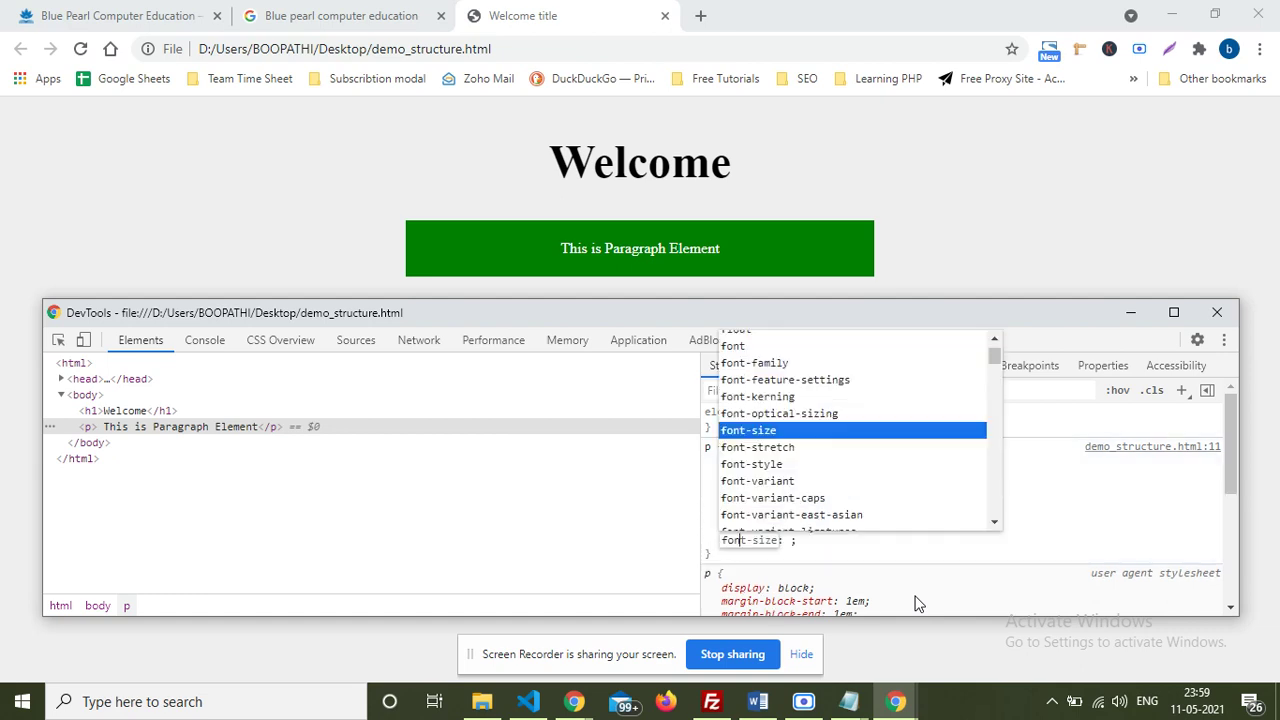
type("-s")
key("Return")
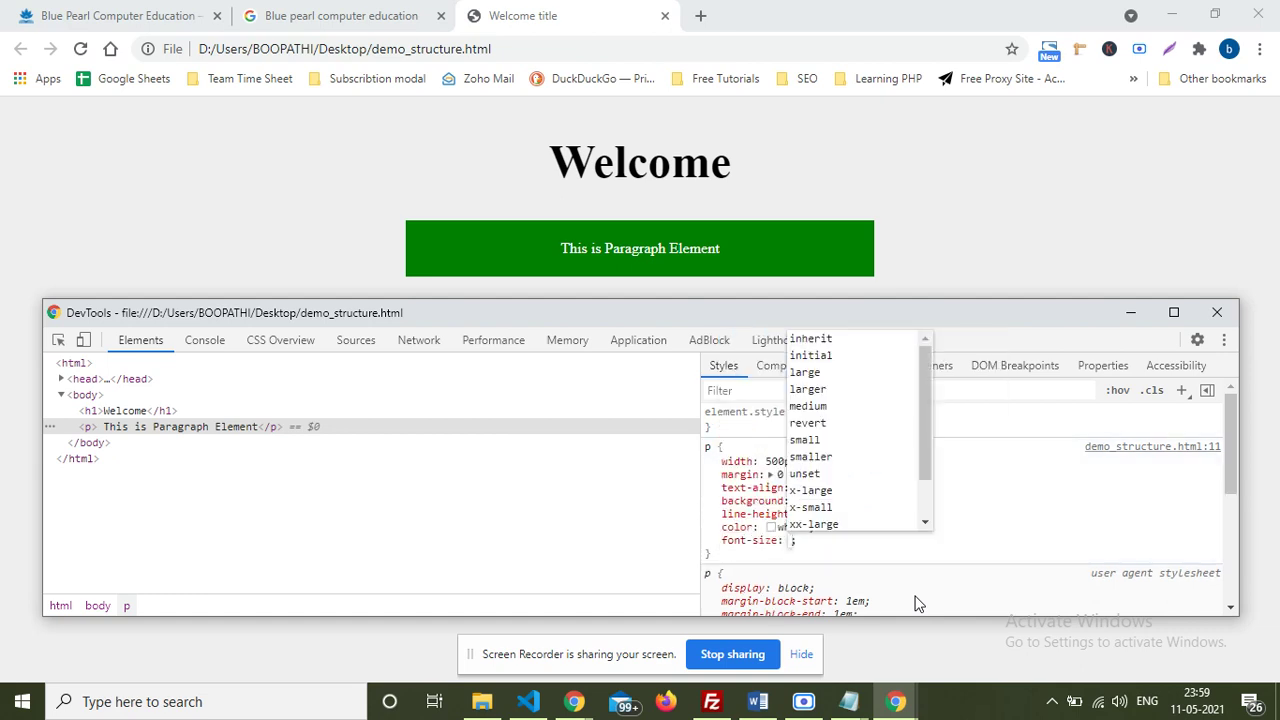
type("14p")
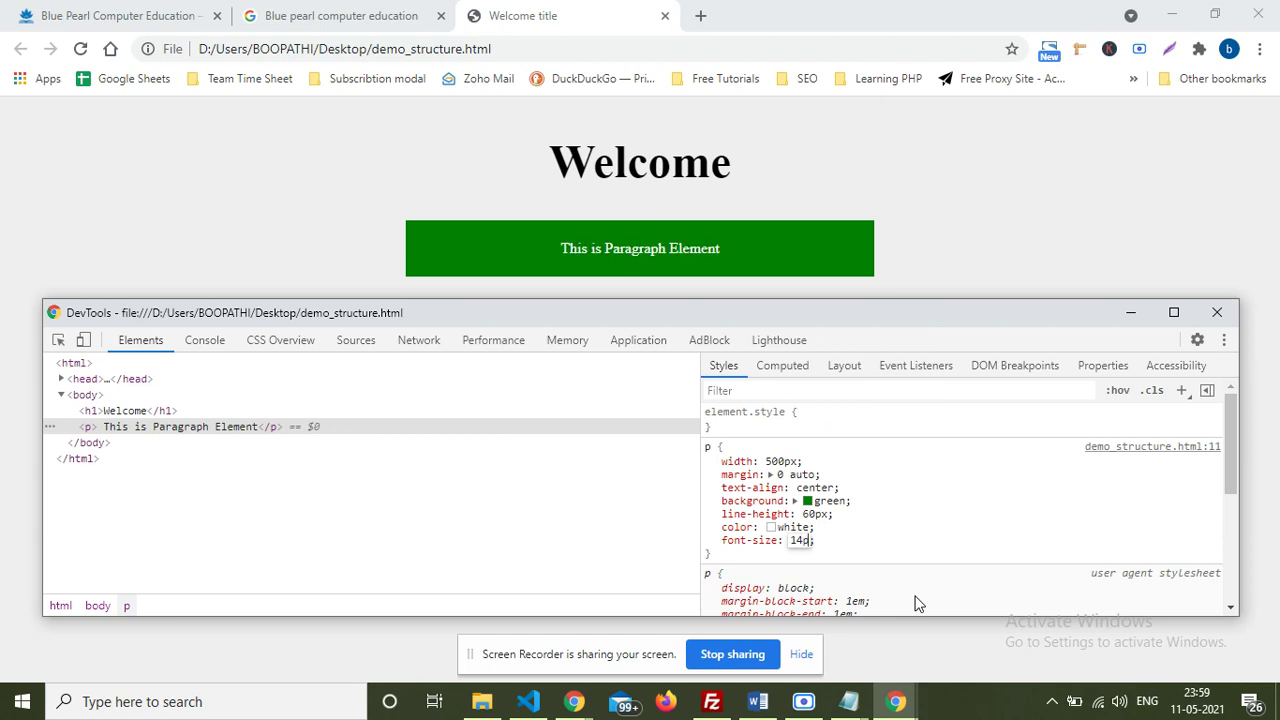
type("x")
key("shift+Up")
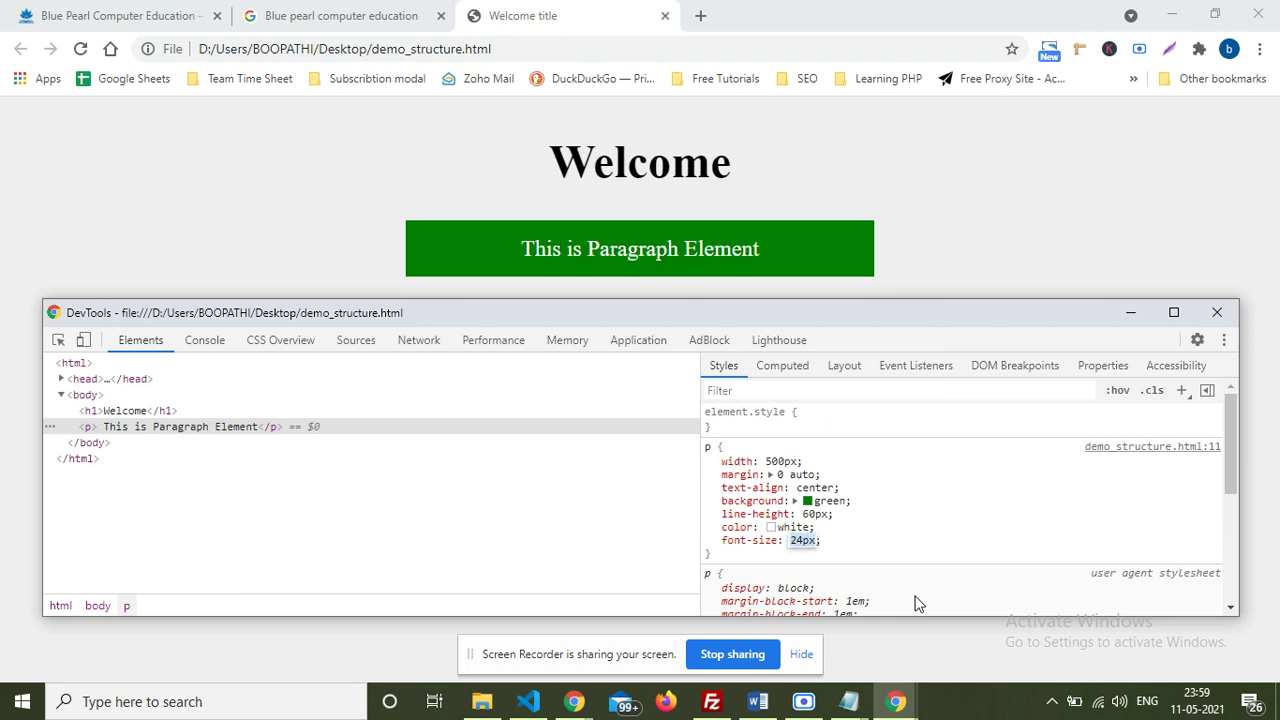
key("Up")
key("Up")
key("Up")
key("Up")
key("Down")
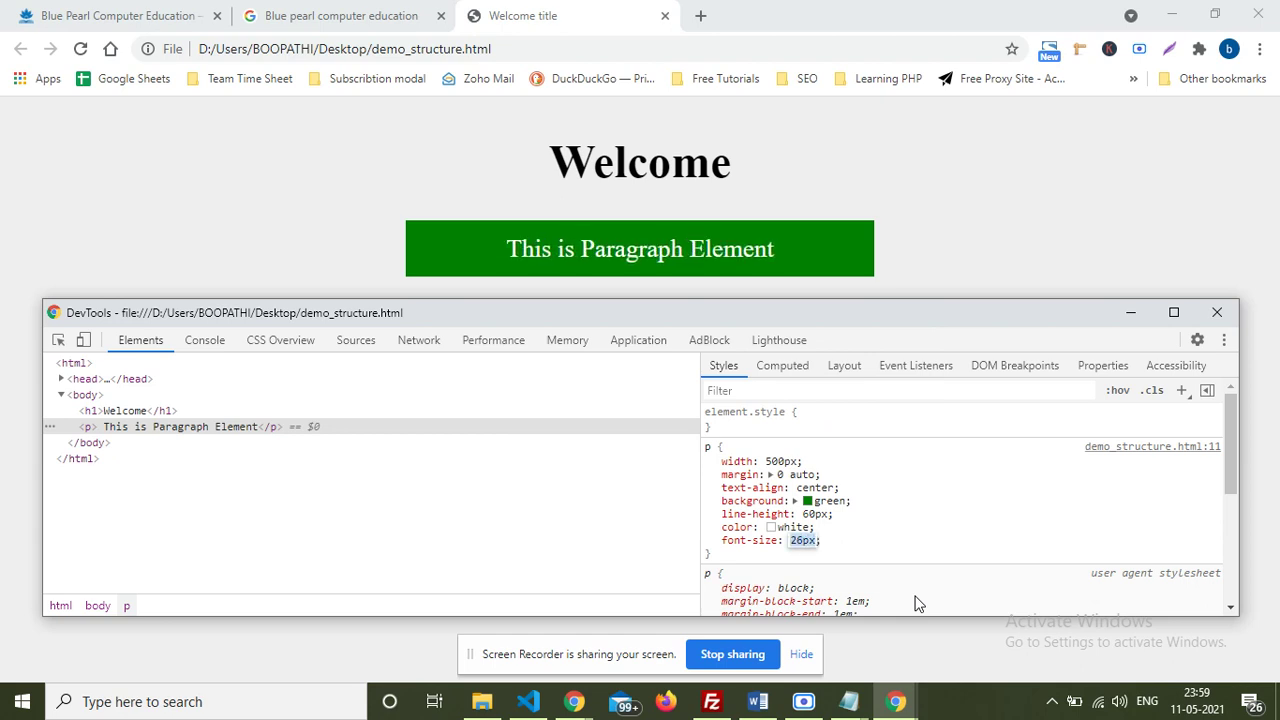
key("Down")
key("Down")
key("Down")
key("Down")
key("Down")
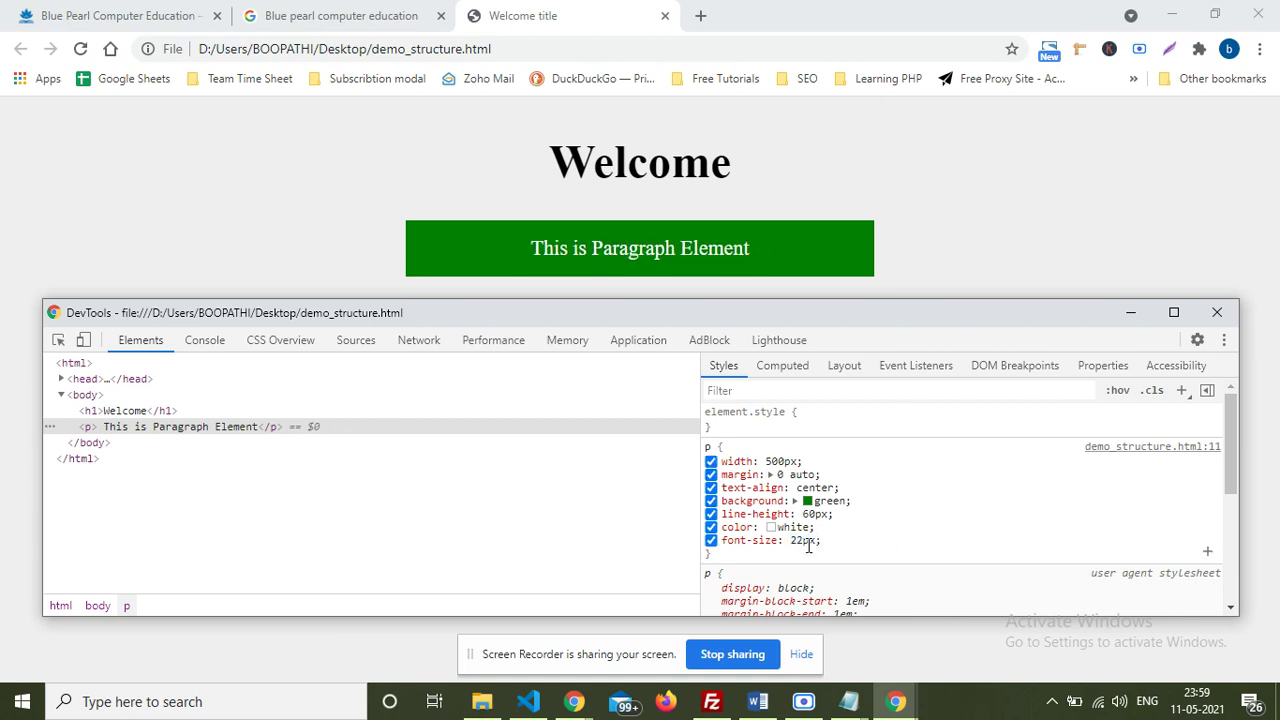
left_click_drag(834, 548, 709, 533)
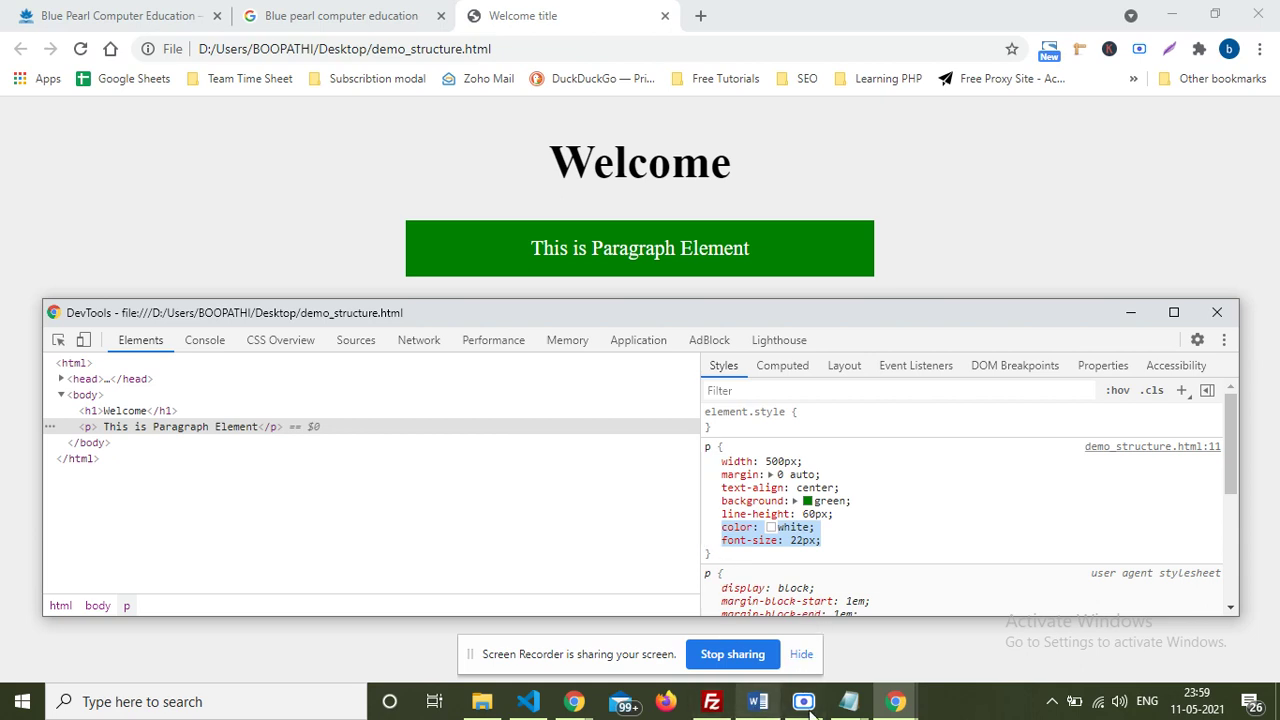
Step: Add color: white; and font-size: 22px; after line-height: 60px; in Notepad's p rule
mouse_move(848, 701)
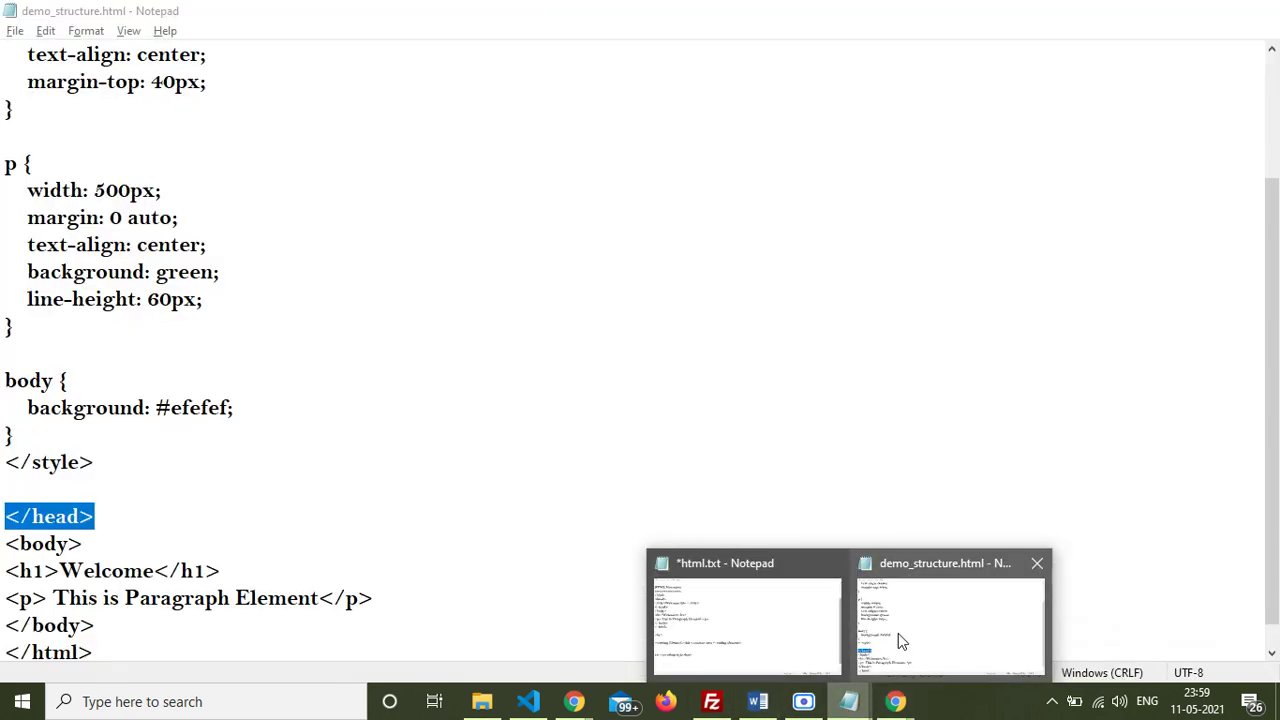
left_click(898, 633)
left_click(225, 303)
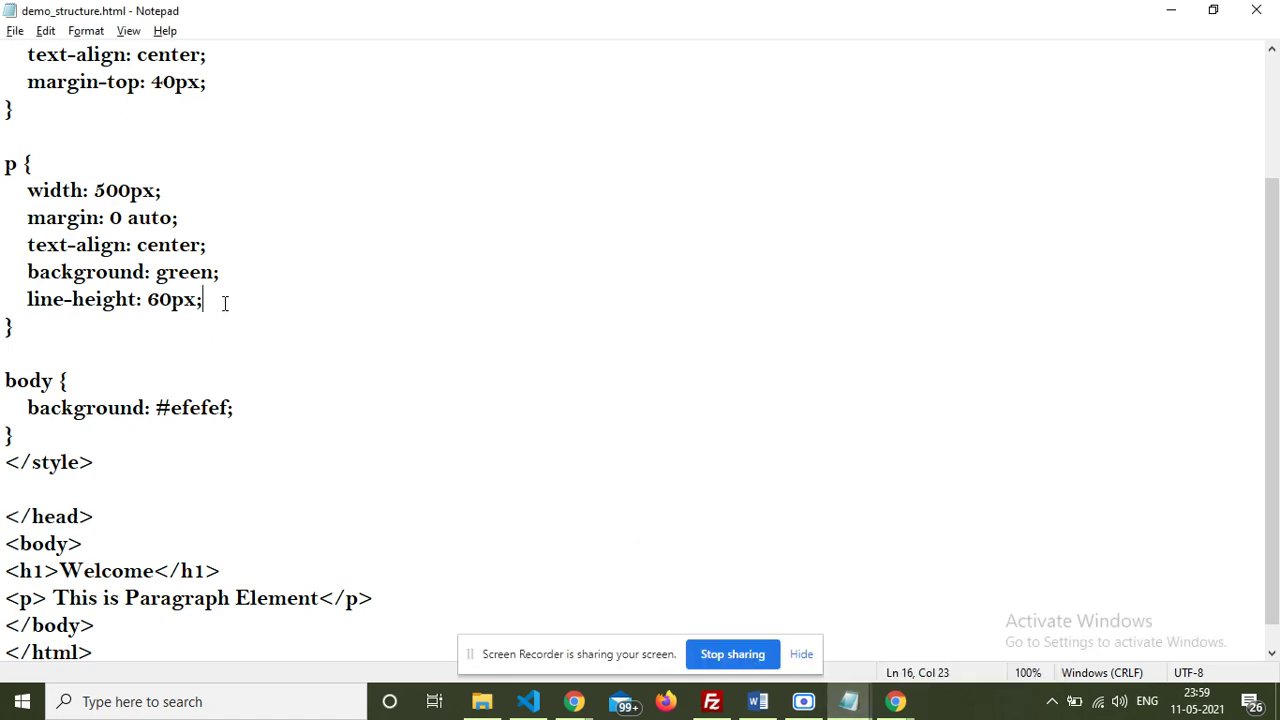
key("Return")
type("color: white;   font-size: 22px;")
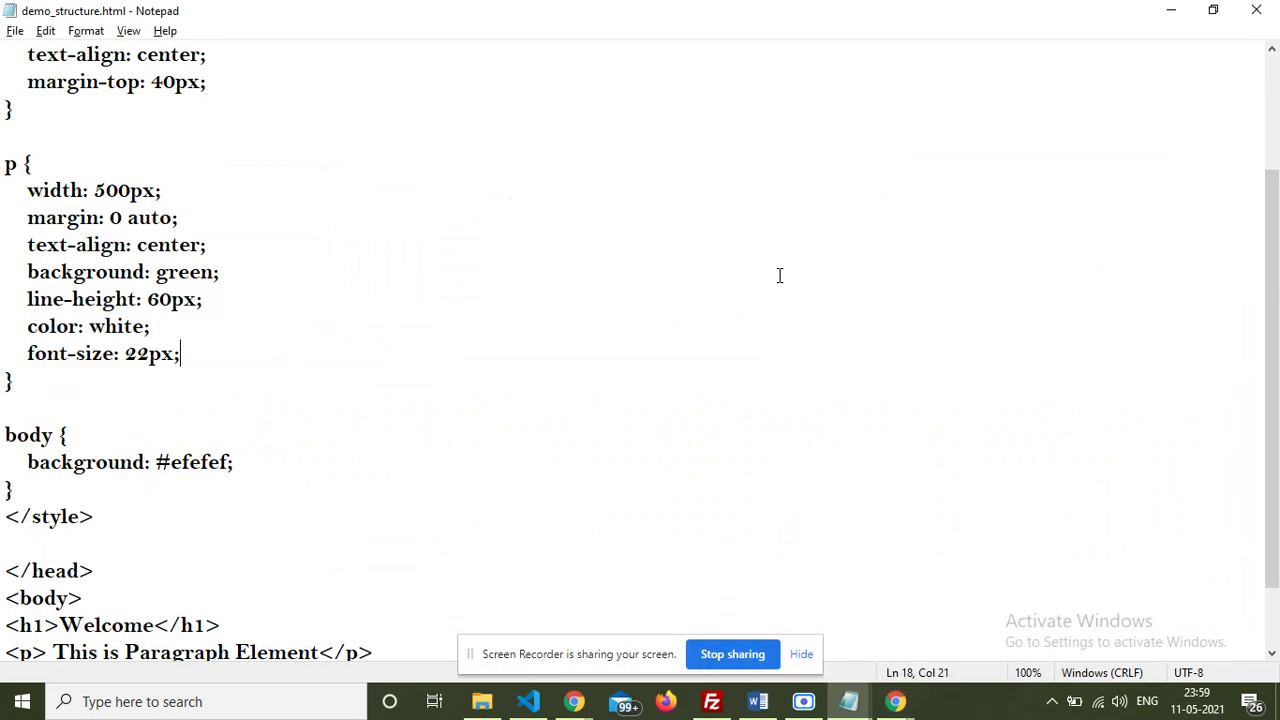
Step: Save demo_structure.html and refresh the page in Chrome
key("ctrl+s")
key("alt+Tab")
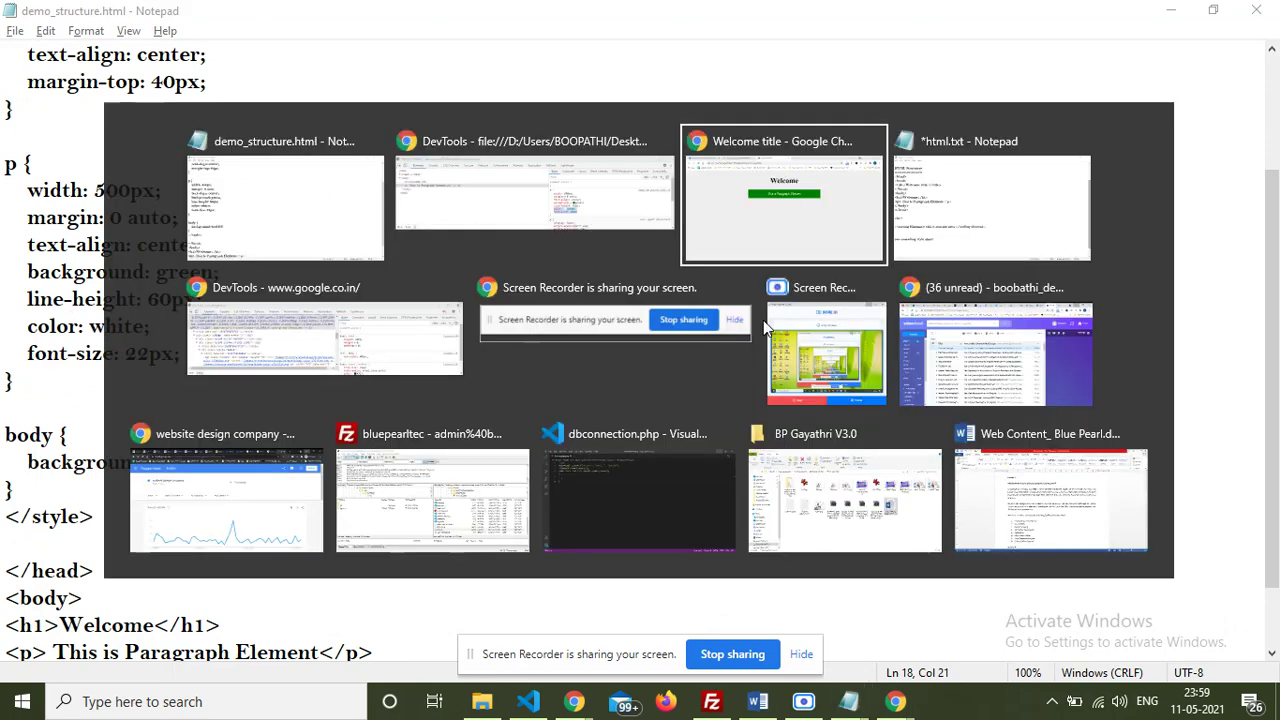
key("F5")
Step: Inspect the paragraph to confirm its white, 22px styles now come from demo_structure.html
left_click_drag(531, 250, 774, 256)
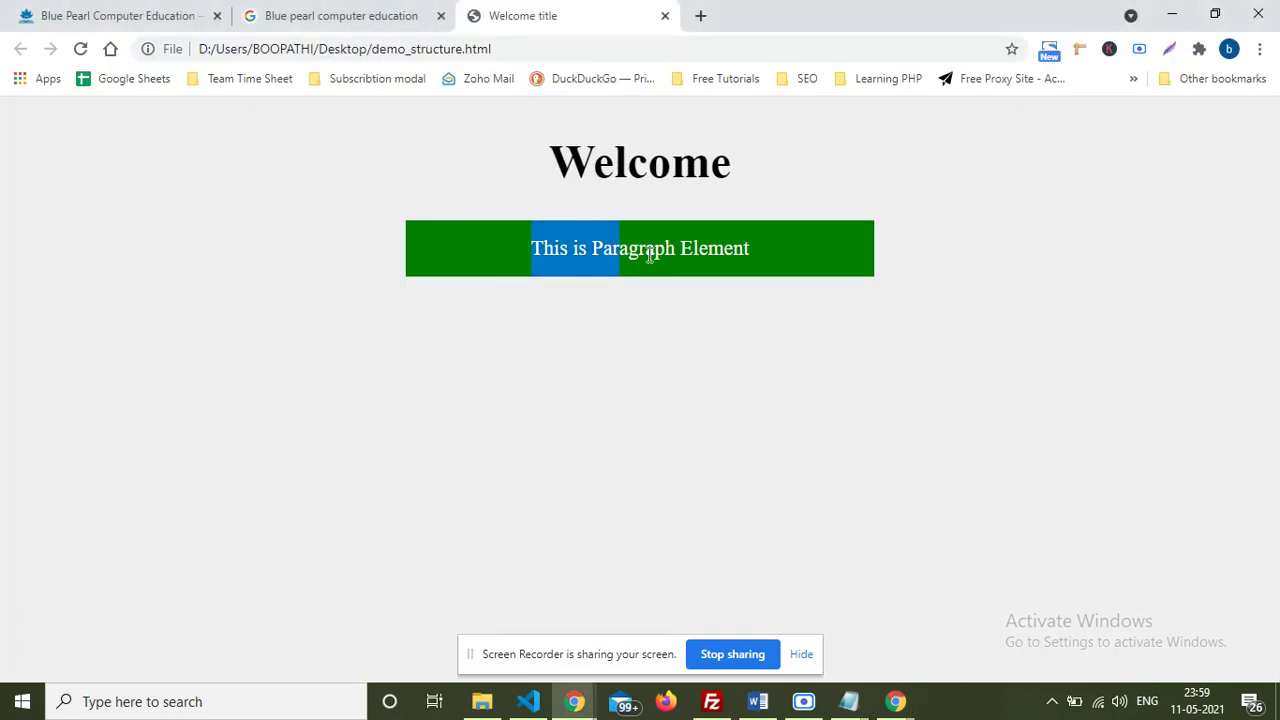
left_click(695, 249)
right_click(695, 249)
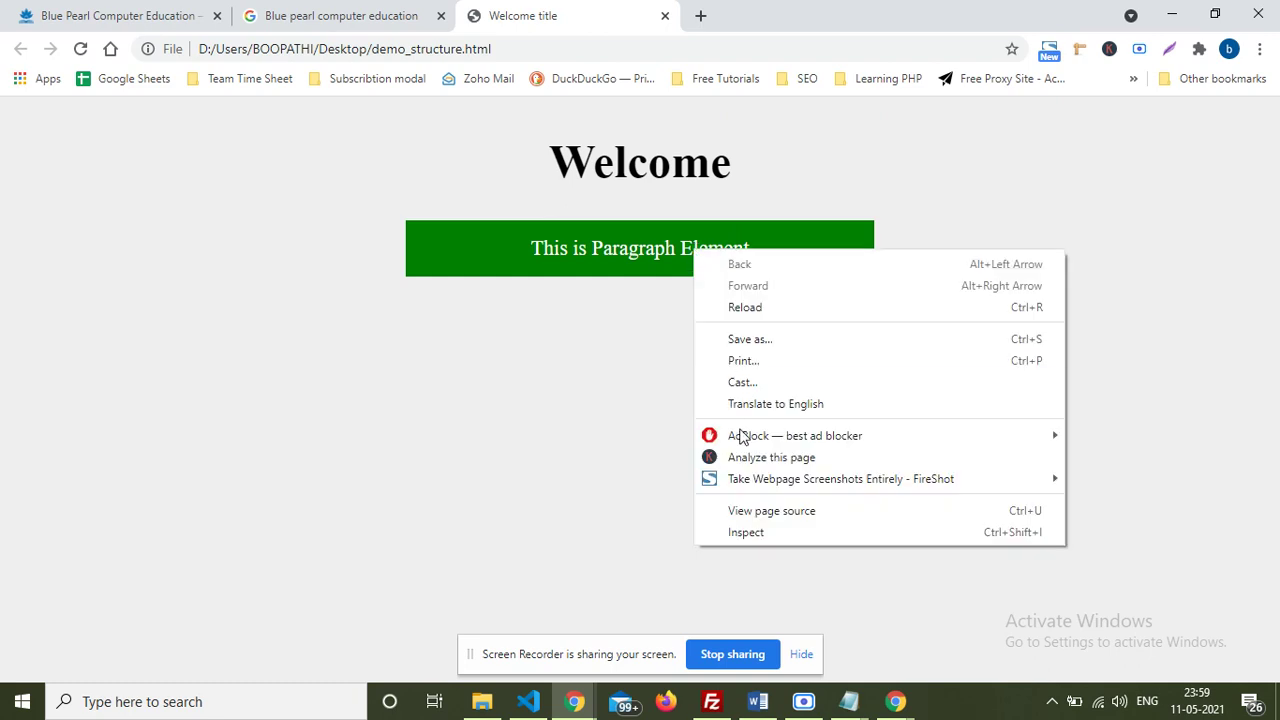
left_click(742, 529)
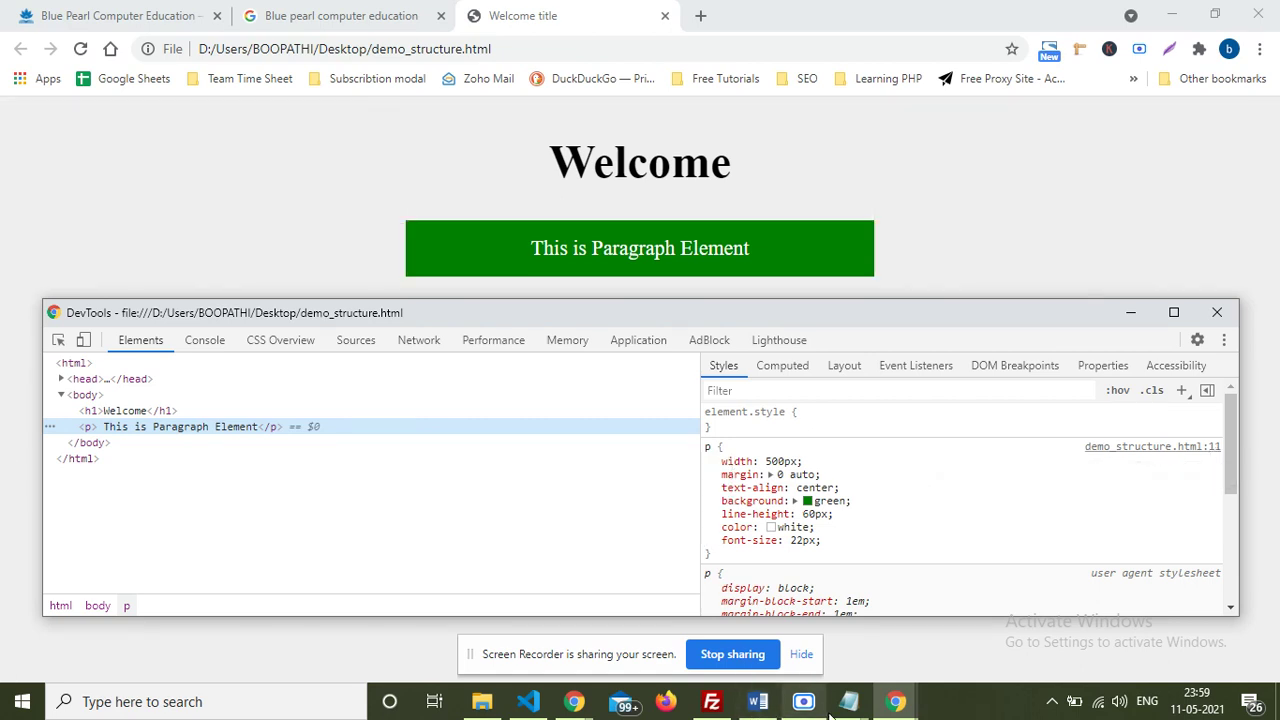
mouse_move(848, 710)
left_click(945, 600)
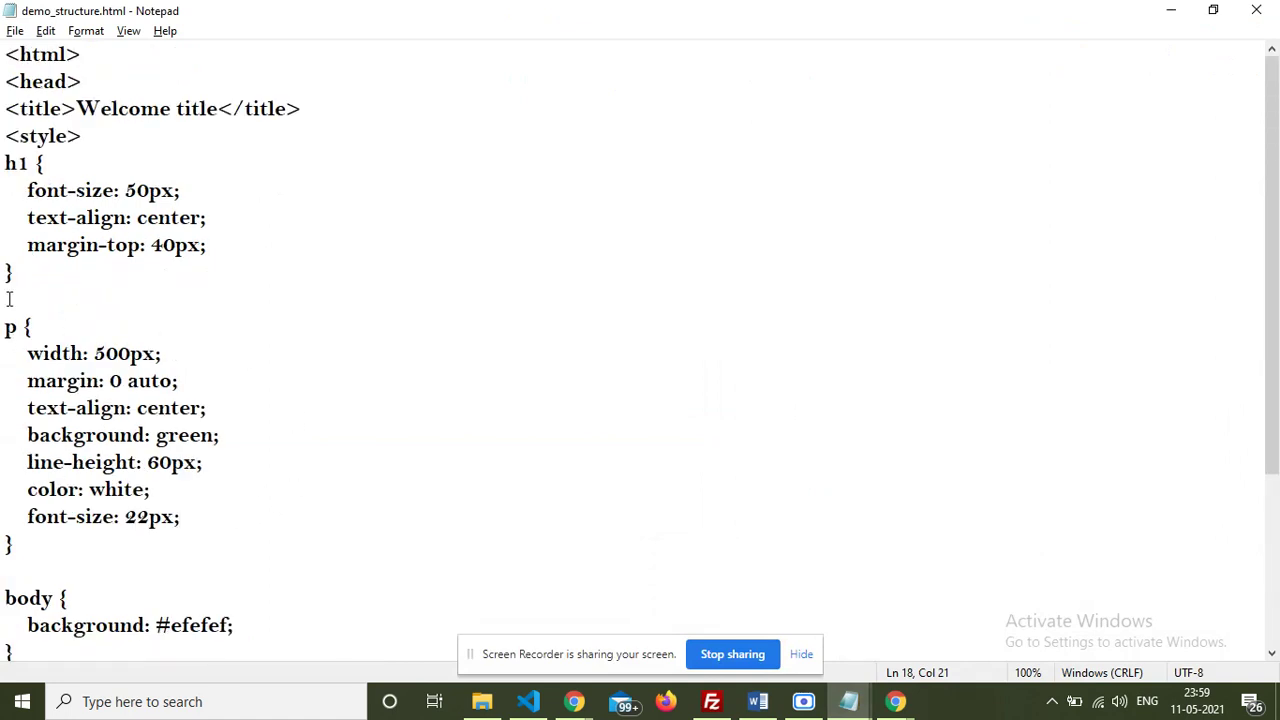
left_click(7, 336)
left_click(1176, 12)
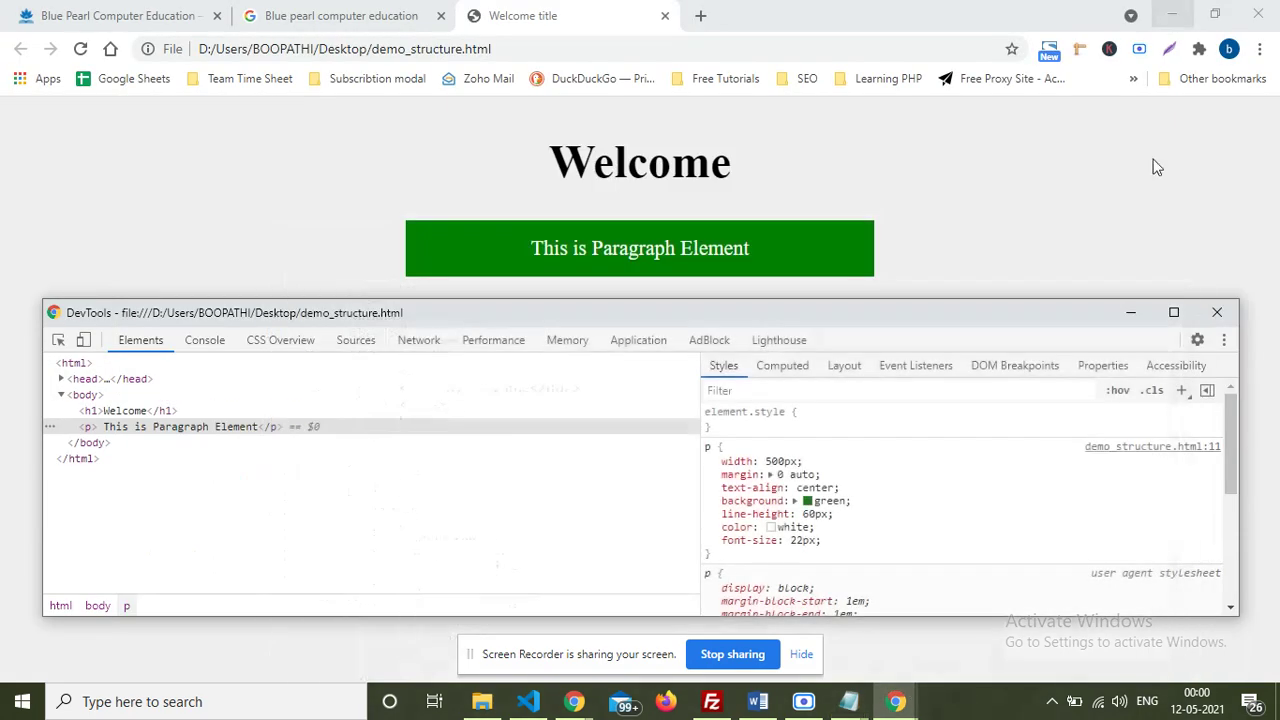
left_click_drag(896, 322, 903, 337)
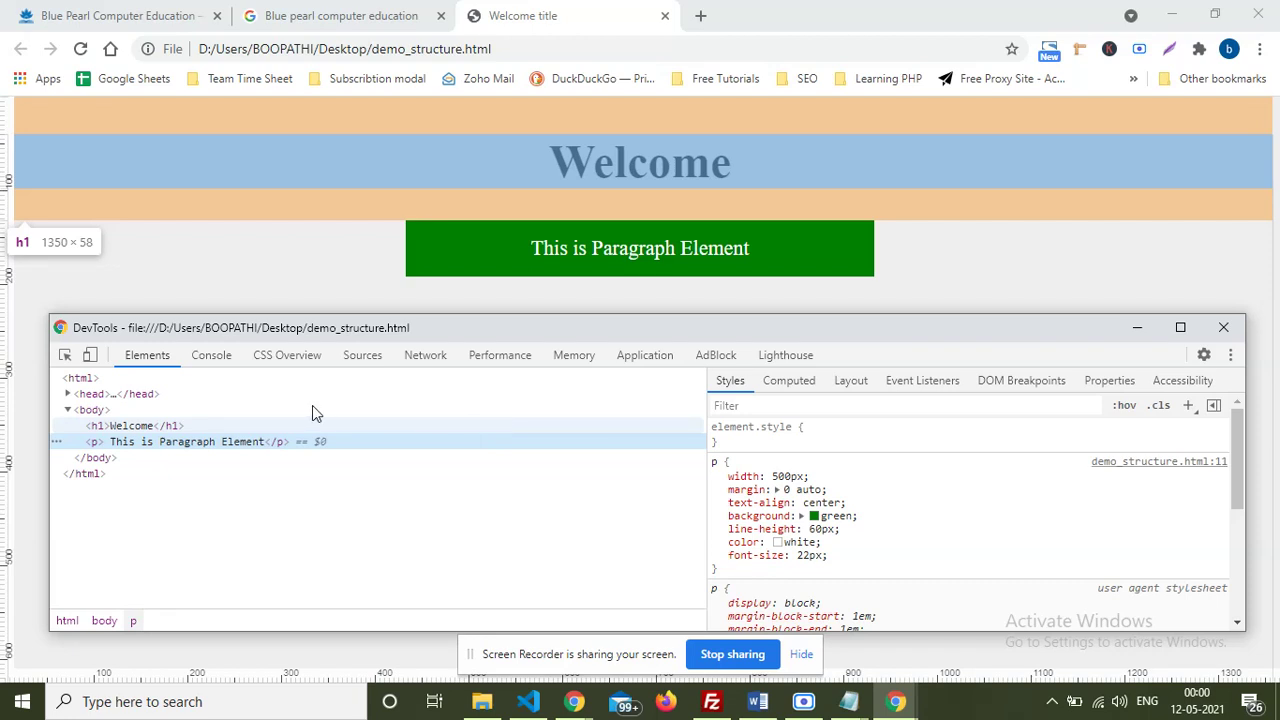
key("F12")
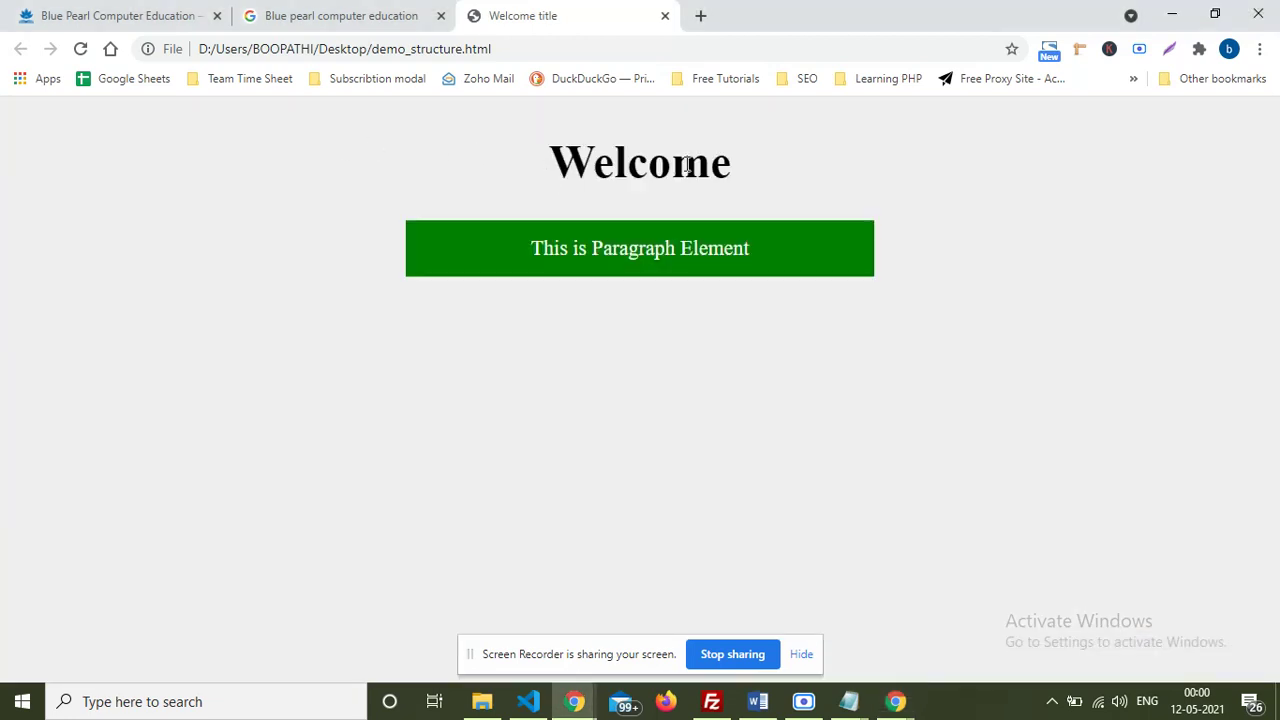
left_click_drag(549, 168, 757, 170)
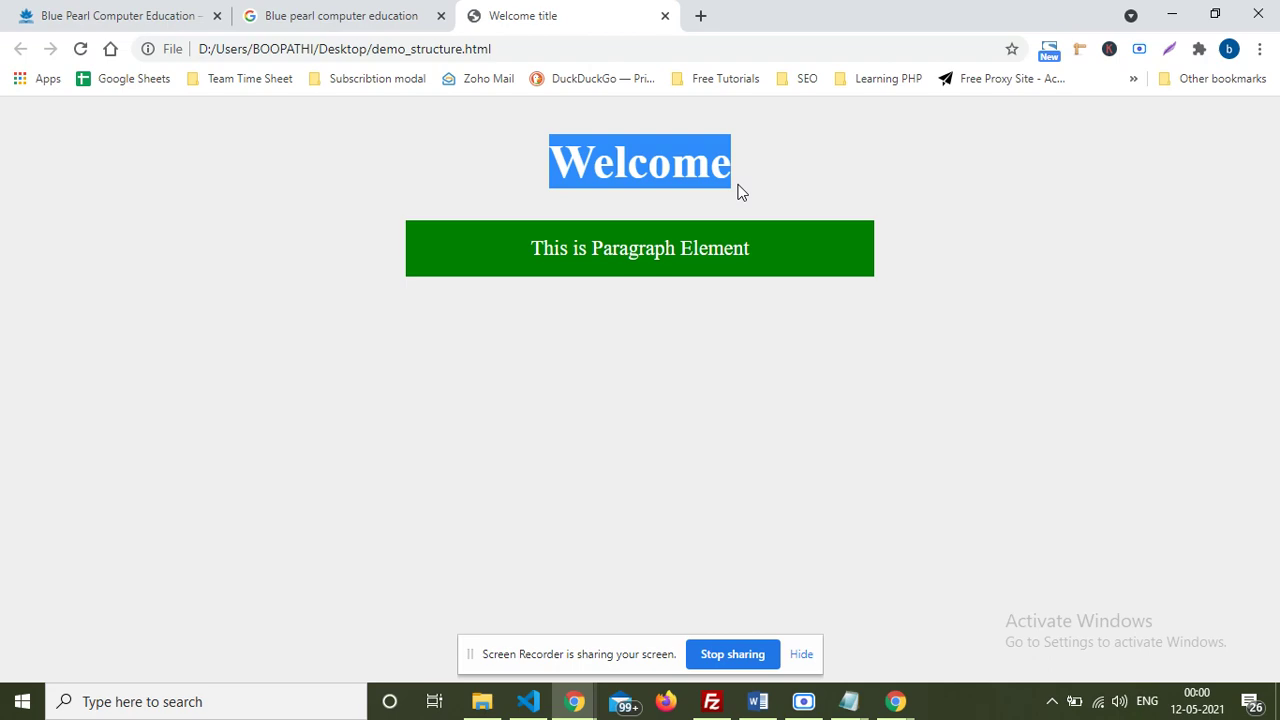
key("F12")
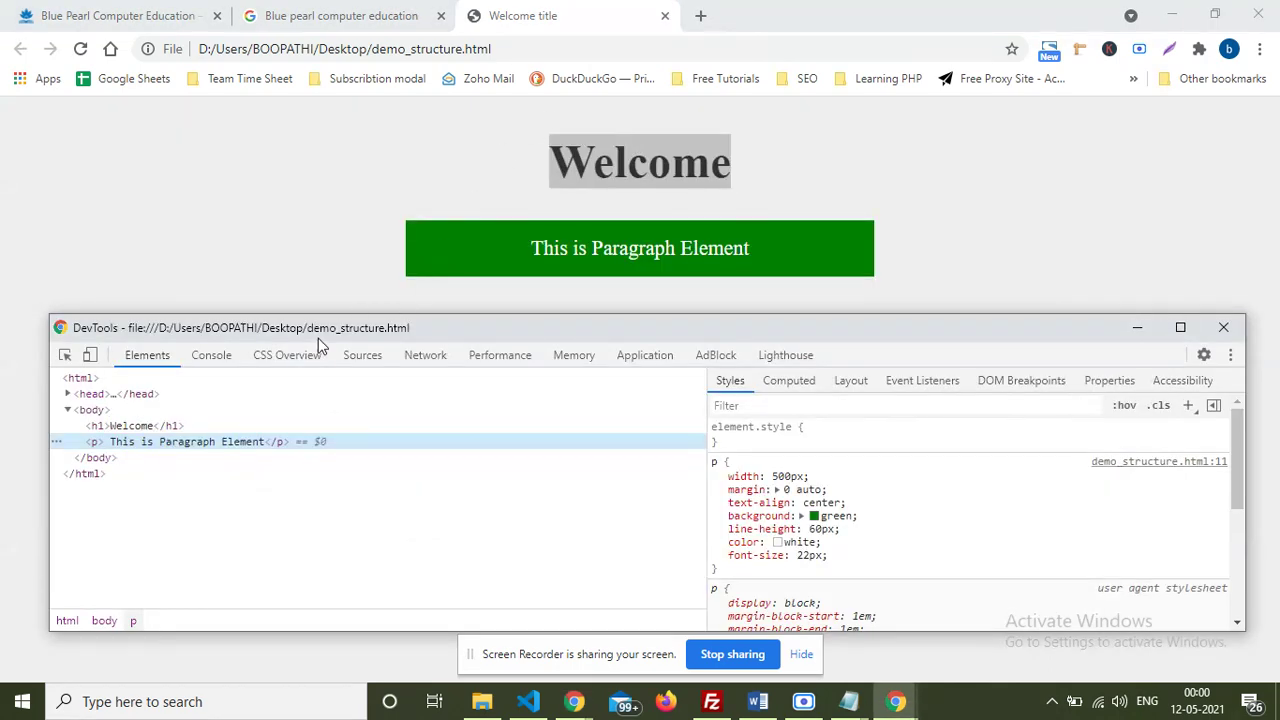